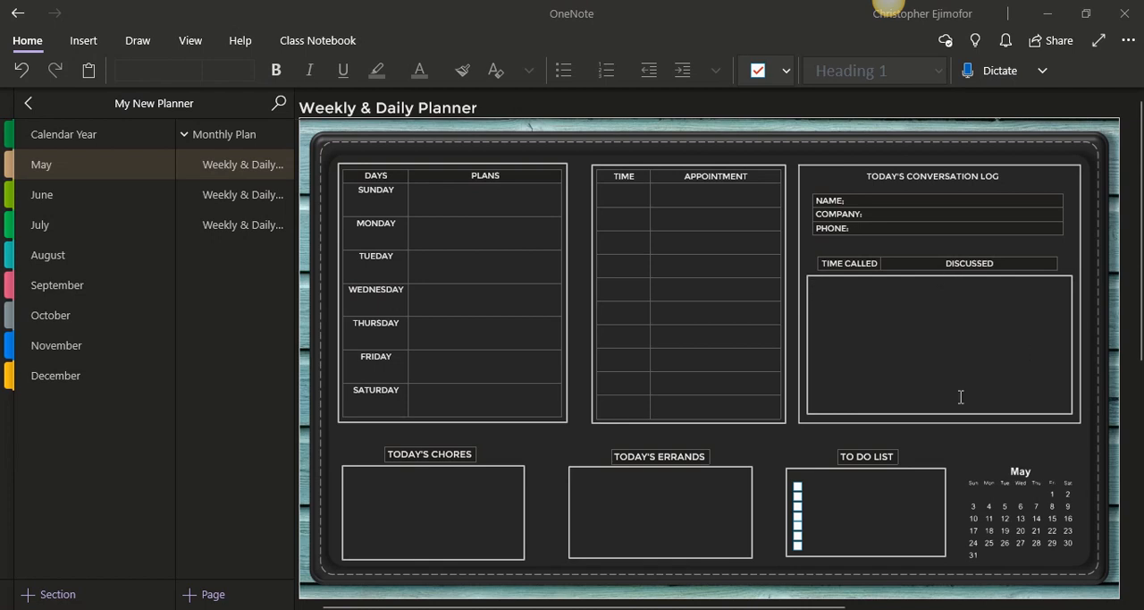
Try to enter text in the empty discussion frame of Today's Conversation Log, and erase the stray character
{"action": "left_click", "coordinate": [1139, 317]}
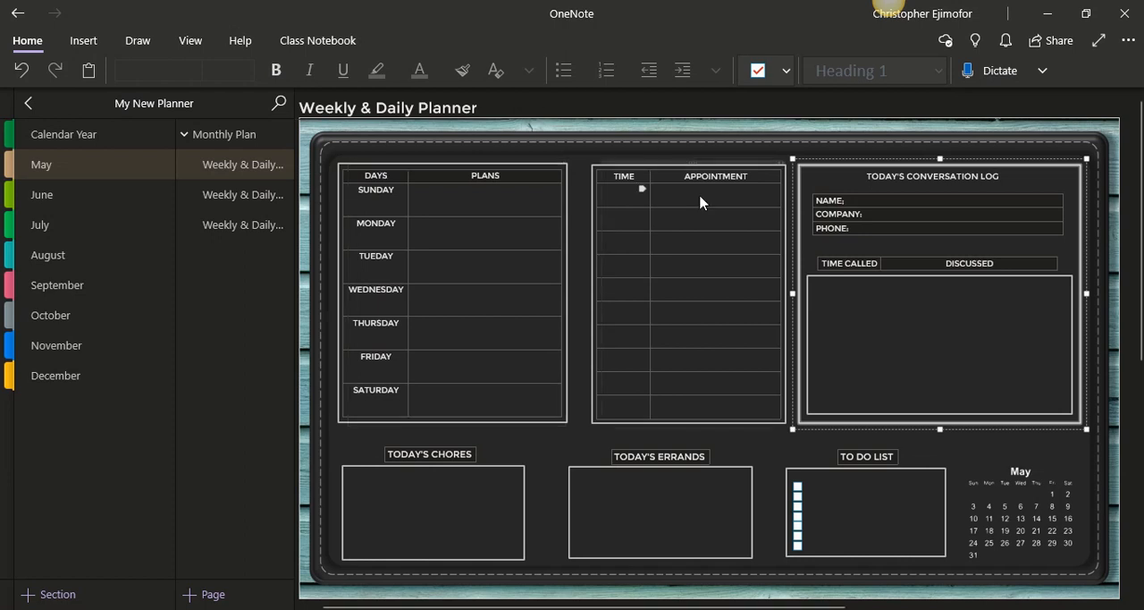
{"action": "left_click", "coordinate": [764, 447]}
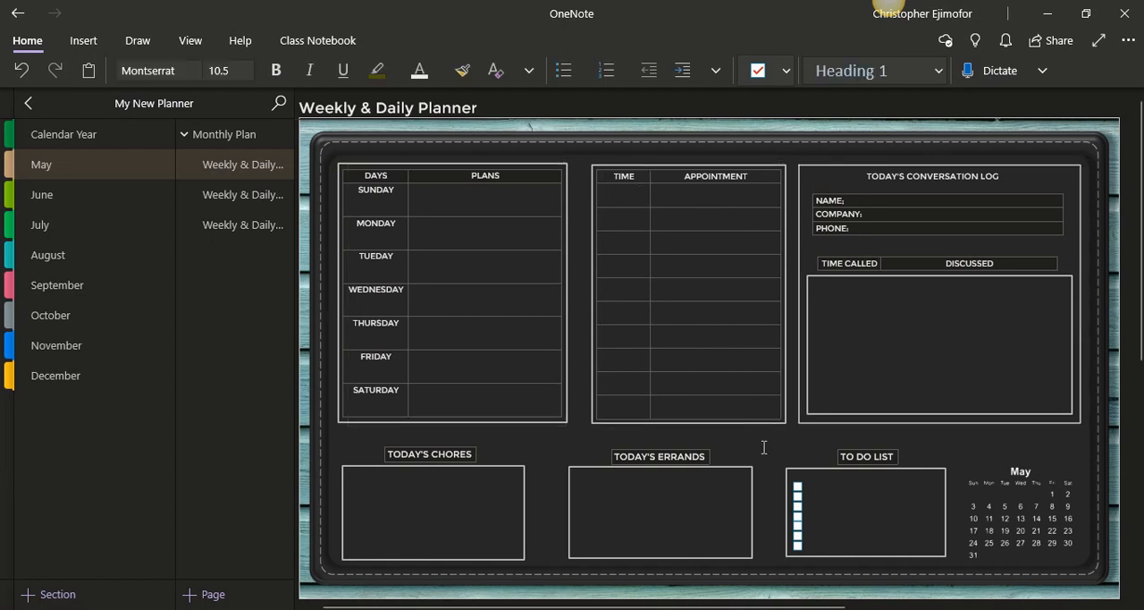
{"action": "left_click", "coordinate": [811, 284]}
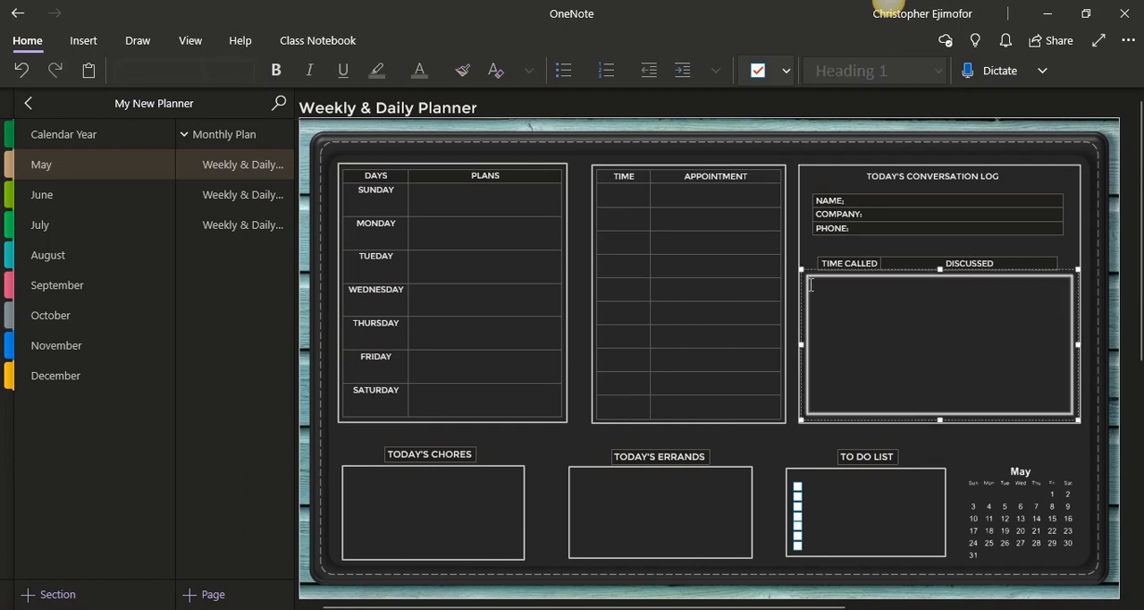
{"action": "type", "text": "3"}
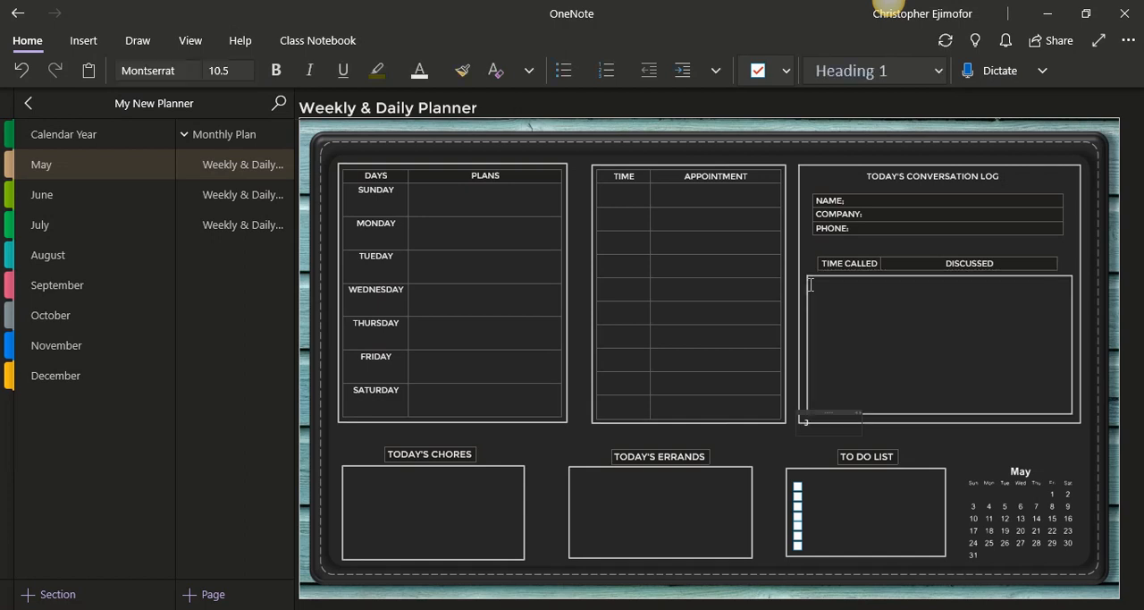
{"action": "key", "text": "BackSpace"}
Place the sample text HJDJDD inside the discussion frame, move it up beneath Time Called, and delete it
{"action": "left_click", "coordinate": [847, 343]}
{"action": "type", "text": "HJDJDD"}
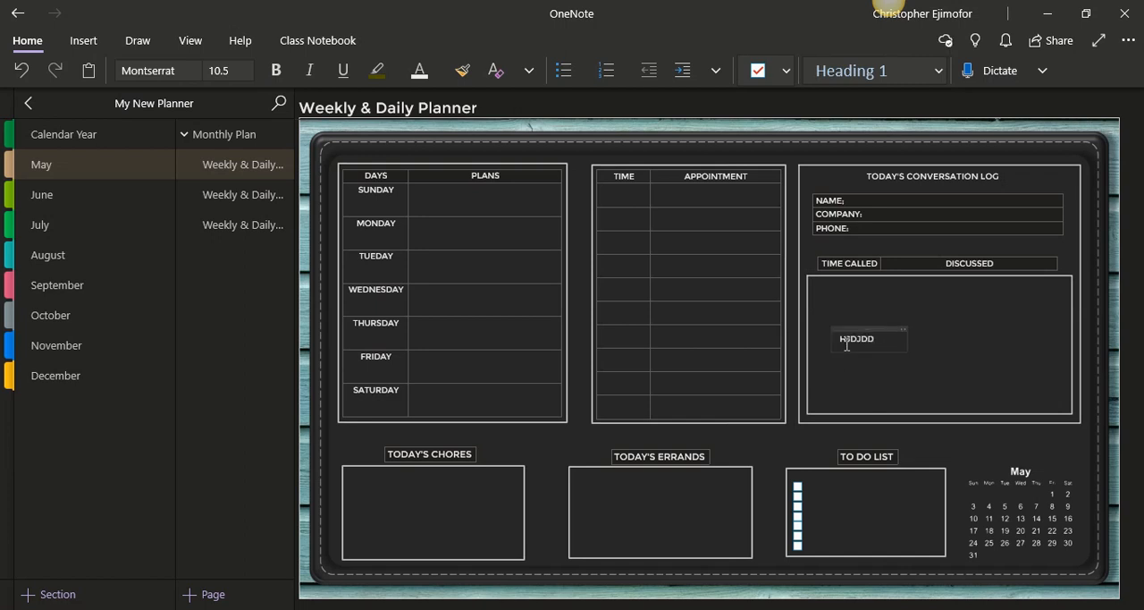
{"action": "left_click_drag", "start_coordinate": [861, 328], "coordinate": [847, 284]}
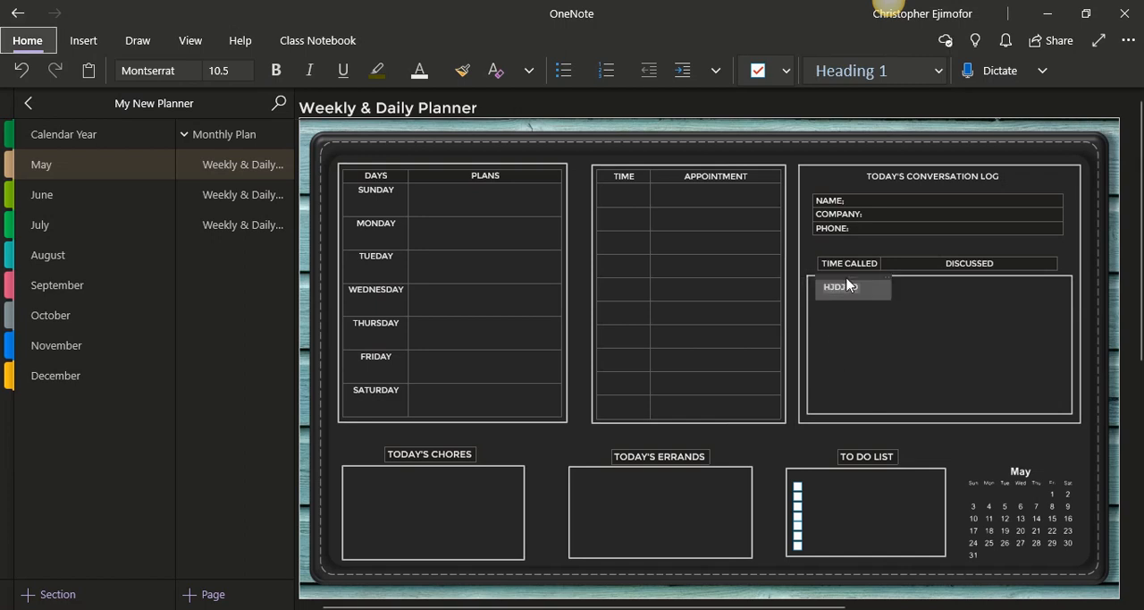
{"action": "left_click", "coordinate": [906, 316]}
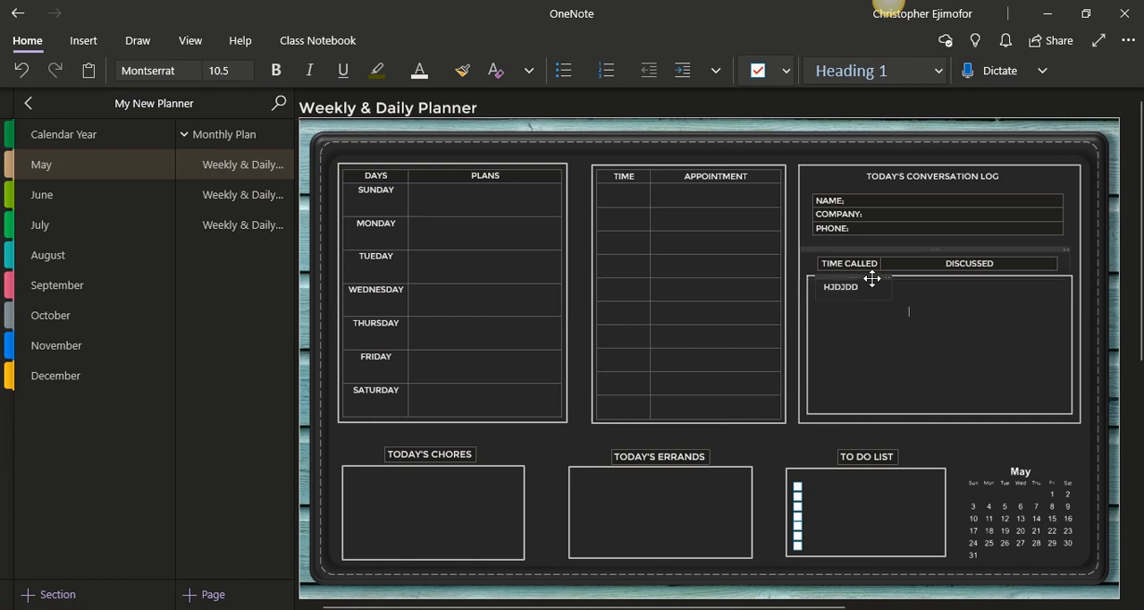
{"action": "left_click", "coordinate": [872, 278]}
{"action": "key", "text": "Delete"}
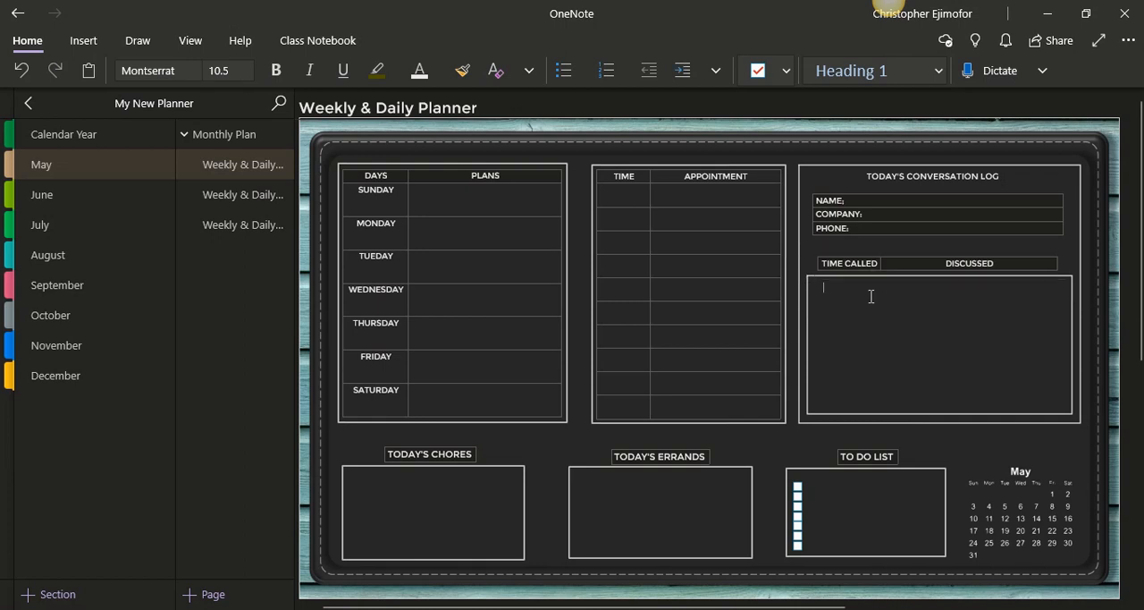
Send the discussion frame of Today's Conversation Log to the back of the stacking order
{"action": "left_click", "coordinate": [808, 282]}
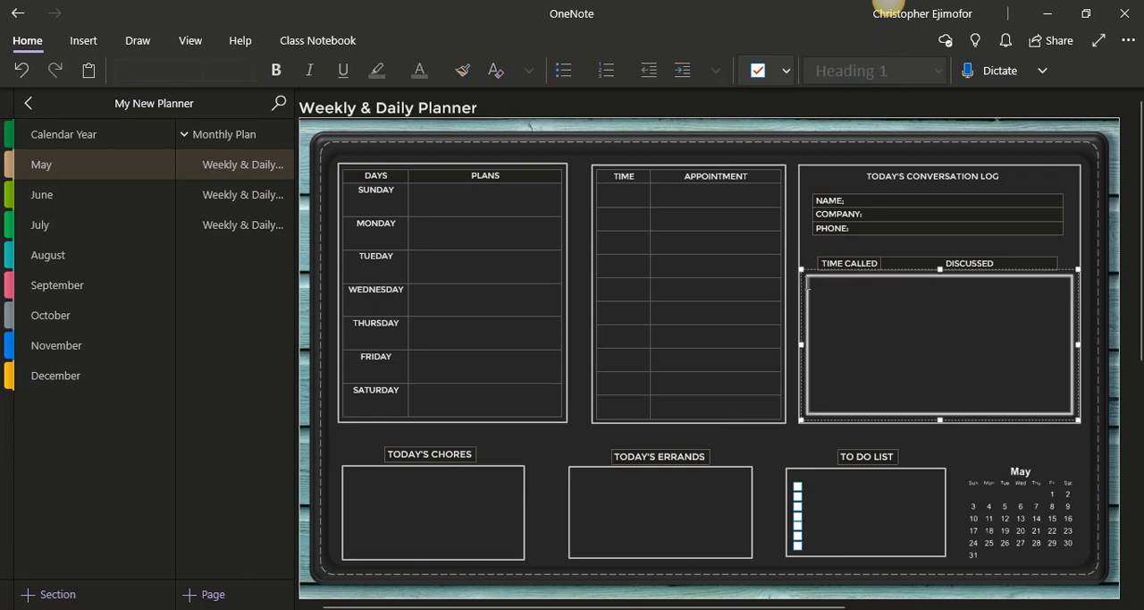
{"action": "right_click", "coordinate": [842, 304]}
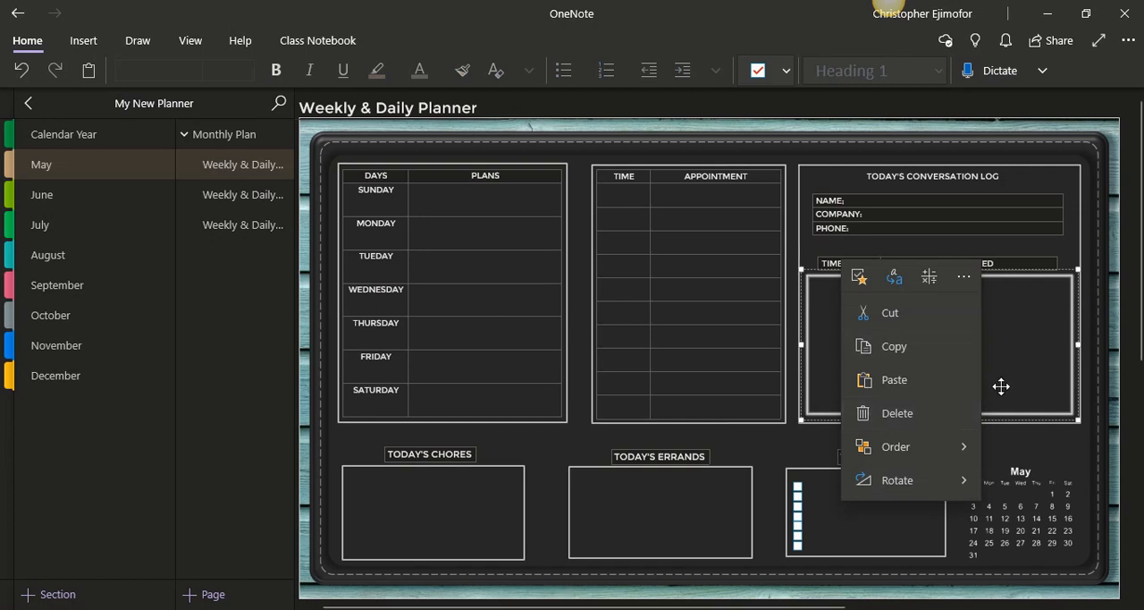
{"action": "mouse_move", "coordinate": [963, 456]}
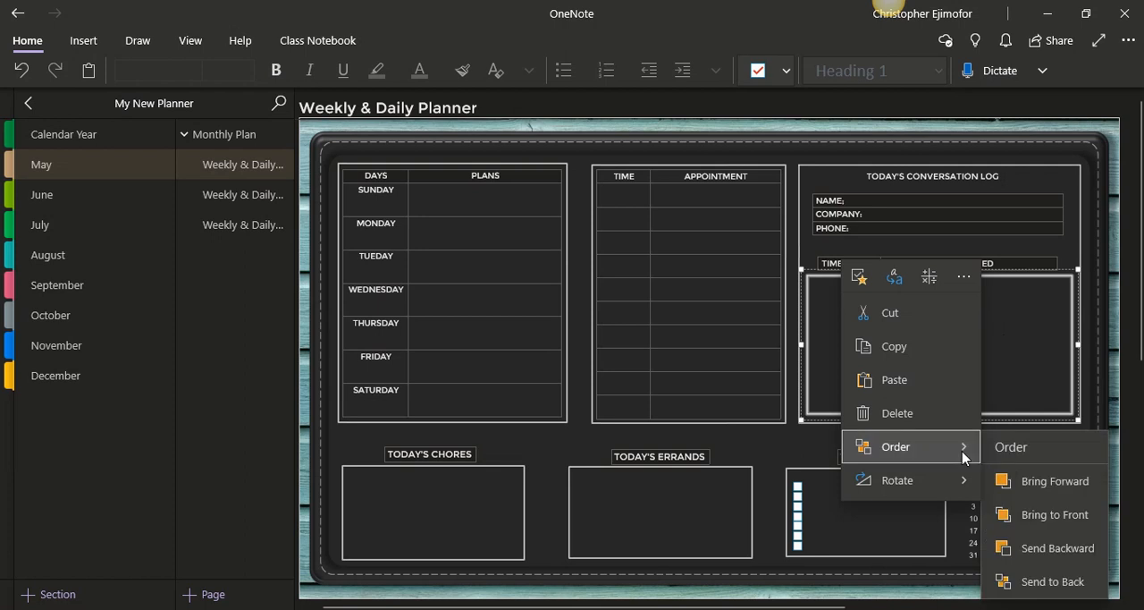
{"action": "left_click", "coordinate": [1033, 586]}
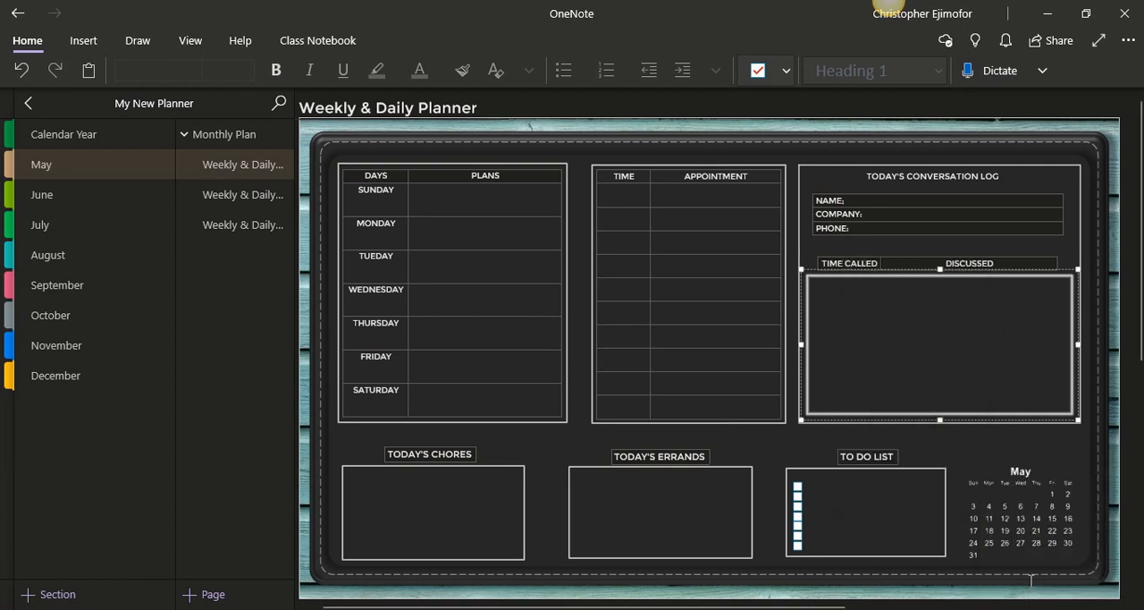
{"action": "right_click", "coordinate": [903, 330]}
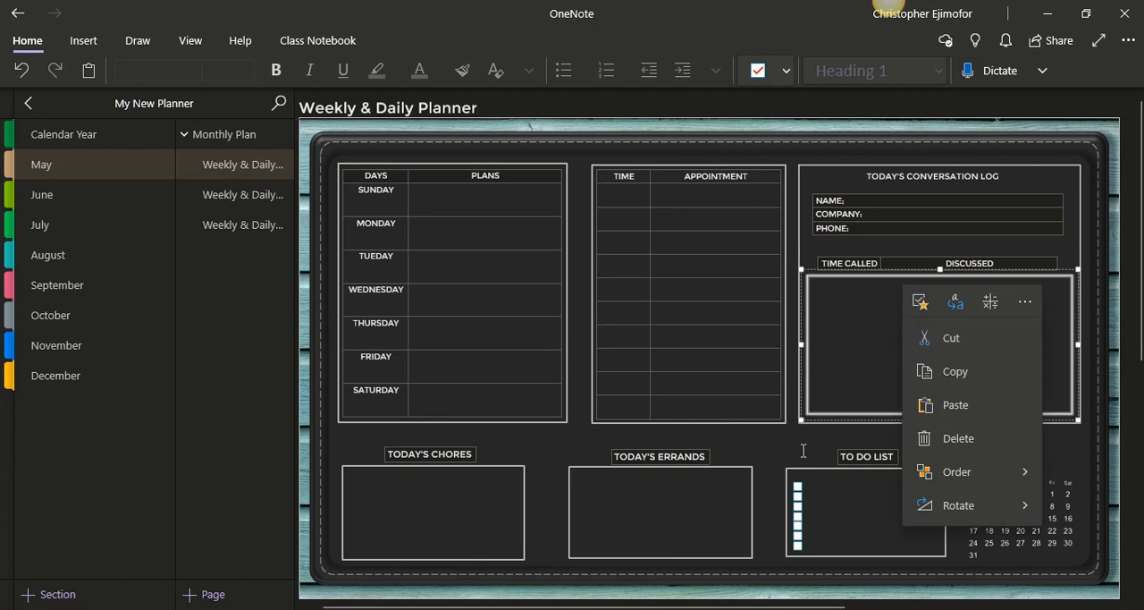
{"action": "right_click", "coordinate": [819, 361]}
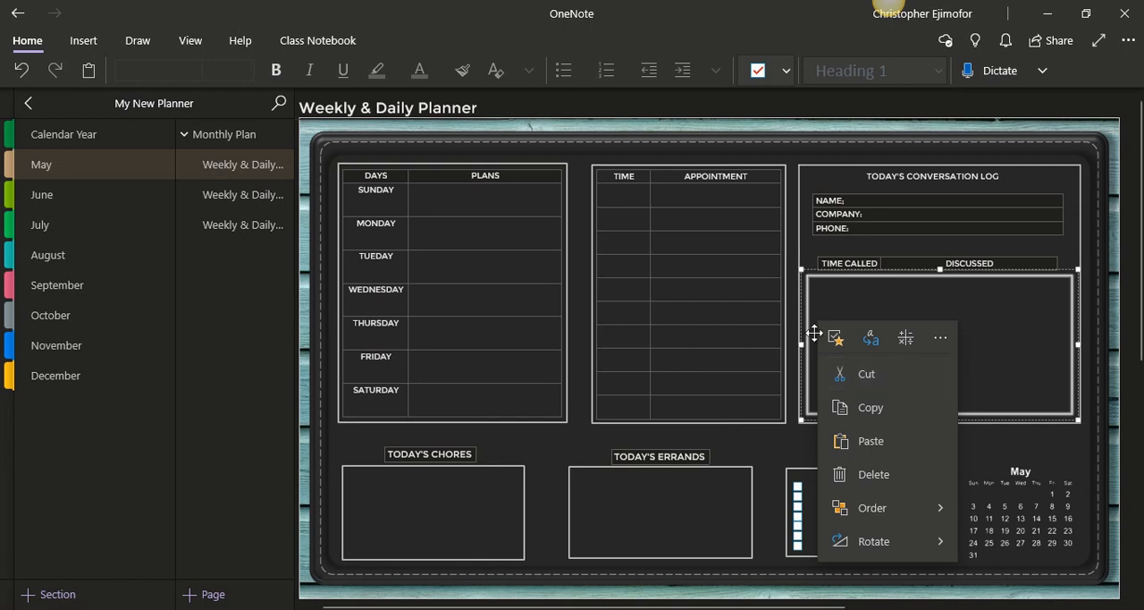
{"action": "right_click", "coordinate": [871, 292]}
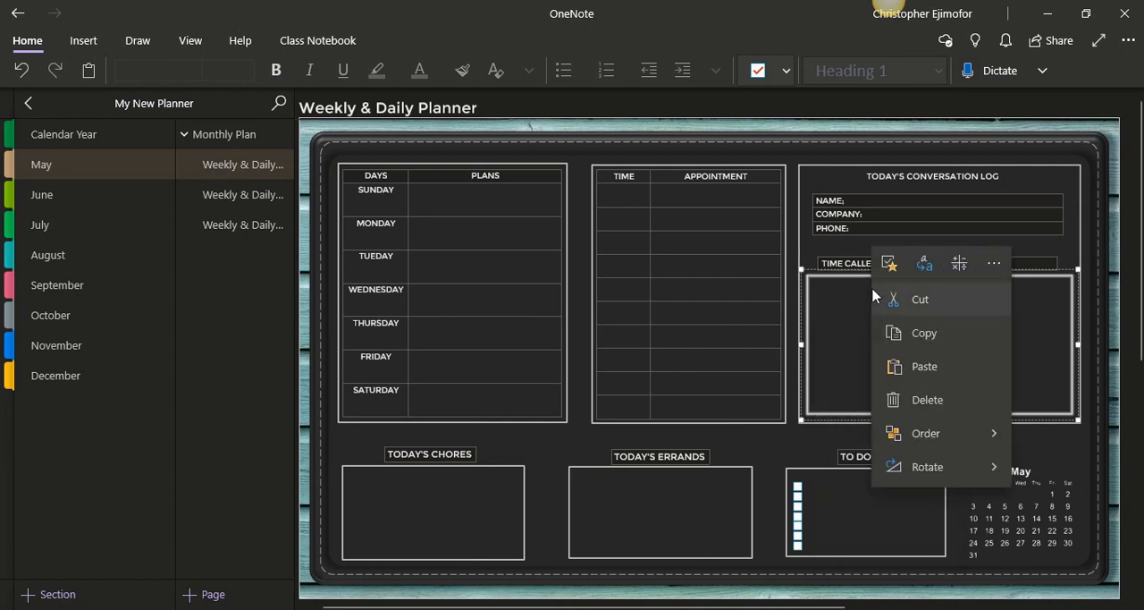
{"action": "left_click", "coordinate": [791, 394]}
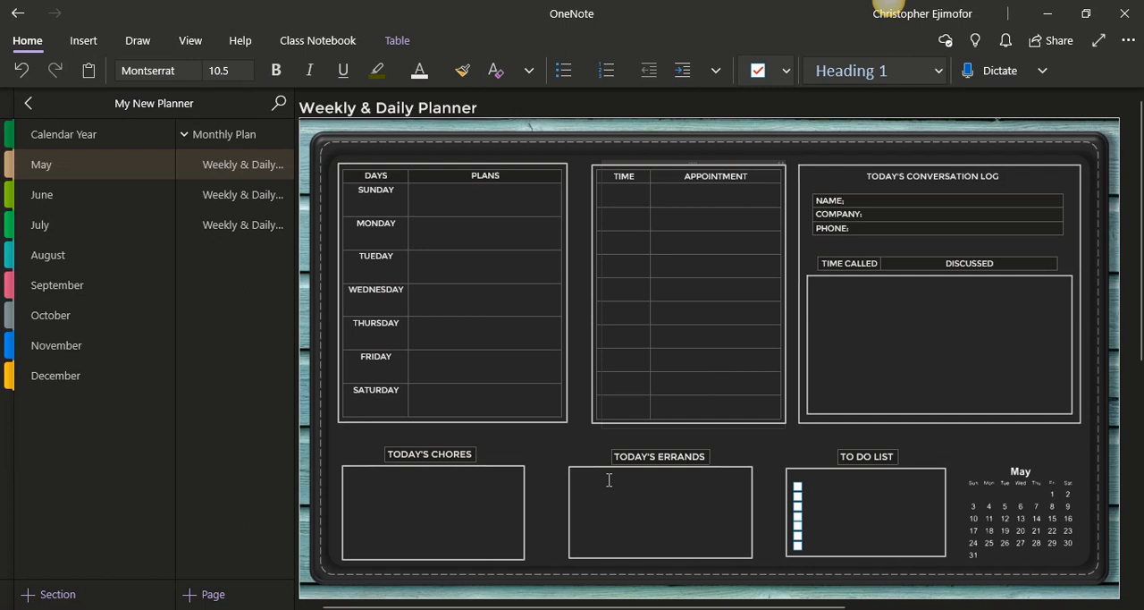
Review the three weekly and daily planner pages in the May section, checking the first page's frames and tables
{"action": "left_click", "coordinate": [257, 197]}
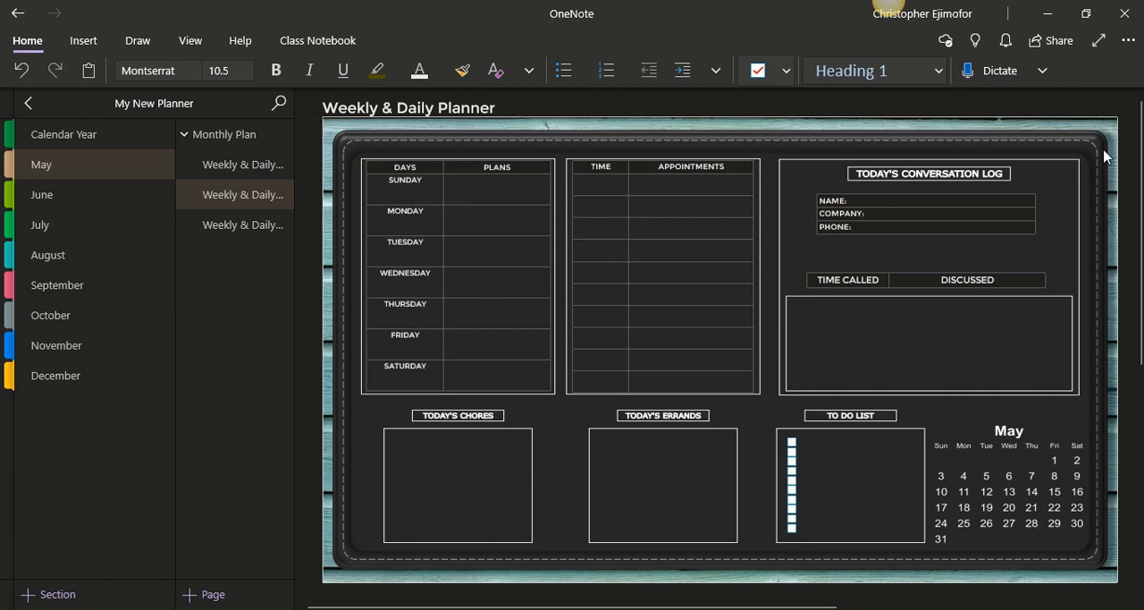
{"action": "left_click", "coordinate": [281, 229]}
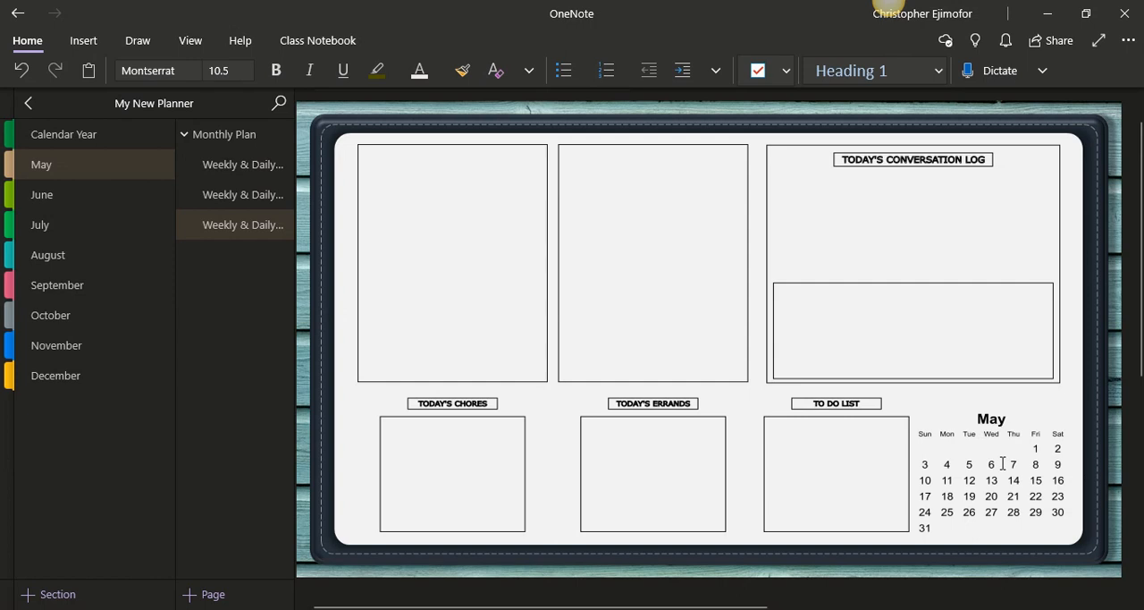
{"action": "left_click", "coordinate": [1005, 425]}
{"action": "left_click", "coordinate": [255, 163]}
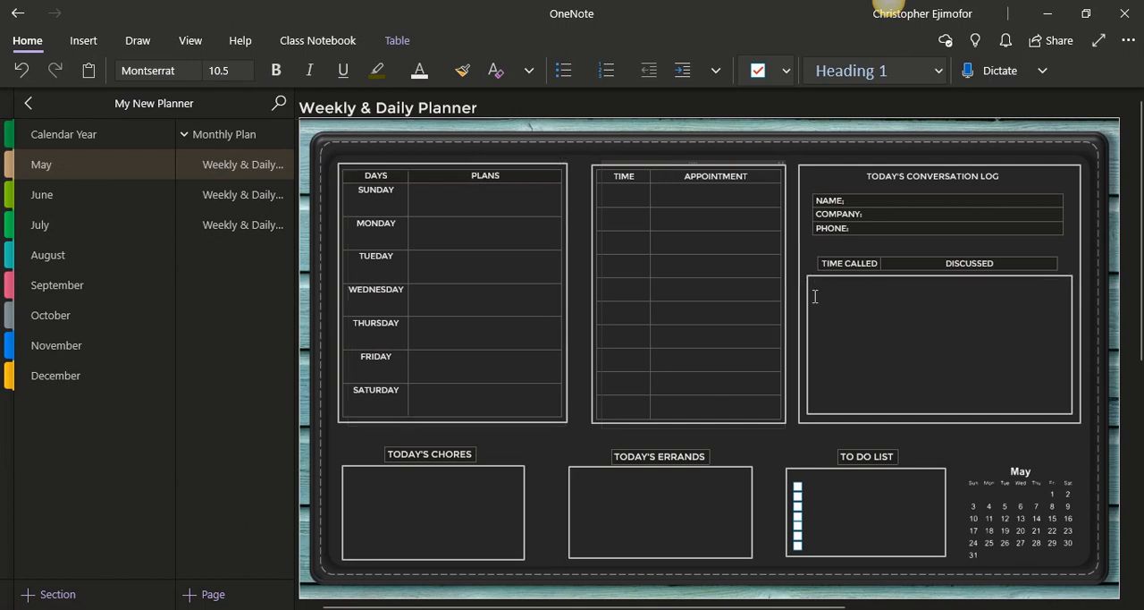
{"action": "left_click", "coordinate": [904, 280]}
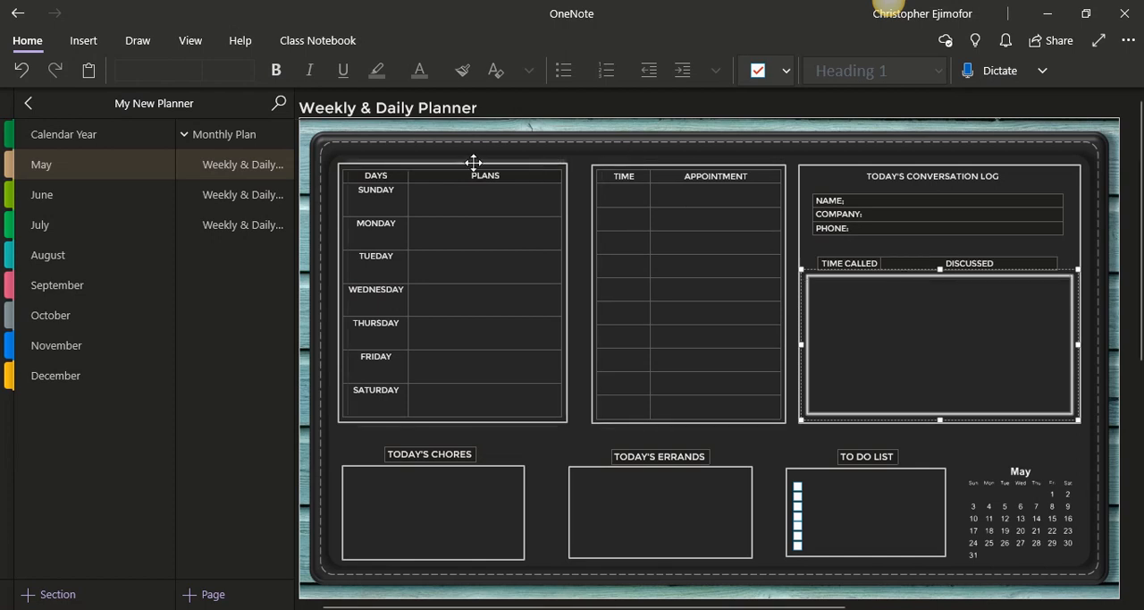
{"action": "left_click", "coordinate": [707, 165]}
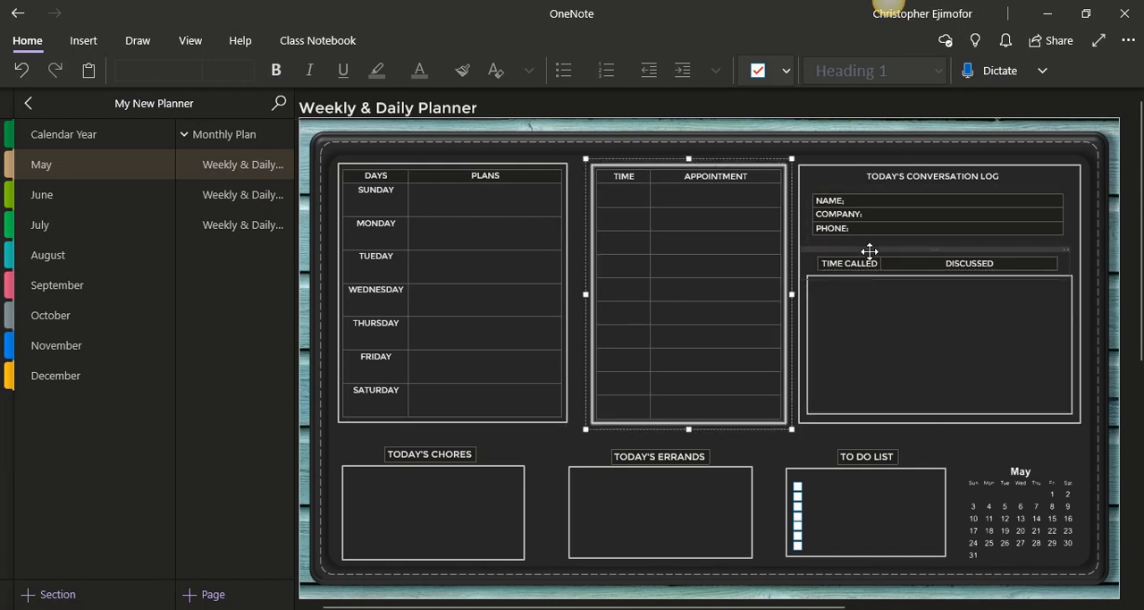
{"action": "left_click", "coordinate": [870, 221]}
{"action": "left_click", "coordinate": [491, 200]}
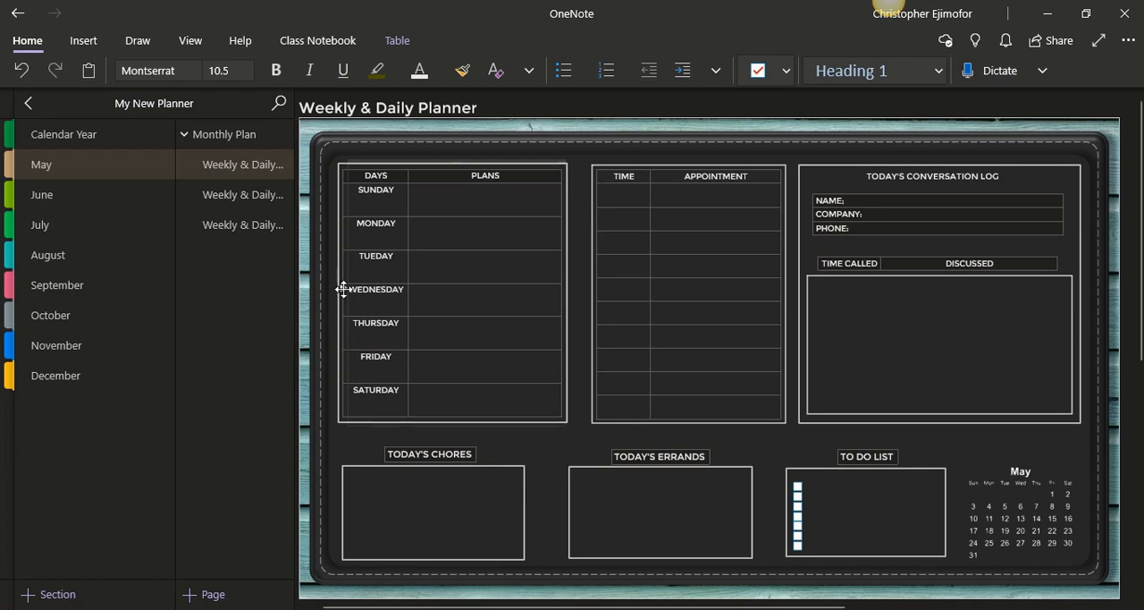
{"action": "left_click", "coordinate": [238, 230]}
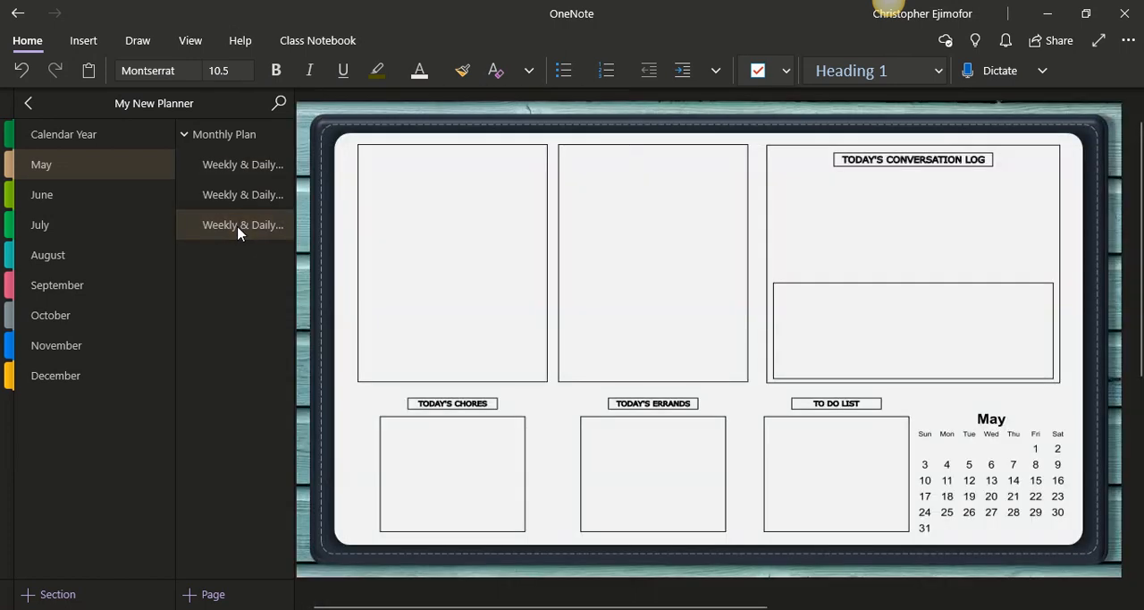
{"action": "left_click", "coordinate": [232, 201]}
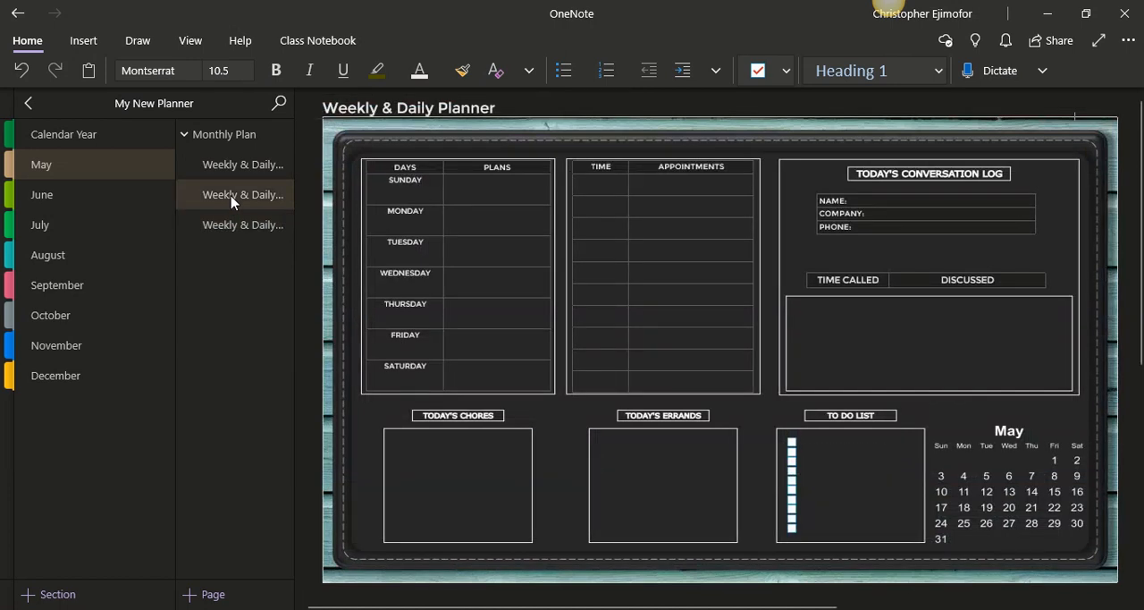
Add a new page to the May section and delete its date and time stamp
{"action": "left_click", "coordinate": [227, 597]}
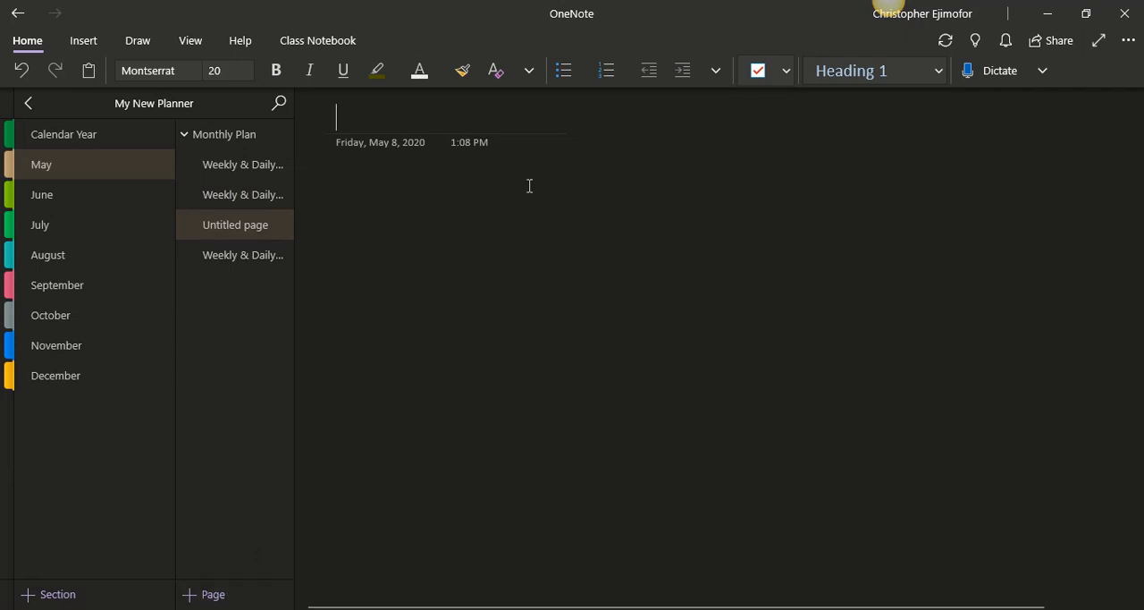
{"action": "left_click_drag", "start_coordinate": [529, 186], "coordinate": [322, 143]}
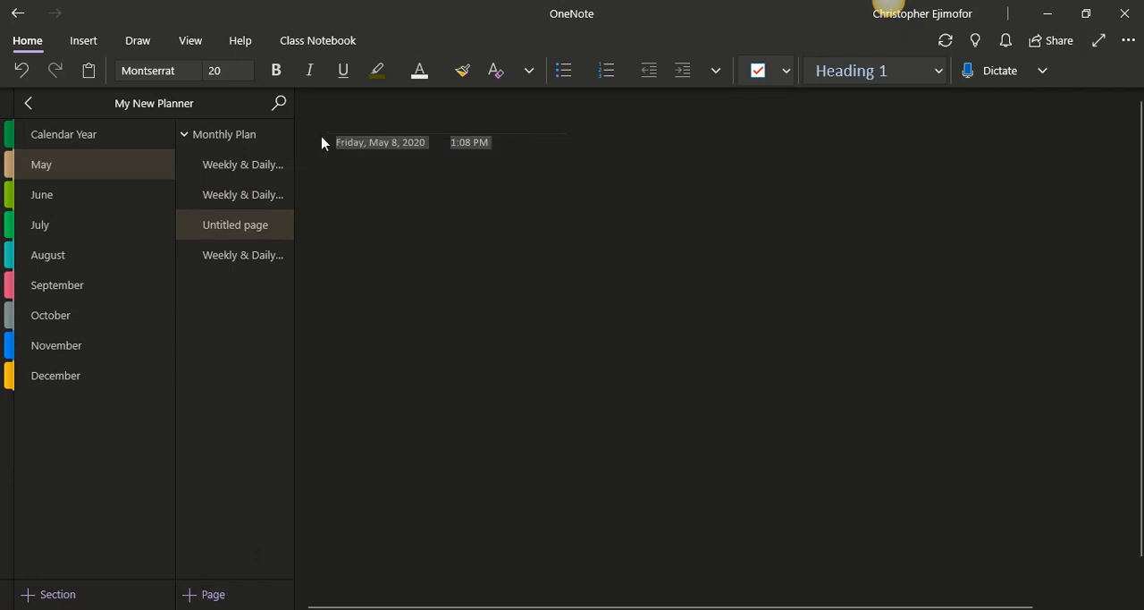
{"action": "key", "text": "Delete"}
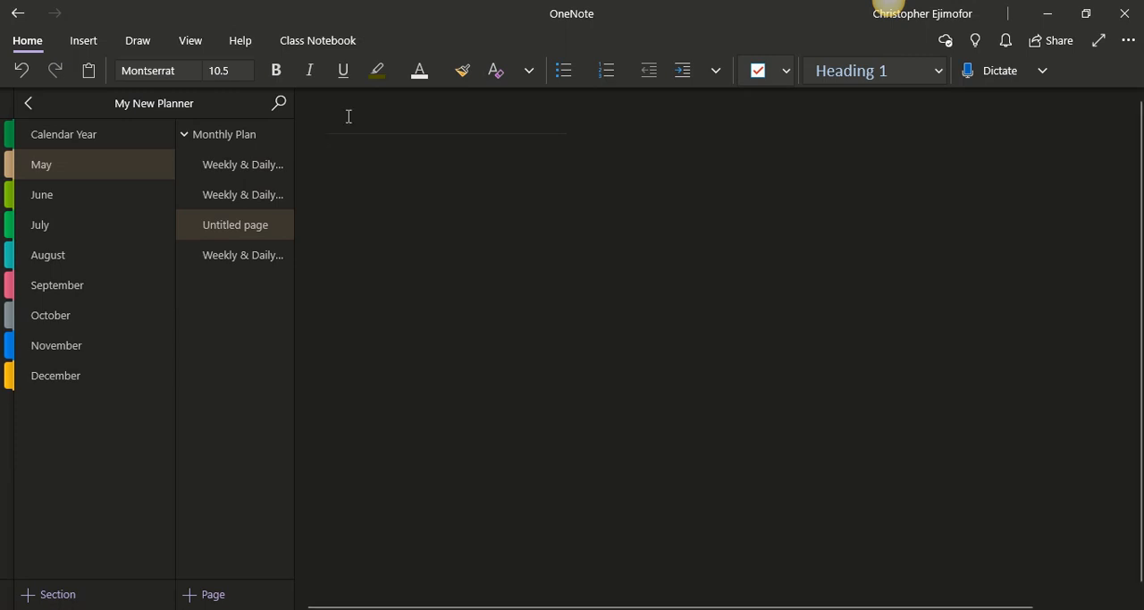
Title the new page Weekly & Daily Planner
{"action": "left_click", "coordinate": [348, 116]}
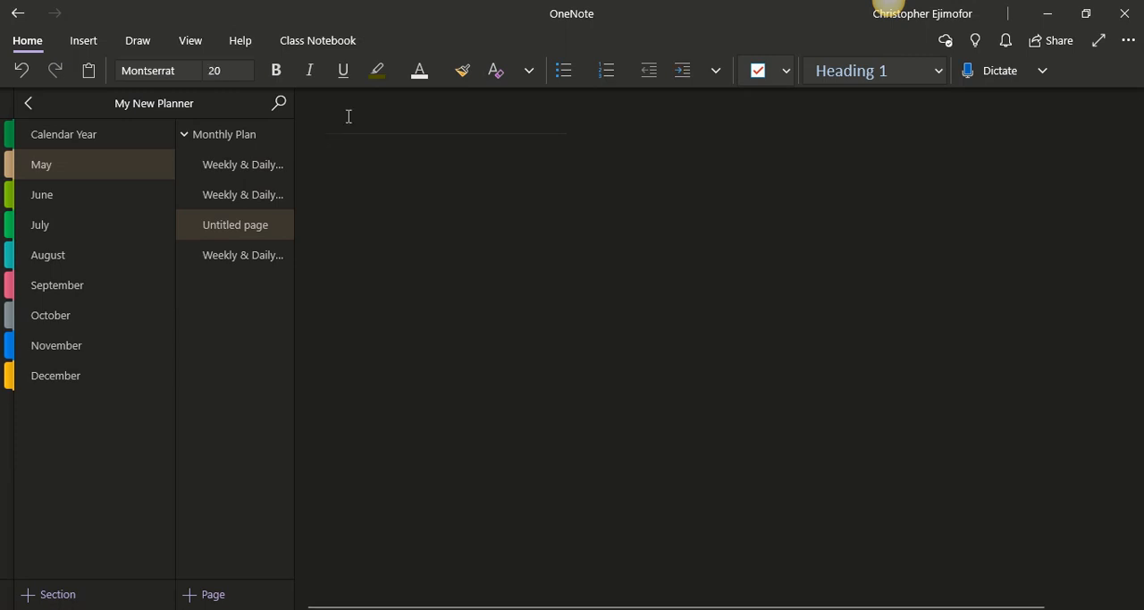
{"action": "type", "text": "Weekly"}
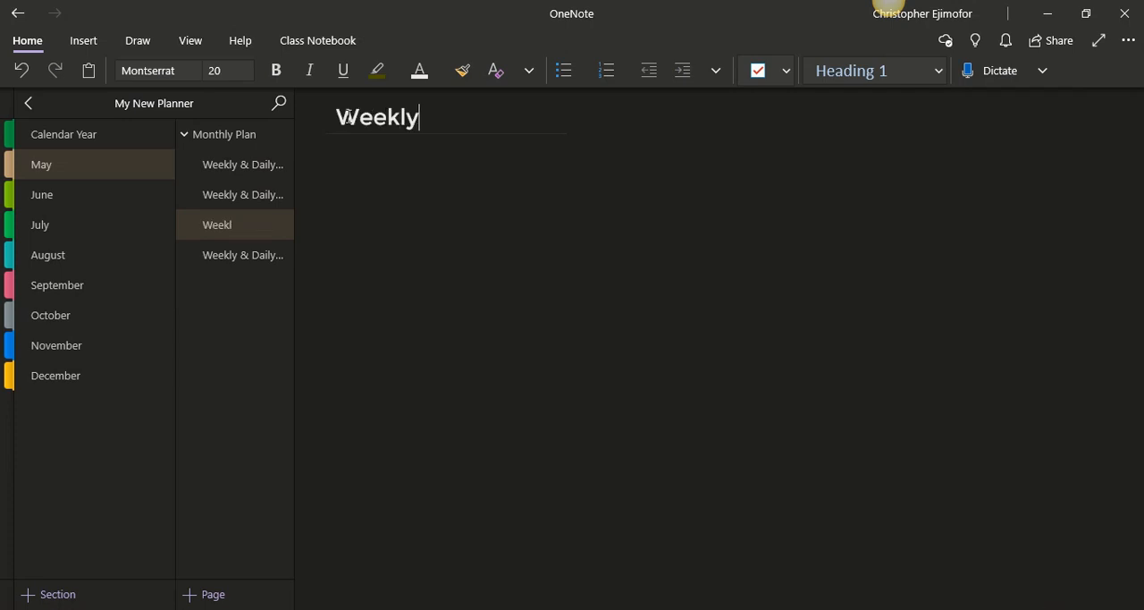
{"action": "type", "text": " & Daily P"}
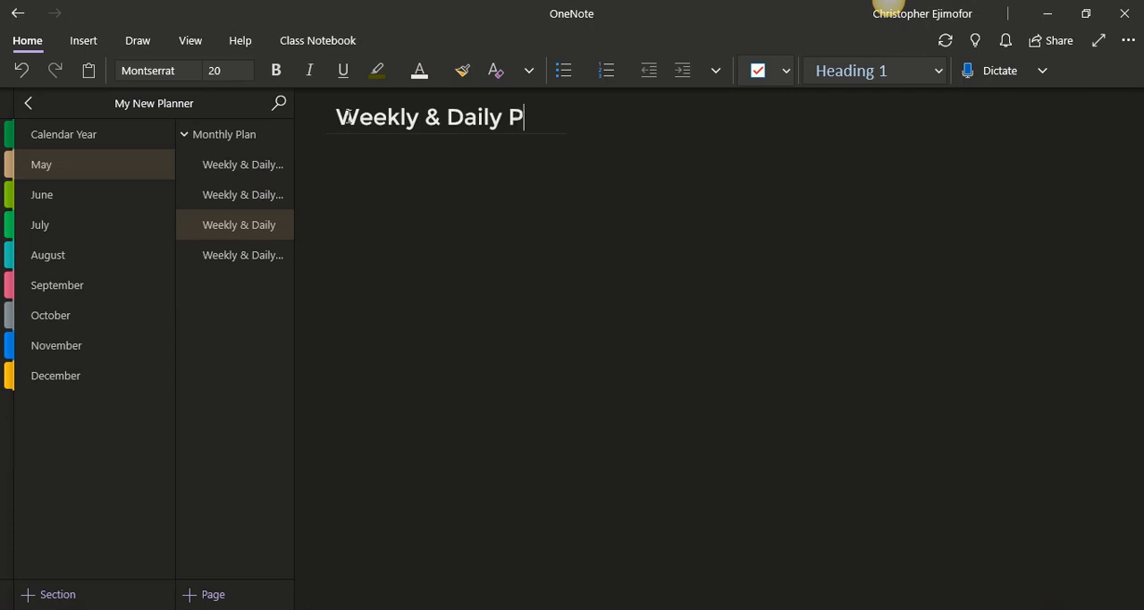
{"action": "type", "text": "lanner"}
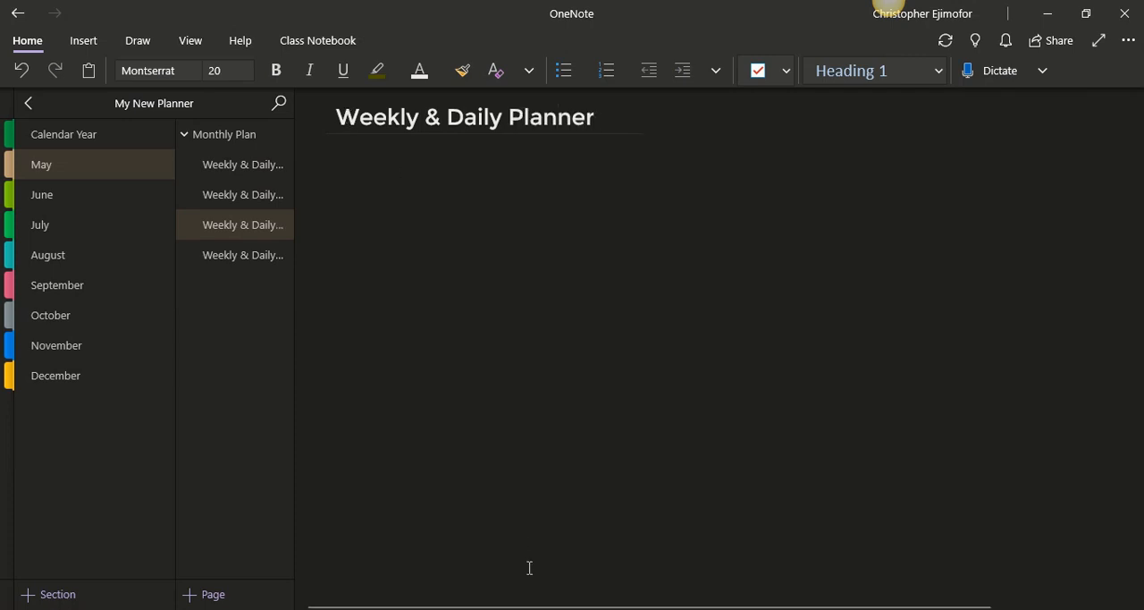
Insert the "dark page" image from the Index Page folder onto the page below the title
{"action": "mouse_move", "coordinate": [513, 608]}
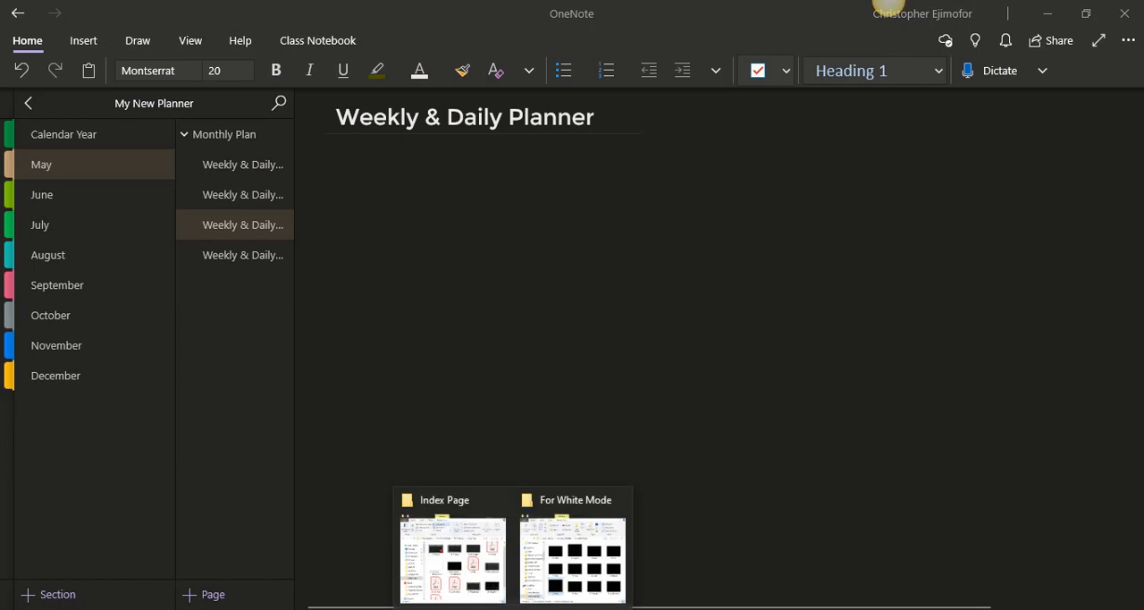
{"action": "left_click", "coordinate": [465, 556]}
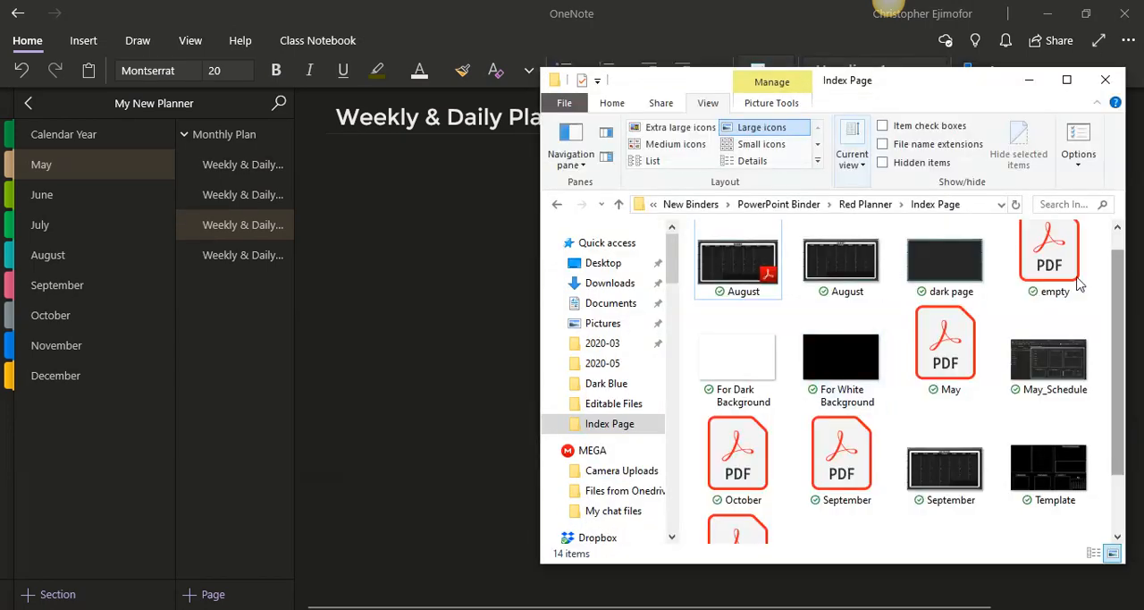
{"action": "left_click", "coordinate": [957, 279]}
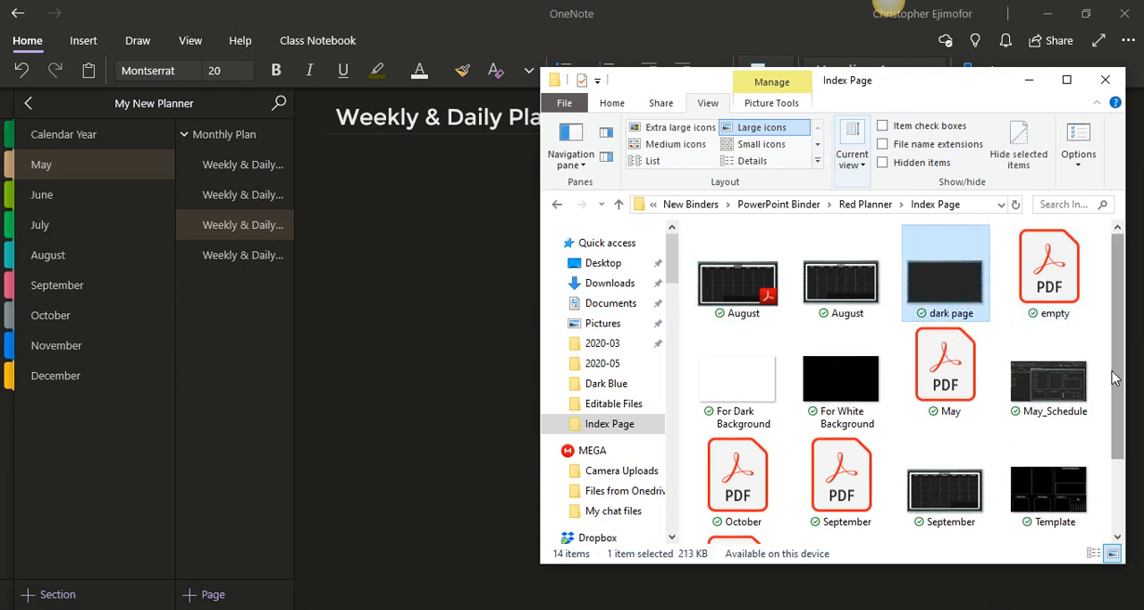
{"action": "scroll", "coordinate": [1115, 379], "scroll_direction": "down", "scroll_amount": 2}
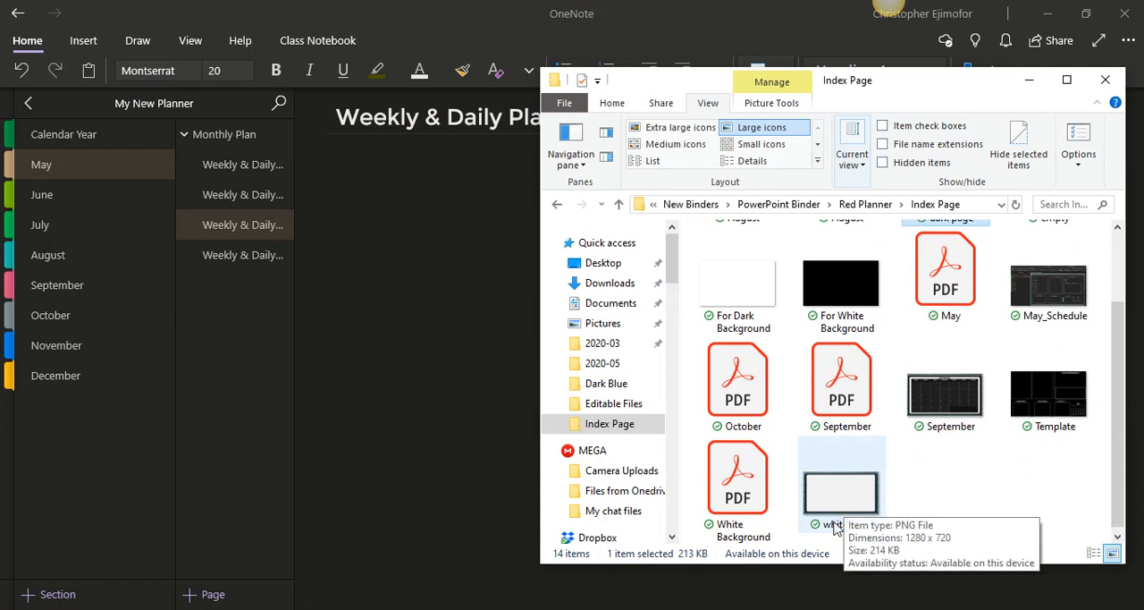
{"action": "scroll", "coordinate": [1118, 465], "scroll_direction": "up", "scroll_amount": 2}
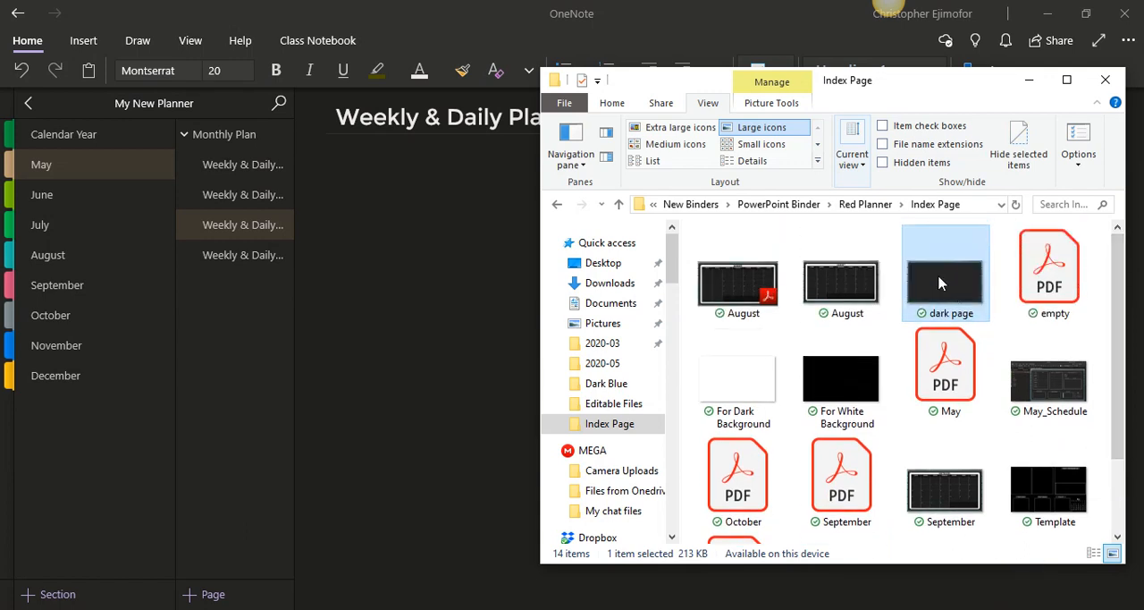
{"action": "left_click_drag", "start_coordinate": [938, 279], "coordinate": [454, 284]}
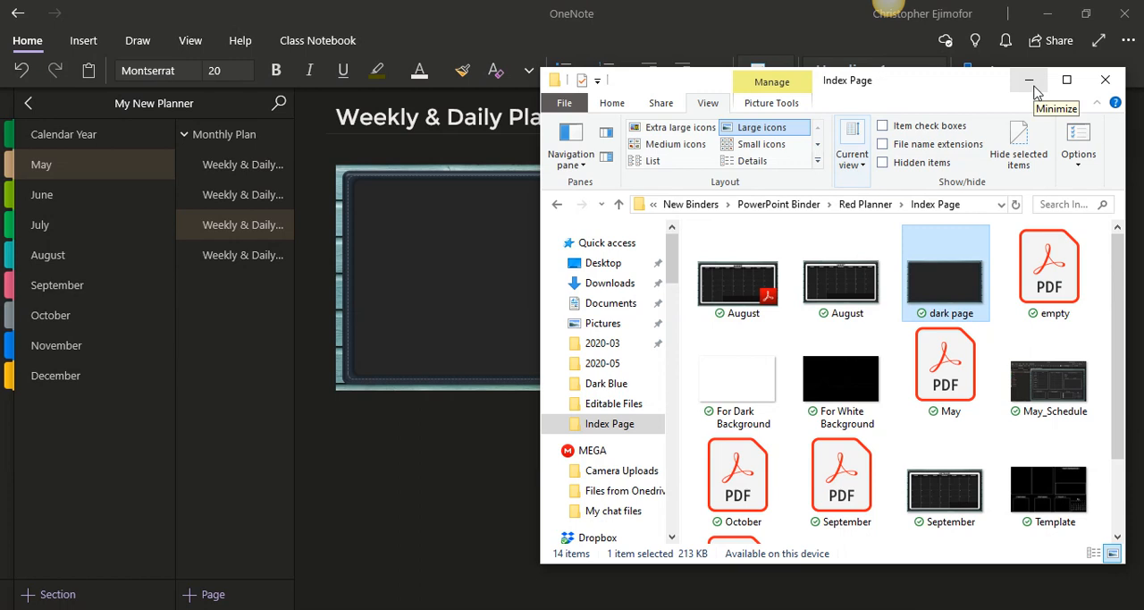
{"action": "left_click", "coordinate": [1032, 85]}
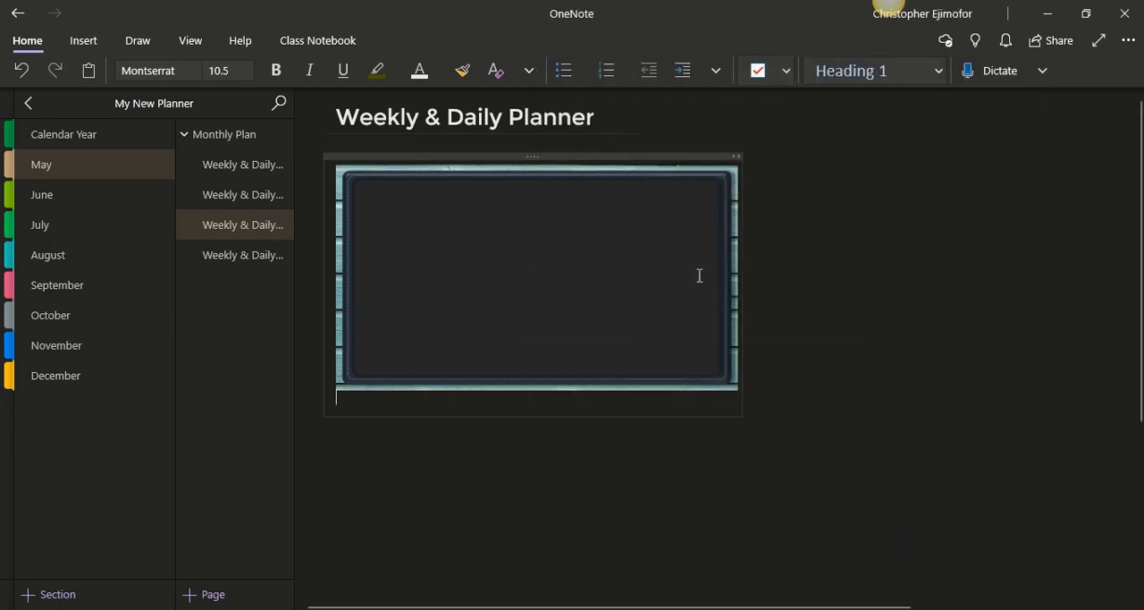
Enlarge the dark page image and position it just below the title so it spans the full width of the visible page area
{"action": "left_click", "coordinate": [586, 295]}
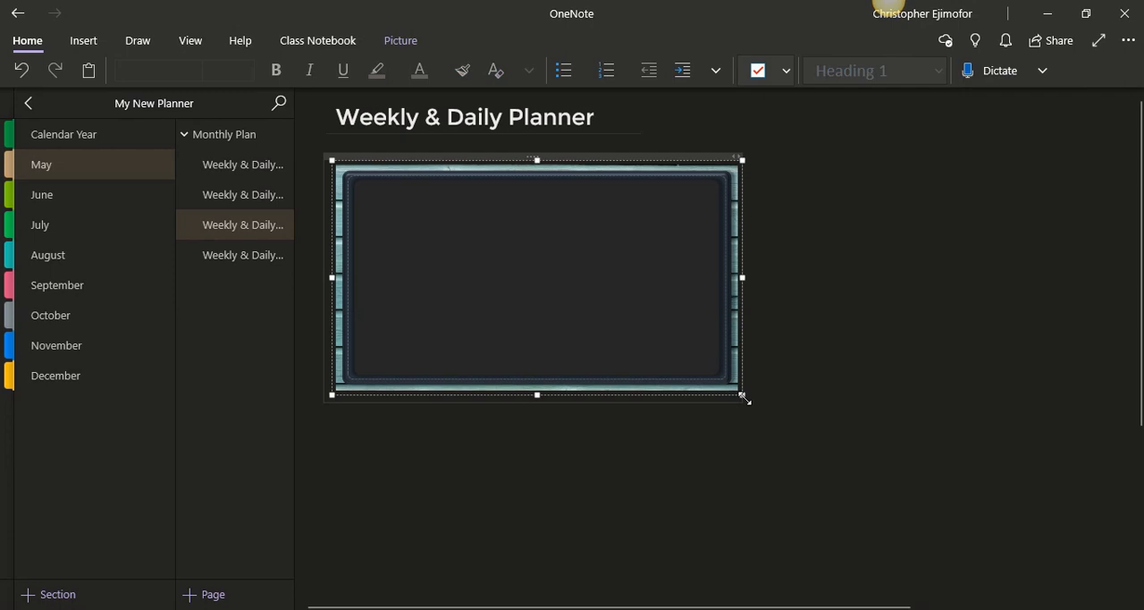
{"action": "left_click_drag", "start_coordinate": [745, 398], "coordinate": [1084, 581]}
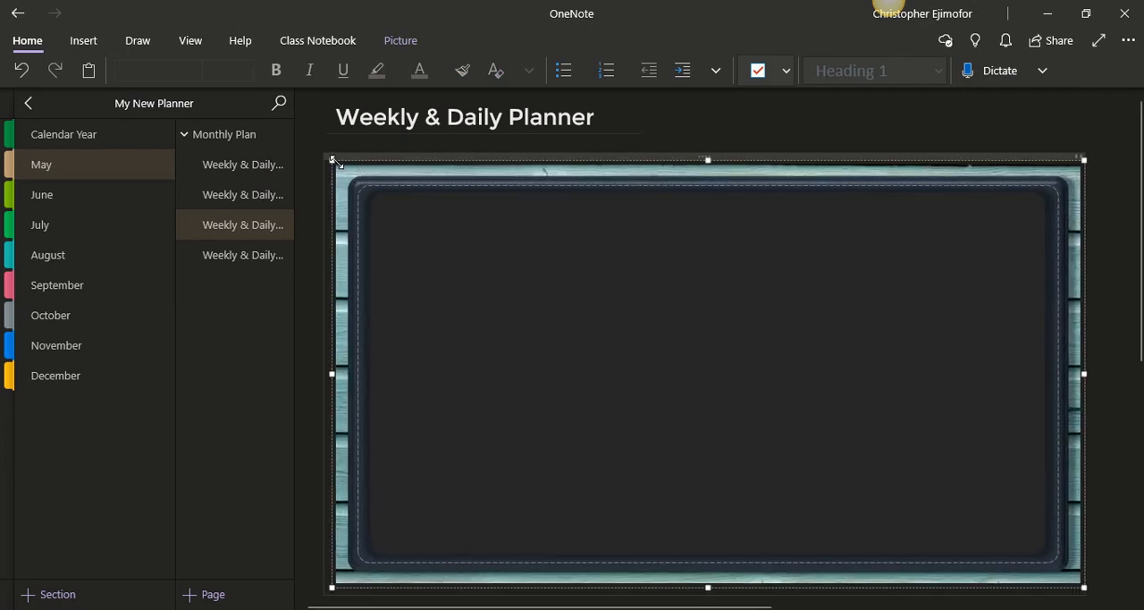
{"action": "left_click_drag", "start_coordinate": [337, 164], "coordinate": [314, 146]}
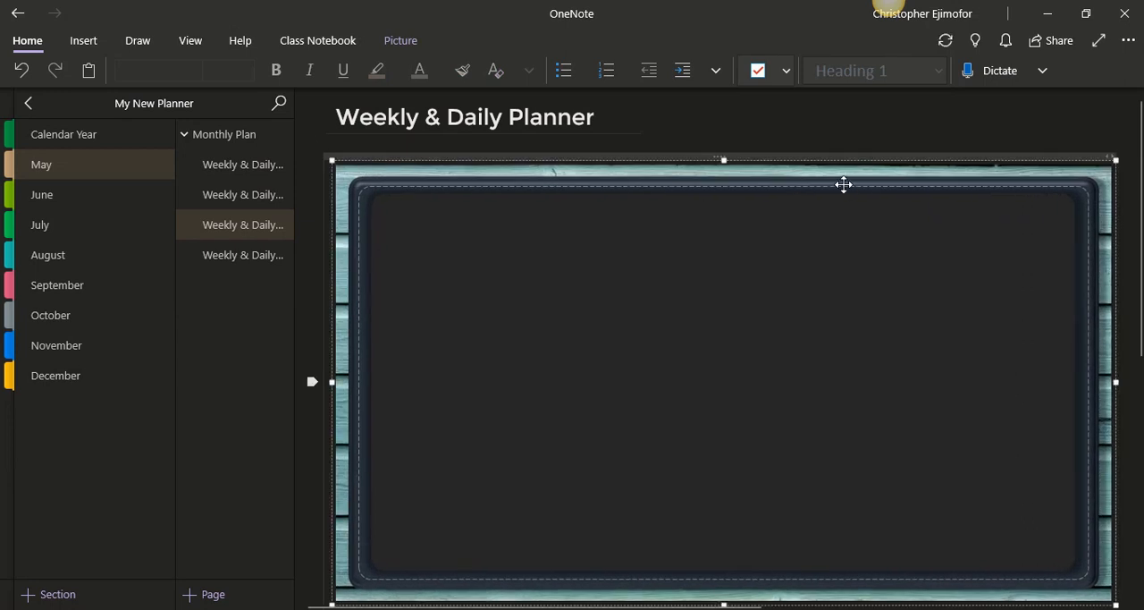
{"action": "left_click_drag", "start_coordinate": [833, 176], "coordinate": [811, 159]}
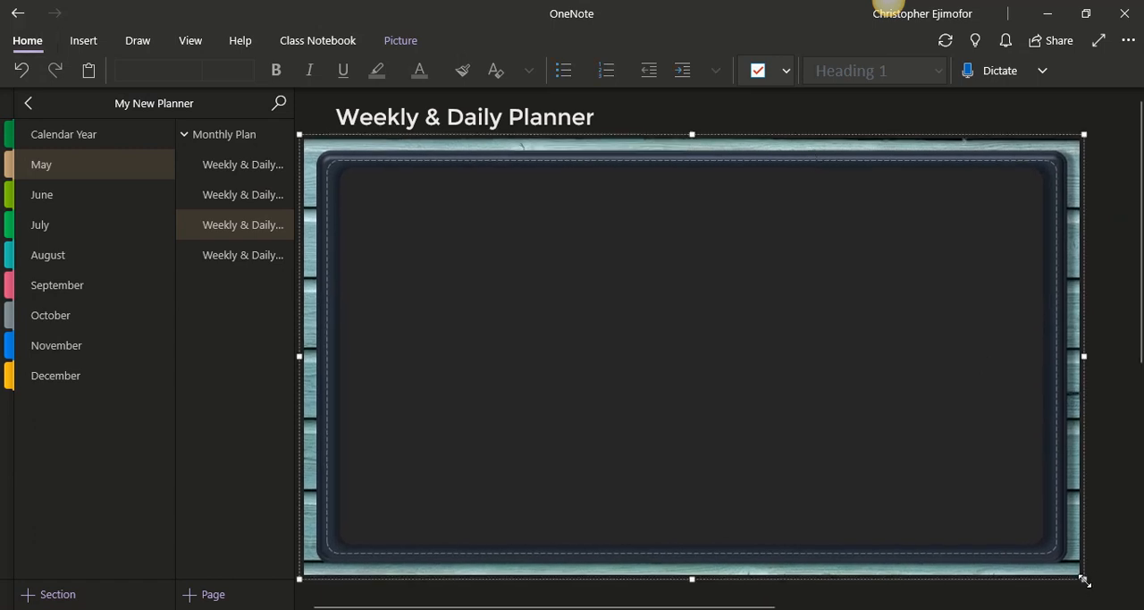
{"action": "left_click_drag", "start_coordinate": [1085, 581], "coordinate": [1135, 575]}
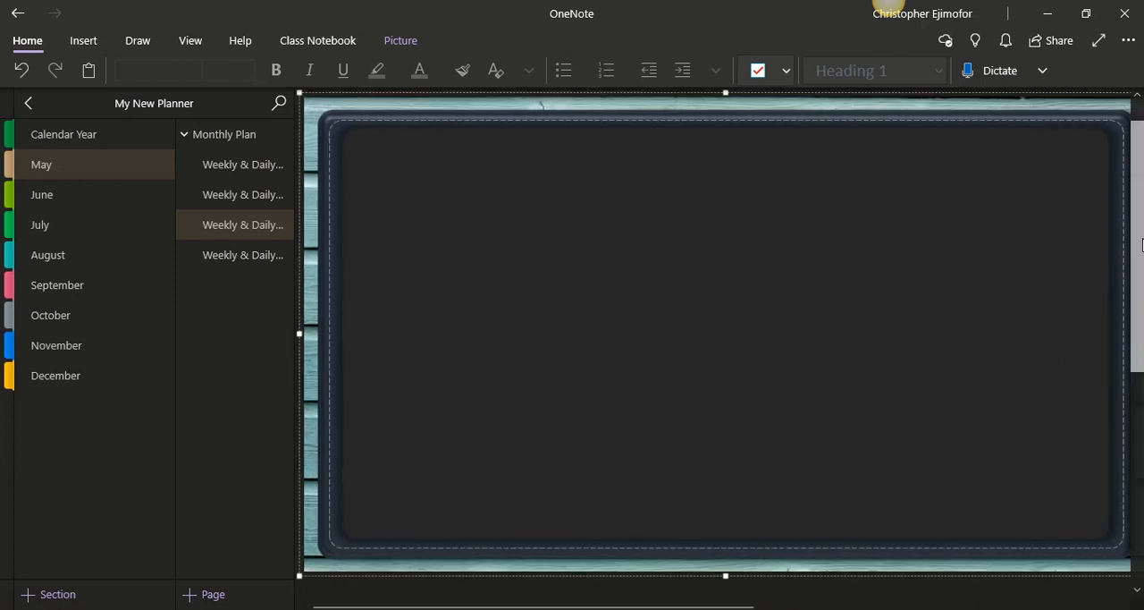
{"action": "scroll", "coordinate": [915, 181], "scroll_direction": "up", "scroll_amount": 1}
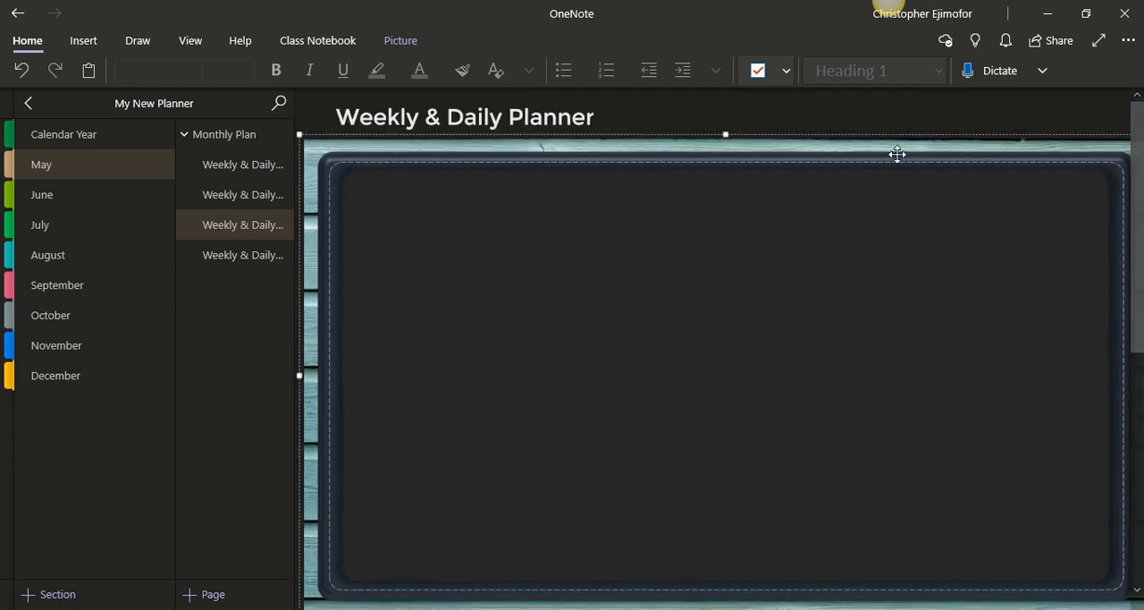
{"action": "left_click_drag", "start_coordinate": [897, 154], "coordinate": [889, 157]}
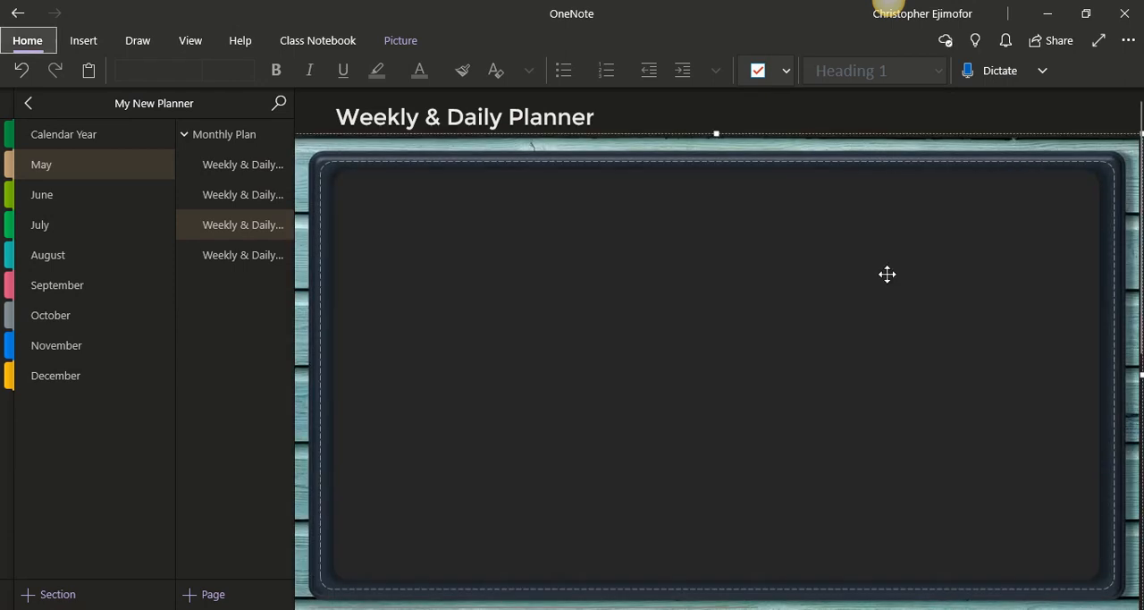
{"action": "left_click_drag", "start_coordinate": [1142, 280], "coordinate": [1142, 281]}
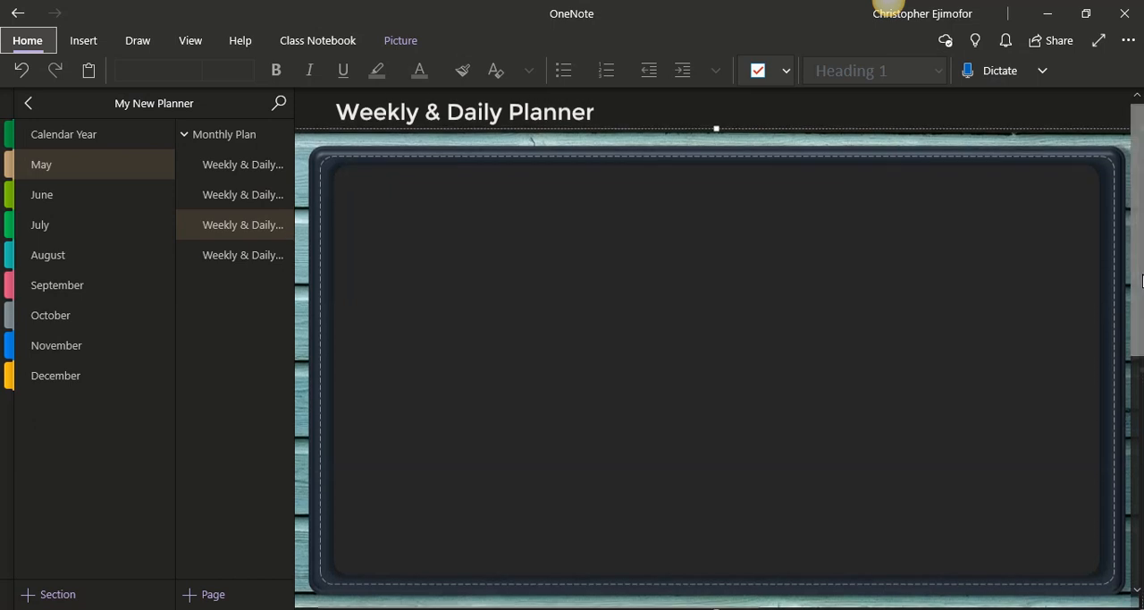
Set the dark page image as the page background
{"action": "right_click", "coordinate": [802, 239]}
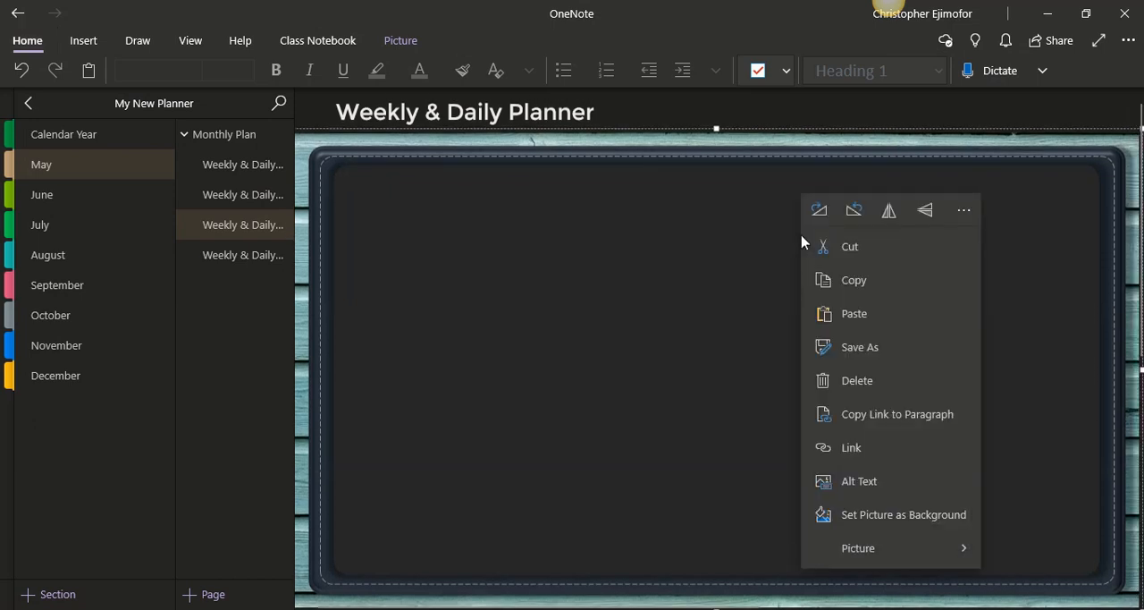
{"action": "left_click", "coordinate": [896, 522]}
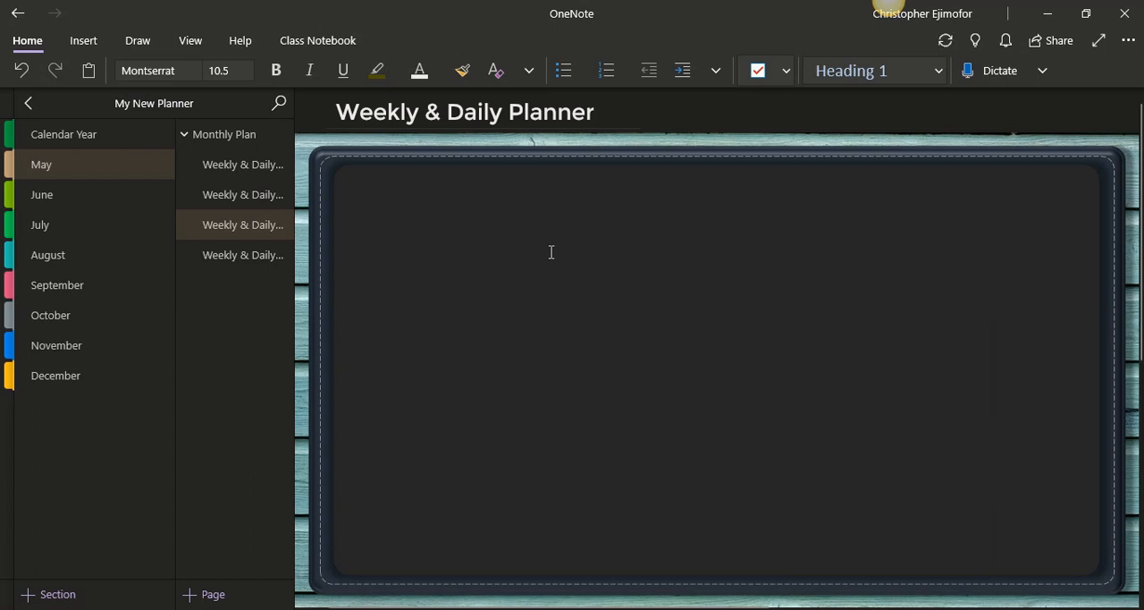
{"action": "left_click_drag", "start_coordinate": [551, 252], "coordinate": [505, 233]}
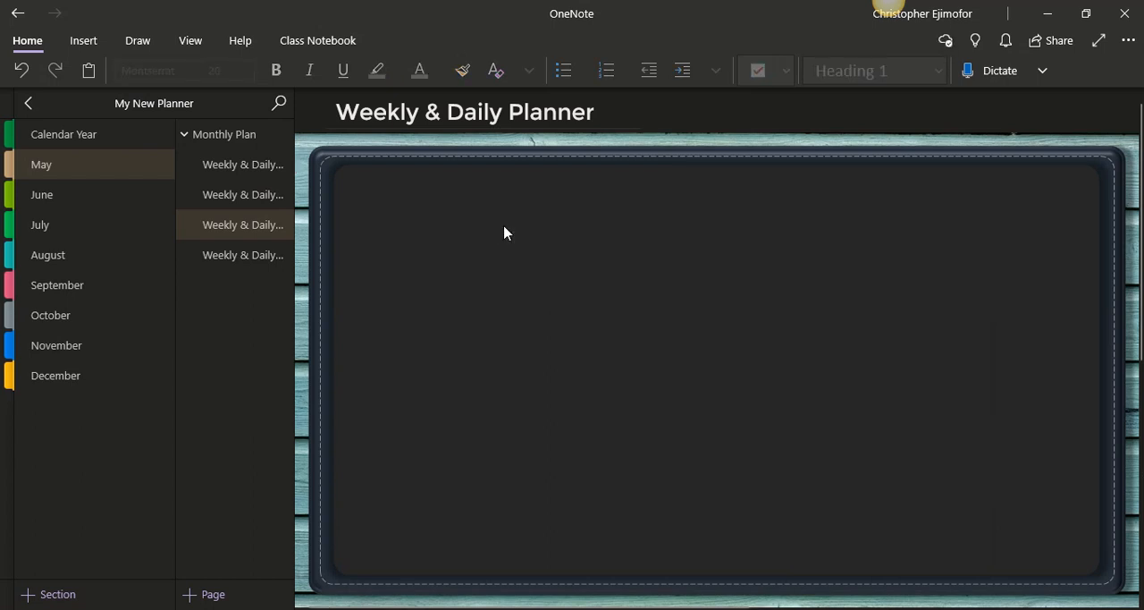
{"action": "left_click", "coordinate": [505, 227]}
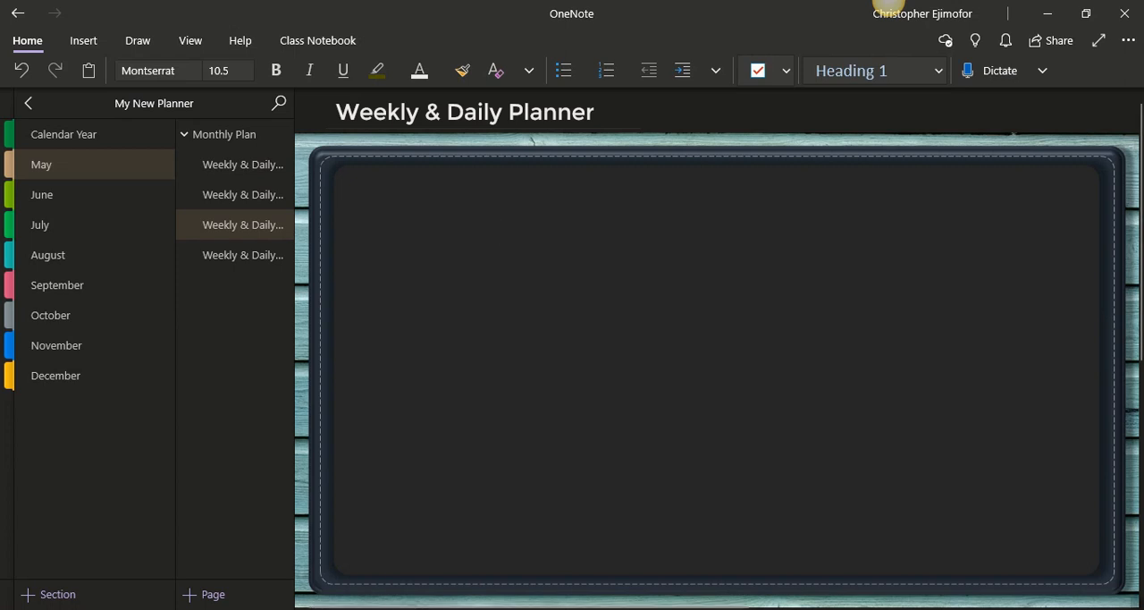
Insert the "For Dark Background" planner template image from the Index Page folder onto the dark page
{"action": "mouse_move", "coordinate": [511, 606]}
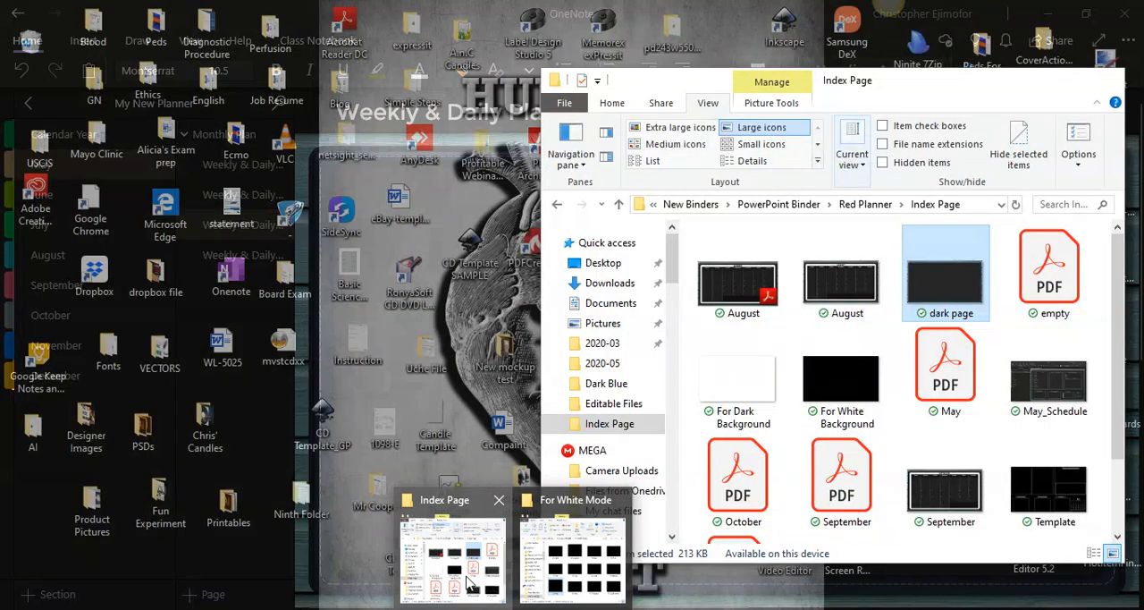
{"action": "left_click", "coordinate": [467, 582]}
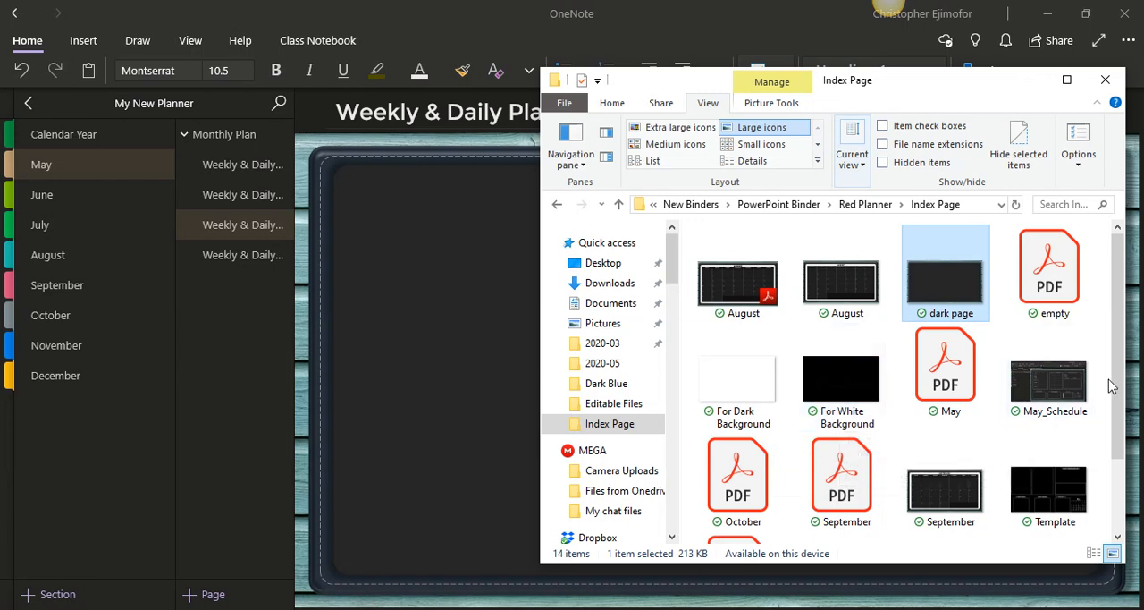
{"action": "left_click_drag", "start_coordinate": [1112, 386], "coordinate": [1111, 446]}
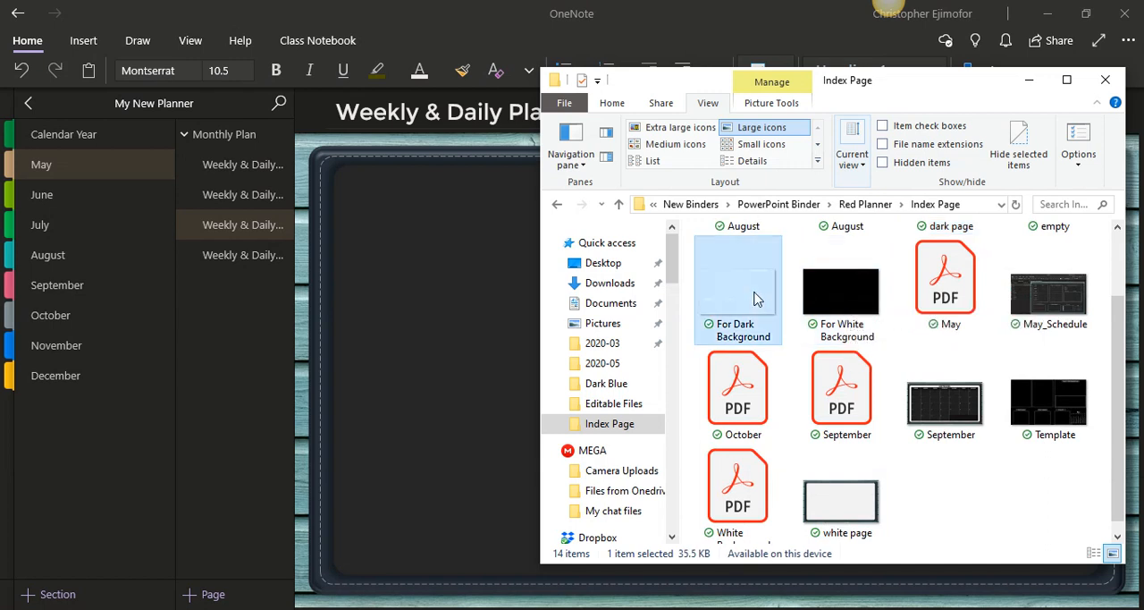
{"action": "left_click_drag", "start_coordinate": [754, 298], "coordinate": [472, 329]}
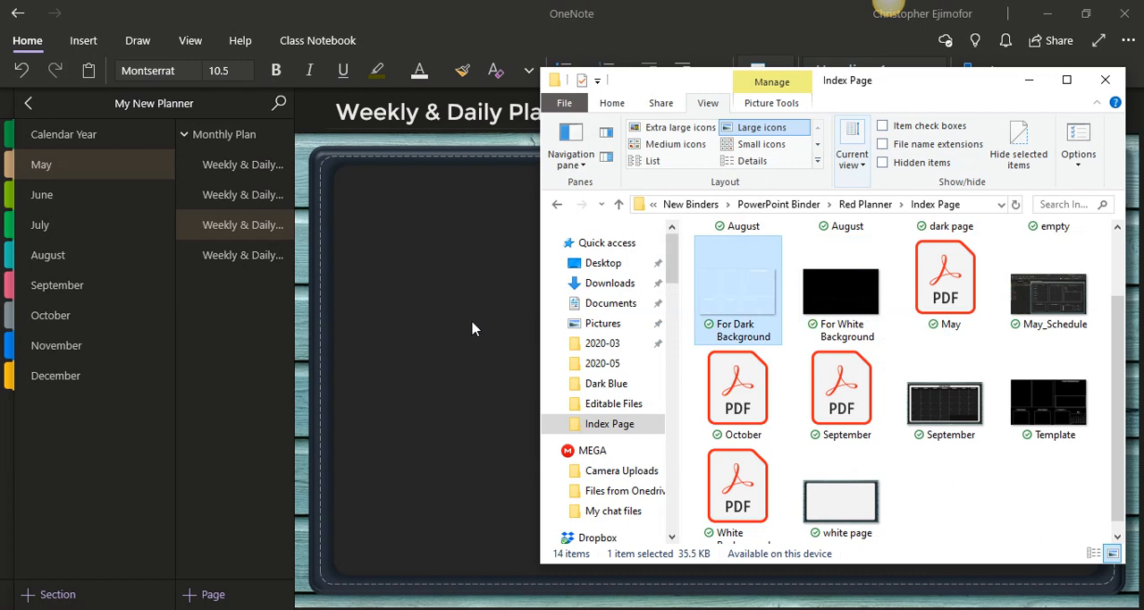
{"action": "left_click", "coordinate": [1030, 93]}
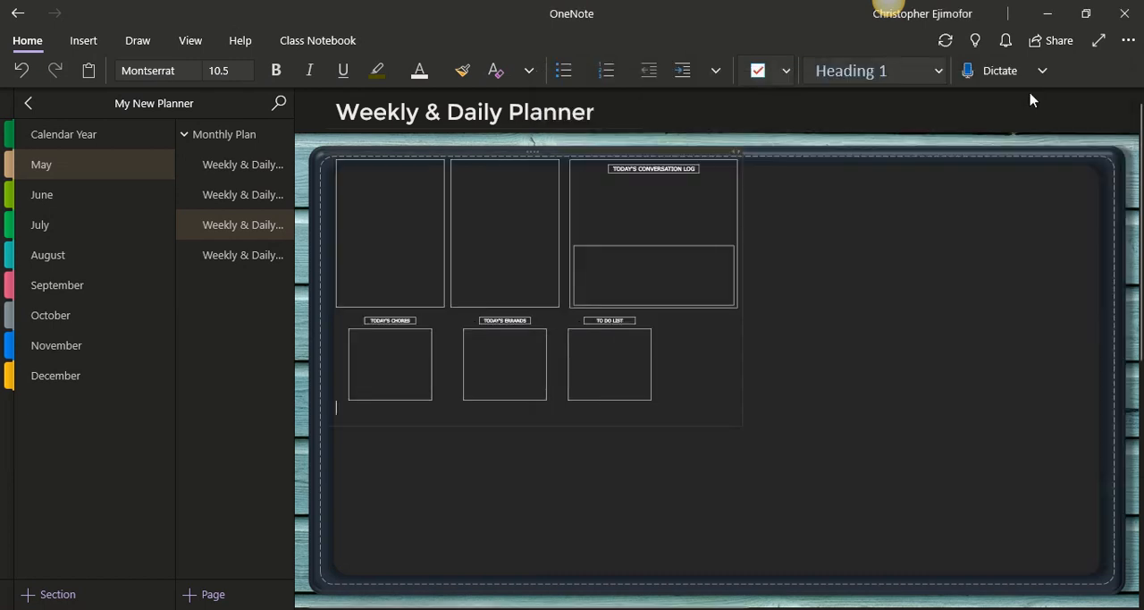
Enlarge and widen the planner template image, positioning it to fill the area inside the dark page's stitched border
{"action": "left_click", "coordinate": [586, 300]}
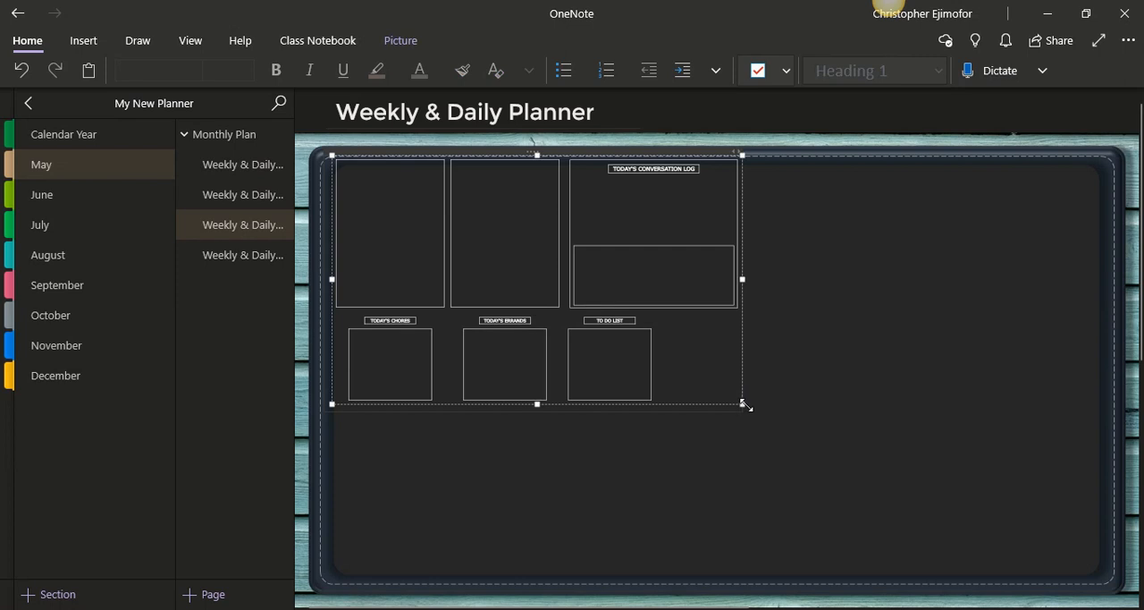
{"action": "left_click_drag", "start_coordinate": [743, 403], "coordinate": [1009, 536]}
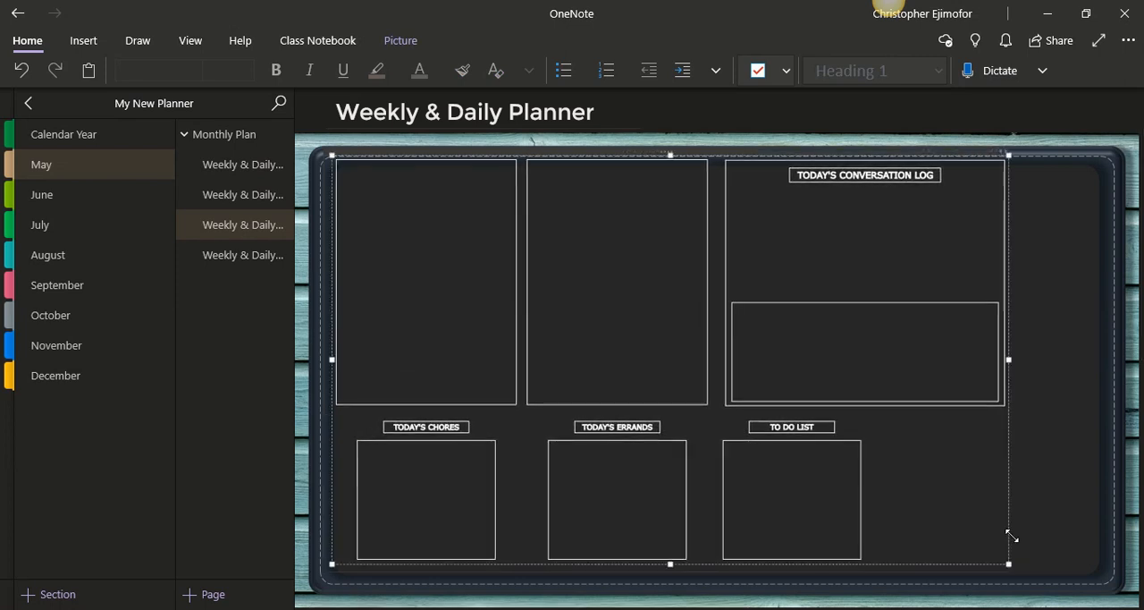
{"action": "left_click", "coordinate": [873, 176]}
{"action": "left_click_drag", "start_coordinate": [1006, 358], "coordinate": [1081, 359]}
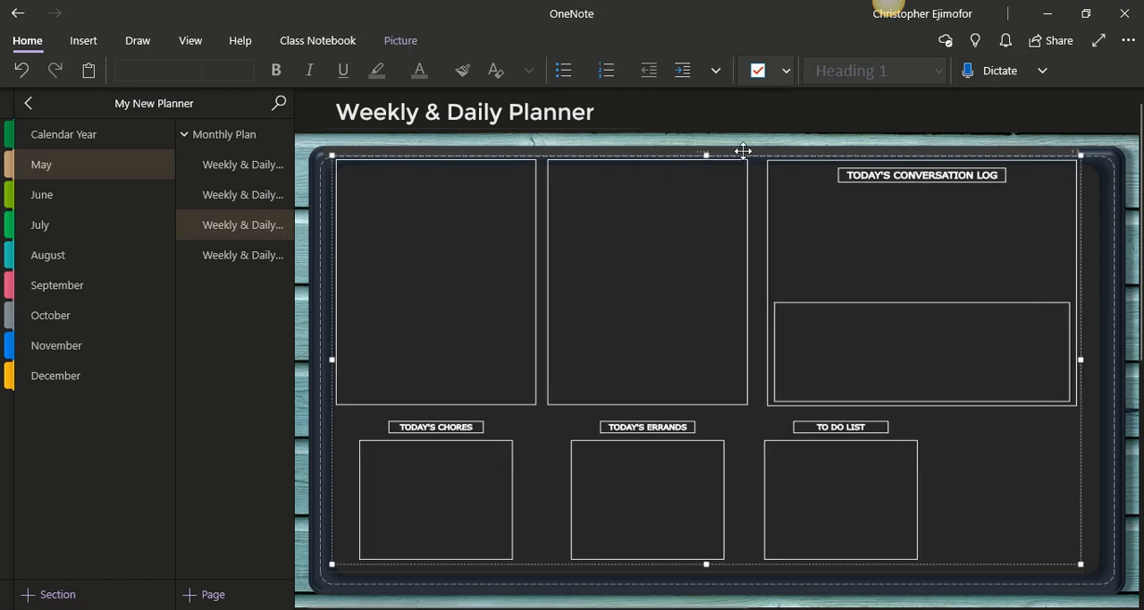
{"action": "mouse_move", "coordinate": [743, 152]}
{"action": "left_mouse_down"}
{"action": "mouse_move", "coordinate": [743, 163]}
{"action": "mouse_move", "coordinate": [733, 157]}
{"action": "mouse_move", "coordinate": [745, 156]}
{"action": "left_mouse_up"}
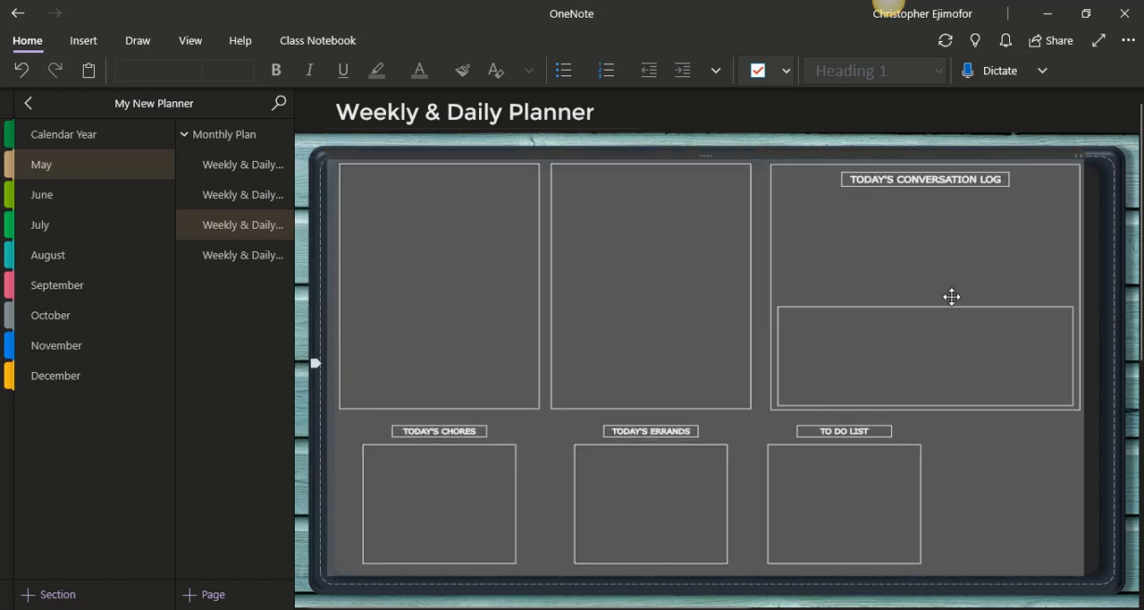
{"action": "left_click", "coordinate": [1087, 375]}
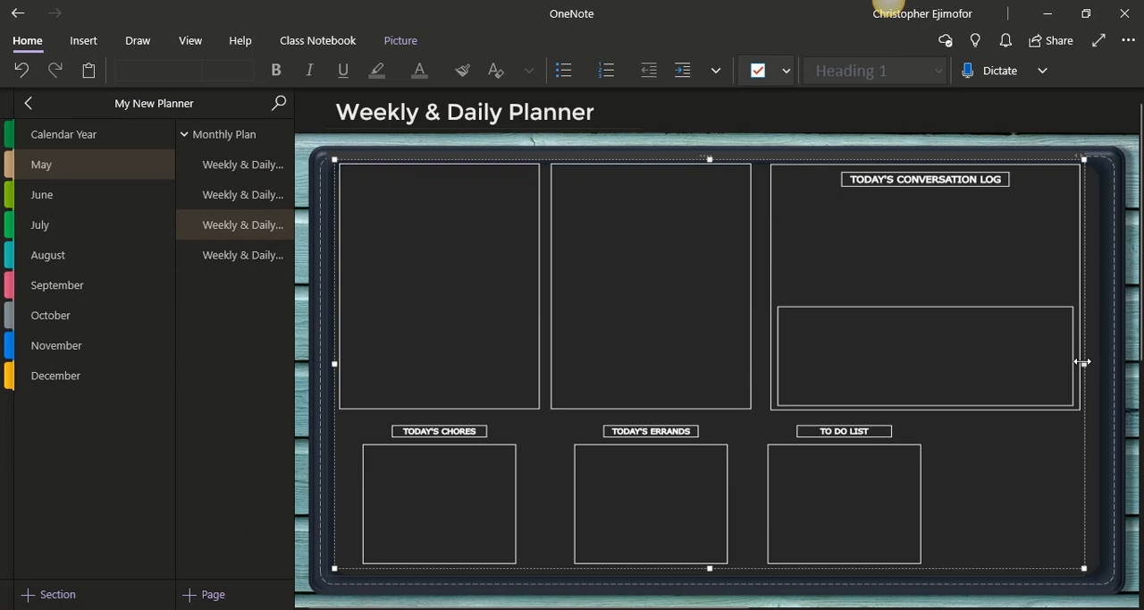
{"action": "left_click_drag", "start_coordinate": [1082, 362], "coordinate": [1104, 359]}
{"action": "scroll", "coordinate": [1134, 393], "scroll_direction": "down", "scroll_amount": 5}
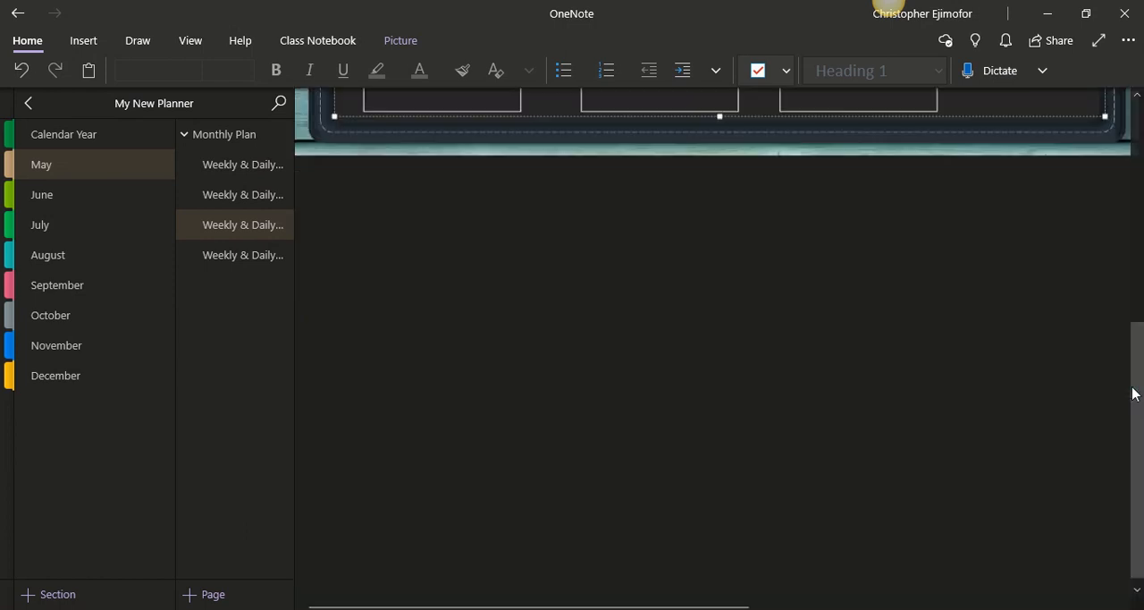
{"action": "scroll", "coordinate": [1137, 290], "scroll_direction": "up", "scroll_amount": 5}
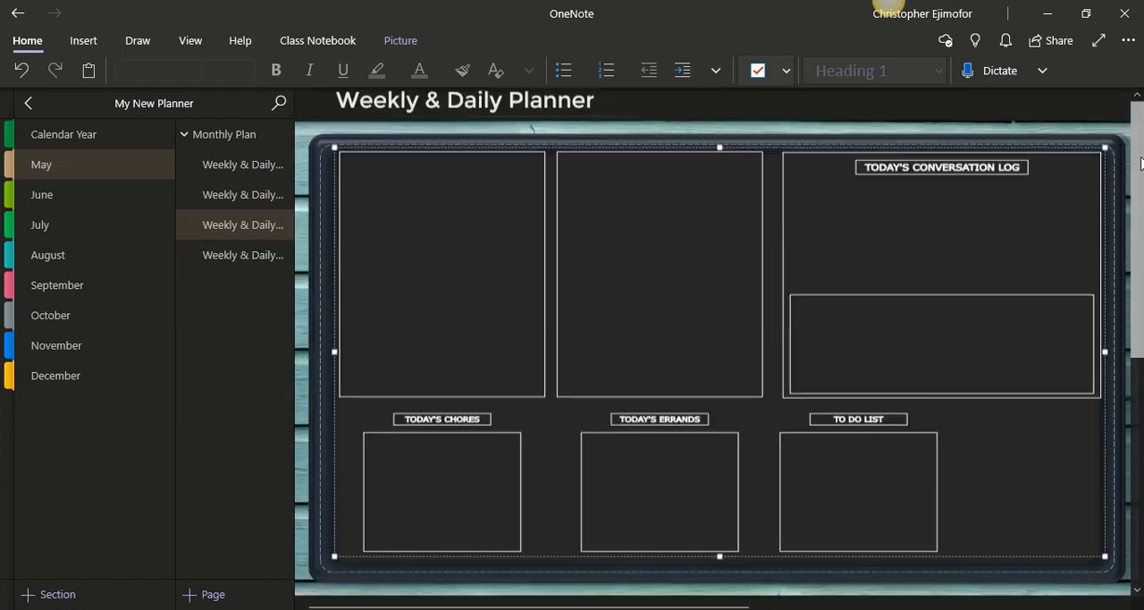
Nudge the planner template image slightly down so its frames sit centred within the dark page's border
{"action": "left_click", "coordinate": [1032, 118]}
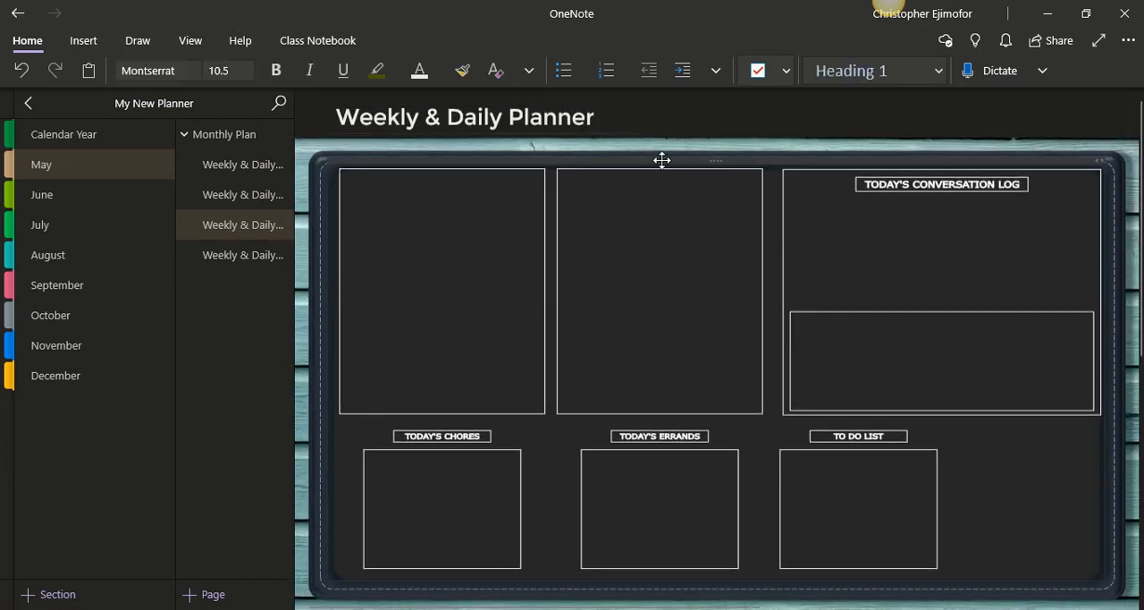
{"action": "left_click", "coordinate": [405, 171]}
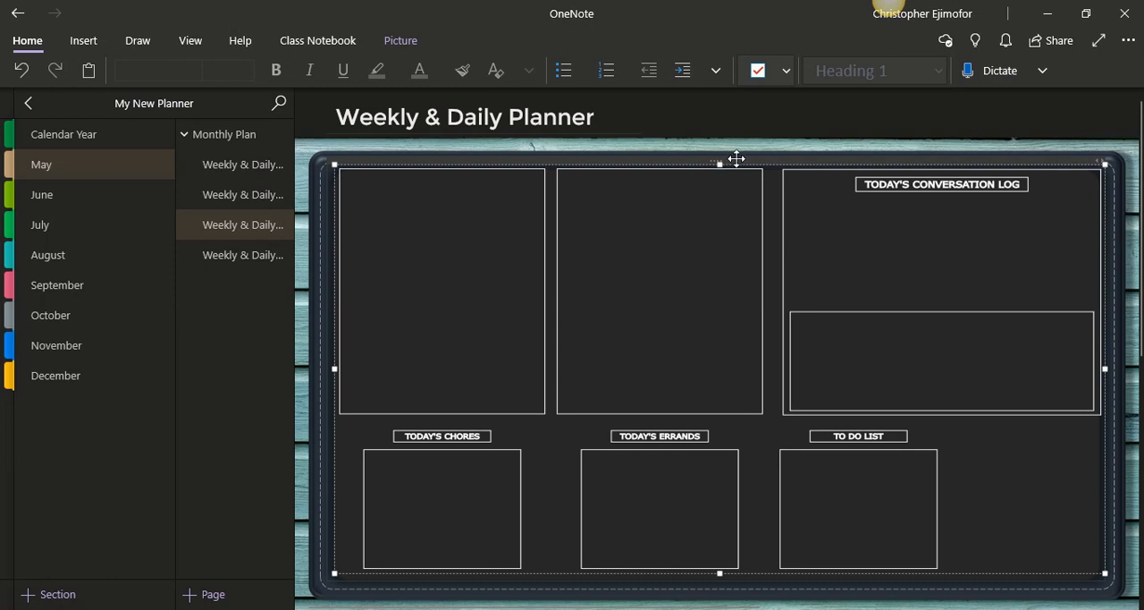
{"action": "left_click_drag", "start_coordinate": [736, 161], "coordinate": [737, 166]}
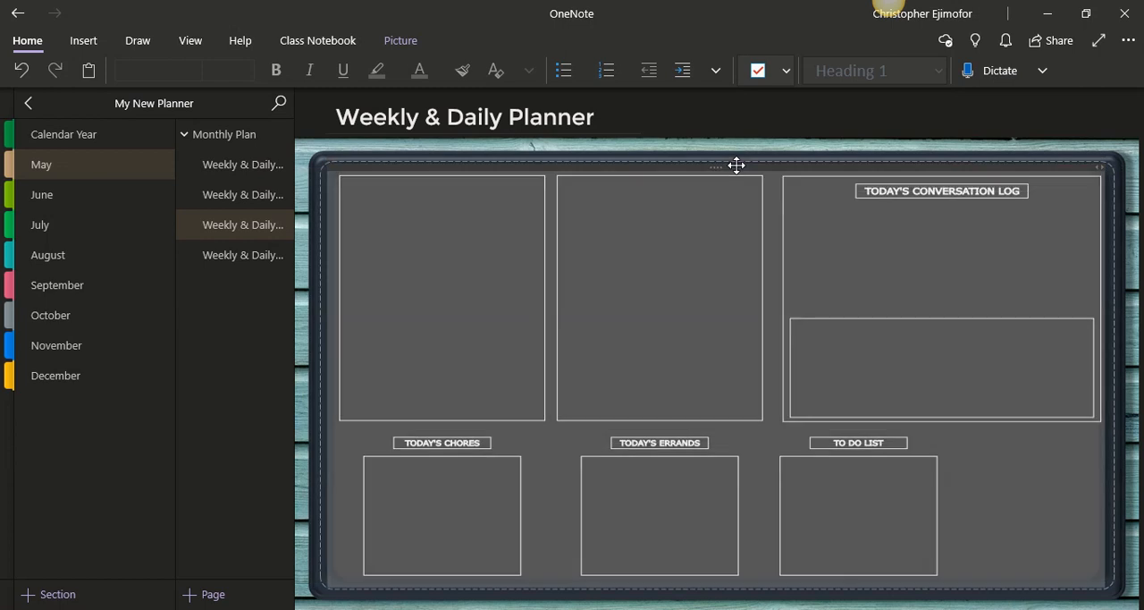
{"action": "left_click", "coordinate": [302, 407]}
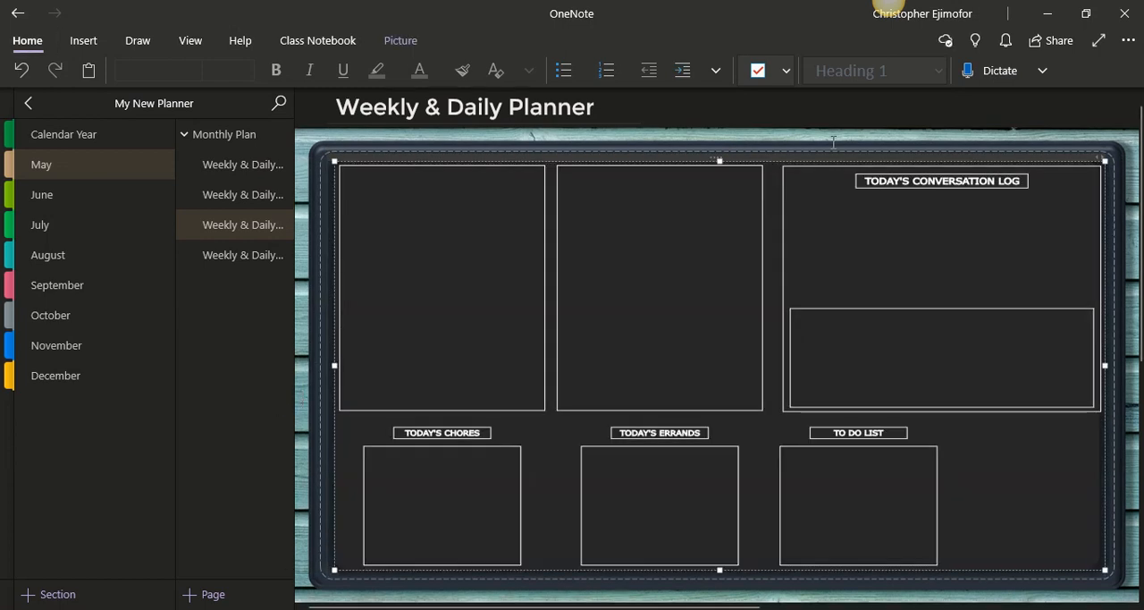
Try to set the planner template image as the page background, releasing and reapplying the dark page image's background setting
{"action": "right_click", "coordinate": [869, 183]}
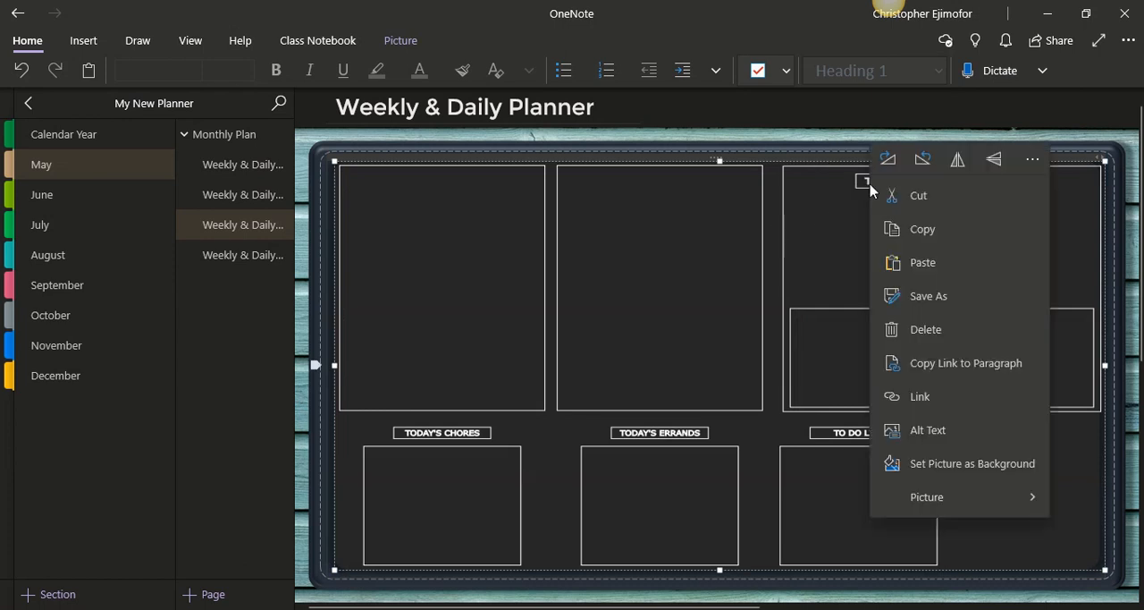
{"action": "left_click", "coordinate": [995, 466]}
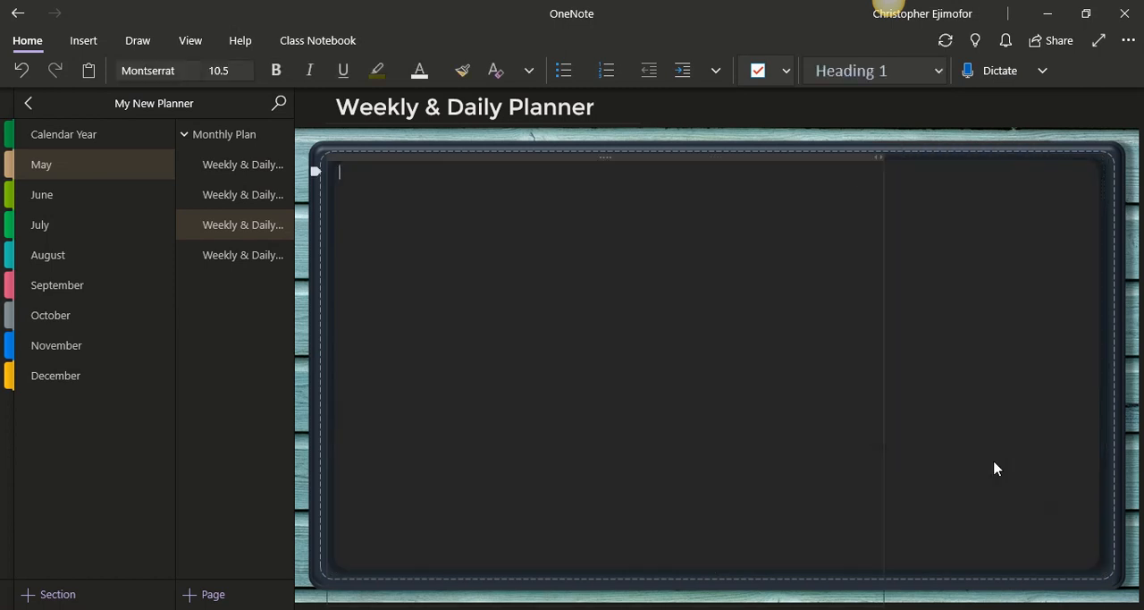
{"action": "scroll", "coordinate": [695, 259], "scroll_direction": "down", "scroll_amount": 1}
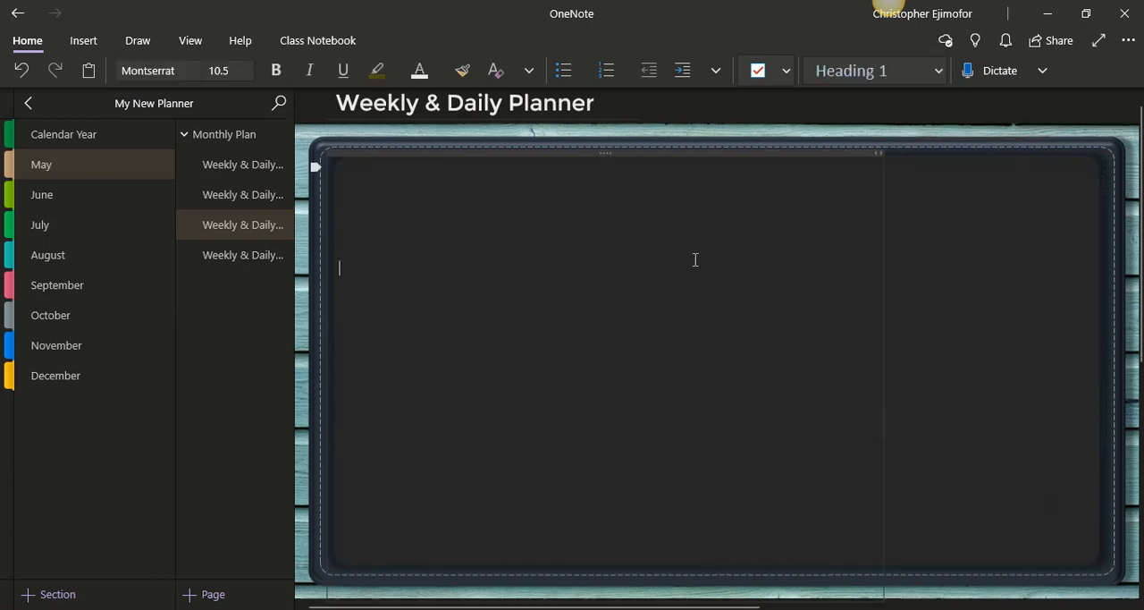
{"action": "right_click", "coordinate": [695, 220]}
{"action": "left_click", "coordinate": [791, 438]}
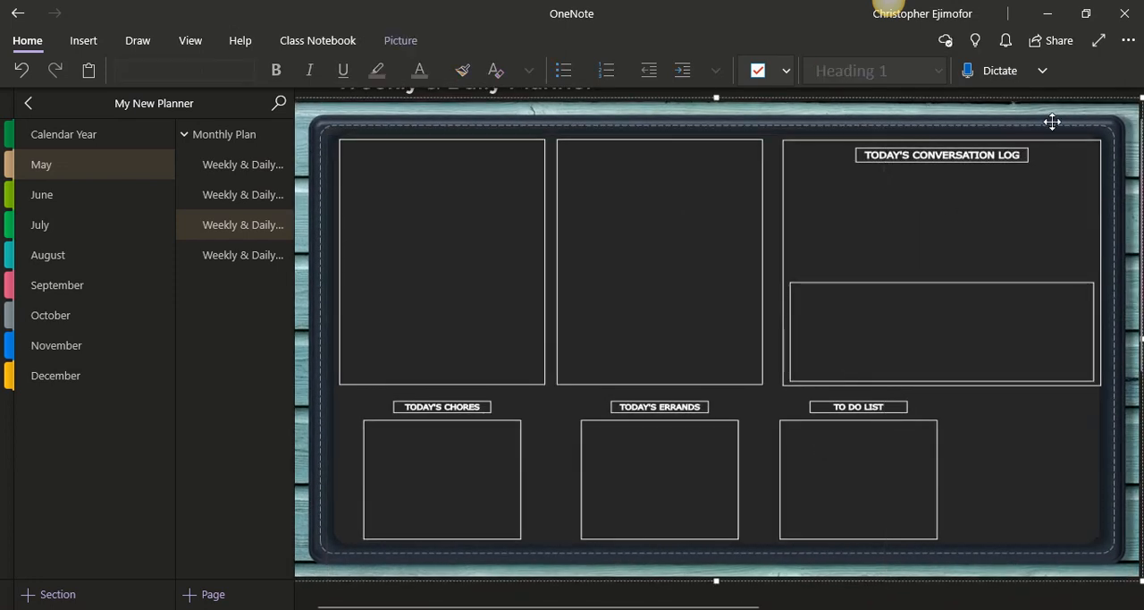
{"action": "right_click", "coordinate": [1062, 108]}
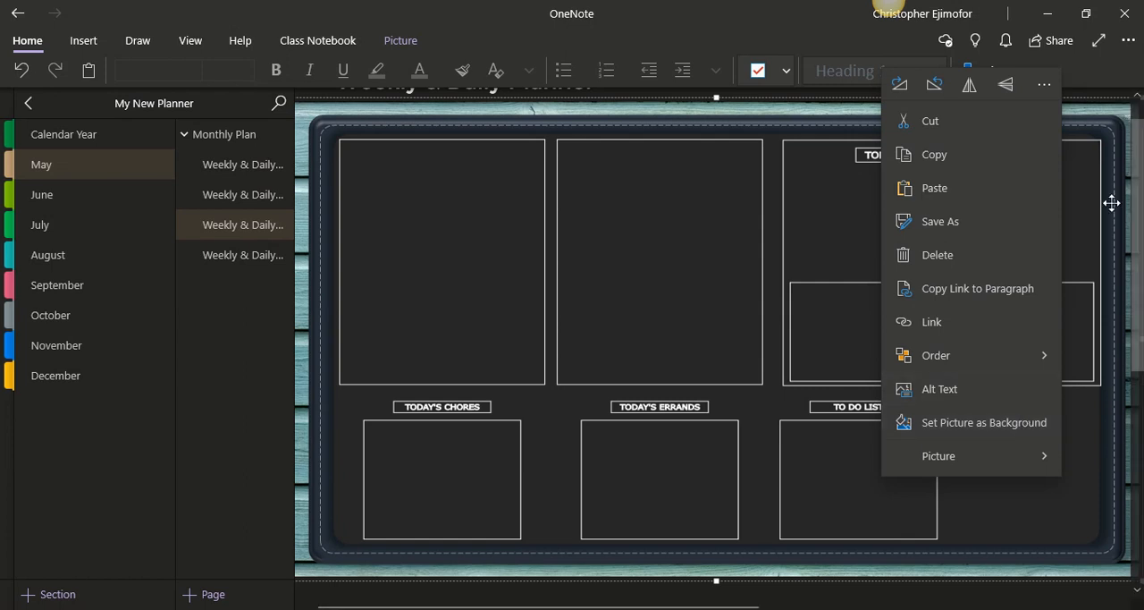
{"action": "left_click", "coordinate": [1016, 428]}
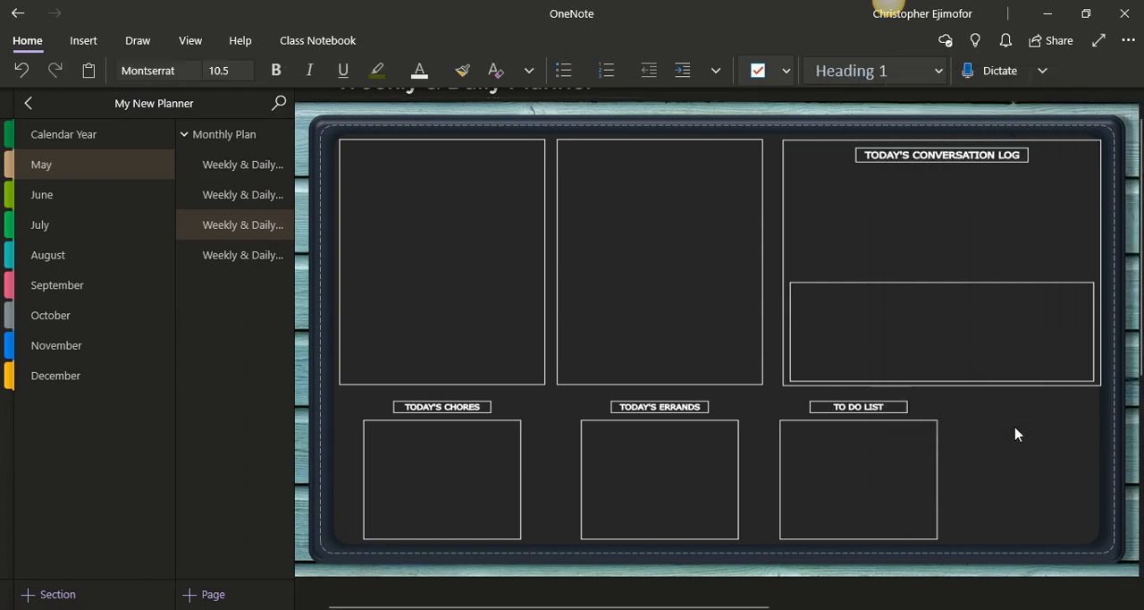
Set the planner template image as the background, and bring it above the dark page by unsetting and resetting the dark page's background
{"action": "left_click", "coordinate": [1072, 227]}
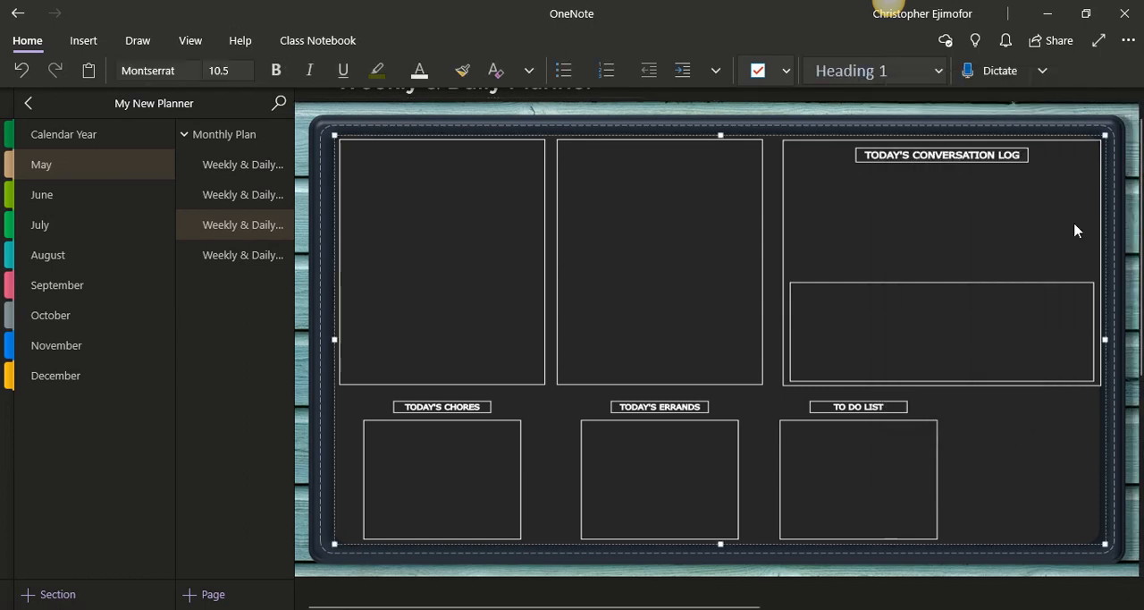
{"action": "right_click", "coordinate": [1066, 139]}
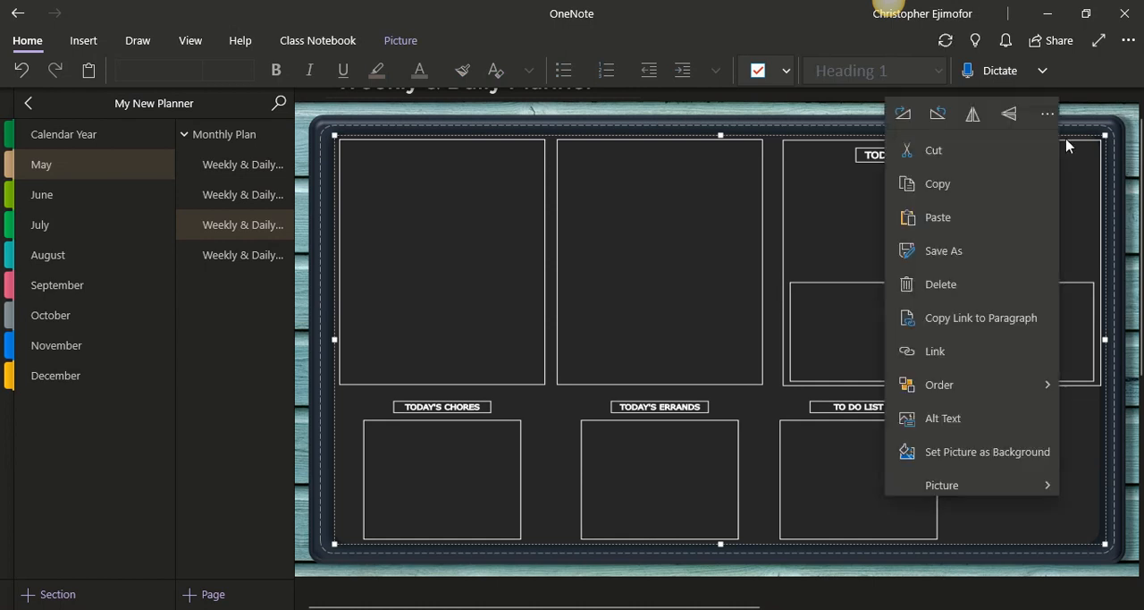
{"action": "left_click", "coordinate": [1002, 463]}
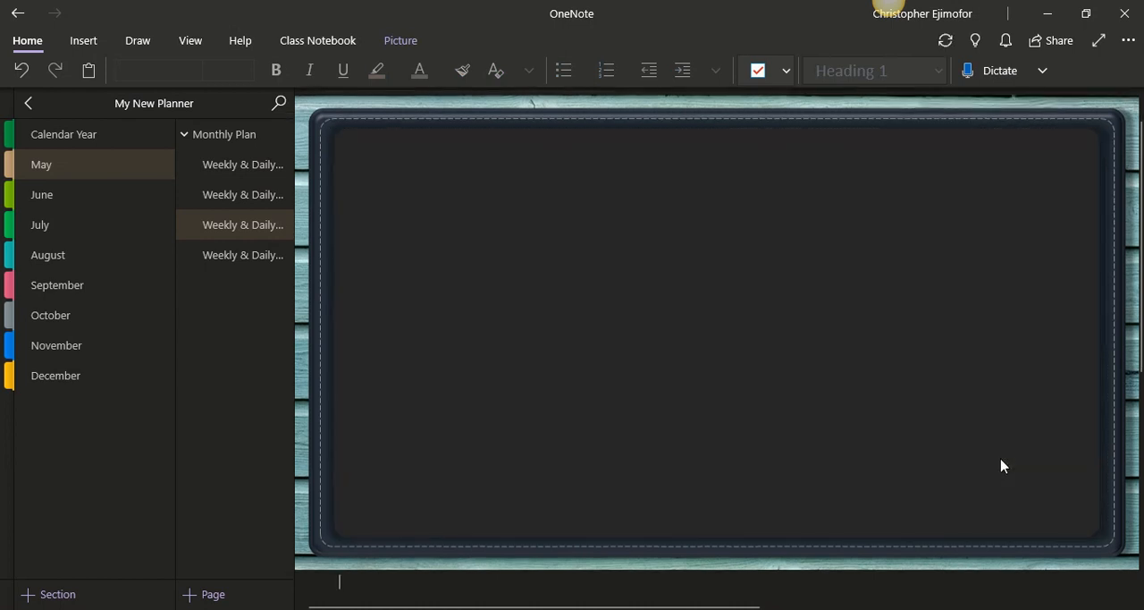
{"action": "right_click", "coordinate": [906, 223]}
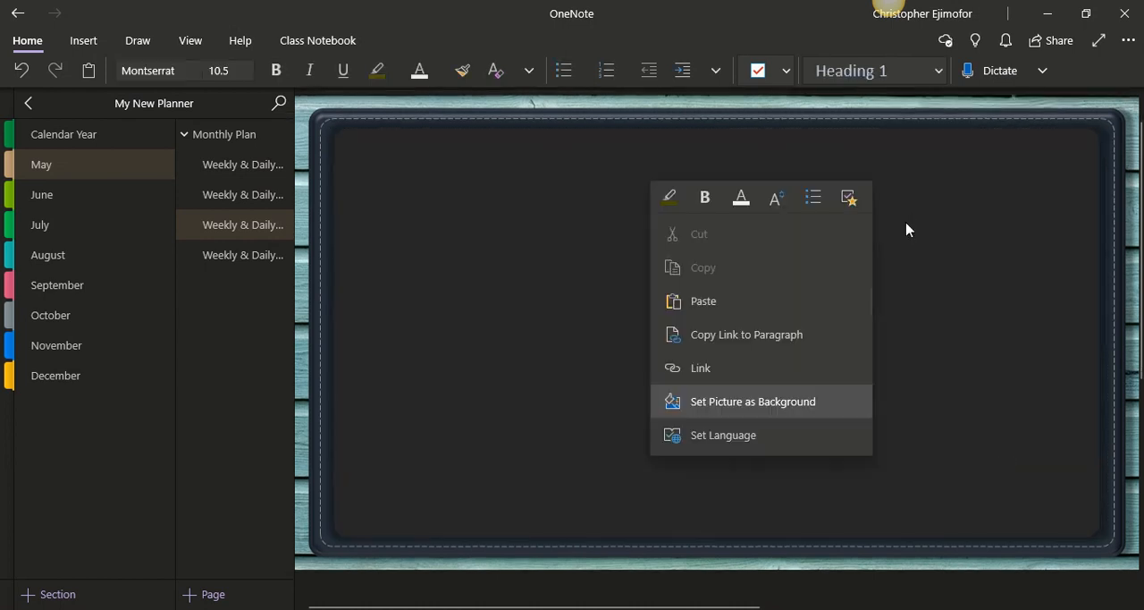
{"action": "left_click", "coordinate": [843, 401]}
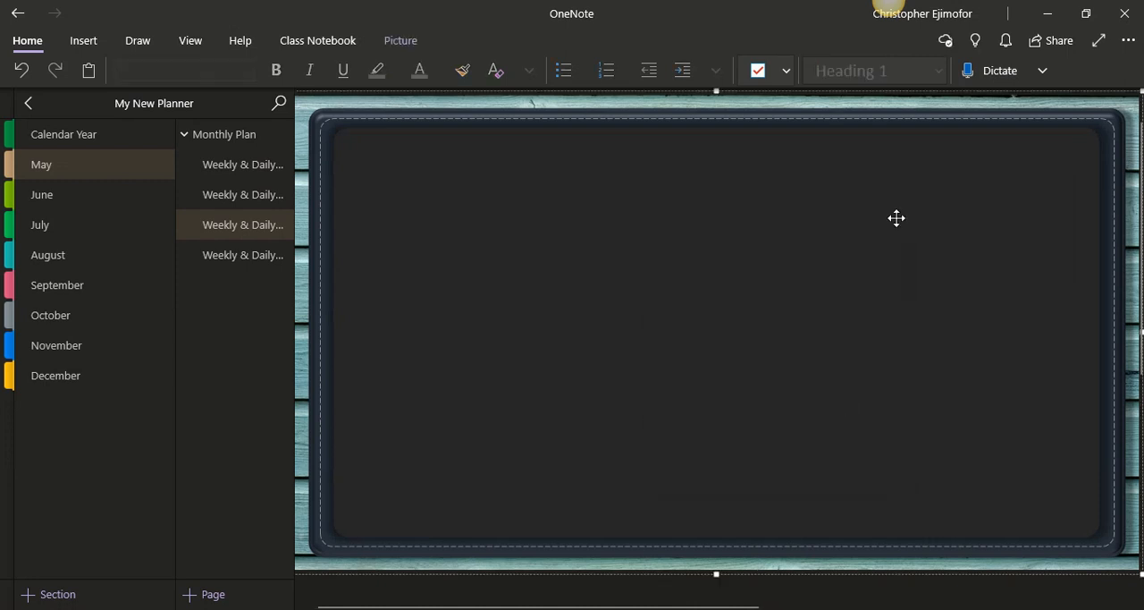
{"action": "right_click", "coordinate": [970, 170]}
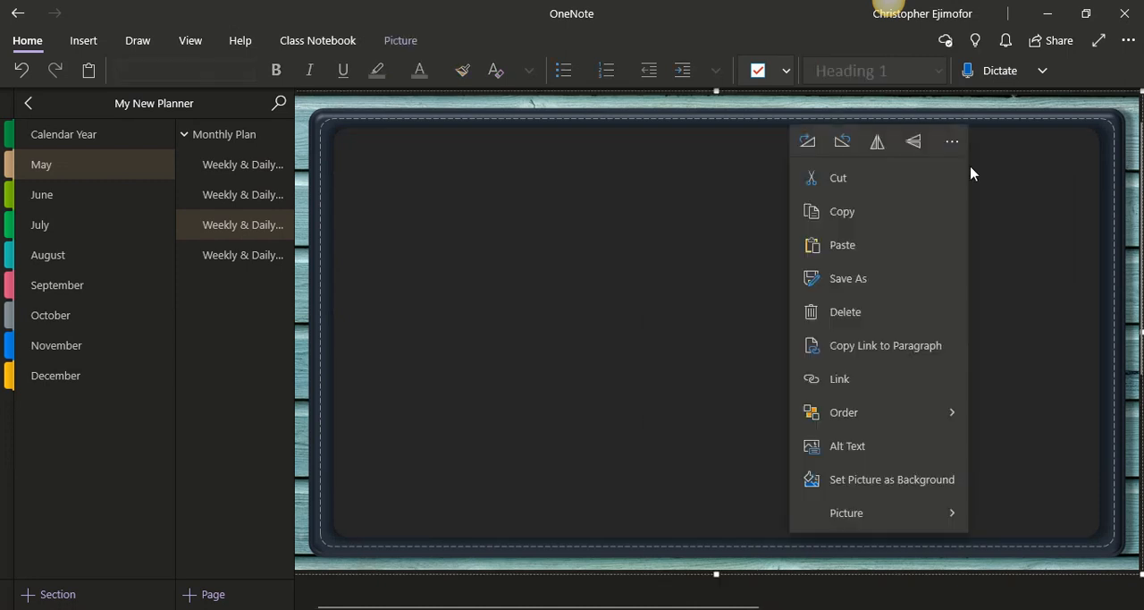
{"action": "left_click", "coordinate": [952, 485]}
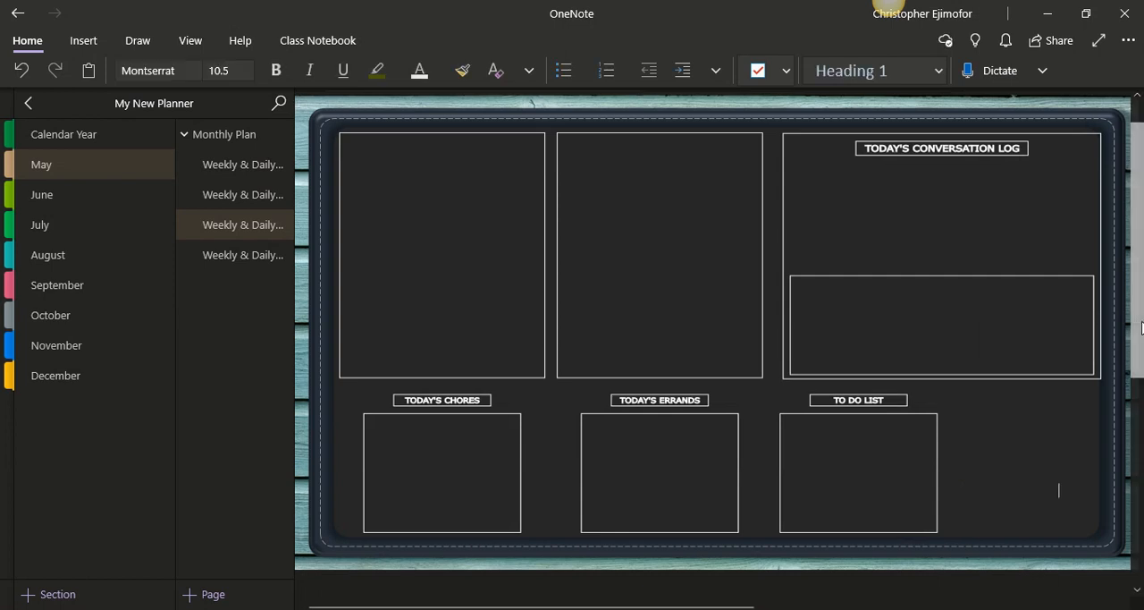
Release the planner template image from the background and check that it can be selected on the page
{"action": "scroll", "coordinate": [1141, 329], "scroll_direction": "up", "scroll_amount": 1}
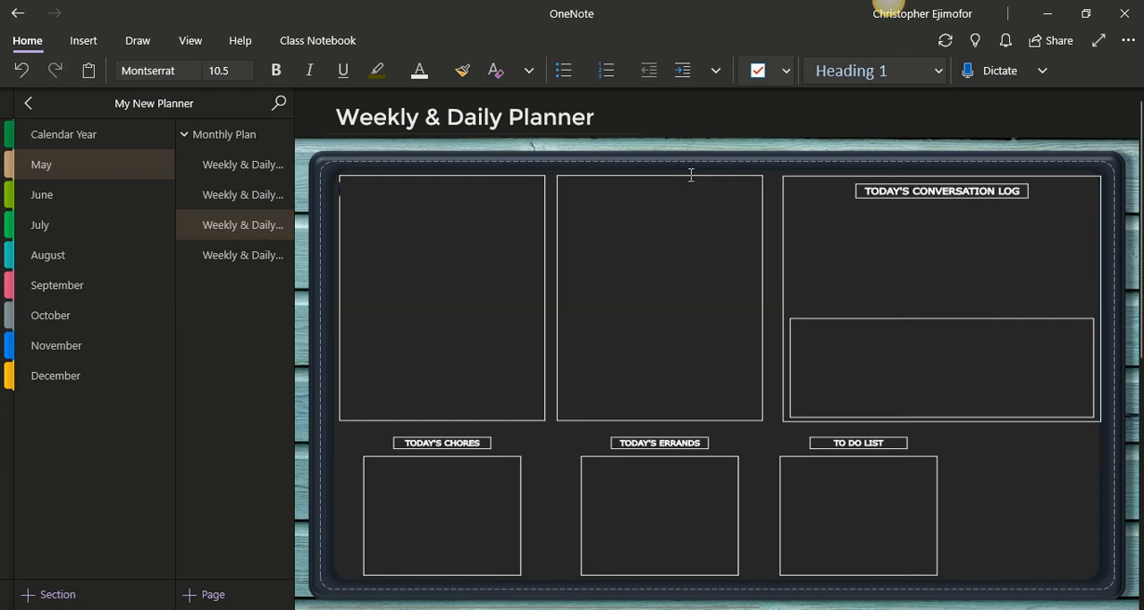
{"action": "right_click", "coordinate": [691, 177]}
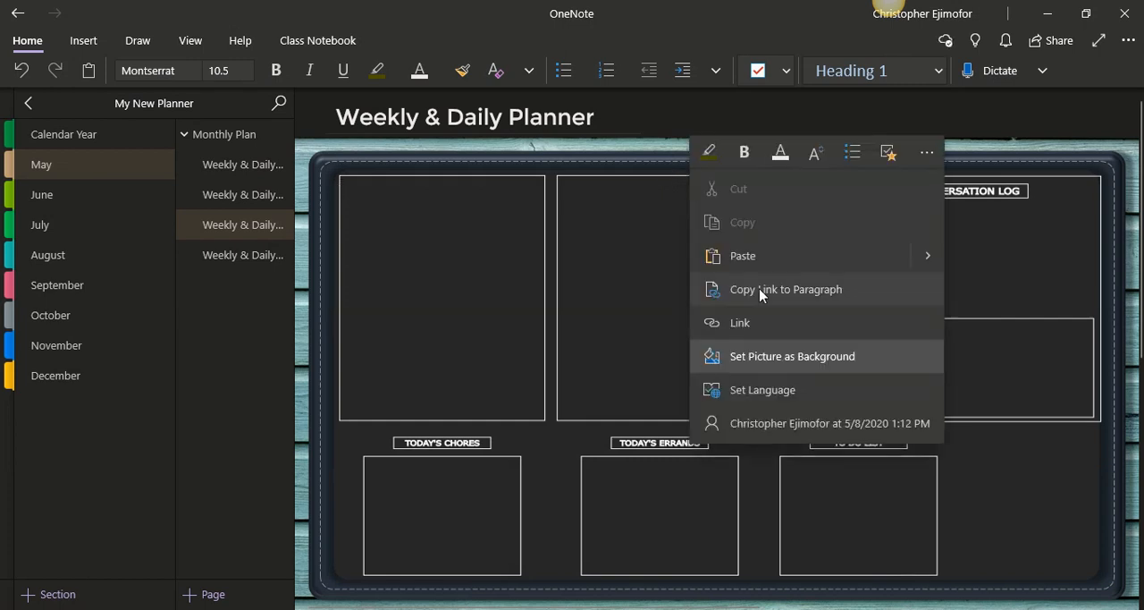
{"action": "left_click", "coordinate": [780, 355]}
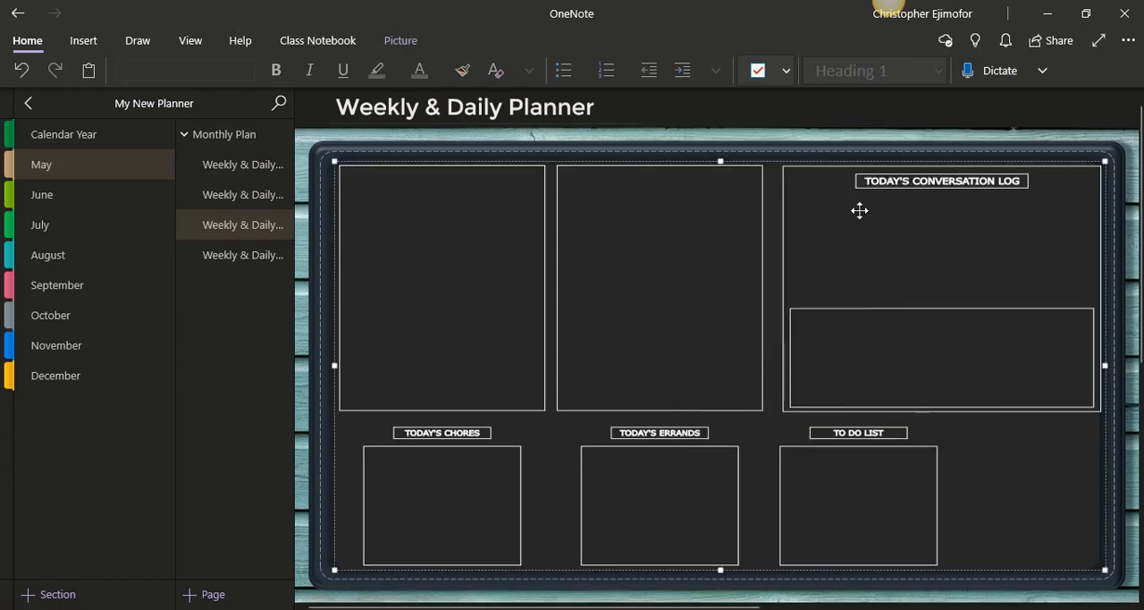
{"action": "left_click", "coordinate": [962, 106]}
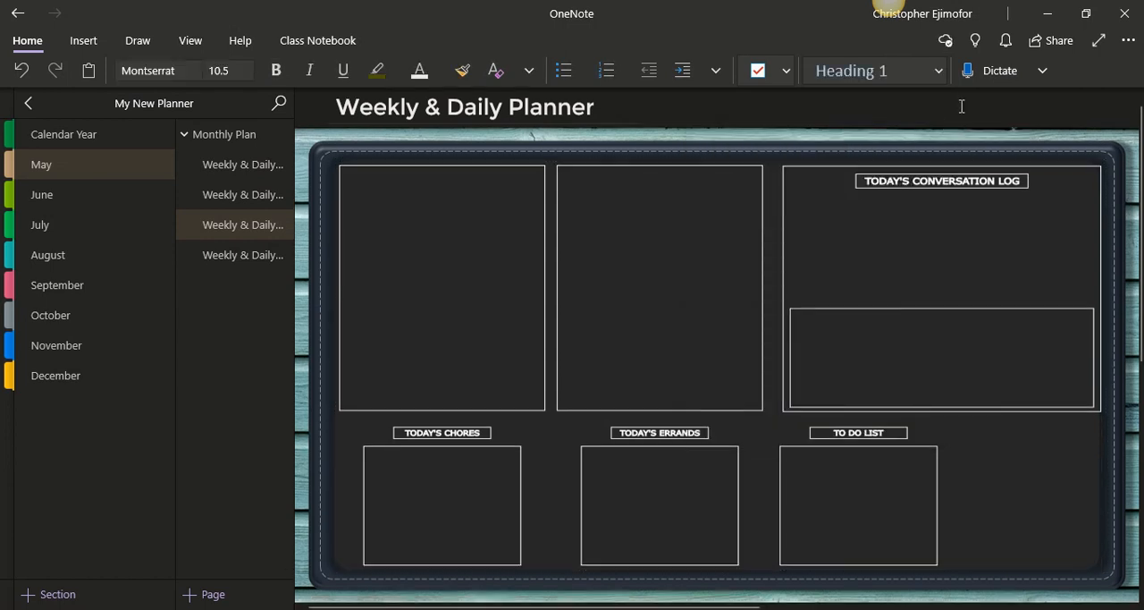
{"action": "left_click", "coordinate": [968, 171]}
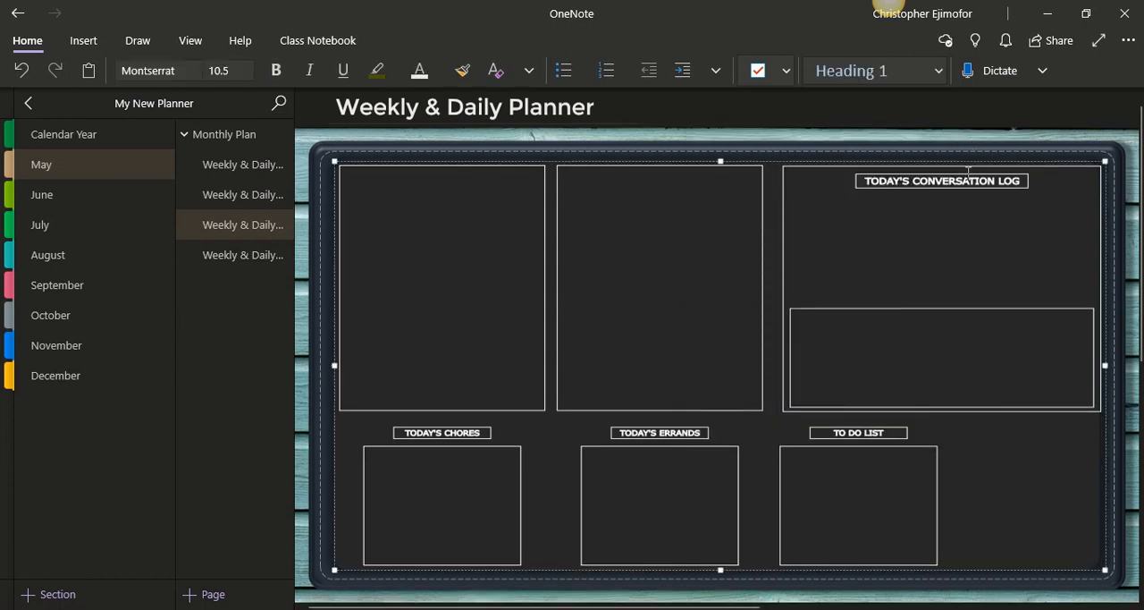
{"action": "left_click", "coordinate": [1036, 138]}
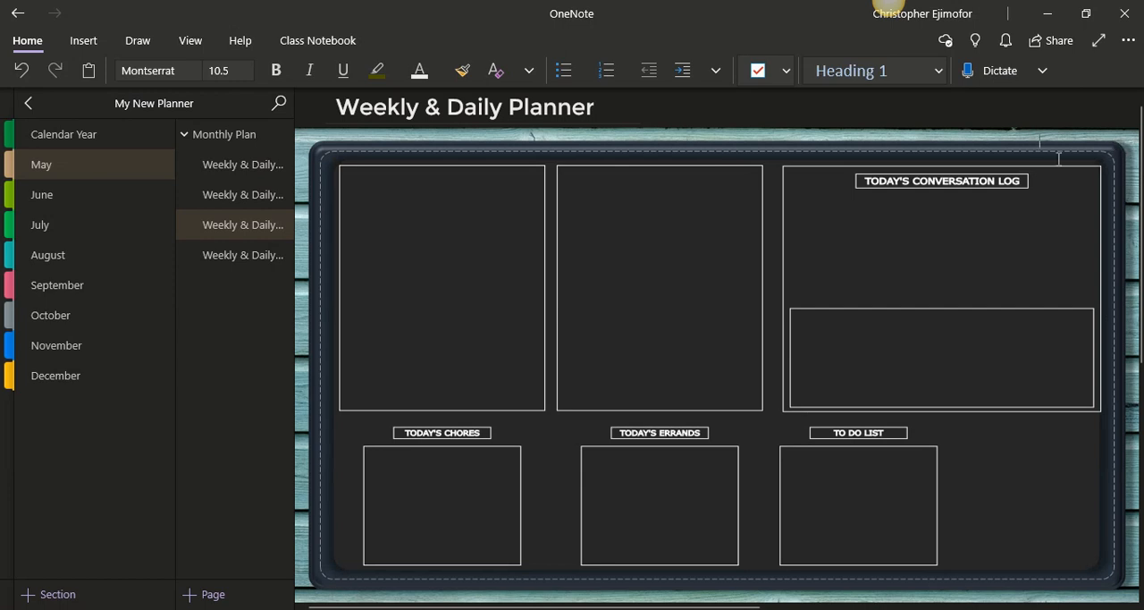
{"action": "left_click", "coordinate": [1057, 165]}
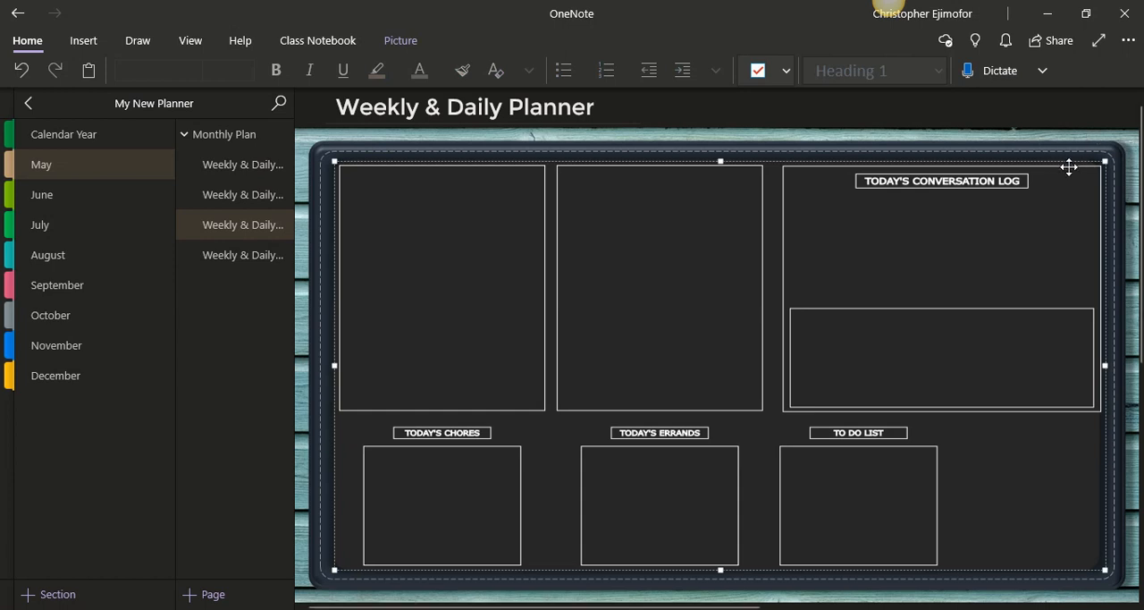
Set the planner template image as the background, and restack it over the dark page by unsetting and resetting the dark page's background
{"action": "right_click", "coordinate": [1069, 167]}
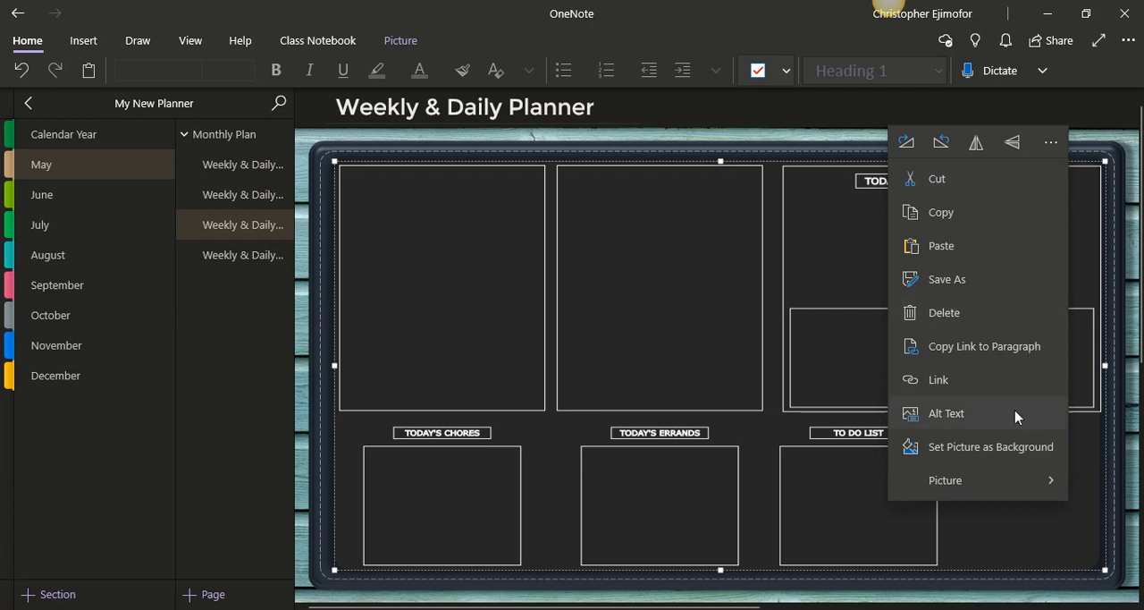
{"action": "left_click", "coordinate": [1014, 447]}
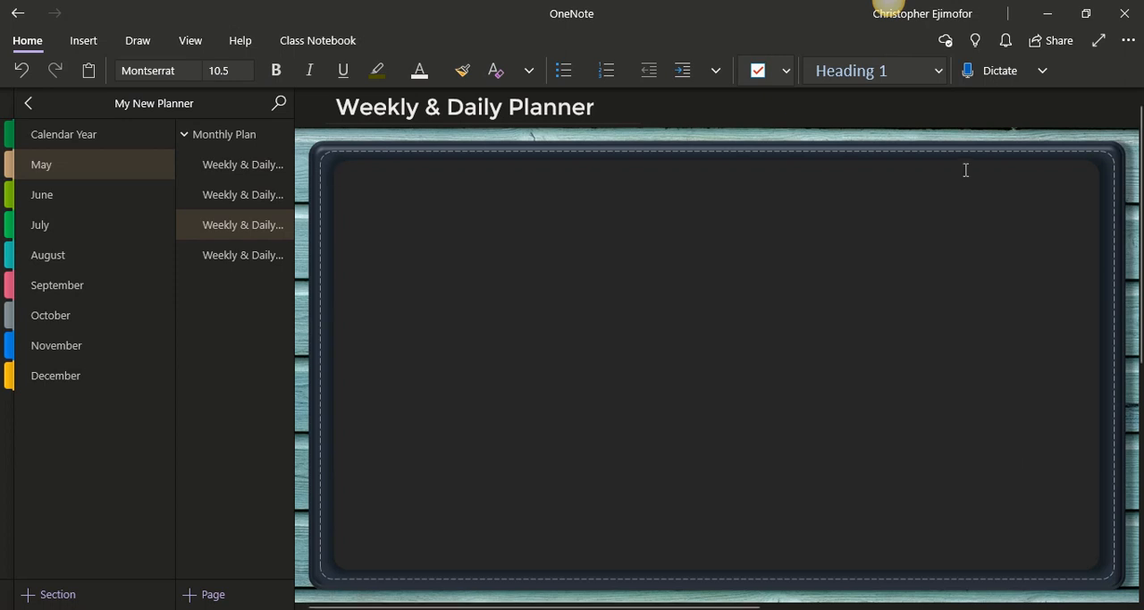
{"action": "right_click", "coordinate": [1012, 175]}
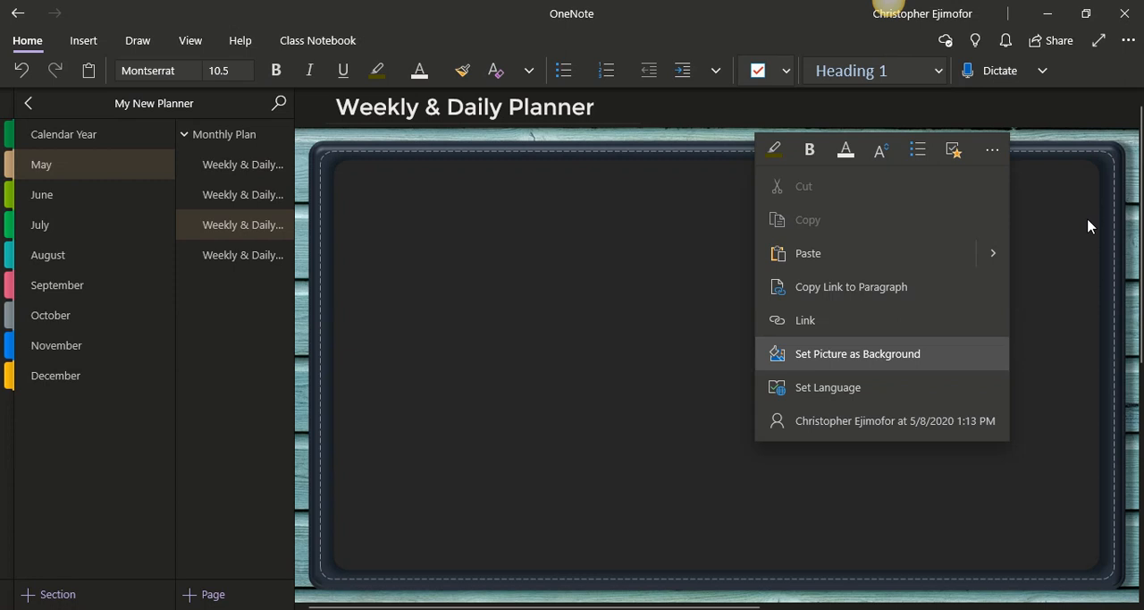
{"action": "left_click", "coordinate": [960, 356]}
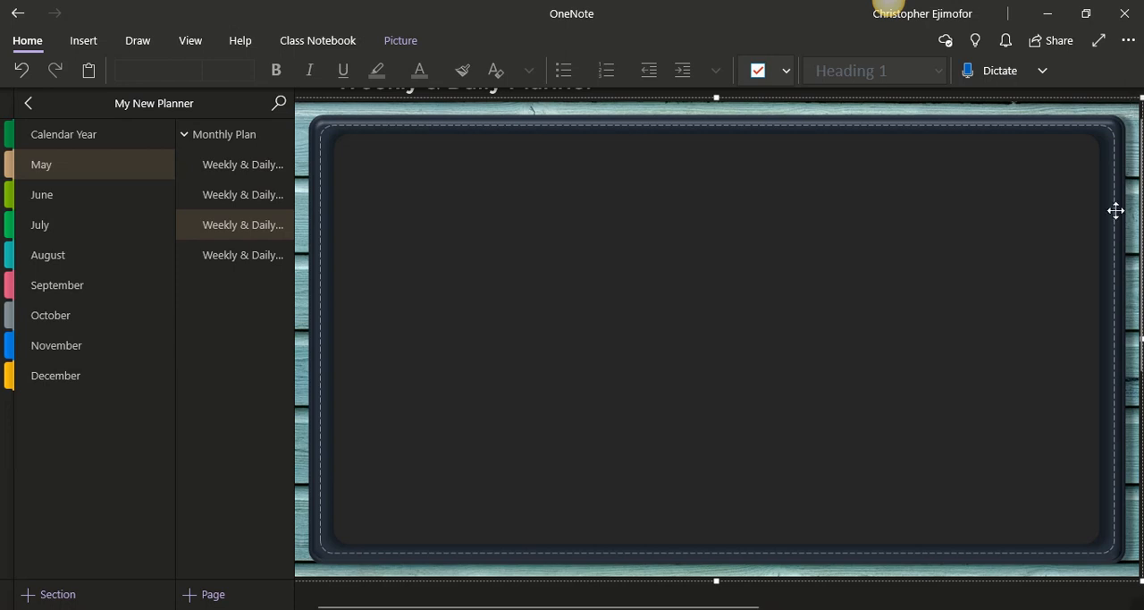
{"action": "right_click", "coordinate": [980, 208]}
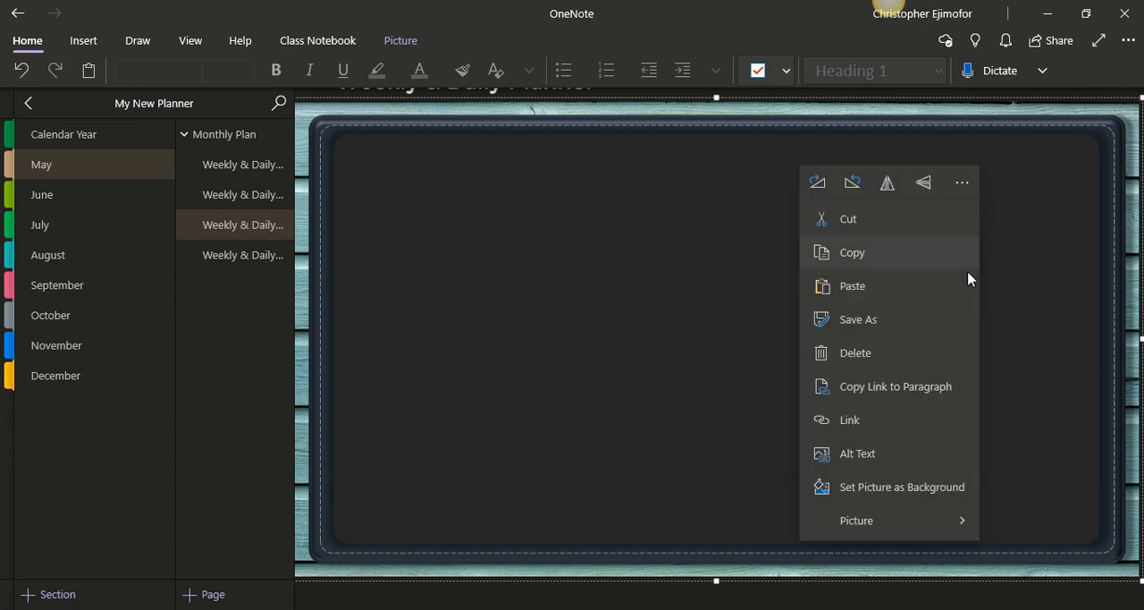
{"action": "left_click", "coordinate": [959, 486]}
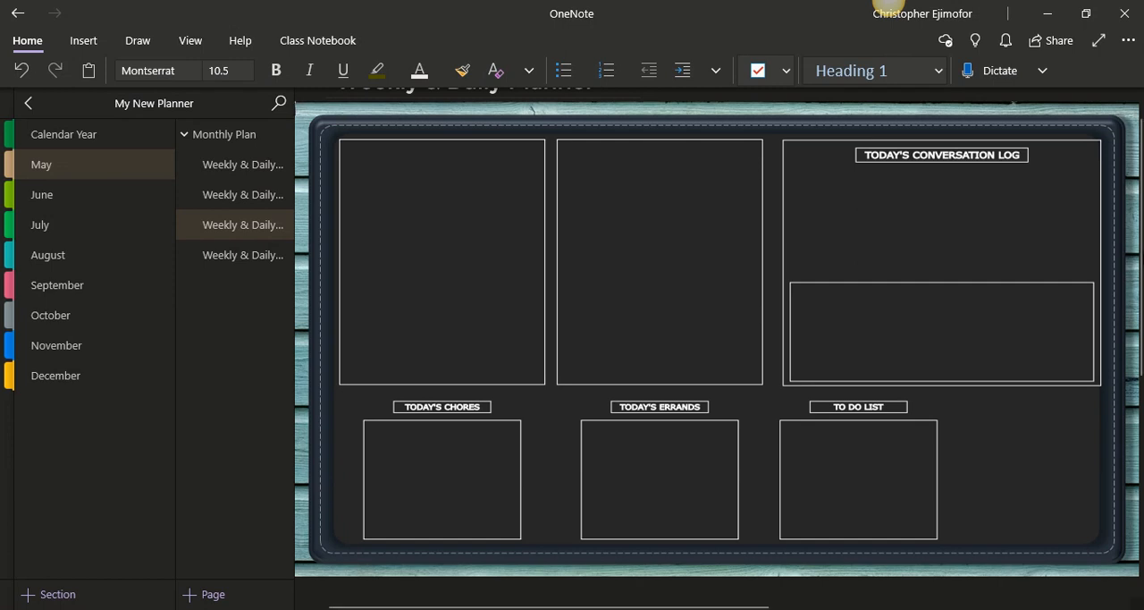
Add the sample note "Do lundary" and position it inside the Today's Chores box
{"action": "scroll", "coordinate": [1141, 224], "scroll_direction": "up", "scroll_amount": 1}
{"action": "scroll", "coordinate": [1141, 223], "scroll_direction": "up", "scroll_amount": 1}
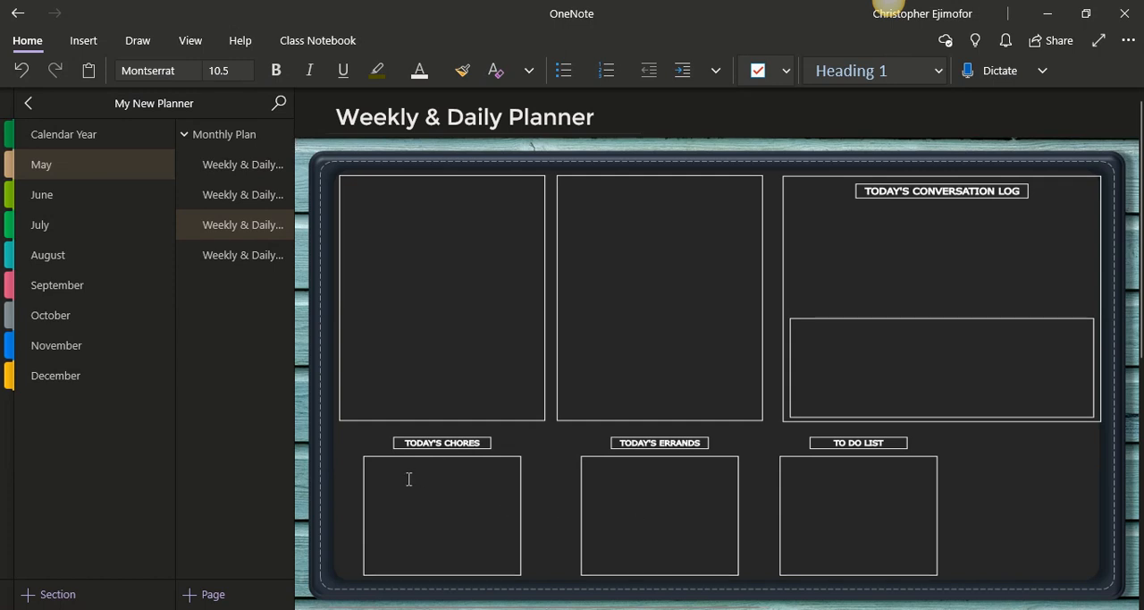
{"action": "type", "text": "D"}
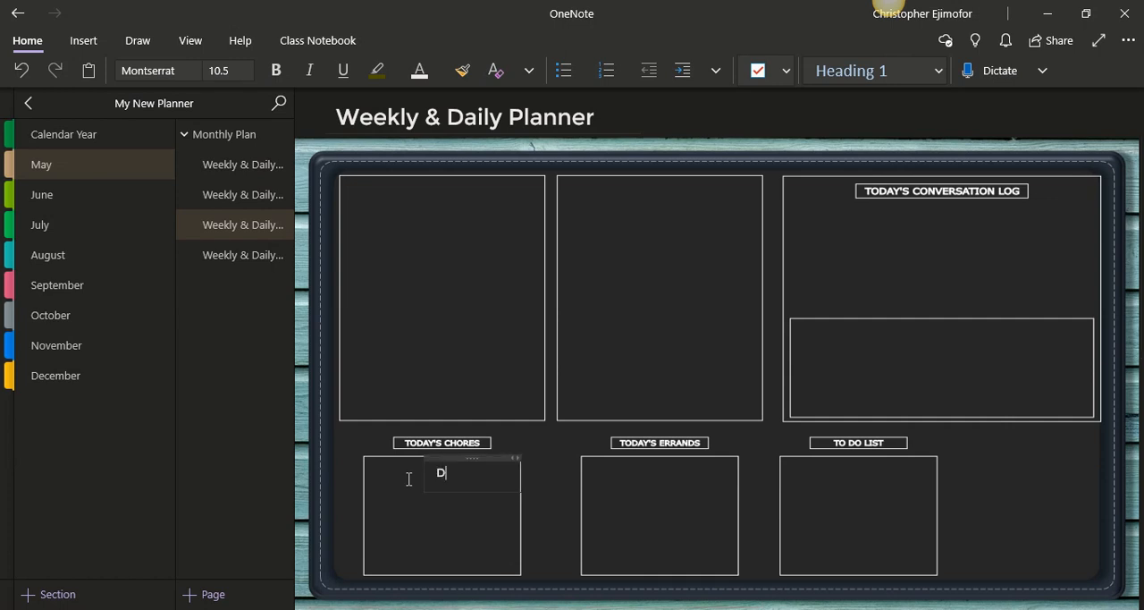
{"action": "type", "text": "o lundary"}
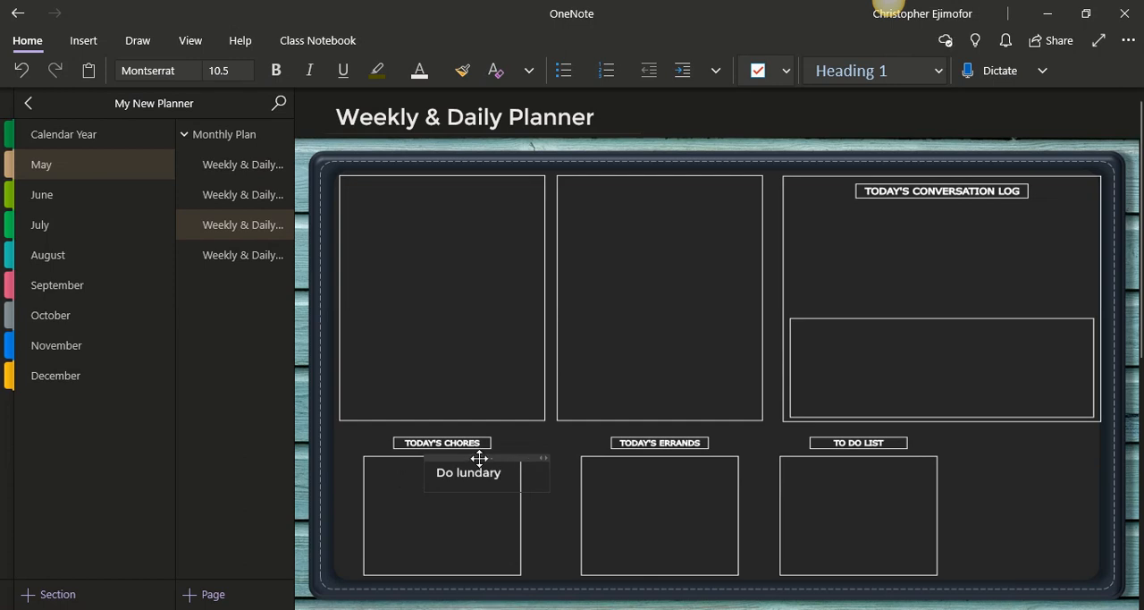
{"action": "left_click_drag", "start_coordinate": [481, 458], "coordinate": [442, 464]}
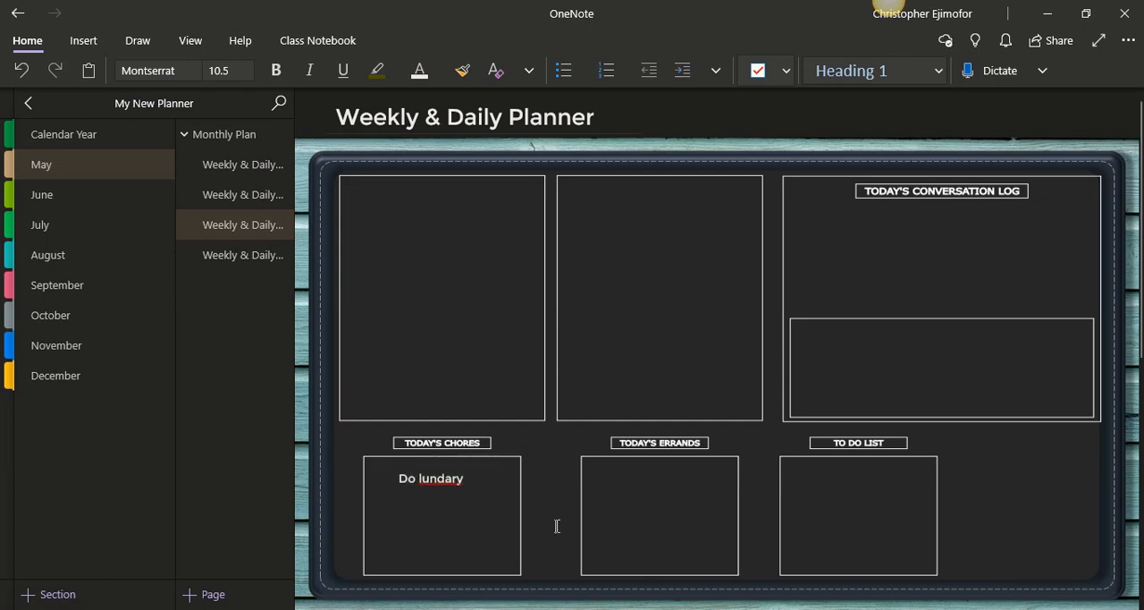
Correct the misspelled word in the Today's Chores note to the suggested spelling "laundry"
{"action": "right_click", "coordinate": [444, 482]}
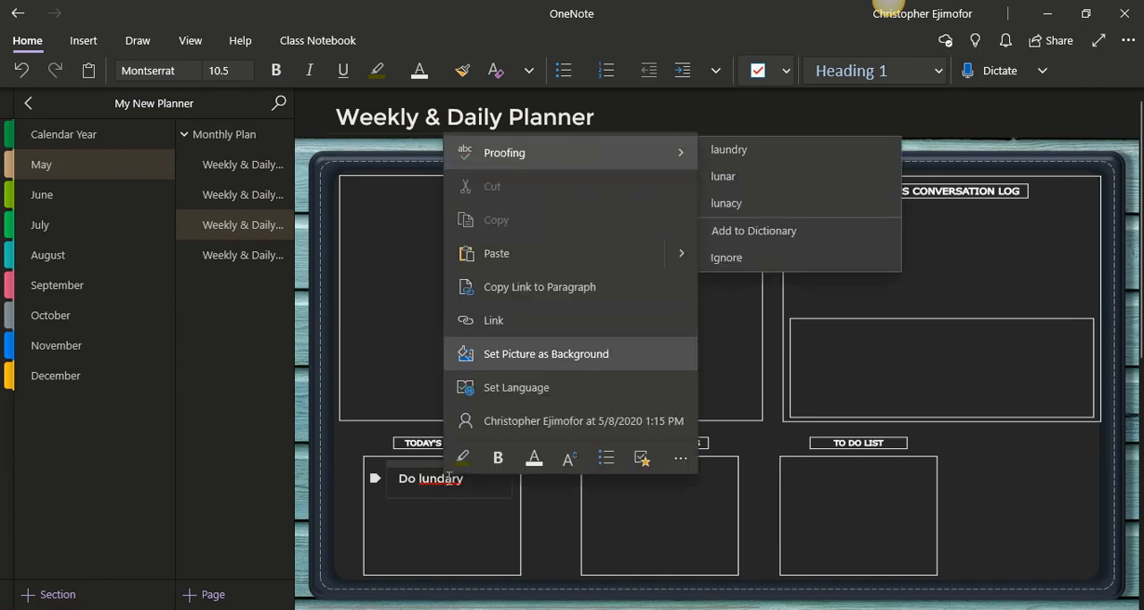
{"action": "left_click", "coordinate": [764, 161]}
{"action": "left_click", "coordinate": [686, 517]}
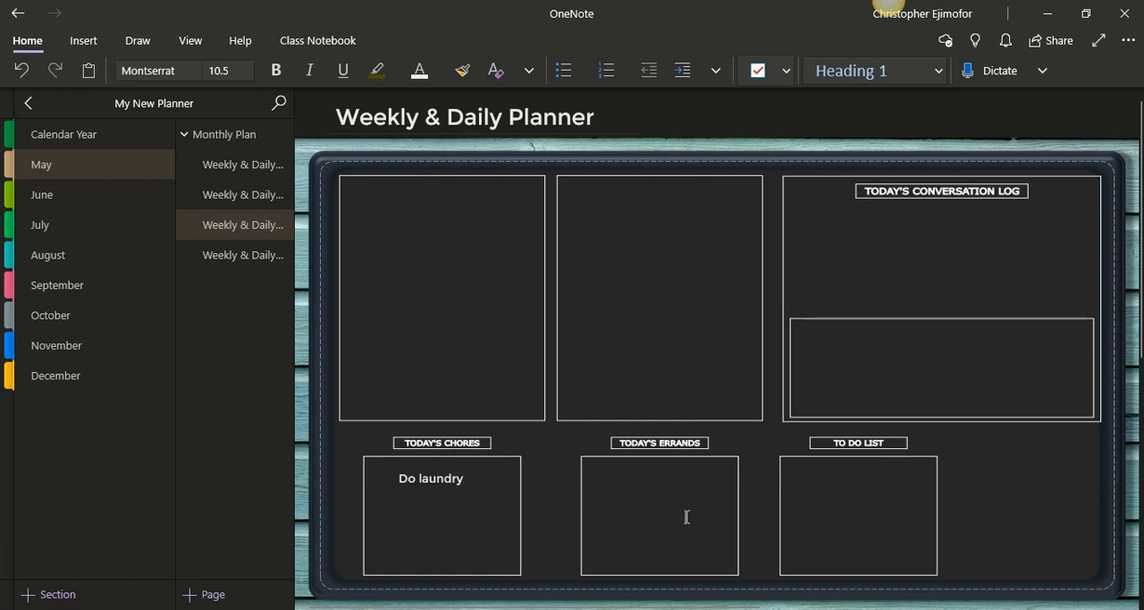
Delete the "Do laundry" note from the Today's Chores box
{"action": "left_click", "coordinate": [477, 464]}
{"action": "key", "text": "Delete"}
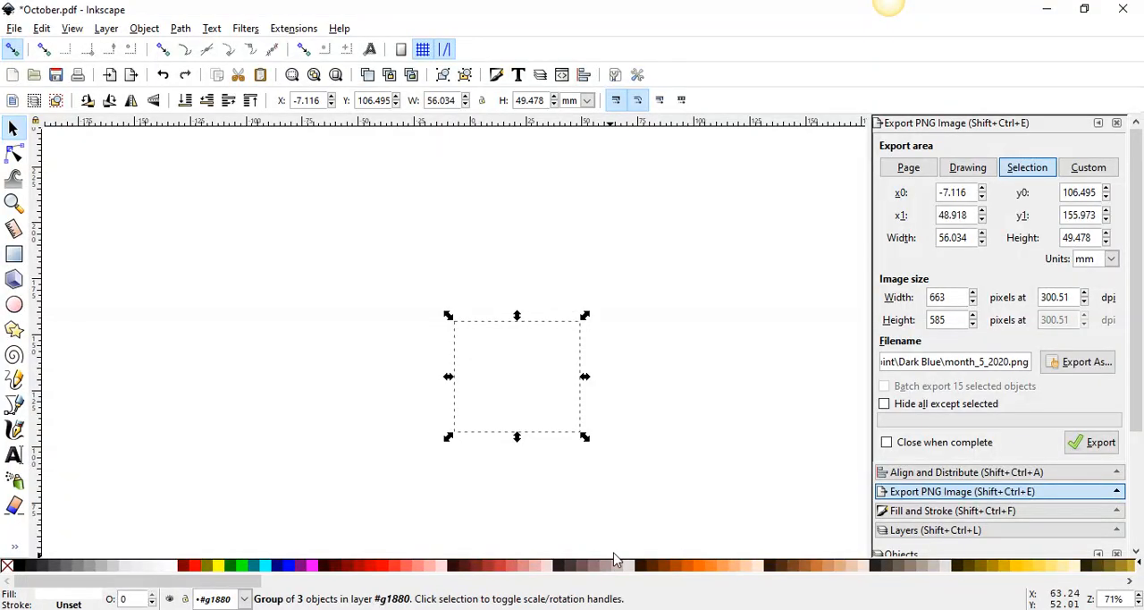
Turn on the page border in the document properties
{"action": "left_click", "coordinate": [635, 535]}
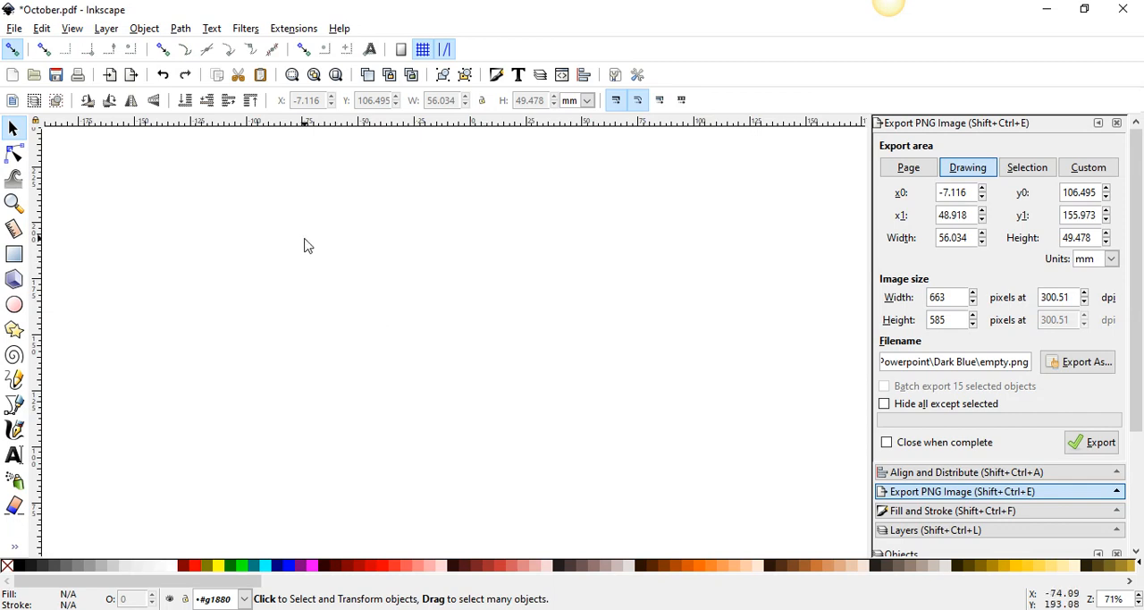
{"action": "left_click", "coordinate": [14, 29]}
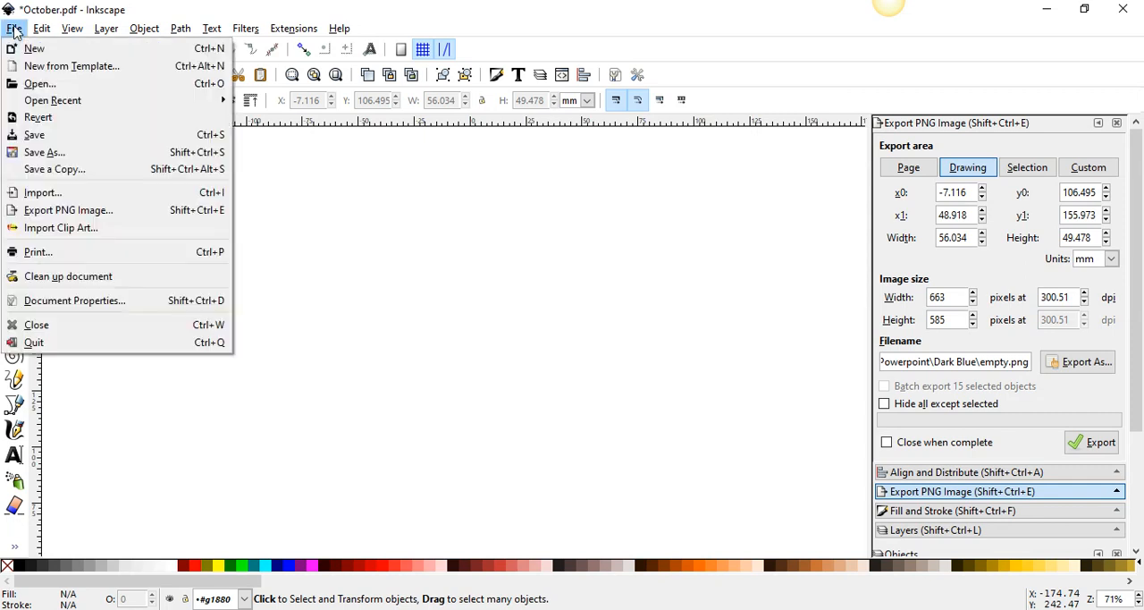
{"action": "left_click", "coordinate": [83, 304]}
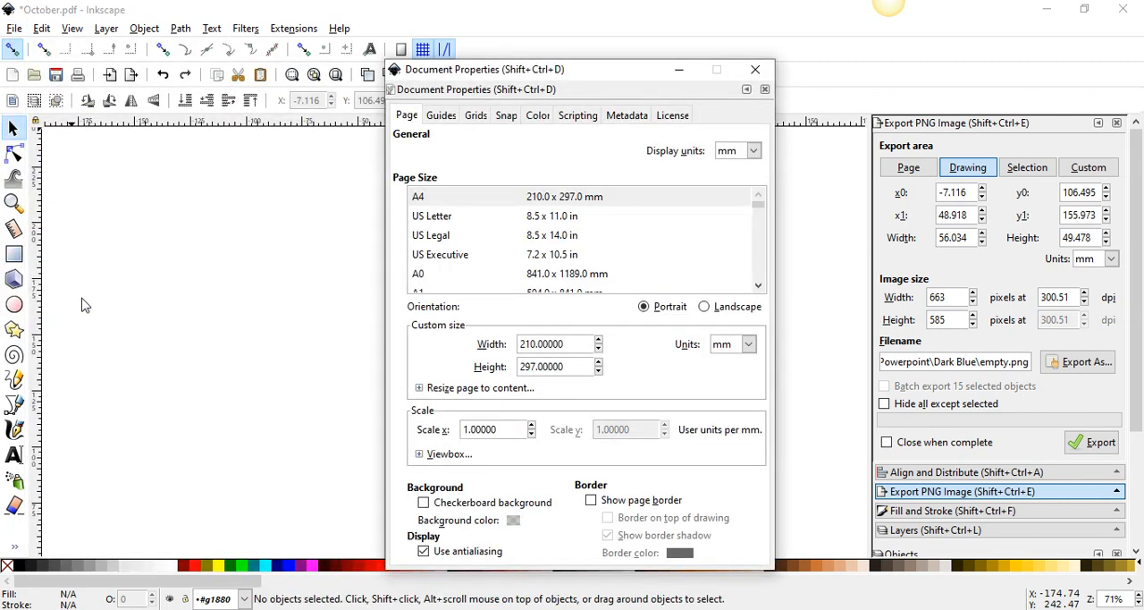
{"action": "left_click", "coordinate": [593, 501]}
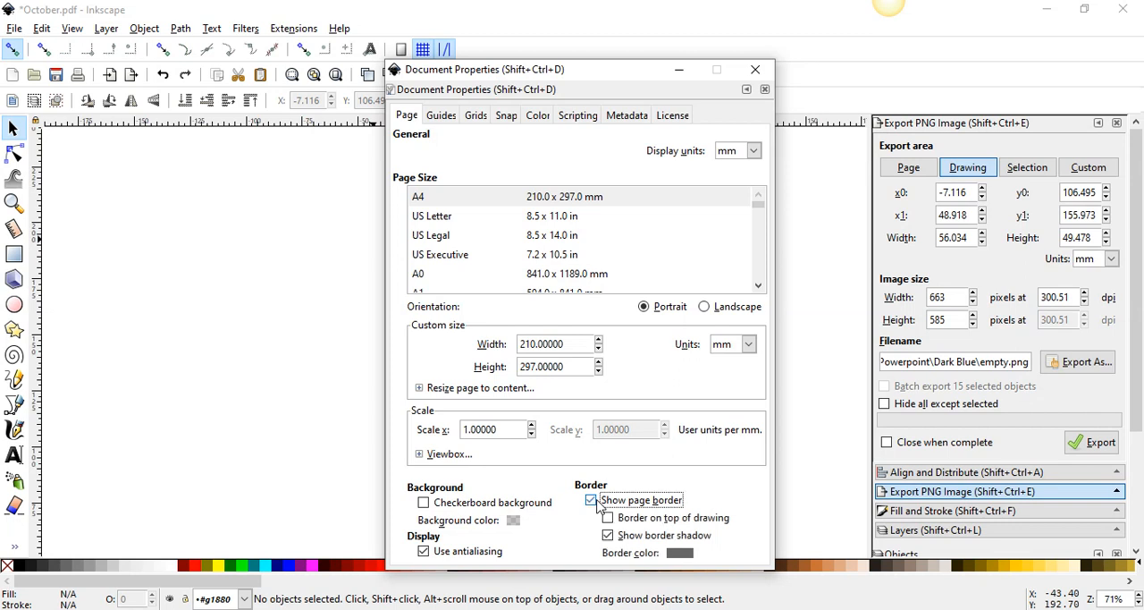
{"action": "left_click", "coordinate": [755, 69]}
Select the leftover white calendar group on the page and delete it
{"action": "key", "text": "minus"}
{"action": "key", "text": "minus"}
{"action": "key", "text": "minus"}
{"action": "key", "text": "minus"}
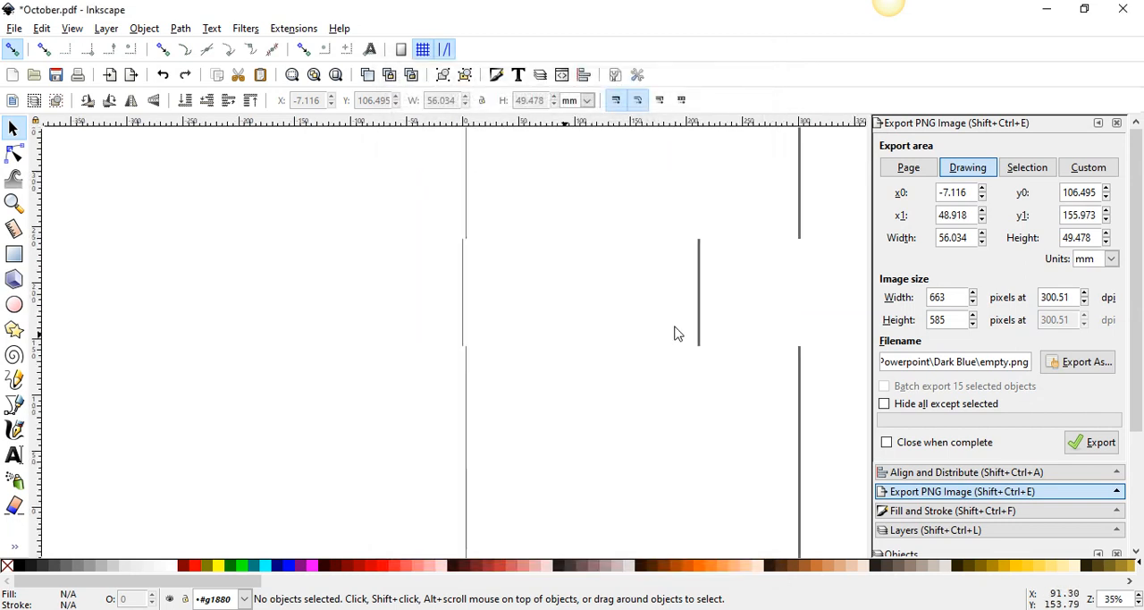
{"action": "key", "text": "plus"}
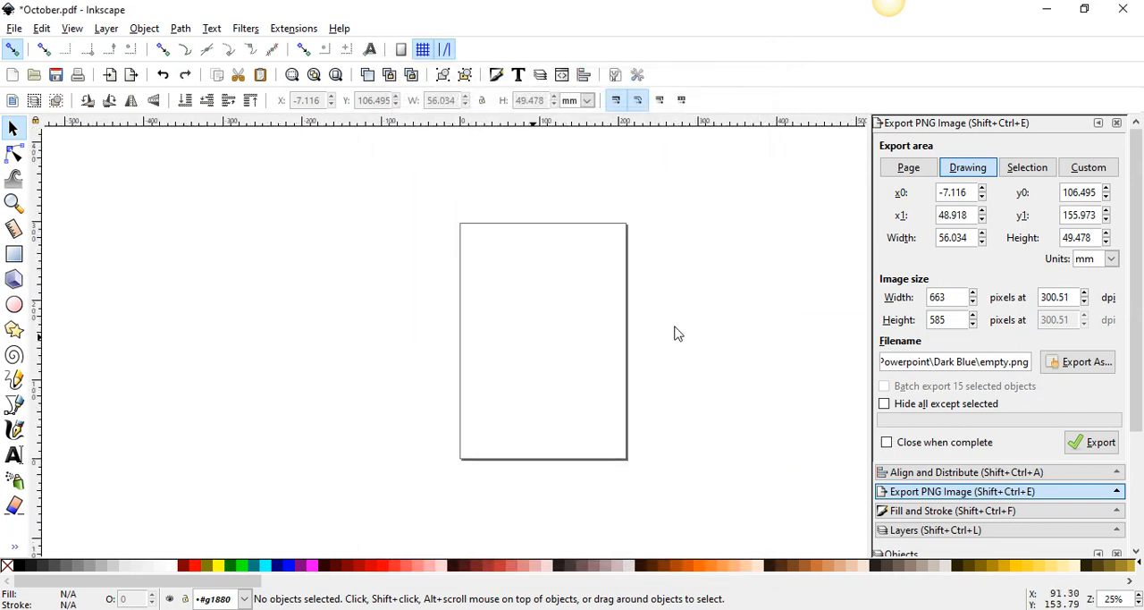
{"action": "left_click_drag", "start_coordinate": [441, 220], "coordinate": [634, 493]}
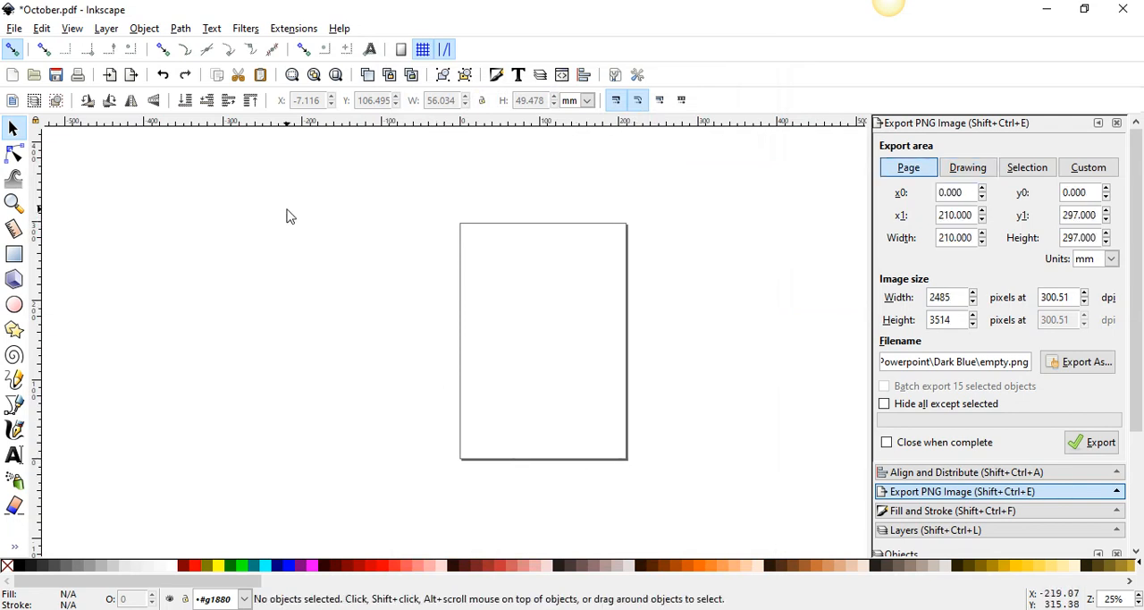
Turn off the page border in the document properties
{"action": "left_click", "coordinate": [14, 32]}
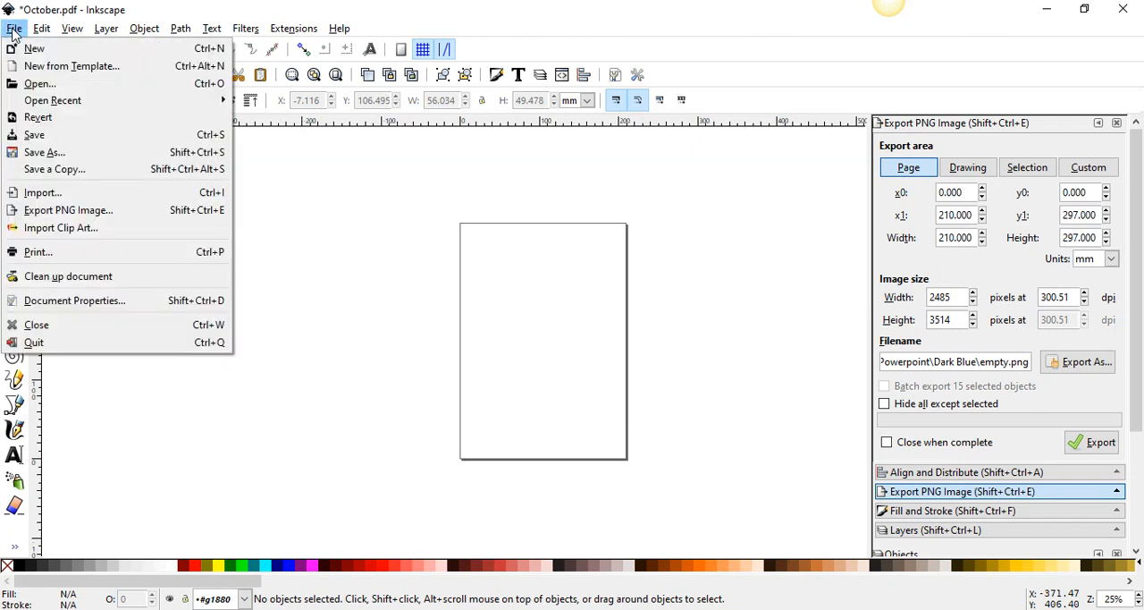
{"action": "left_click", "coordinate": [57, 302]}
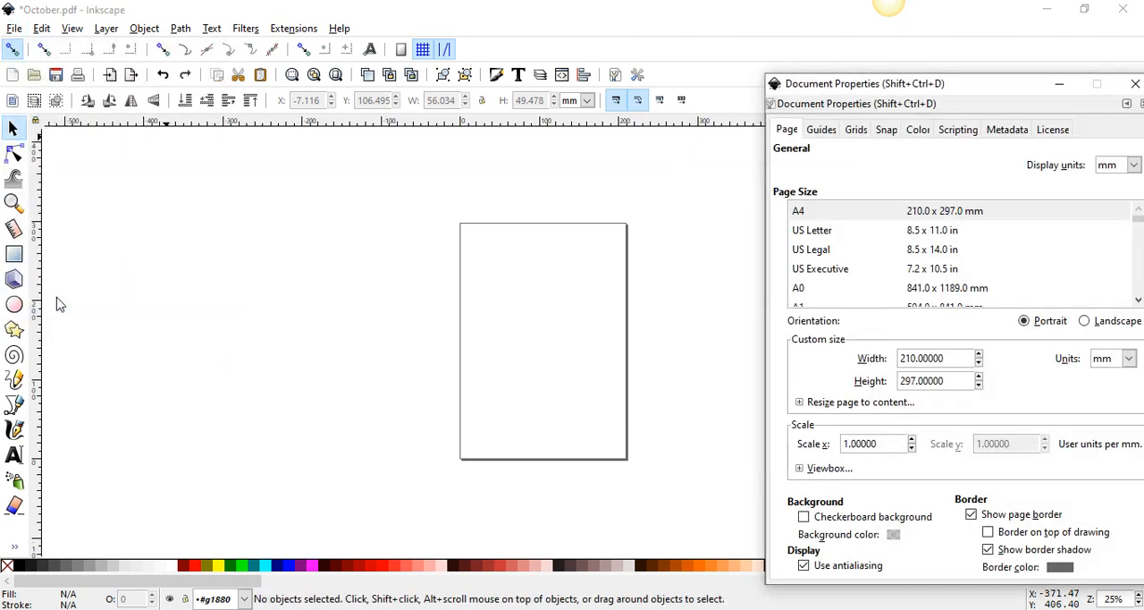
{"action": "left_click_drag", "start_coordinate": [890, 90], "coordinate": [647, 63]}
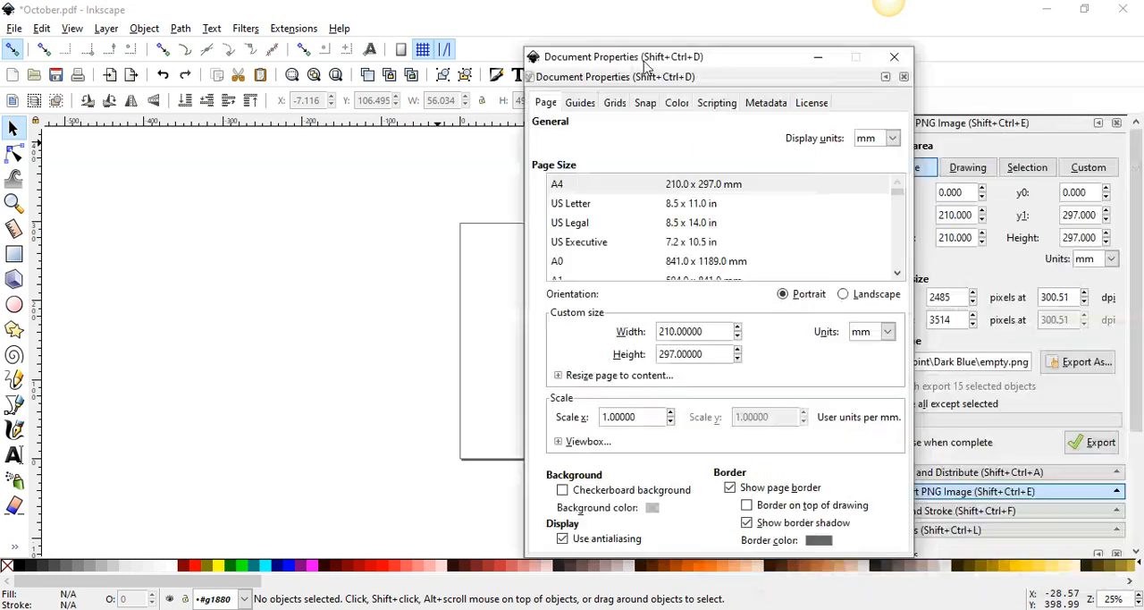
{"action": "left_click", "coordinate": [729, 490]}
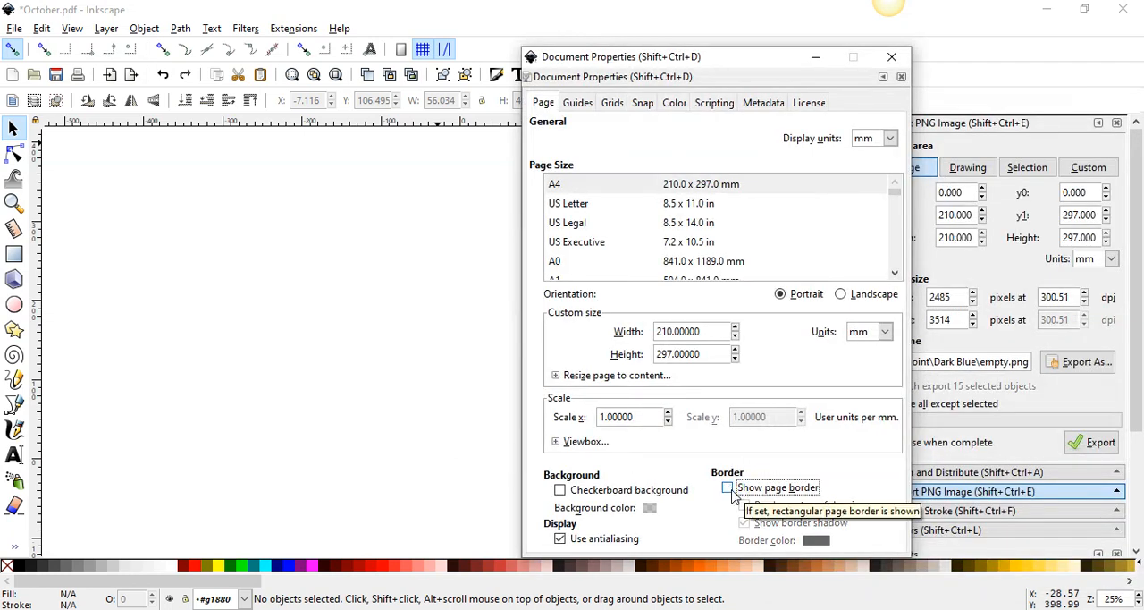
{"action": "left_click", "coordinate": [891, 57]}
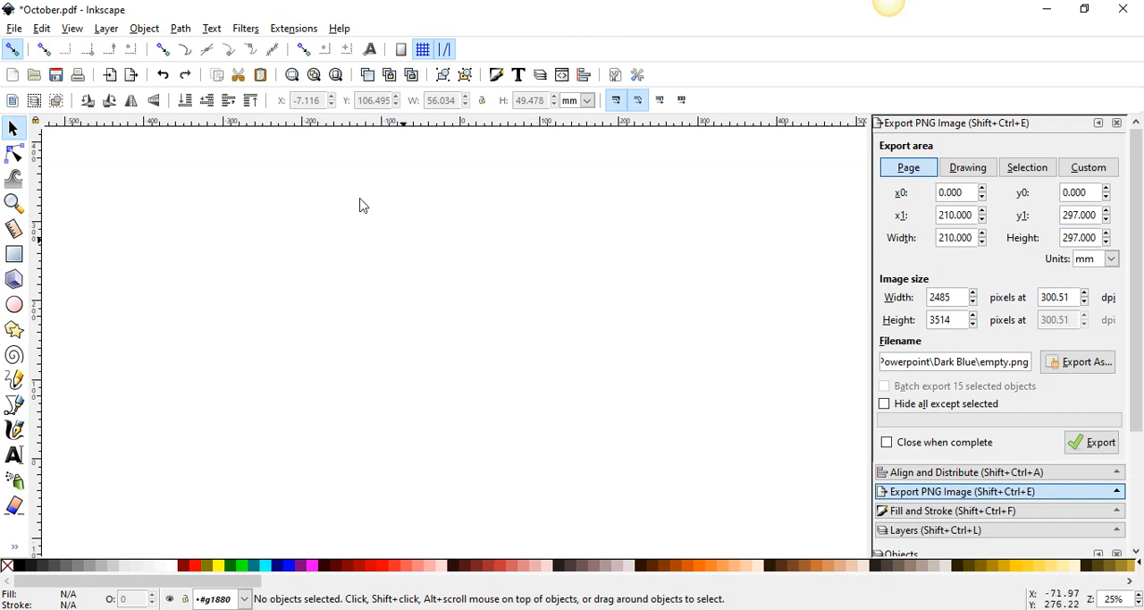
Open the Calendar render extension and set it to year 2020 with month 0 for all months
{"action": "left_click", "coordinate": [284, 32]}
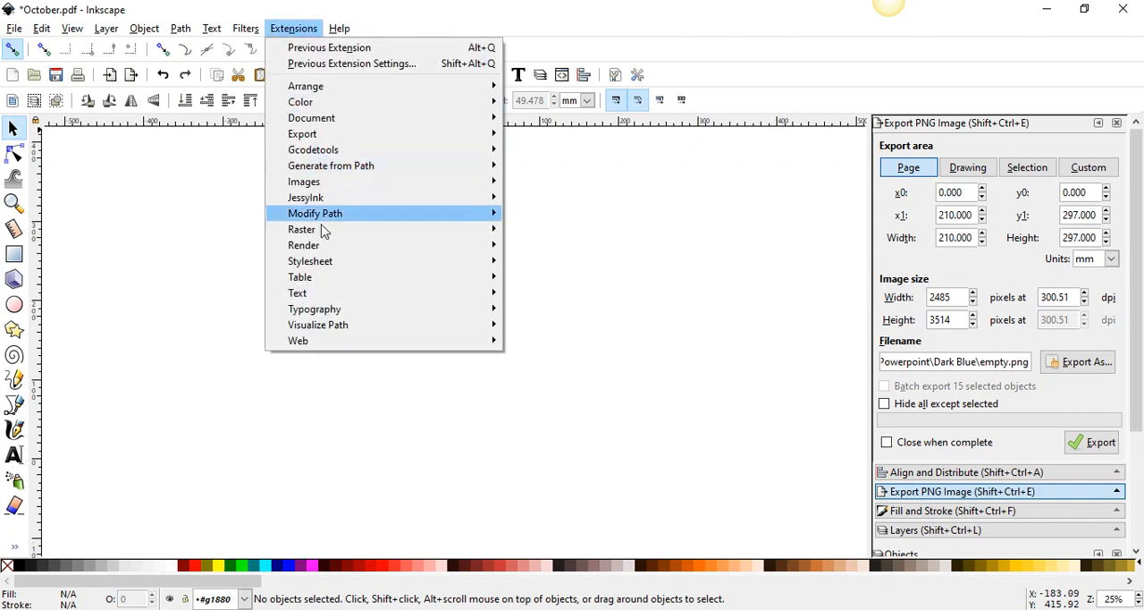
{"action": "mouse_move", "coordinate": [324, 250]}
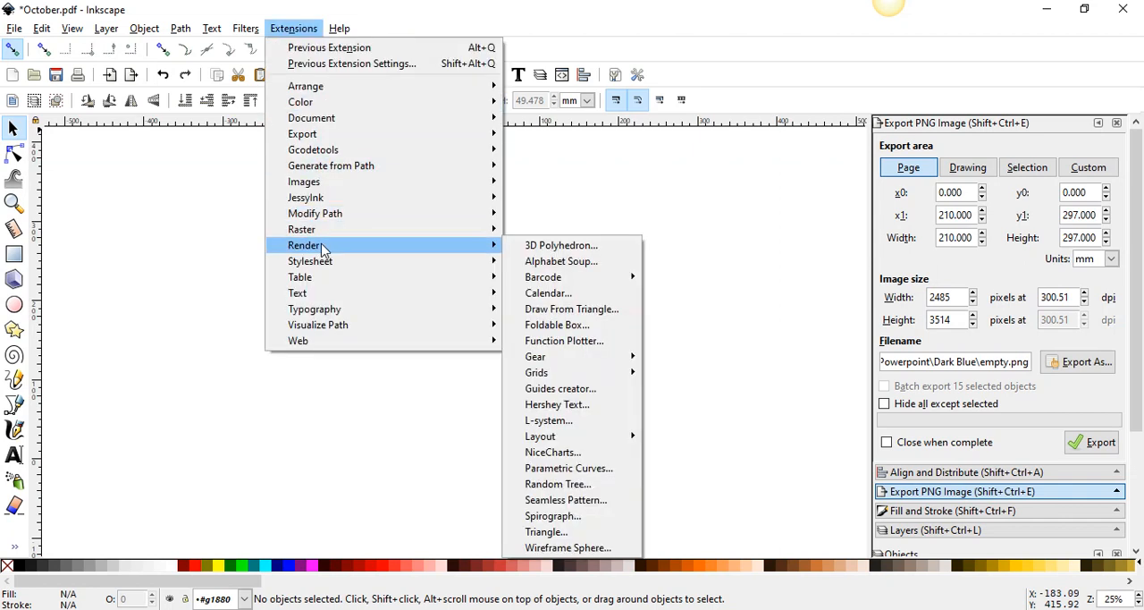
{"action": "left_click", "coordinate": [564, 295]}
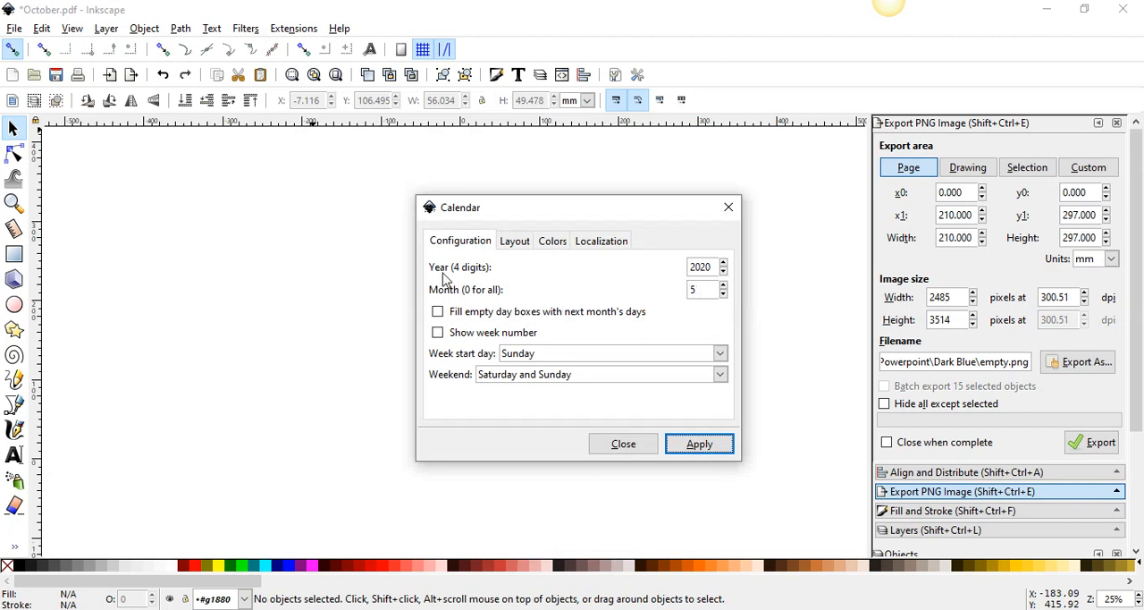
{"action": "left_click", "coordinate": [723, 274]}
{"action": "left_click", "coordinate": [724, 264]}
{"action": "left_click", "coordinate": [725, 264]}
{"action": "left_click", "coordinate": [724, 273]}
{"action": "left_click", "coordinate": [724, 264]}
{"action": "left_click", "coordinate": [724, 265]}
{"action": "left_click", "coordinate": [723, 264]}
{"action": "left_click", "coordinate": [724, 276]}
{"action": "left_click", "coordinate": [724, 275]}
{"action": "left_click", "coordinate": [725, 275]}
{"action": "left_click", "coordinate": [725, 299]}
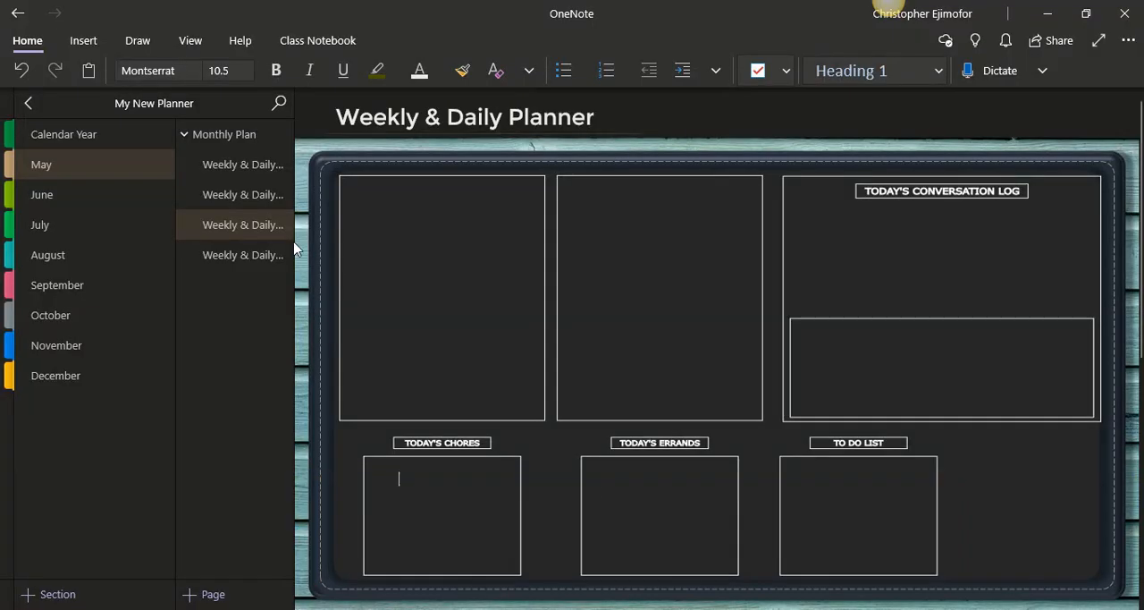
Switch to OneNote, examine the Monthly Plan, Weekly & Daily Planner and Year 2020 calendar pages, and return to Inkscape
{"action": "left_click", "coordinate": [225, 143]}
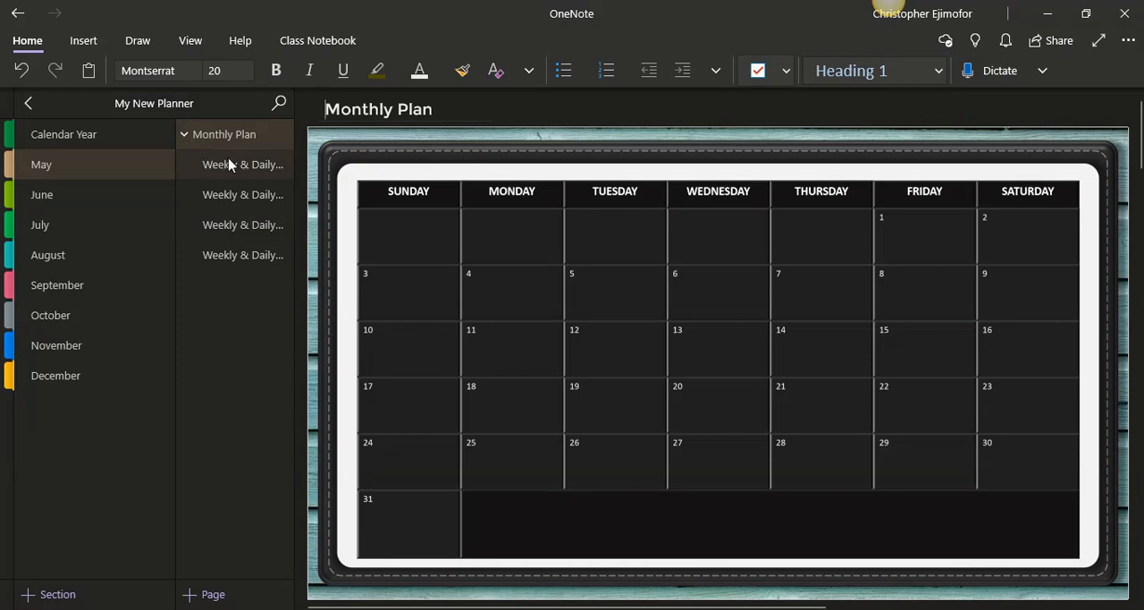
{"action": "left_click", "coordinate": [229, 165]}
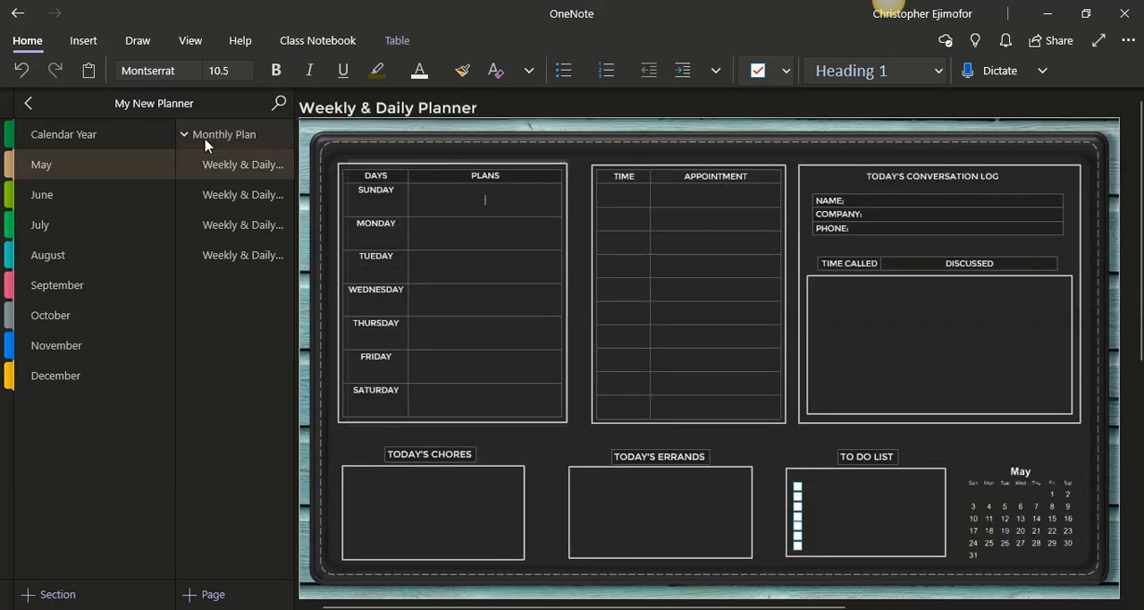
{"action": "left_click", "coordinate": [205, 143]}
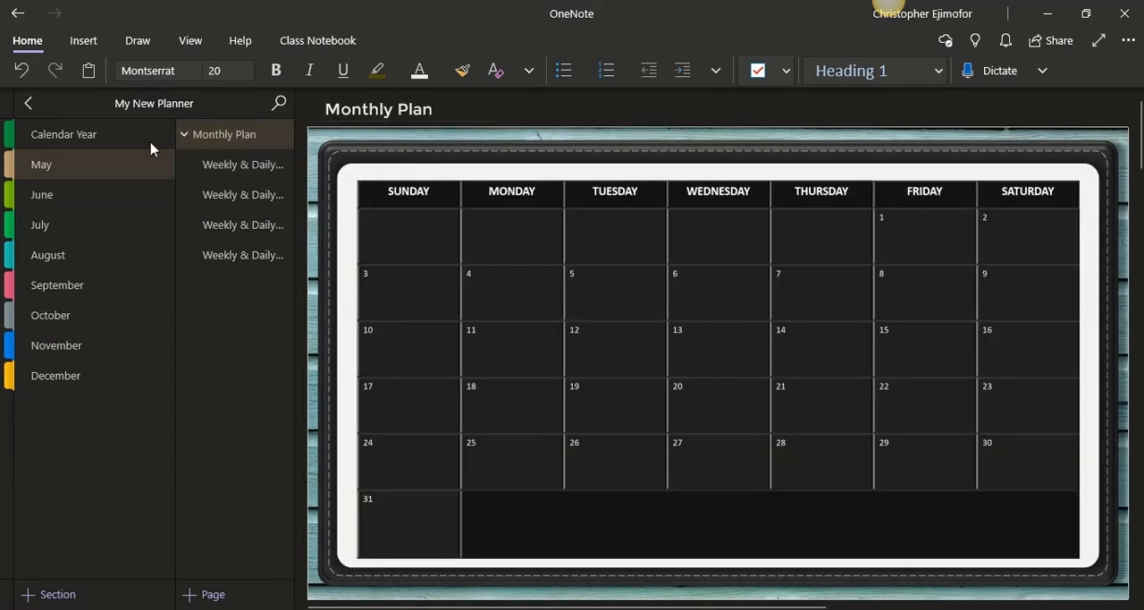
{"action": "left_click", "coordinate": [101, 148]}
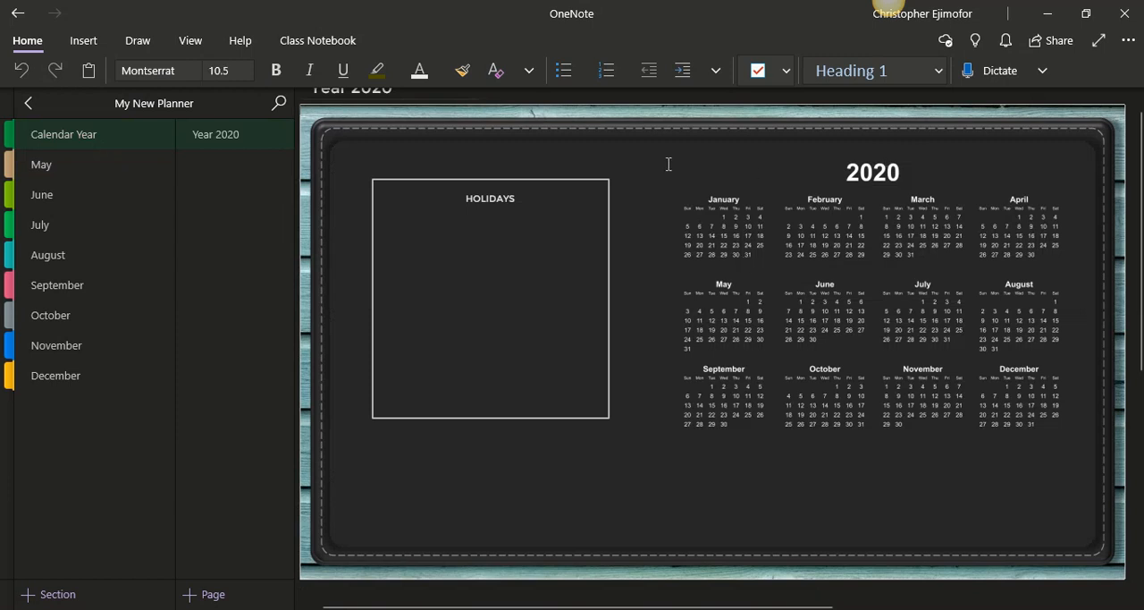
{"action": "left_click_drag", "start_coordinate": [662, 160], "coordinate": [1077, 450]}
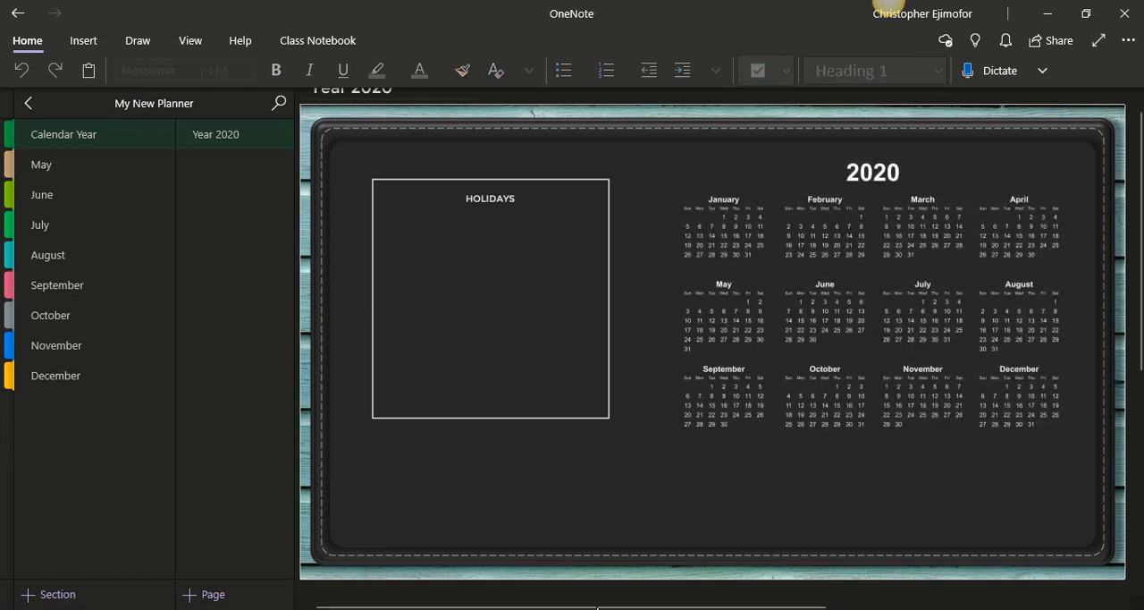
{"action": "left_click", "coordinate": [888, 4]}
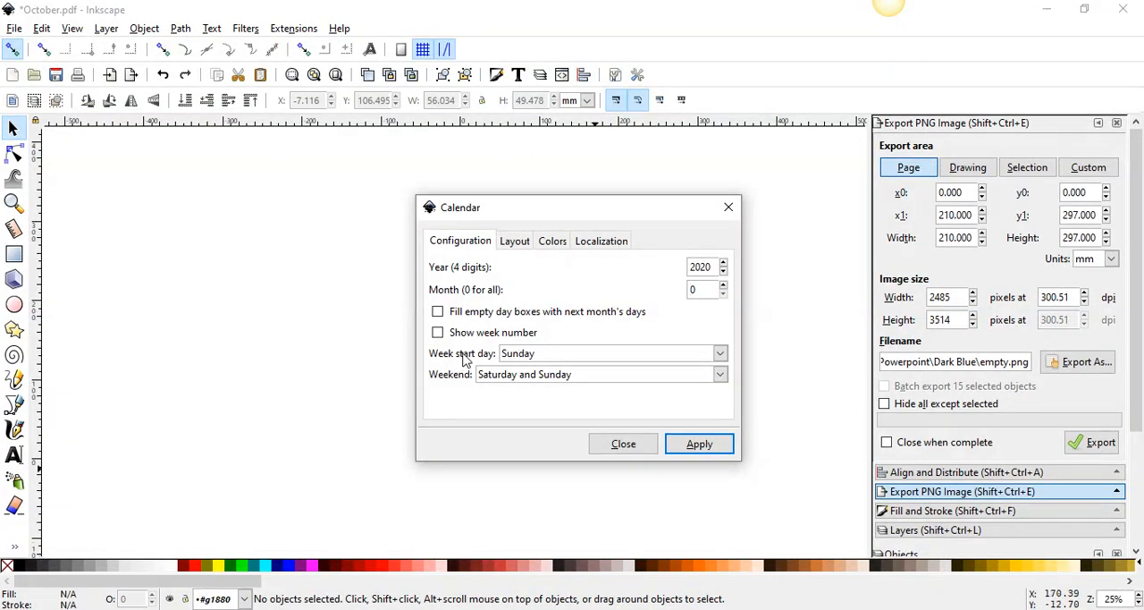
Try Monday as the calendar's week start day, restore Sunday, and keep Saturday and Sunday as the weekend
{"action": "left_click", "coordinate": [719, 353]}
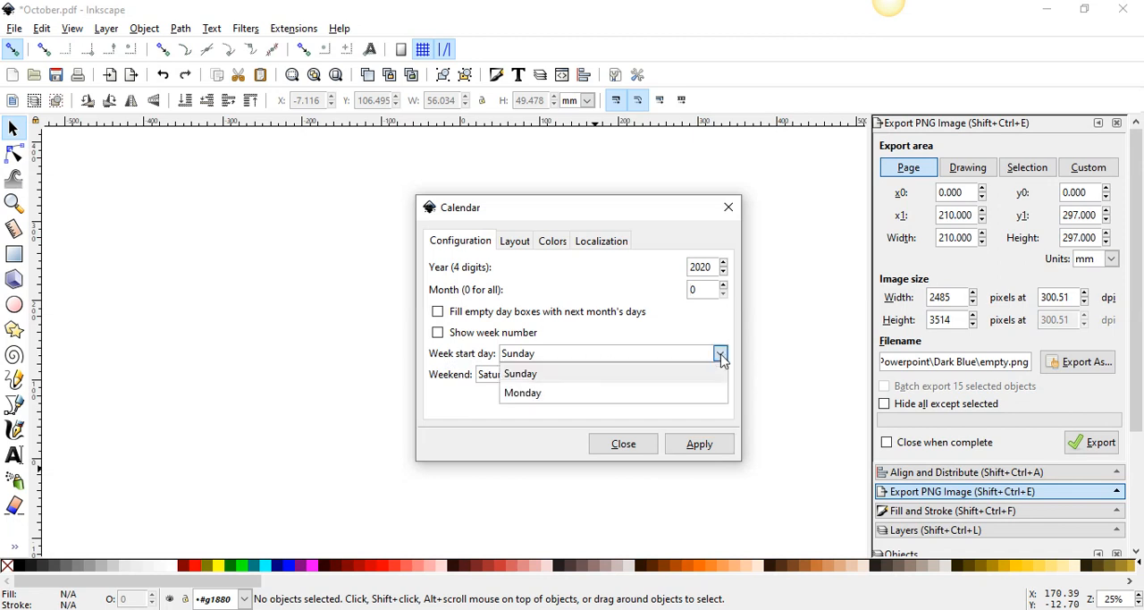
{"action": "left_click", "coordinate": [689, 401]}
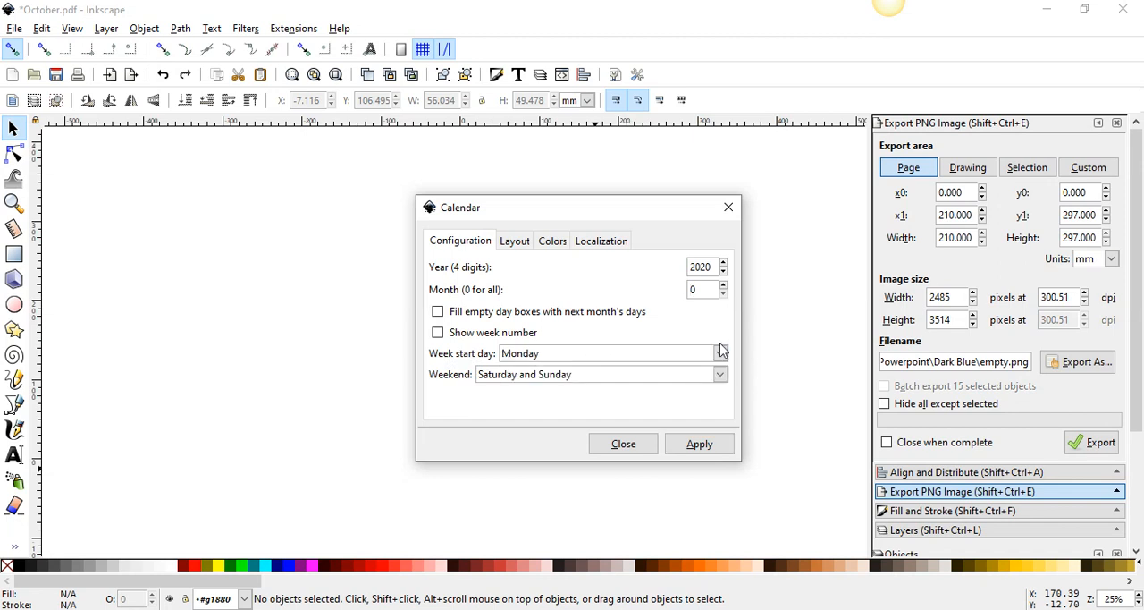
{"action": "left_click", "coordinate": [720, 354]}
{"action": "left_click", "coordinate": [709, 374]}
{"action": "left_click", "coordinate": [719, 373]}
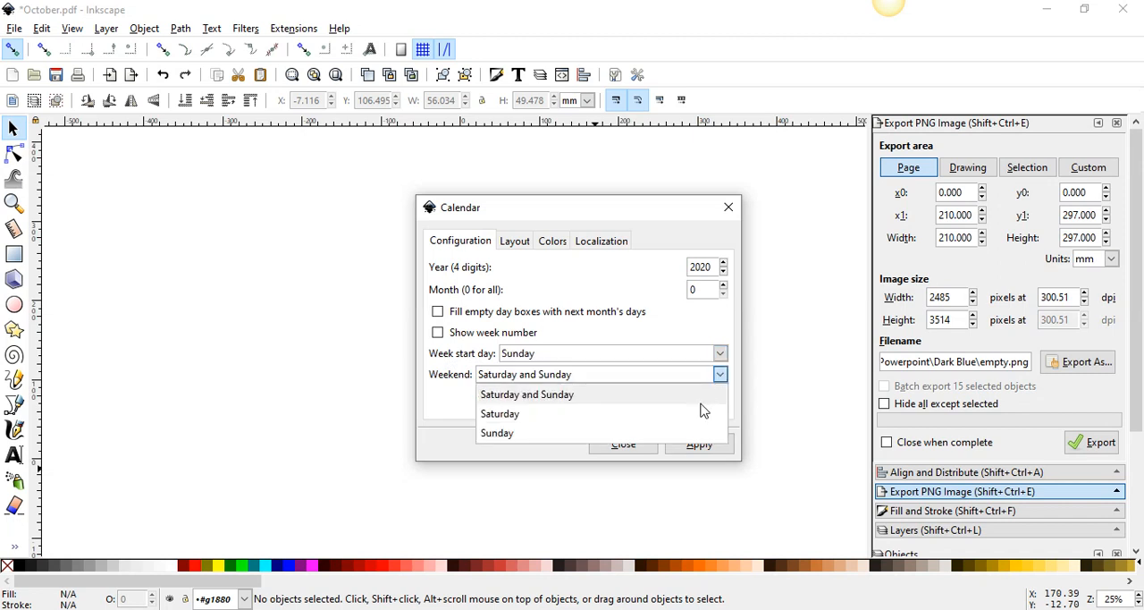
{"action": "left_click", "coordinate": [684, 401]}
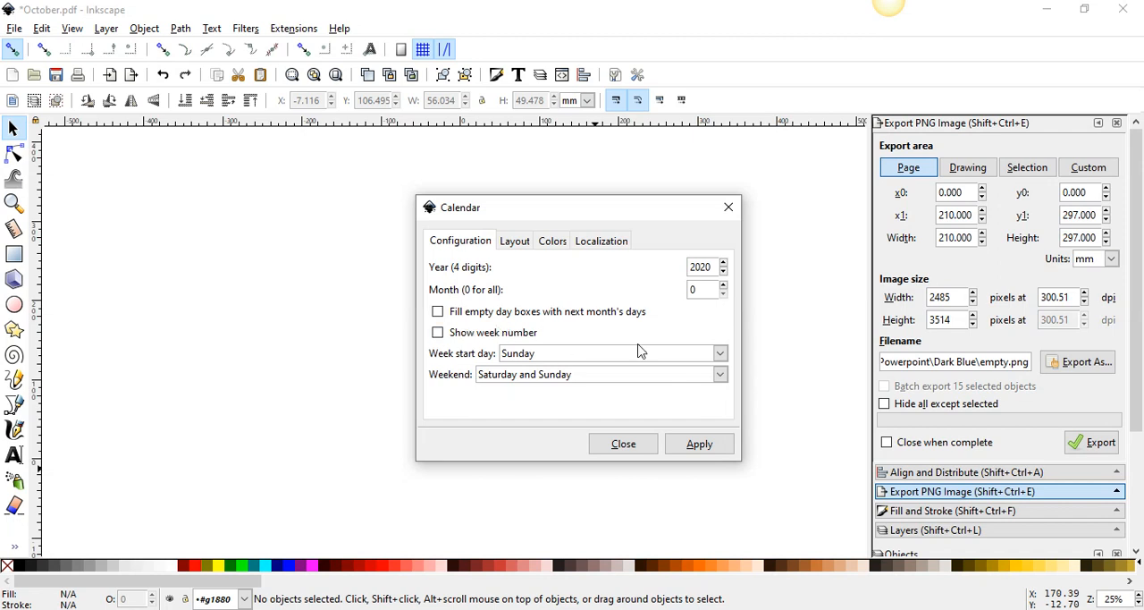
Set the calendar month to 5, render the May 2020 calendar, and close the Calendar dialog
{"action": "left_click", "coordinate": [724, 286]}
{"action": "left_click", "coordinate": [724, 286]}
{"action": "left_click", "coordinate": [724, 287]}
{"action": "left_click", "coordinate": [724, 286]}
{"action": "left_click", "coordinate": [724, 286]}
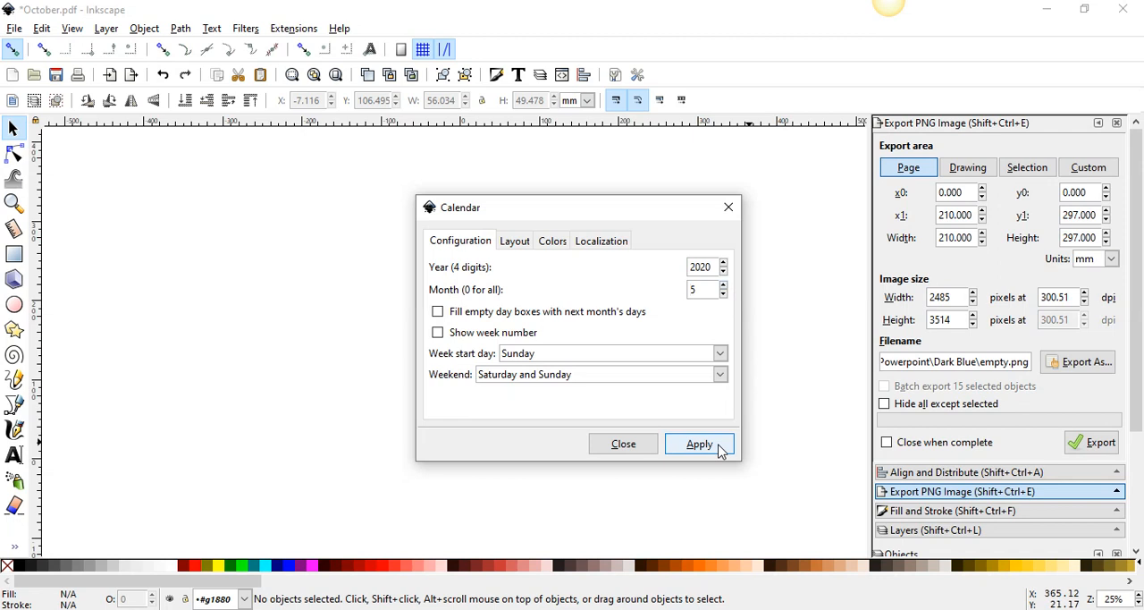
{"action": "left_click", "coordinate": [721, 447]}
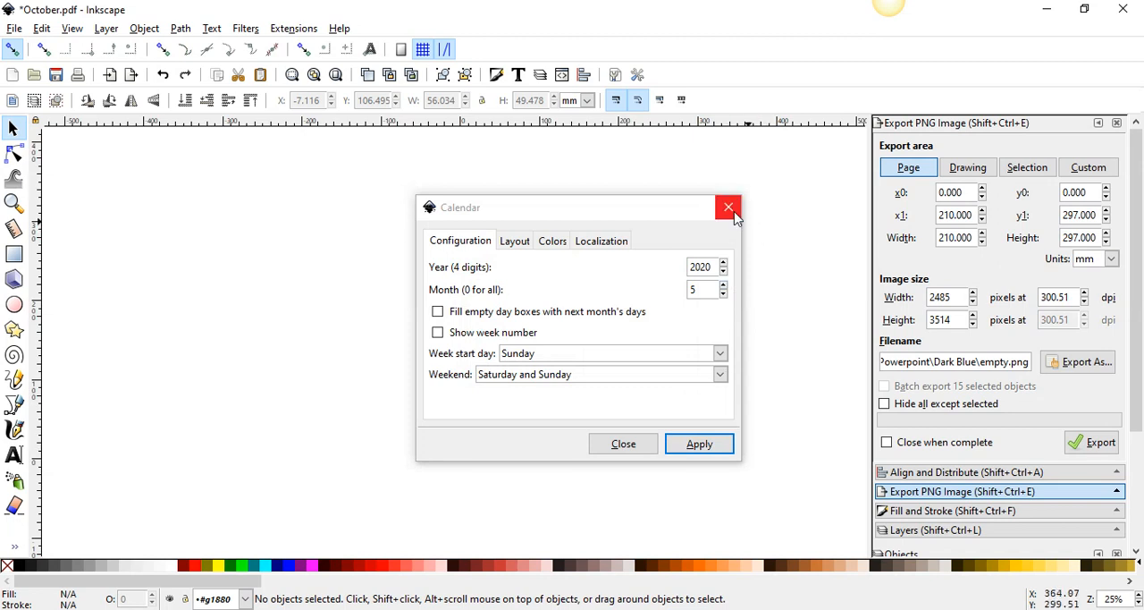
{"action": "left_click_drag", "start_coordinate": [677, 212], "coordinate": [367, 261]}
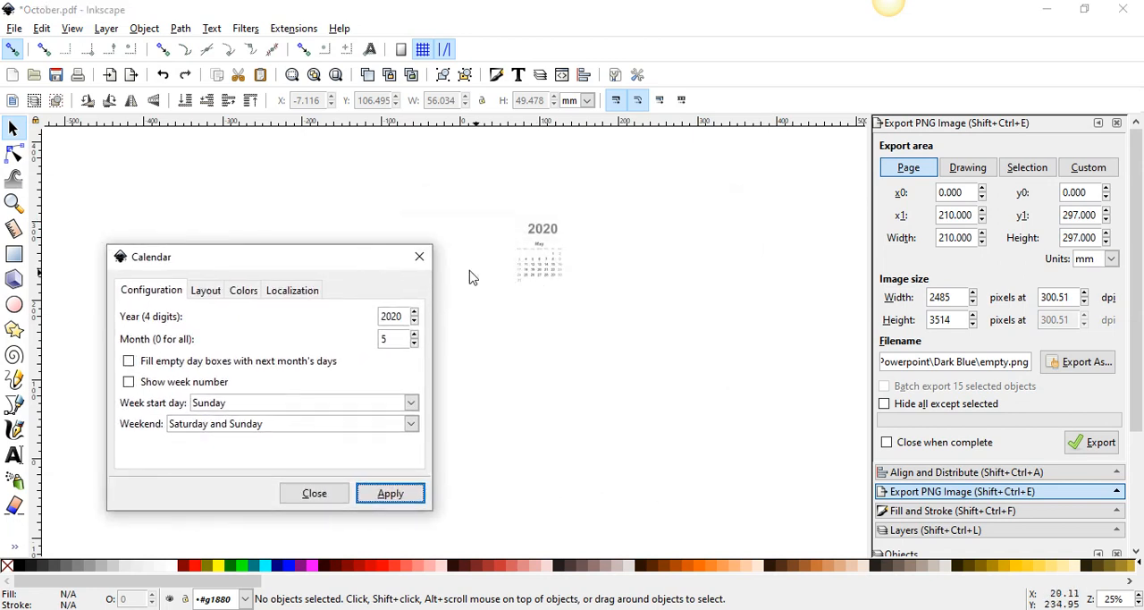
{"action": "left_click", "coordinate": [417, 259]}
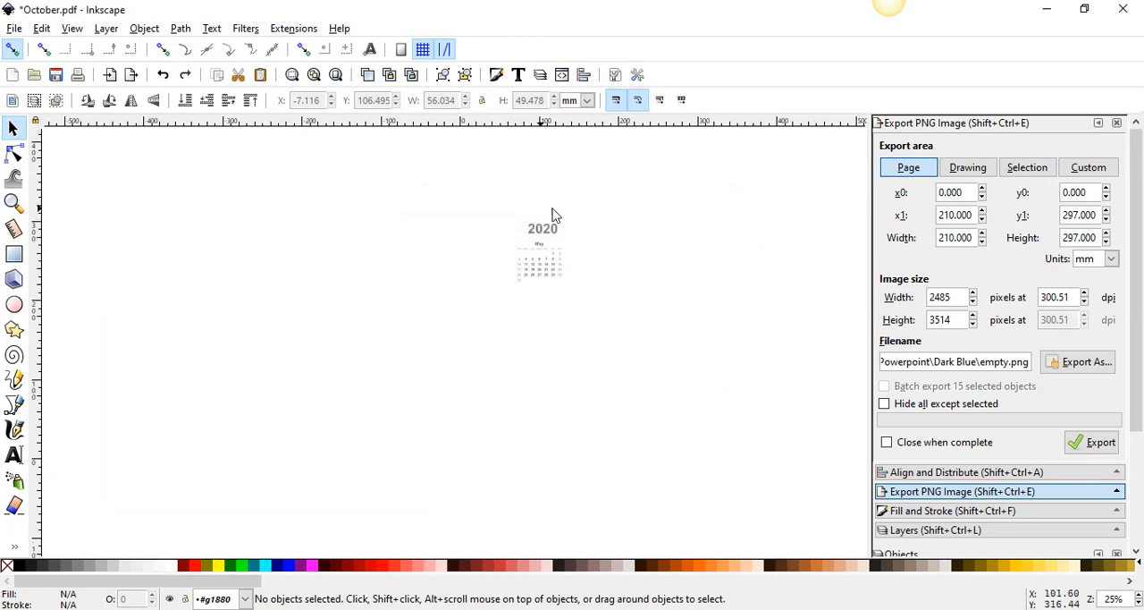
Move the May 2020 calendar group down the page to about X 39.8 mm, Y 101.9 mm, and deselect it
{"action": "left_click_drag", "start_coordinate": [615, 354], "coordinate": [441, 179]}
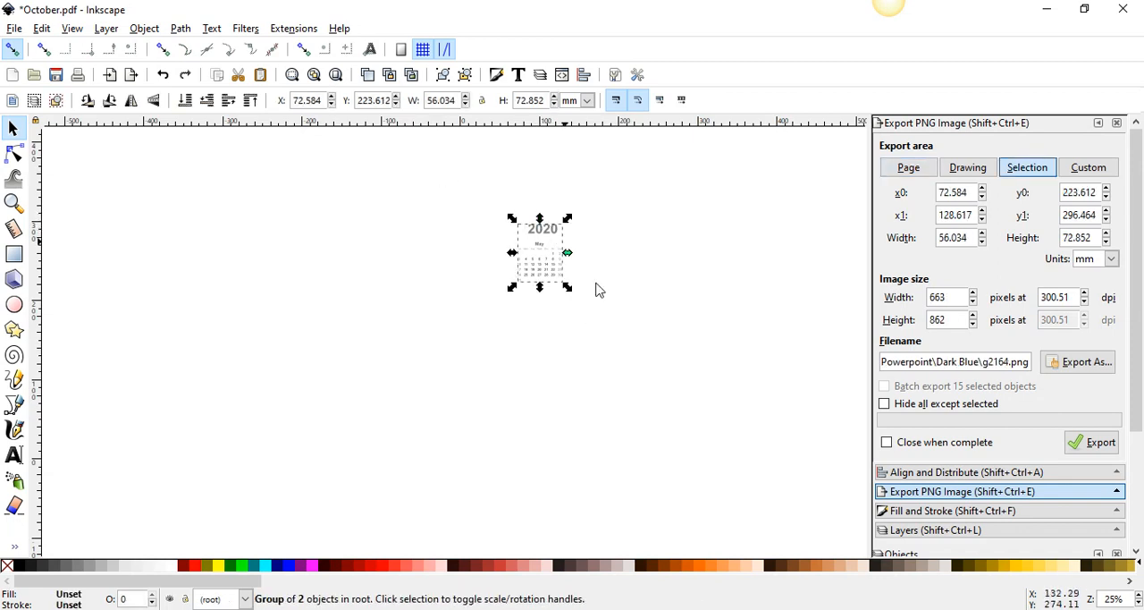
{"action": "left_click", "coordinate": [637, 351]}
{"action": "left_click_drag", "start_coordinate": [637, 350], "coordinate": [420, 189]}
{"action": "left_click_drag", "start_coordinate": [549, 243], "coordinate": [523, 341]}
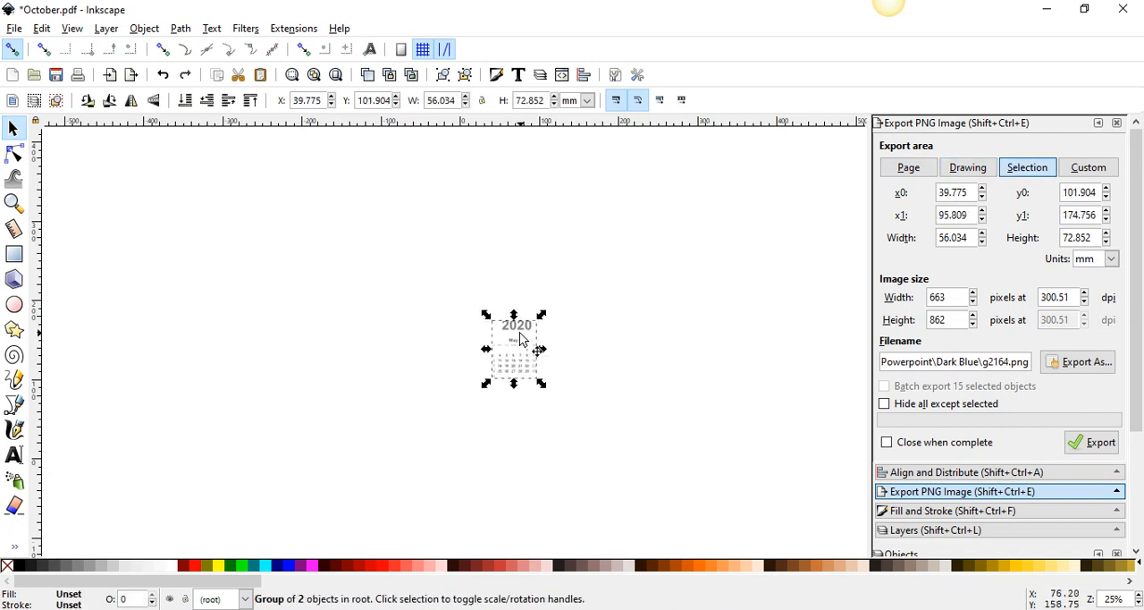
{"action": "key", "text": "Escape"}
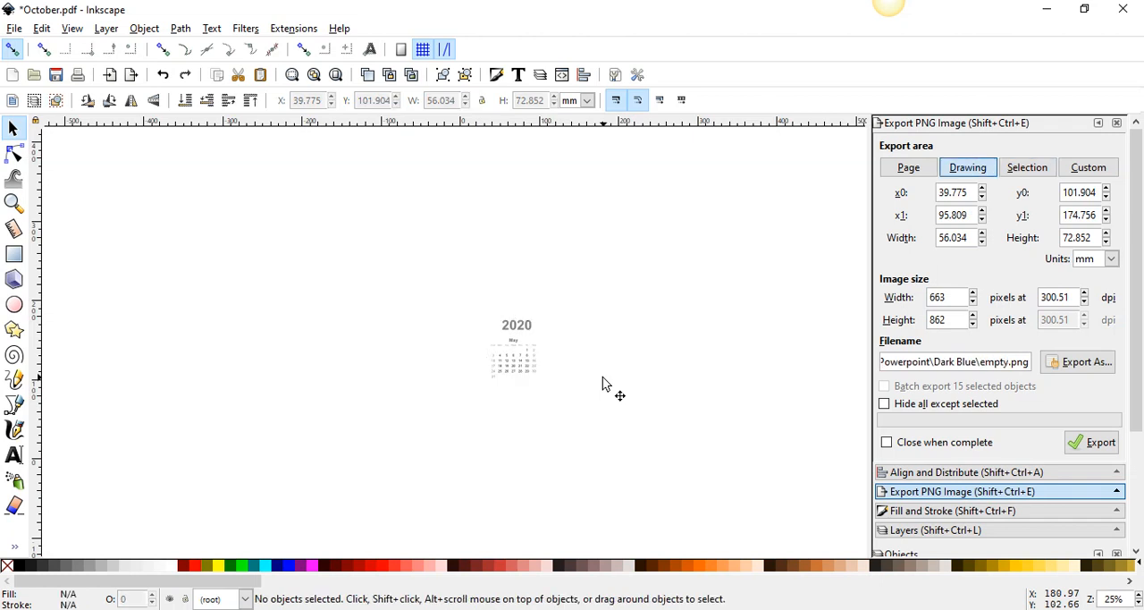
Move the May 2020 calendar group to about X -18.2 mm, Y 110.9 mm and deselect it
{"action": "key", "text": "plus"}
{"action": "key", "text": "plus"}
{"action": "key", "text": "plus"}
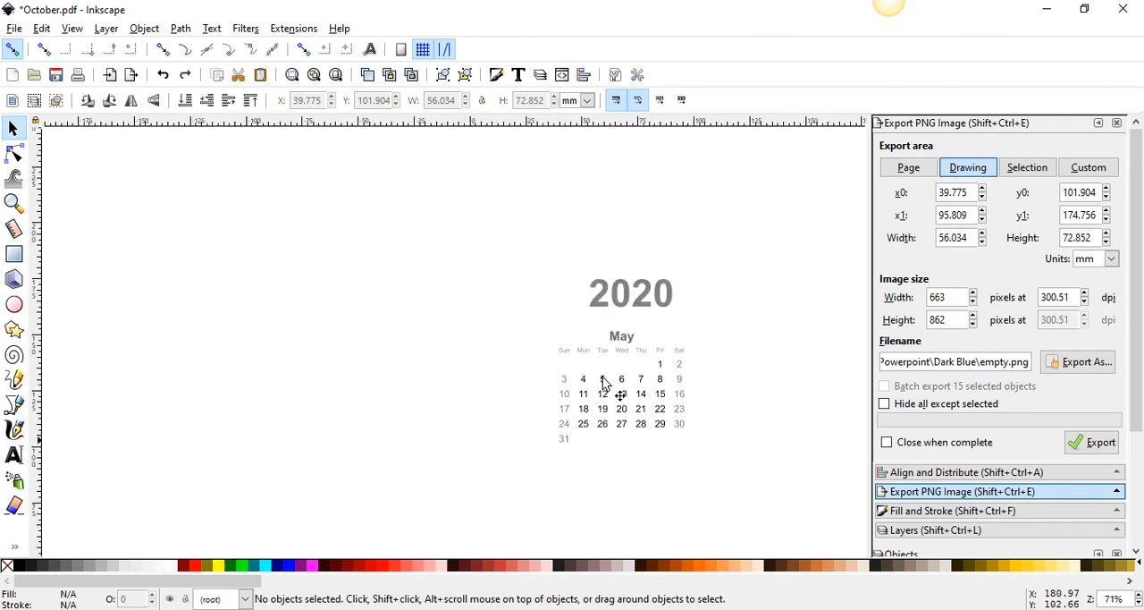
{"action": "left_click", "coordinate": [620, 346]}
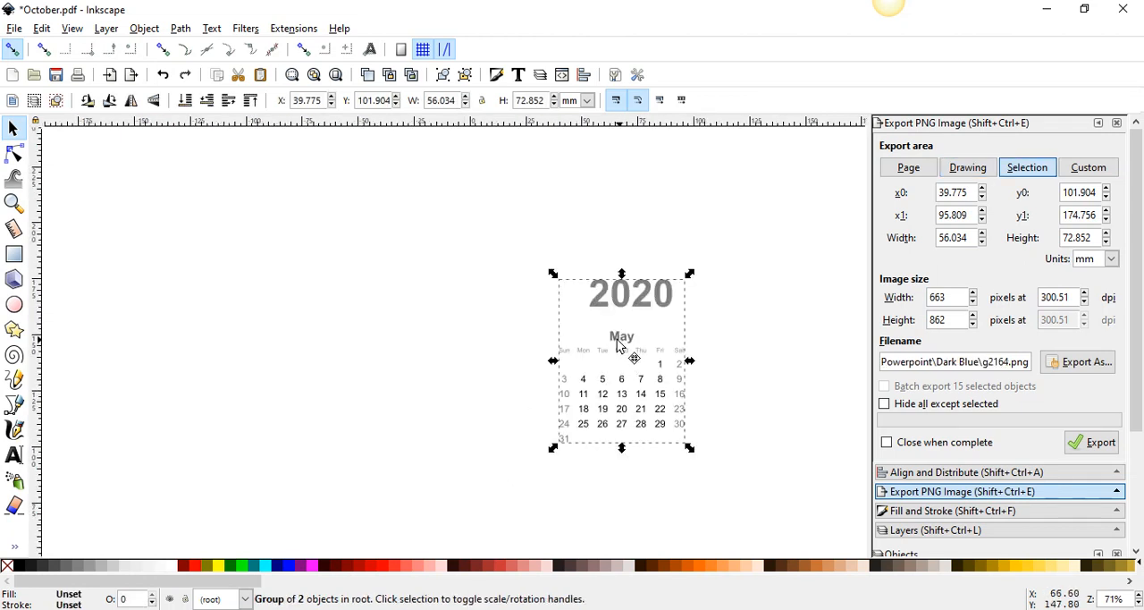
{"action": "left_click_drag", "start_coordinate": [621, 346], "coordinate": [489, 325]}
{"action": "left_click", "coordinate": [558, 297]}
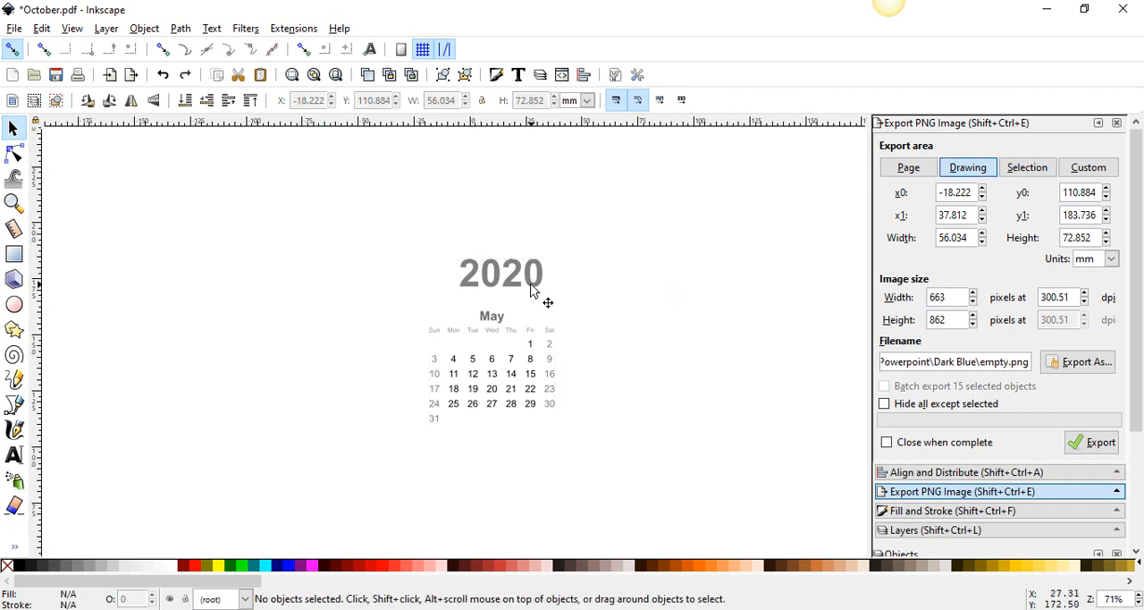
Enter the calendar group and delete its 2020 year heading
{"action": "double_click", "coordinate": [531, 290]}
{"action": "left_click", "coordinate": [531, 291]}
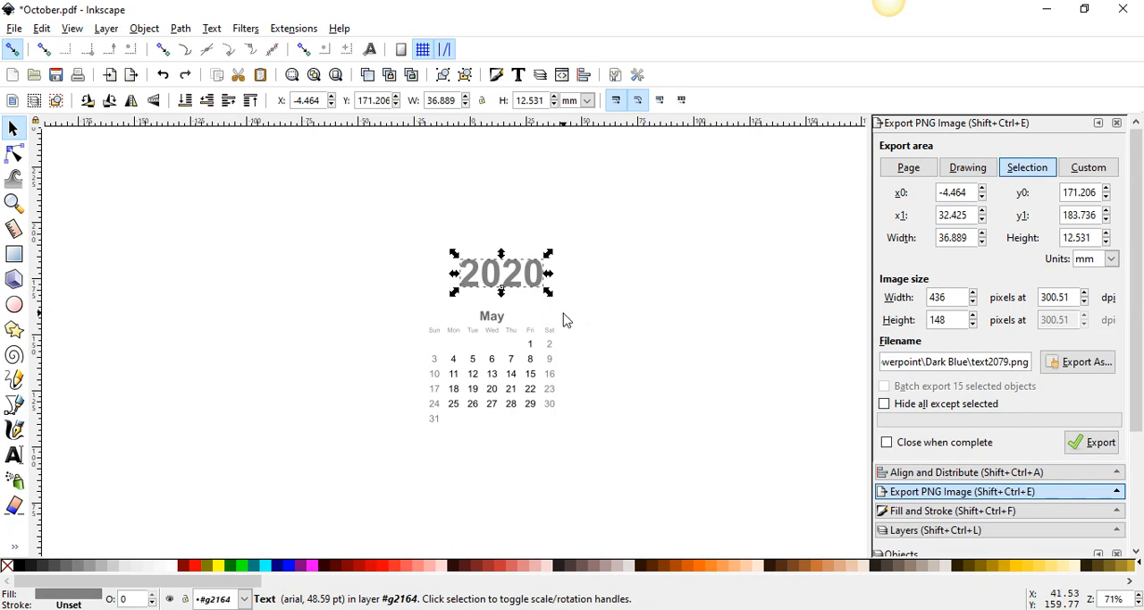
{"action": "left_click", "coordinate": [565, 319]}
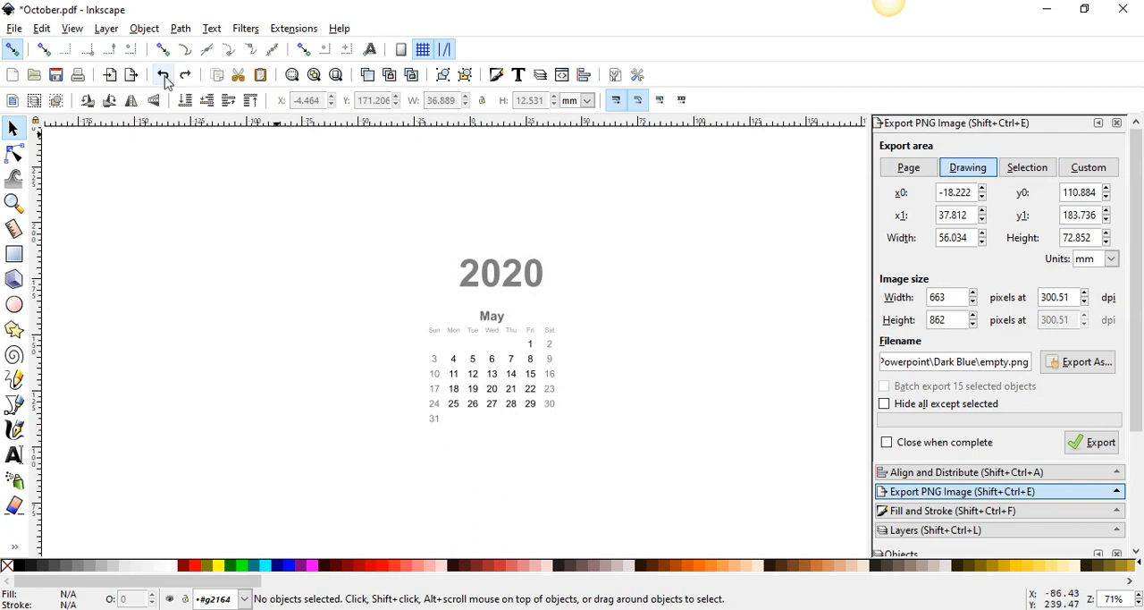
{"action": "left_click", "coordinate": [508, 288]}
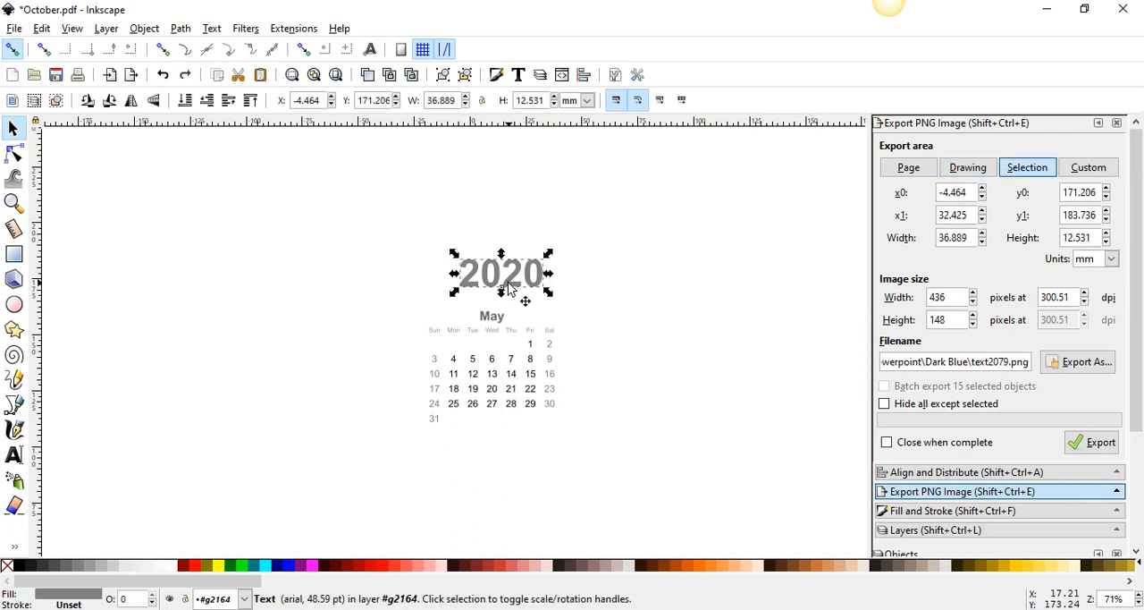
{"action": "key", "text": "Delete"}
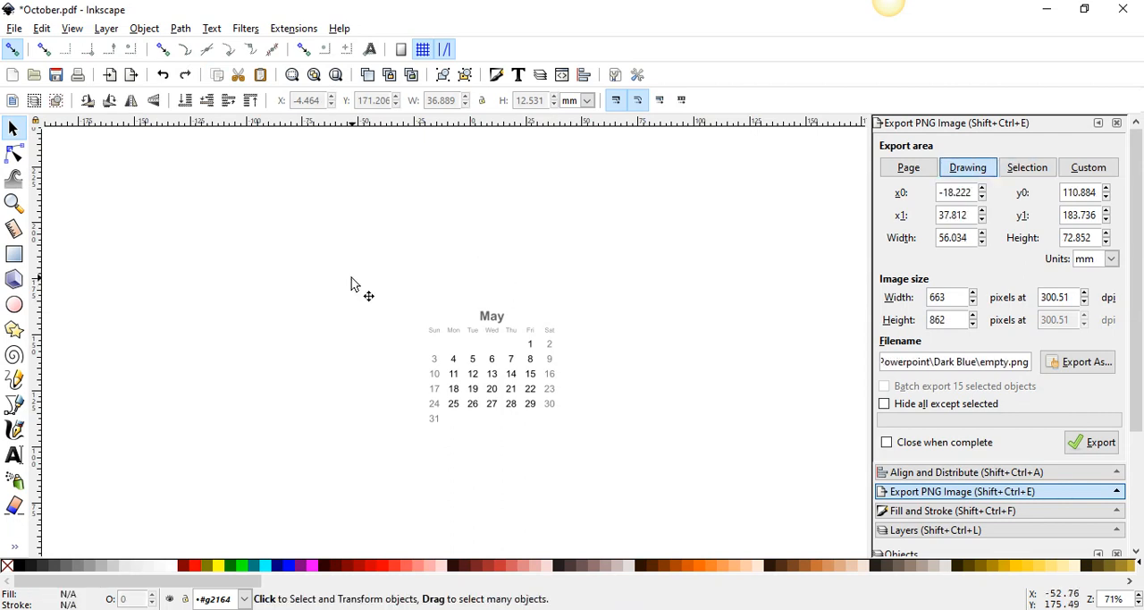
Select the May month block, try pink, red, purple, lime, white and black fills, and set its fill to 2.5% Gray
{"action": "left_click_drag", "start_coordinate": [351, 285], "coordinate": [628, 492]}
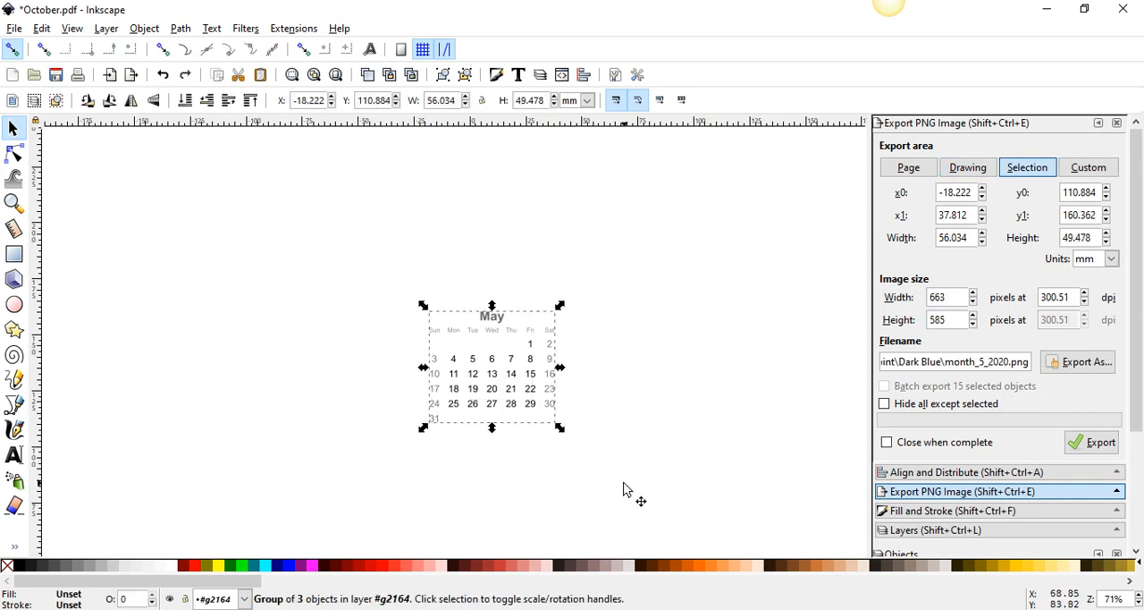
{"action": "left_click", "coordinate": [490, 571]}
{"action": "left_click", "coordinate": [421, 569]}
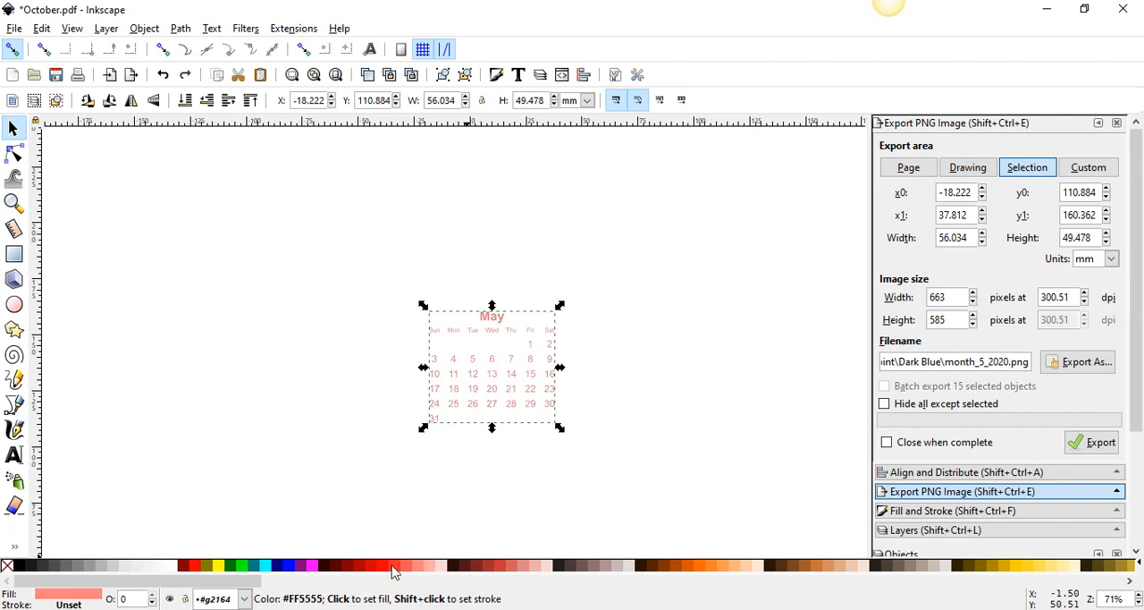
{"action": "left_click", "coordinate": [376, 570]}
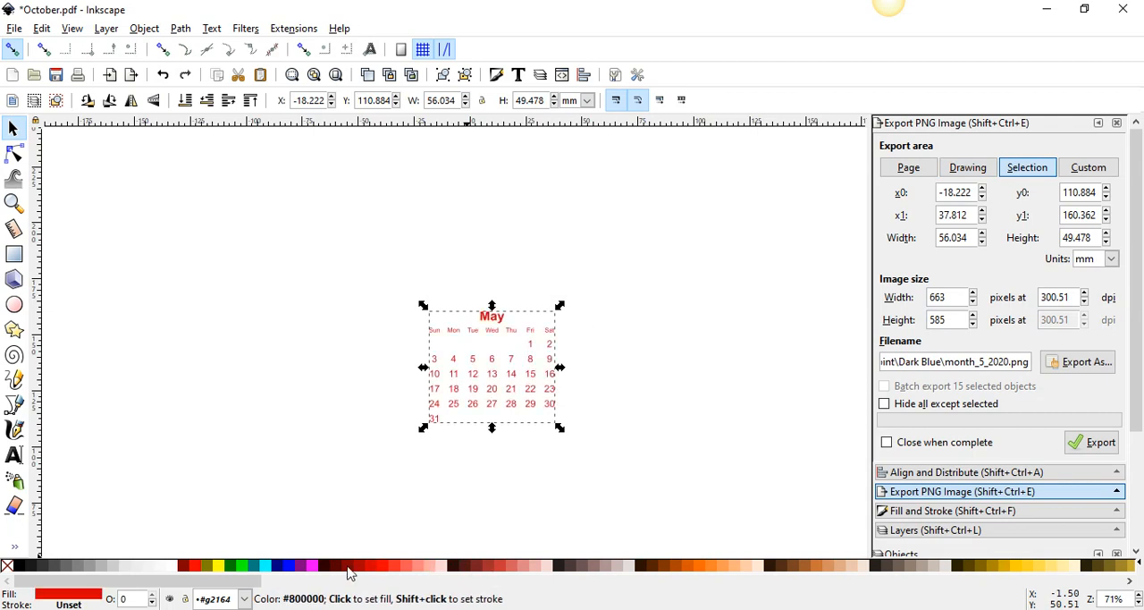
{"action": "left_click", "coordinate": [350, 570]}
{"action": "left_click", "coordinate": [305, 568]}
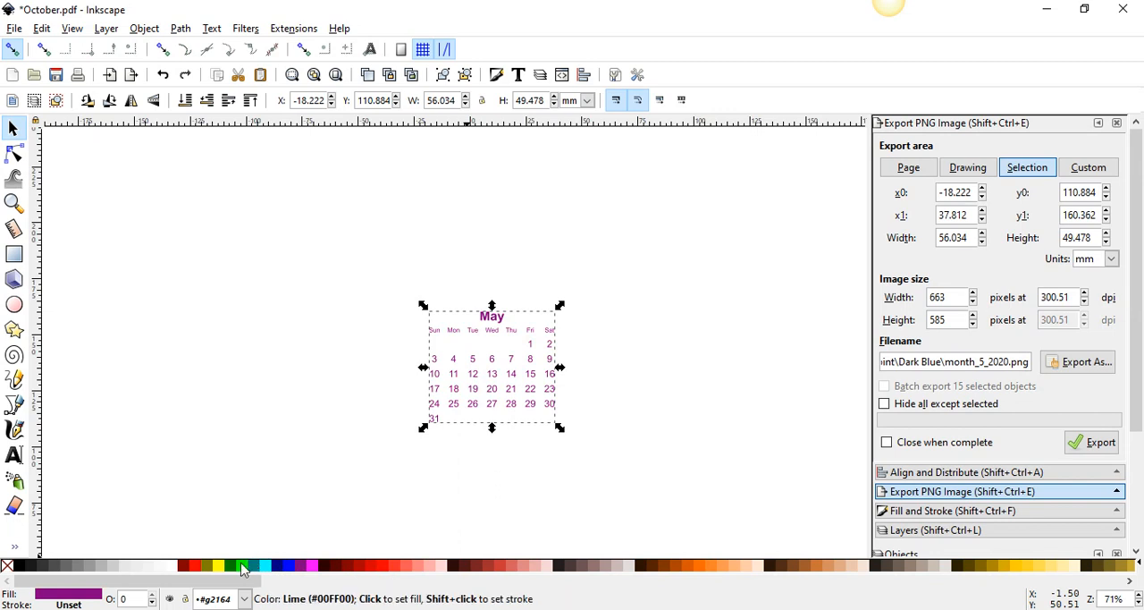
{"action": "left_click", "coordinate": [242, 570]}
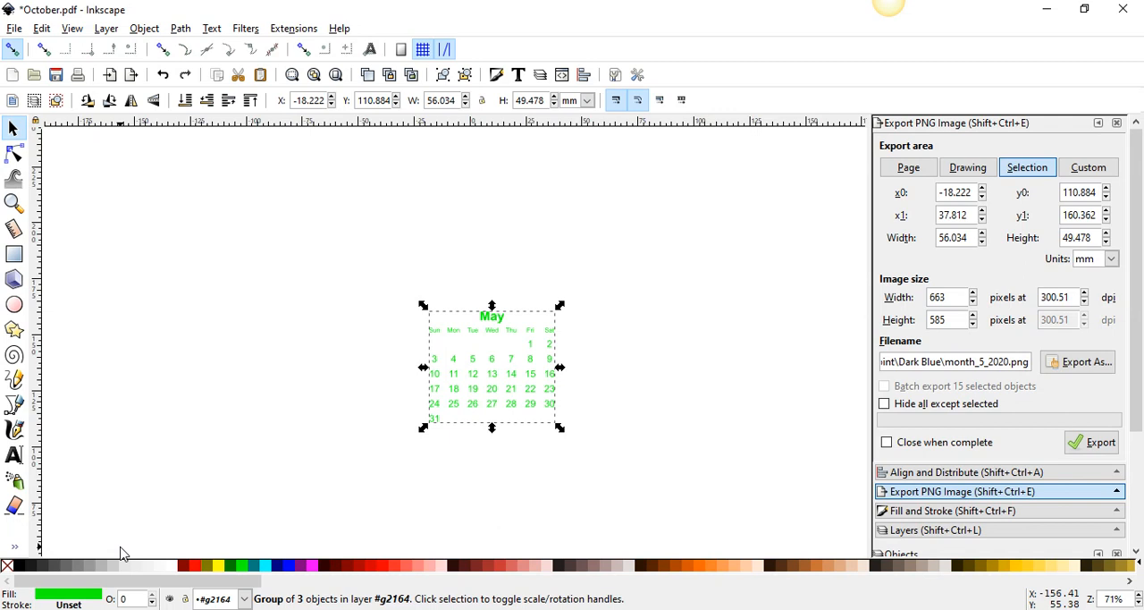
{"action": "left_click", "coordinate": [174, 571]}
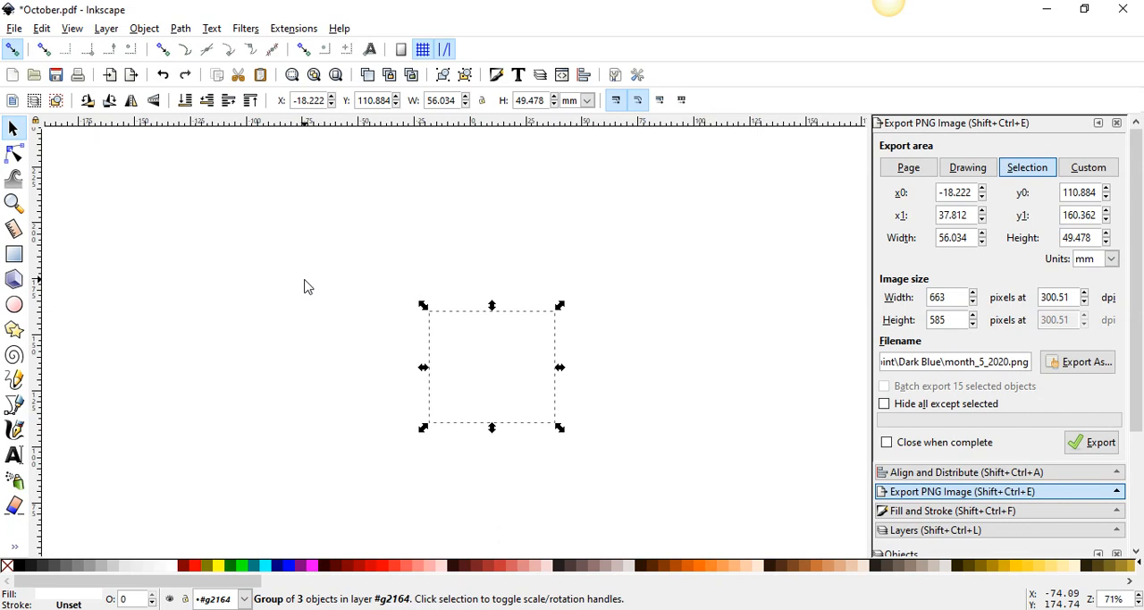
{"action": "left_click", "coordinate": [20, 568]}
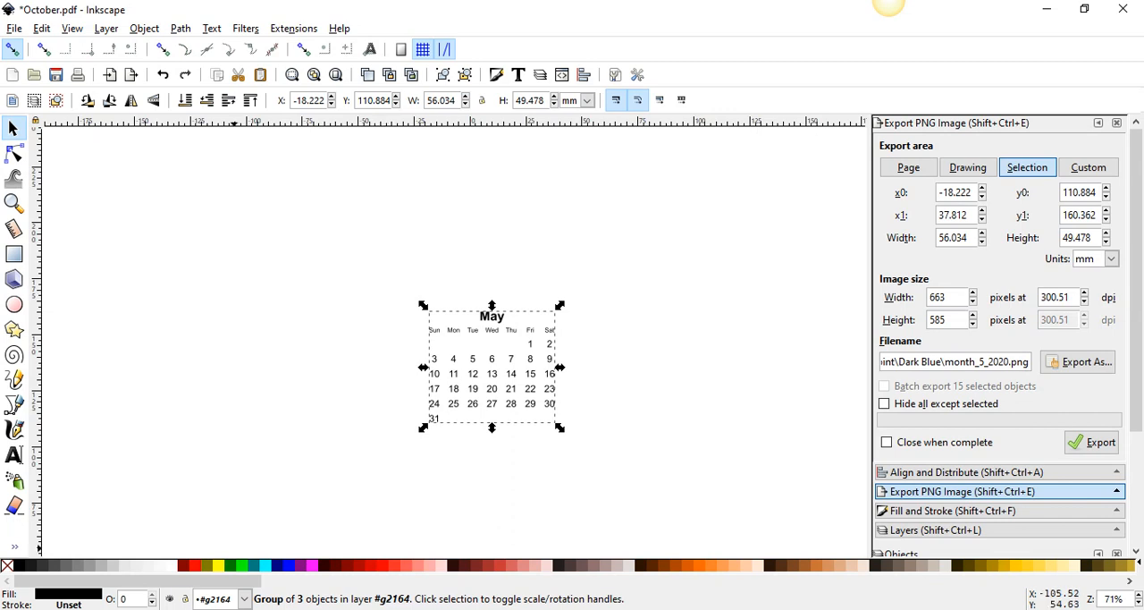
{"action": "left_click", "coordinate": [164, 572]}
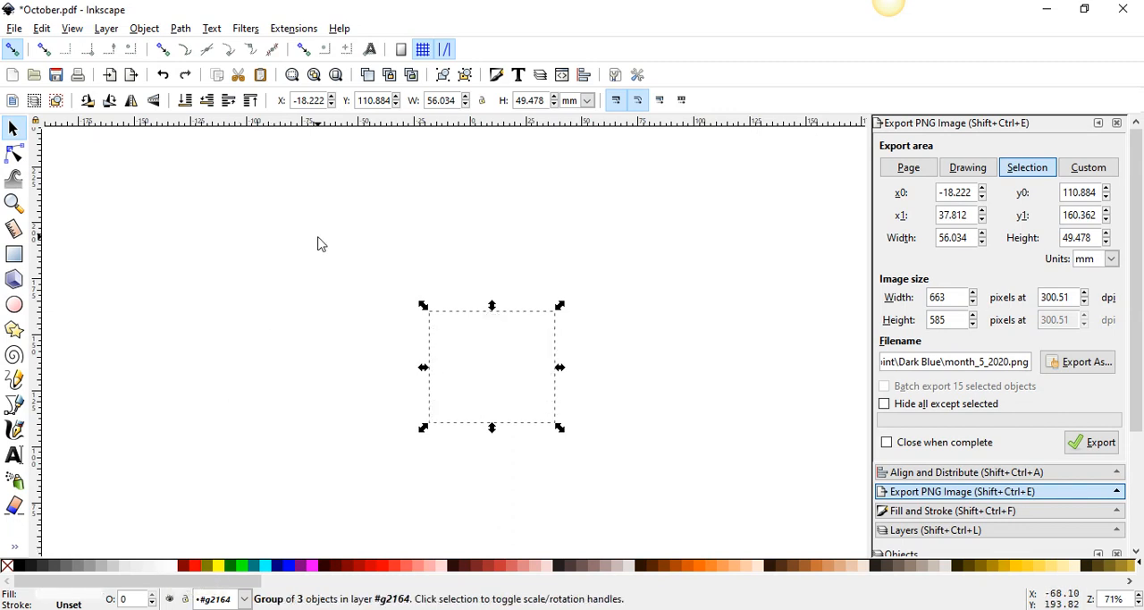
{"action": "left_click", "coordinate": [15, 30]}
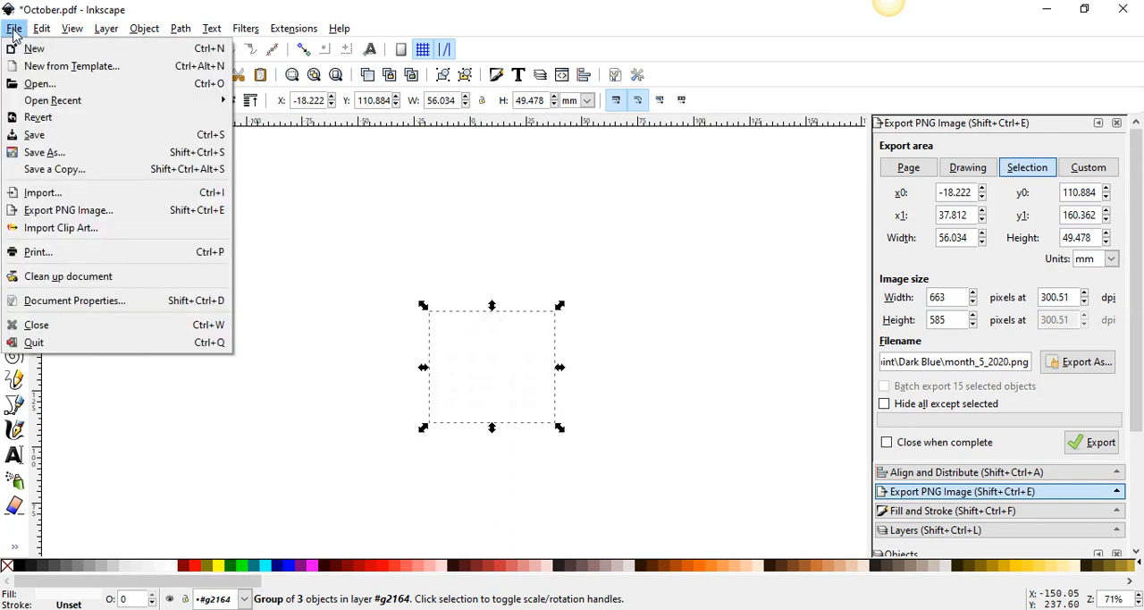
{"action": "left_click", "coordinate": [47, 154]}
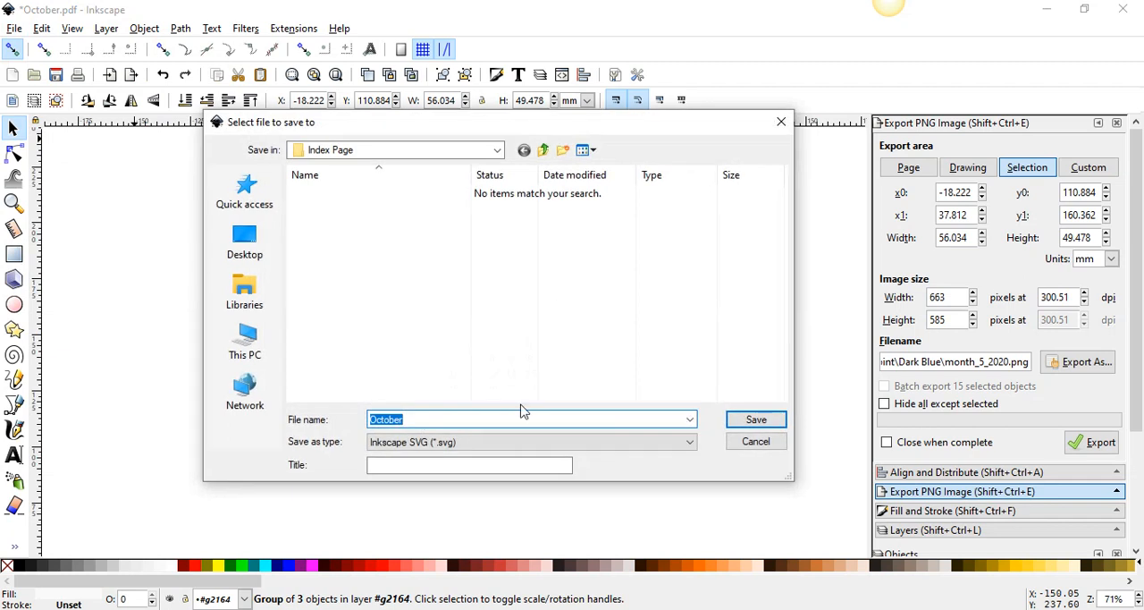
{"action": "left_click", "coordinate": [541, 444]}
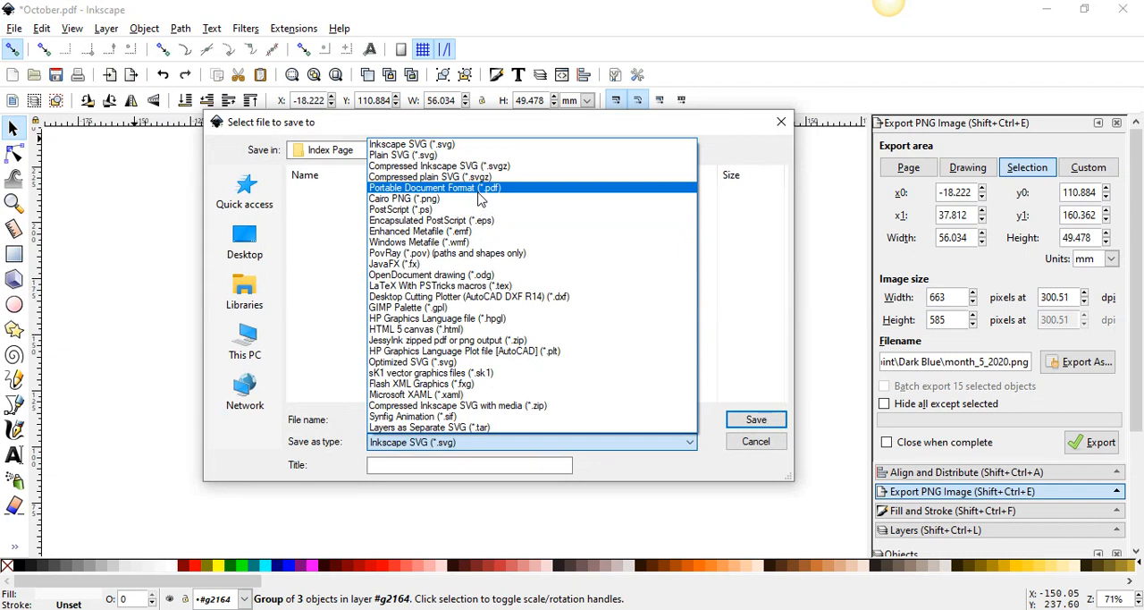
{"action": "left_click", "coordinate": [755, 449]}
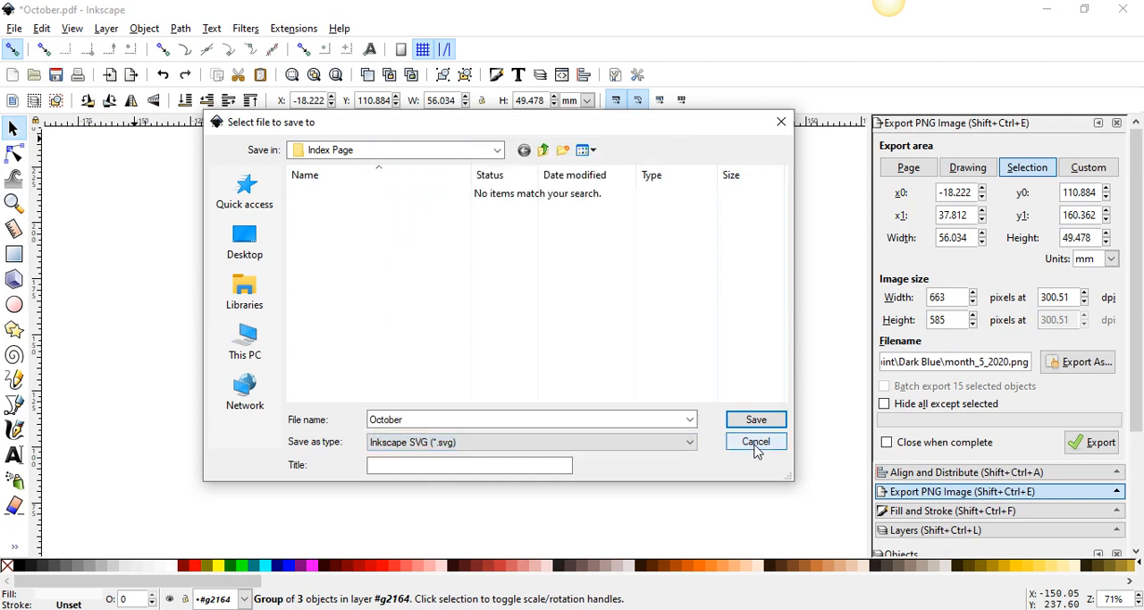
{"action": "left_click", "coordinate": [779, 121]}
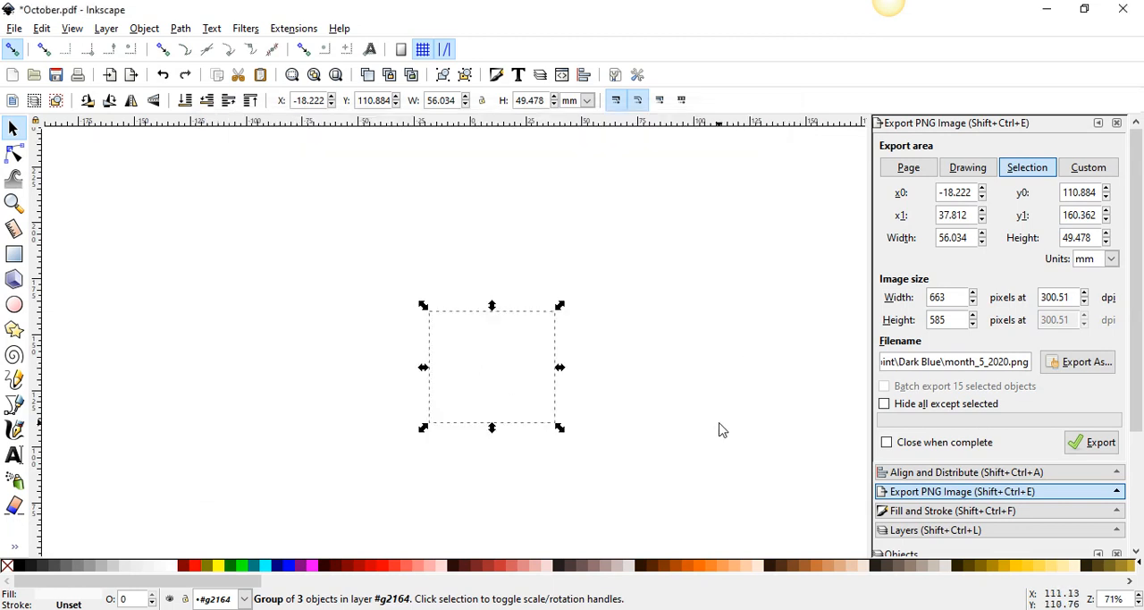
Export the selected May calendar as the PNG month_5_2020 in the Dark Blue folder
{"action": "left_click", "coordinate": [1077, 363]}
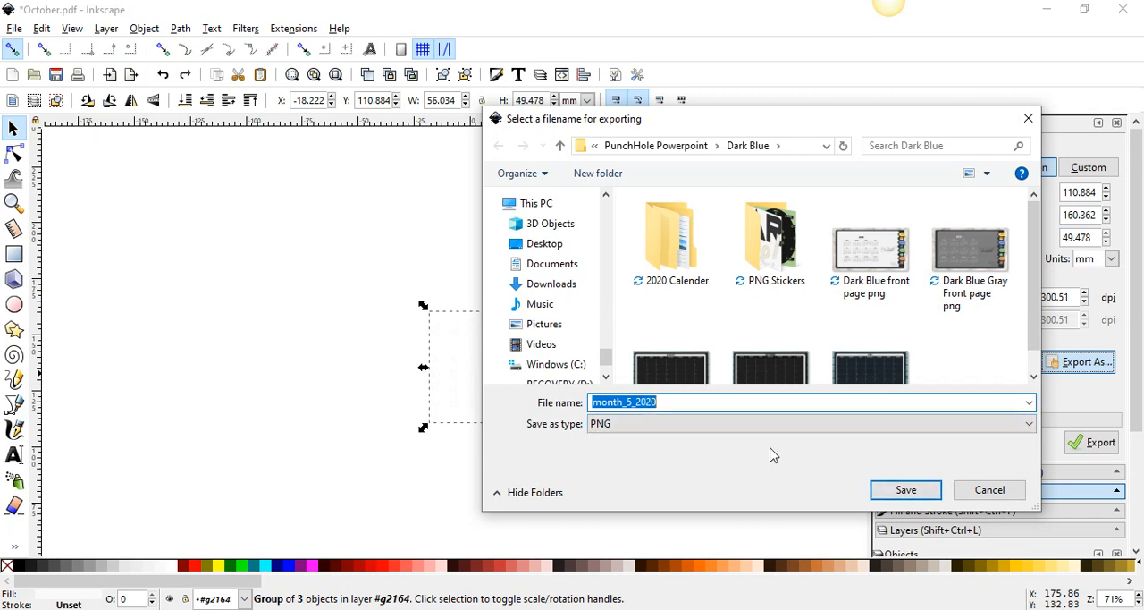
{"action": "left_click", "coordinate": [905, 490]}
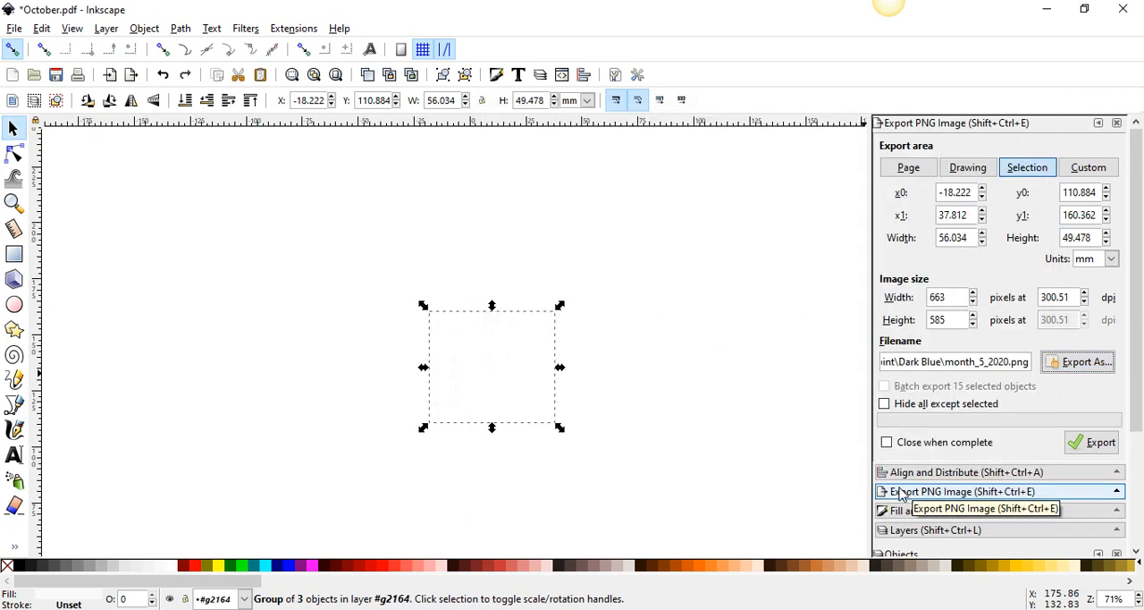
{"action": "left_click", "coordinate": [1087, 442]}
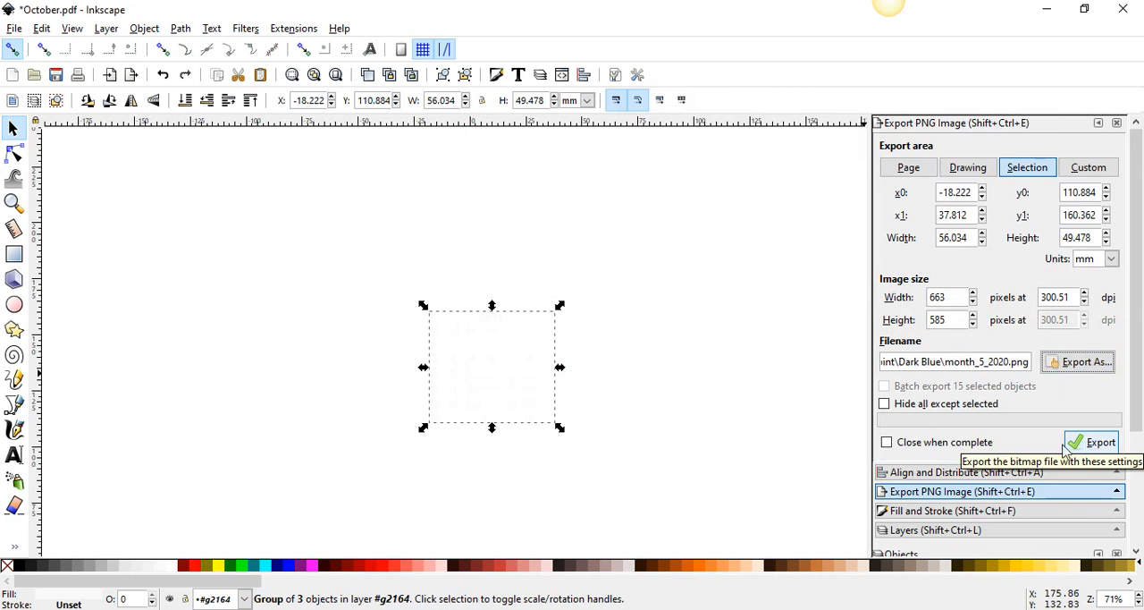
{"action": "left_click", "coordinate": [1092, 443]}
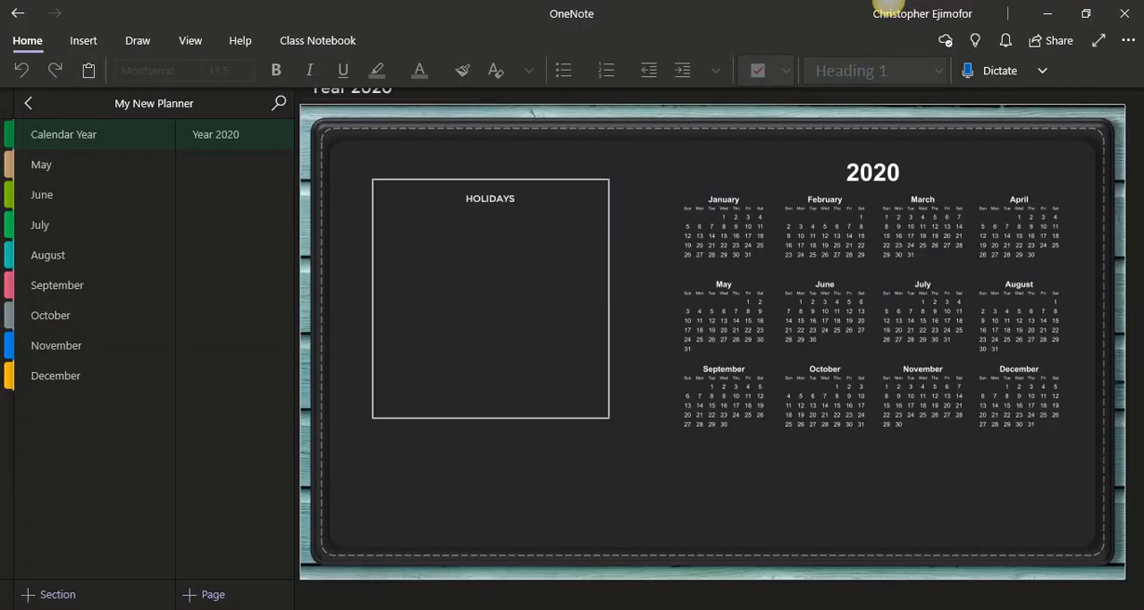
In OneNote's May section, view the last Weekly & Daily Planner page and open the third, dark one
{"action": "left_click", "coordinate": [87, 166]}
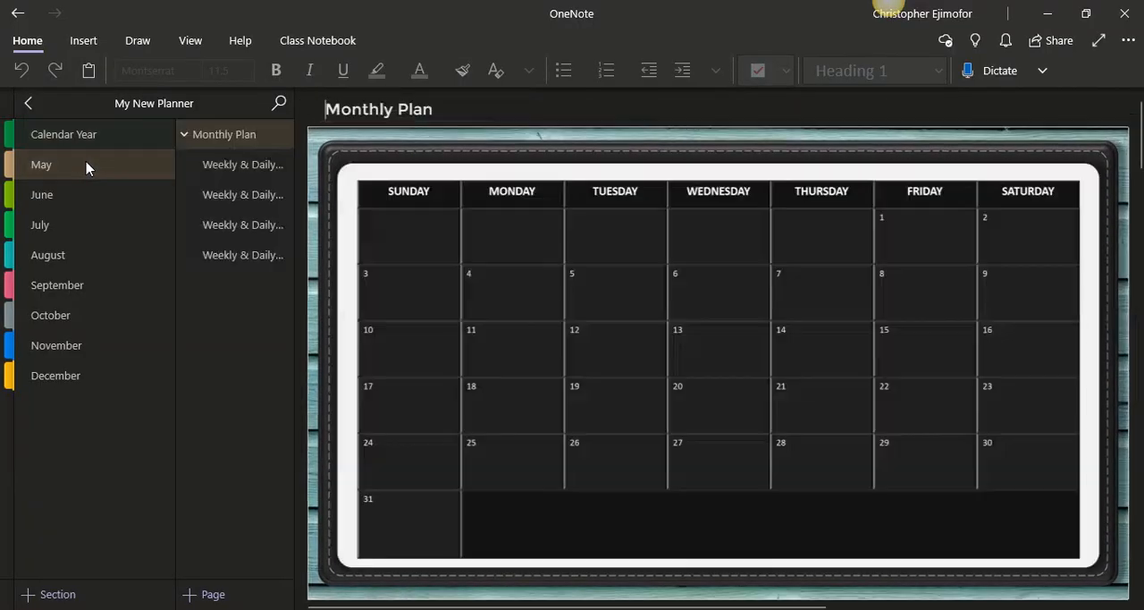
{"action": "left_click", "coordinate": [261, 260]}
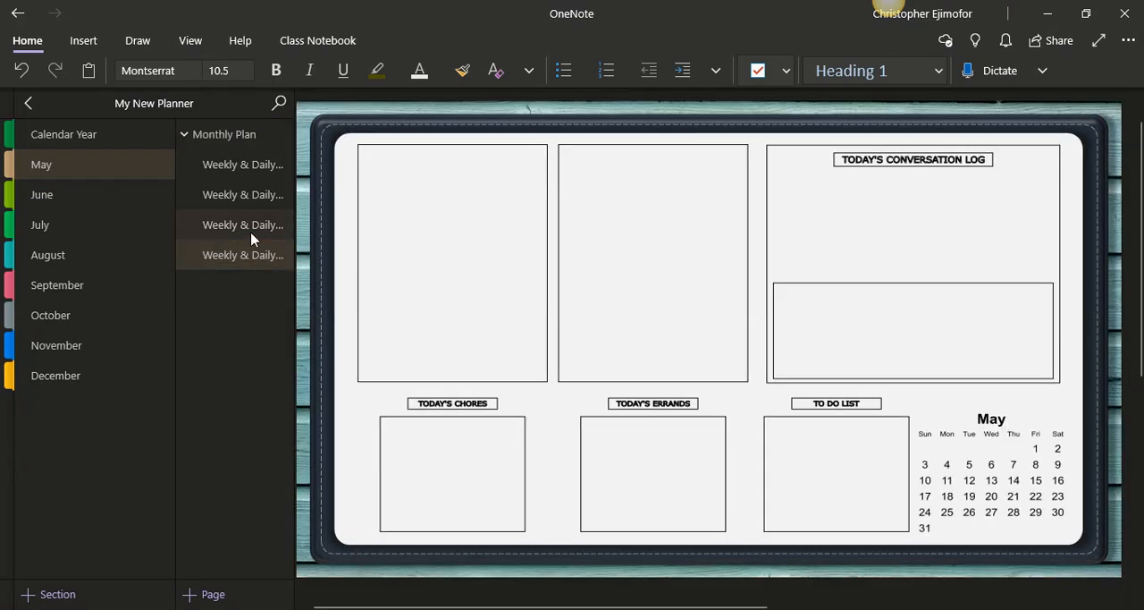
{"action": "left_click", "coordinate": [248, 231]}
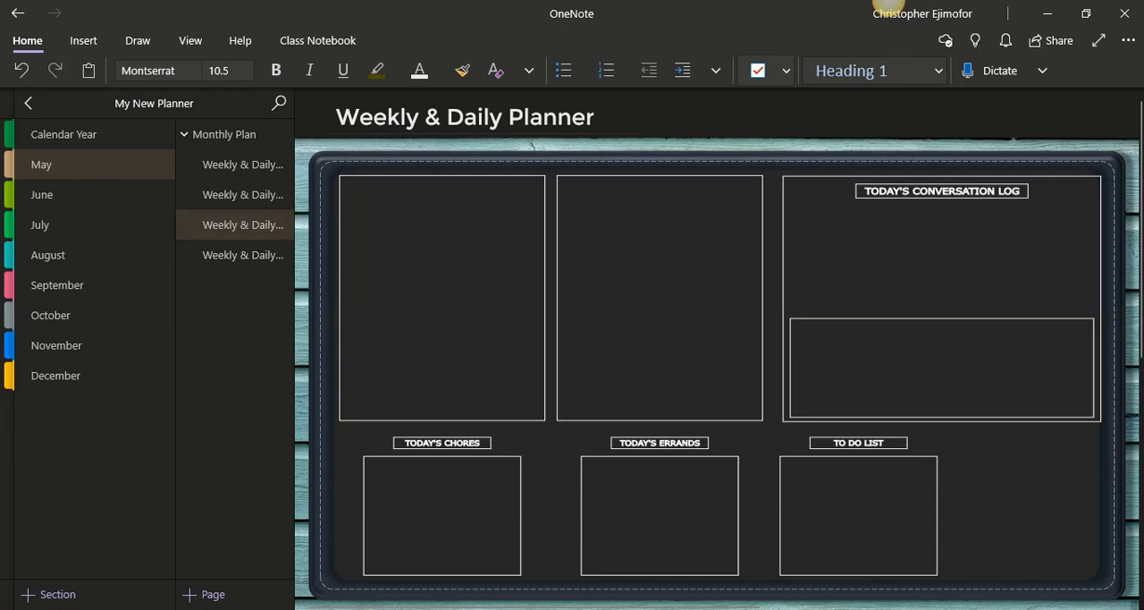
Look through the Index Page folder in File Explorer for the exported calendar image and minimize the window
{"action": "mouse_move", "coordinate": [513, 609]}
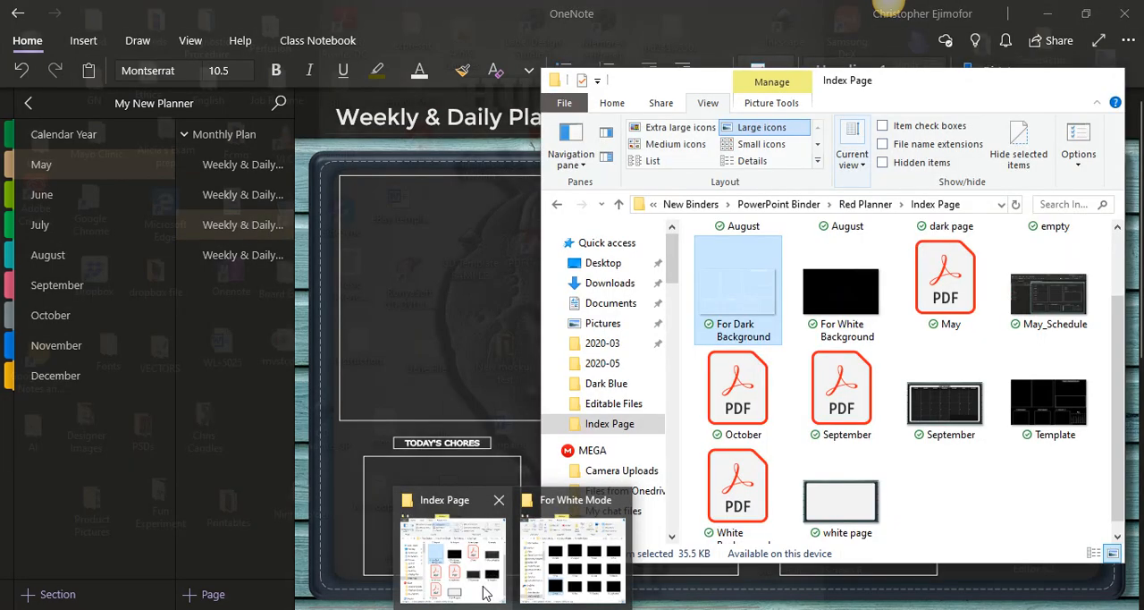
{"action": "left_click", "coordinate": [483, 592]}
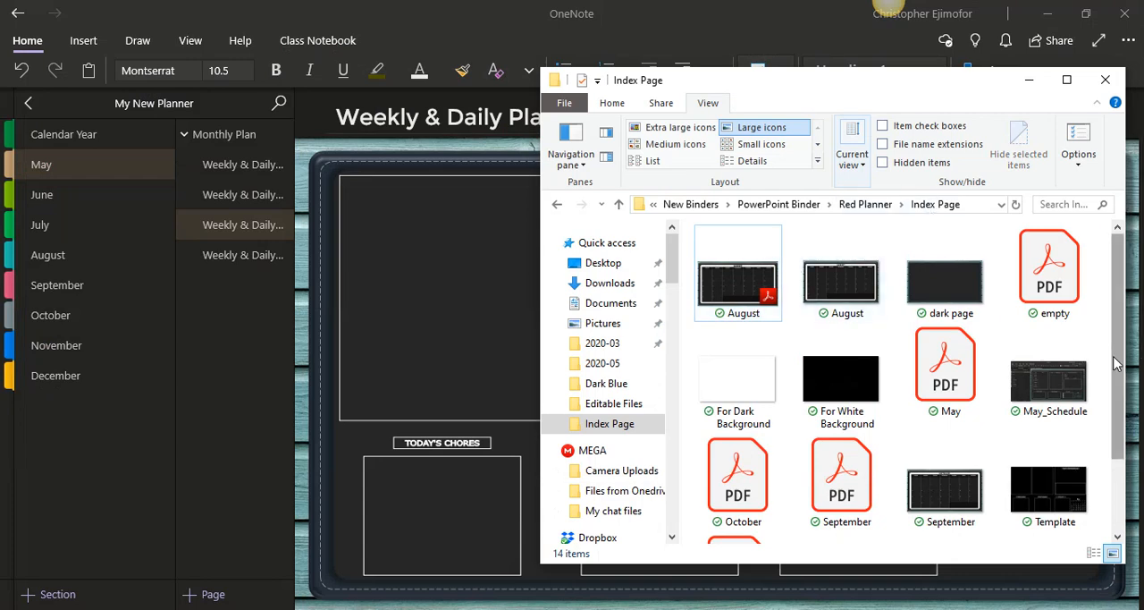
{"action": "mouse_move", "coordinate": [1114, 362]}
{"action": "left_mouse_down"}
{"action": "mouse_move", "coordinate": [1128, 438]}
{"action": "mouse_move", "coordinate": [1115, 351]}
{"action": "left_mouse_up"}
{"action": "left_click_drag", "start_coordinate": [1115, 350], "coordinate": [1115, 438]}
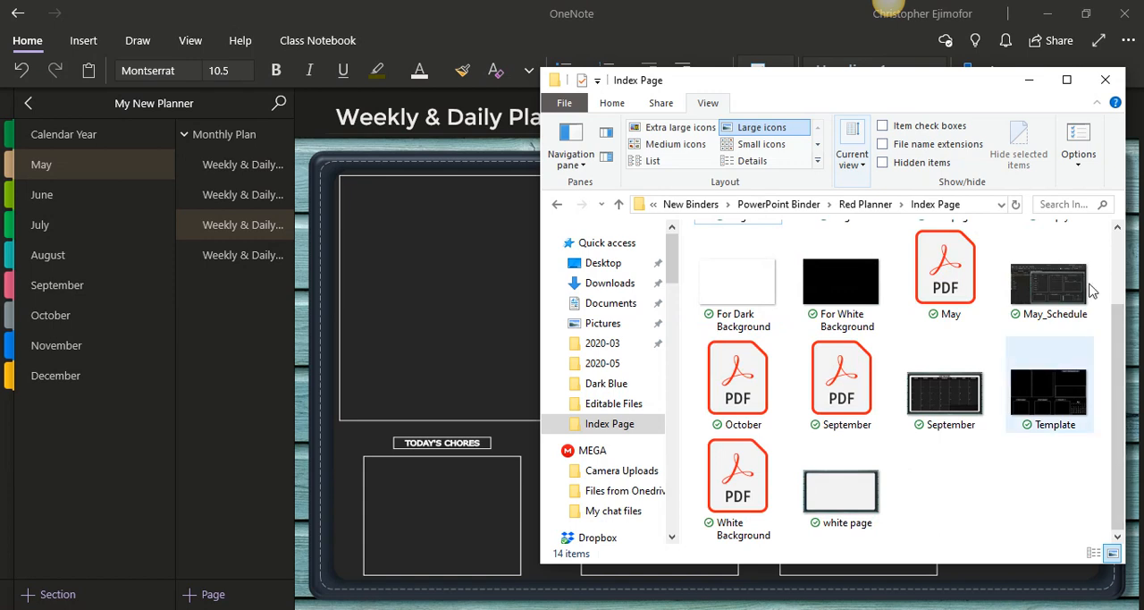
{"action": "left_click", "coordinate": [1029, 82]}
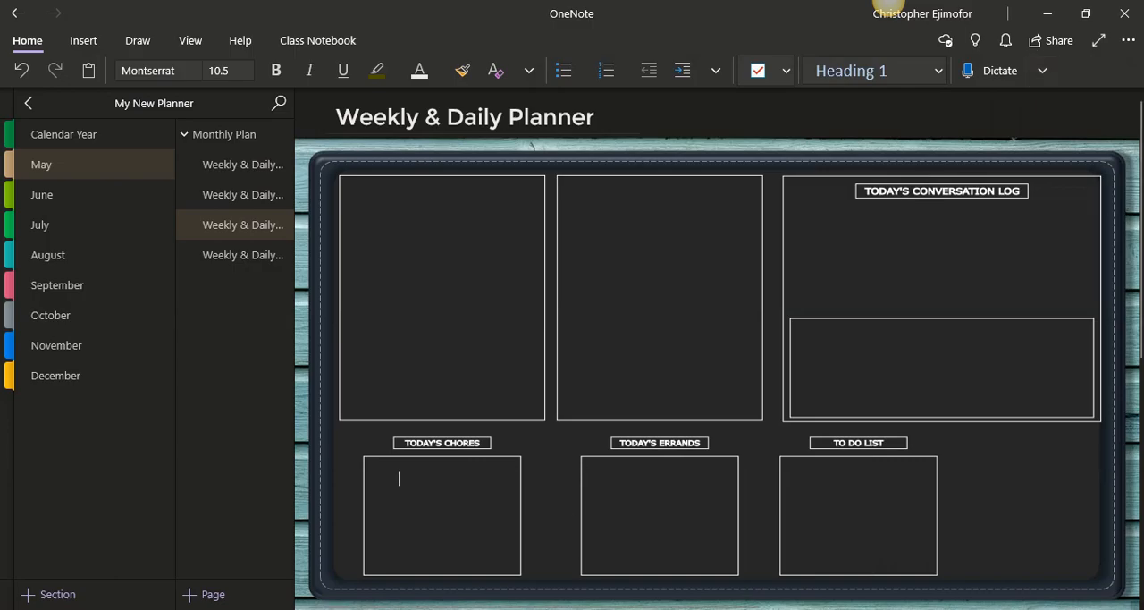
In Inkscape, export the selected May calendar as the PNG month_5_2020 in the Red Planner's Index Page folder
{"action": "left_click", "coordinate": [553, 608]}
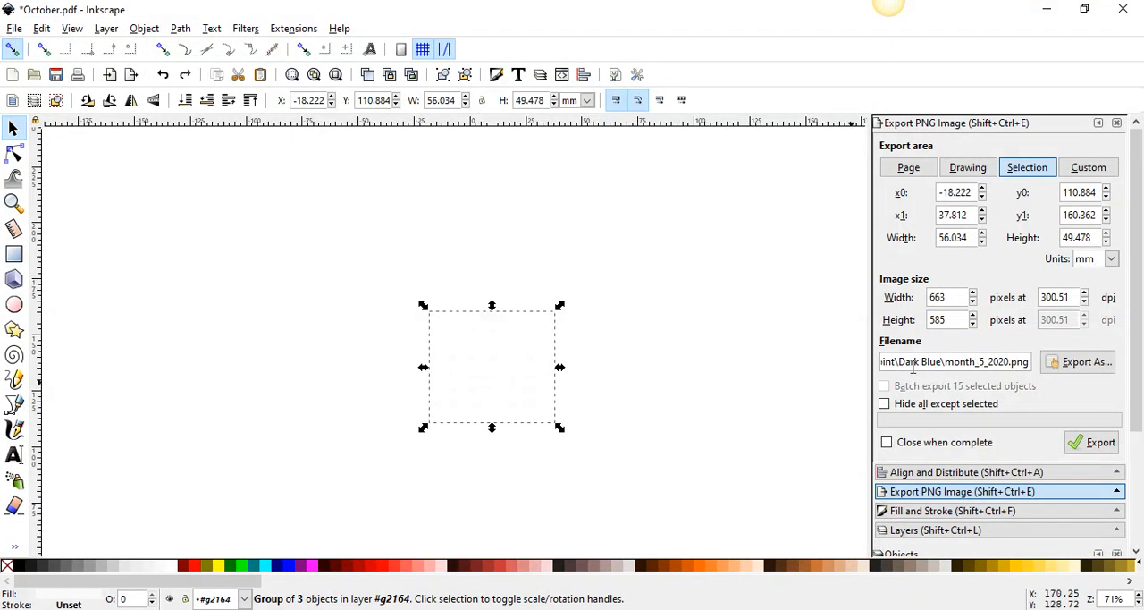
{"action": "left_click", "coordinate": [1076, 364]}
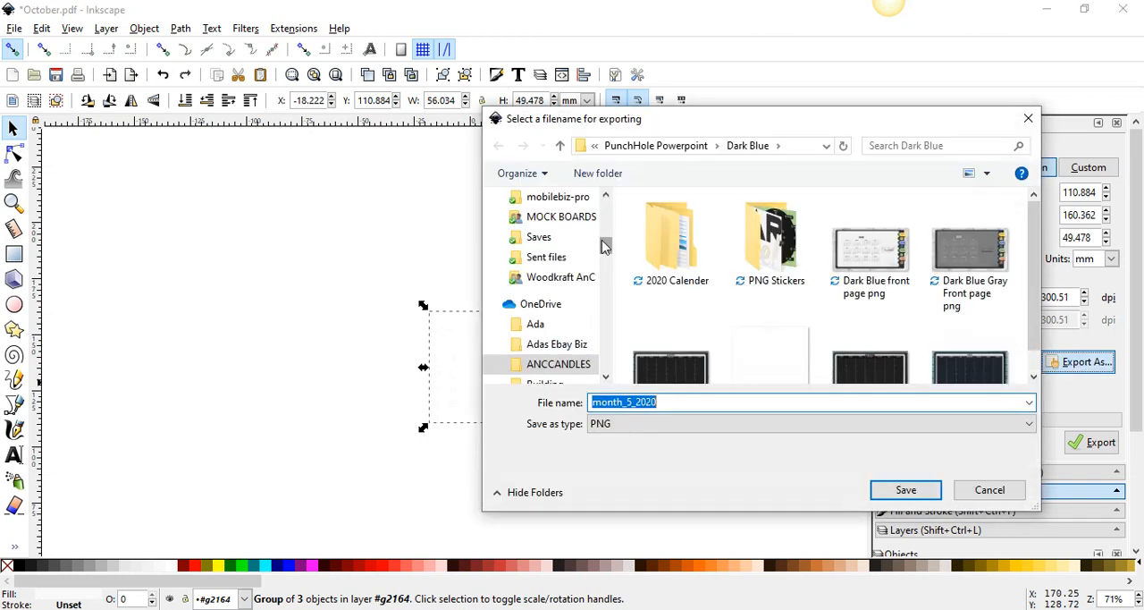
{"action": "left_click_drag", "start_coordinate": [605, 246], "coordinate": [601, 207]}
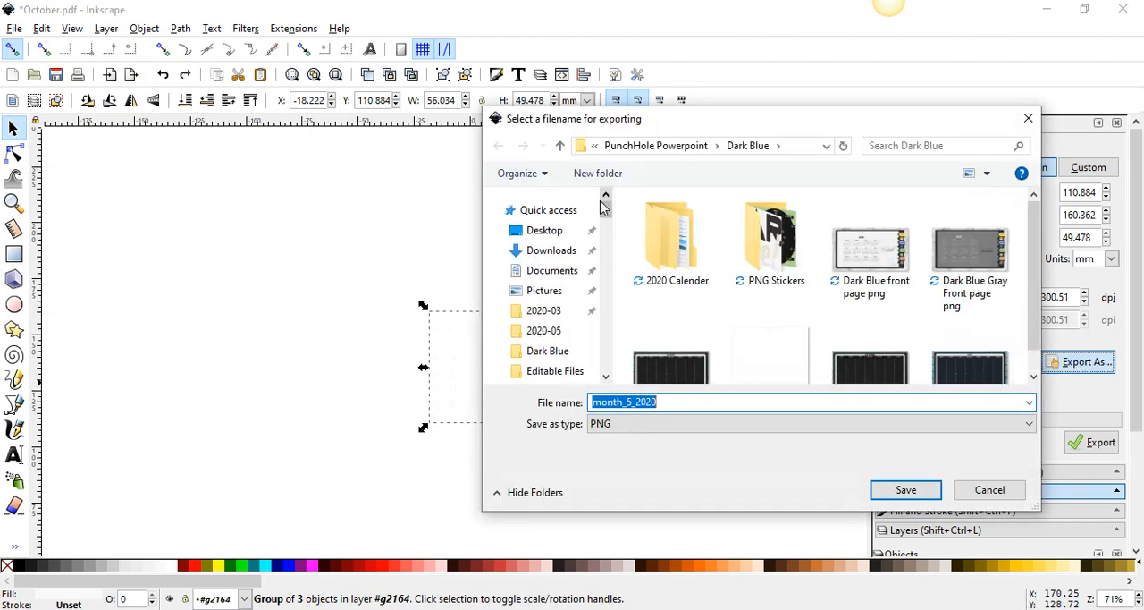
{"action": "left_click", "coordinate": [607, 377]}
{"action": "left_click", "coordinate": [567, 362]}
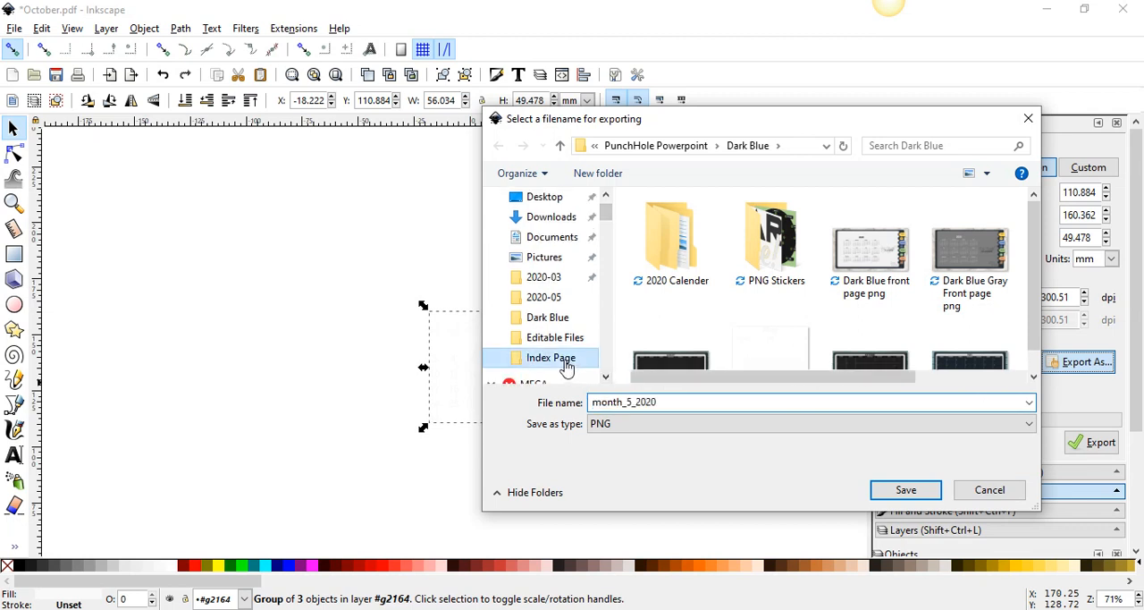
{"action": "left_click", "coordinate": [906, 491]}
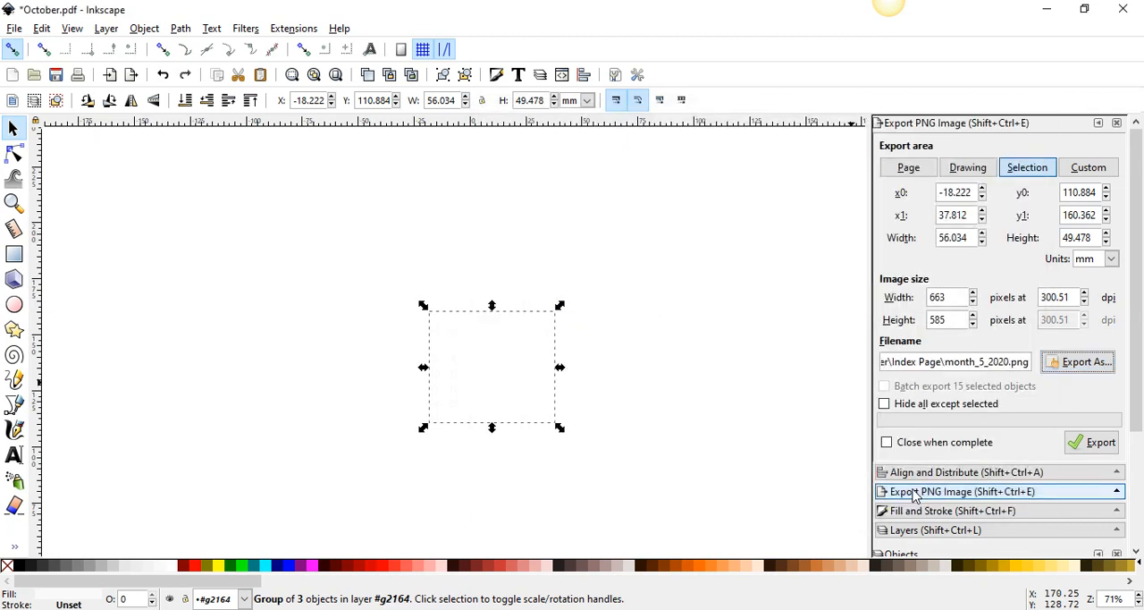
{"action": "left_click", "coordinate": [1084, 449]}
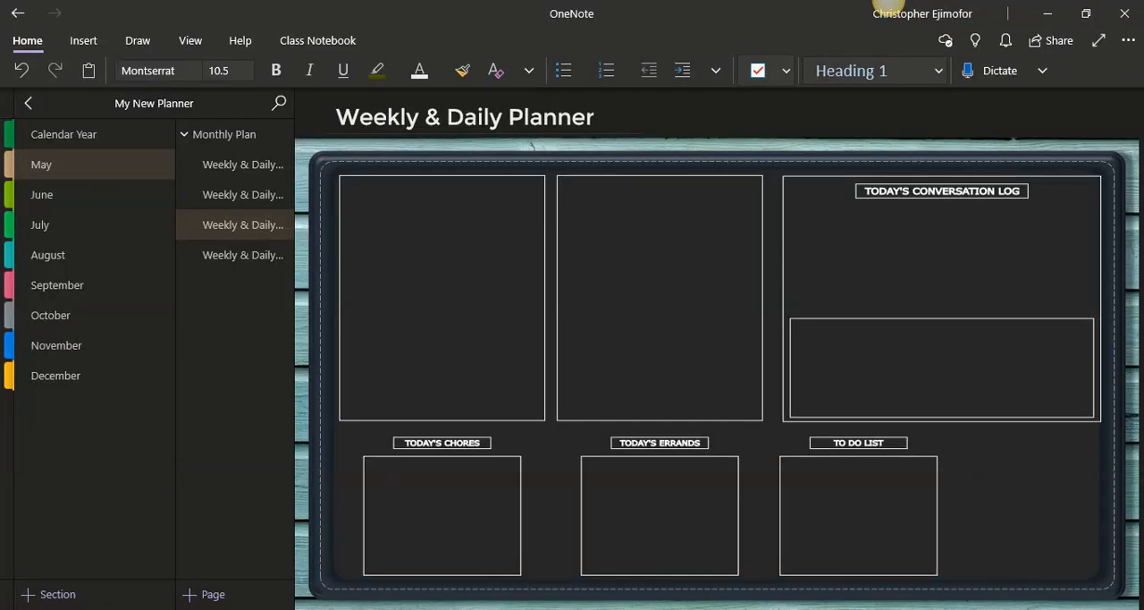
Place the month_5_2020 image from the Index Page folder onto OneNote's third Weekly & Daily Planner page
{"action": "left_click", "coordinate": [463, 575]}
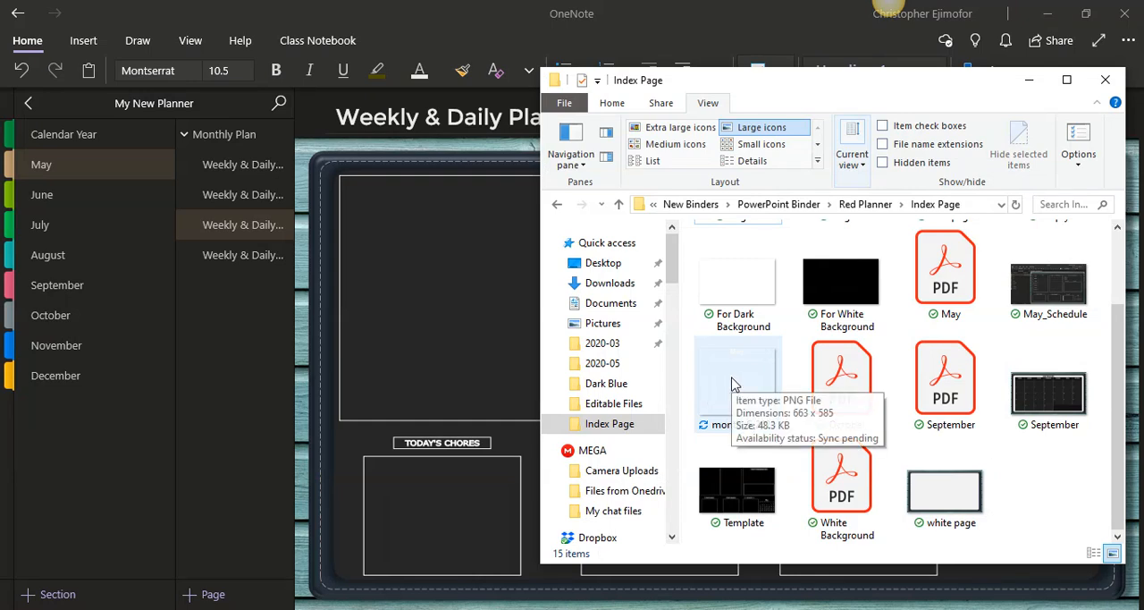
{"action": "left_click_drag", "start_coordinate": [733, 383], "coordinate": [436, 295]}
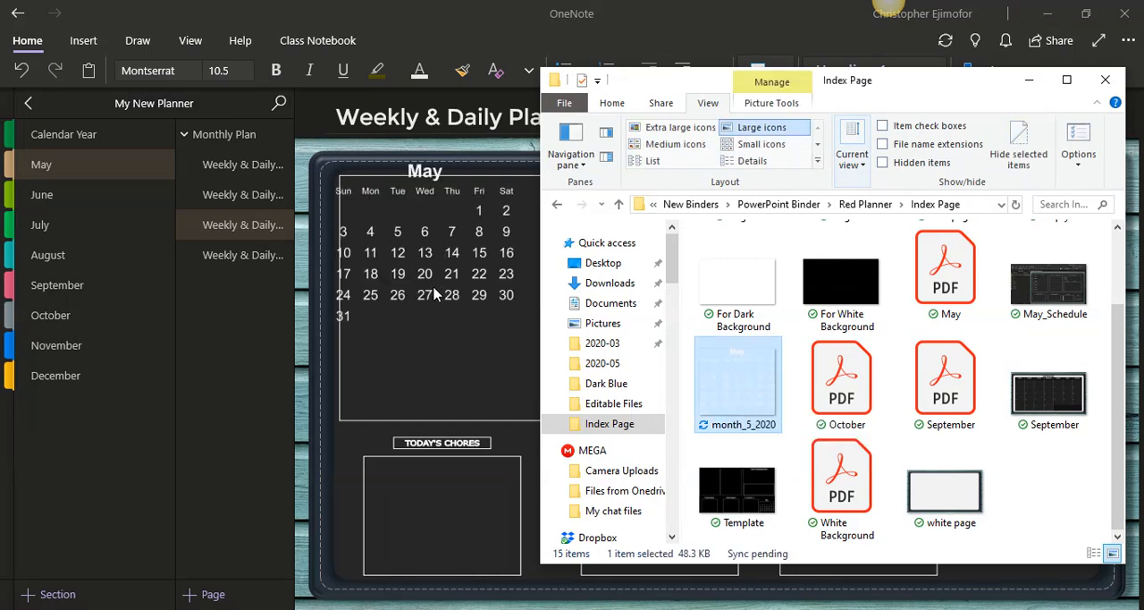
{"action": "left_click", "coordinate": [1028, 79]}
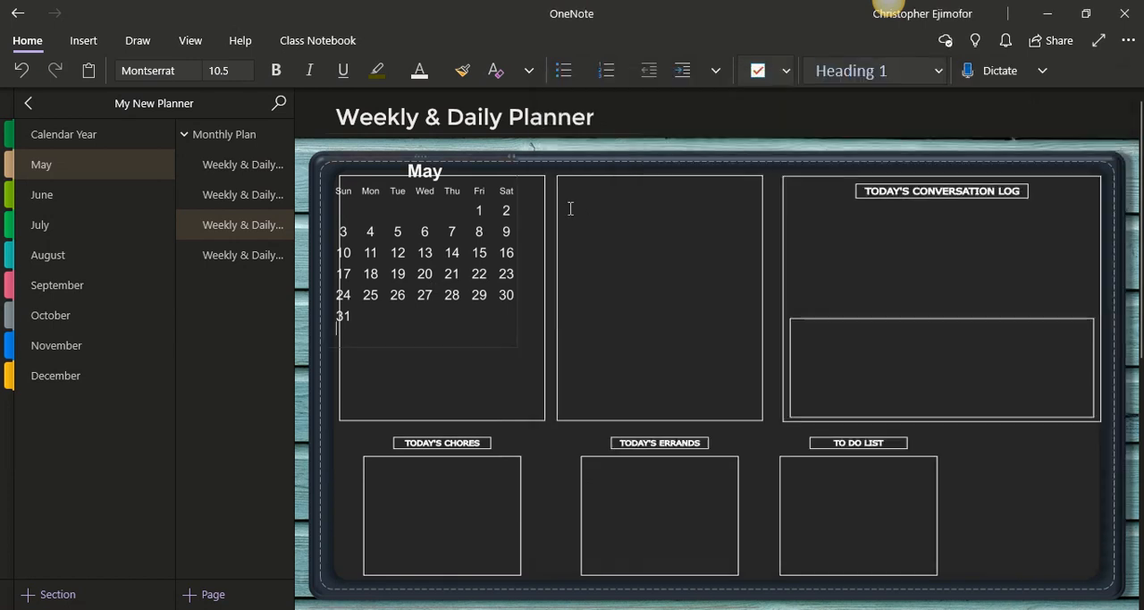
Shrink the May calendar picture and move it into the empty space beside the To Do List box
{"action": "left_click", "coordinate": [422, 172]}
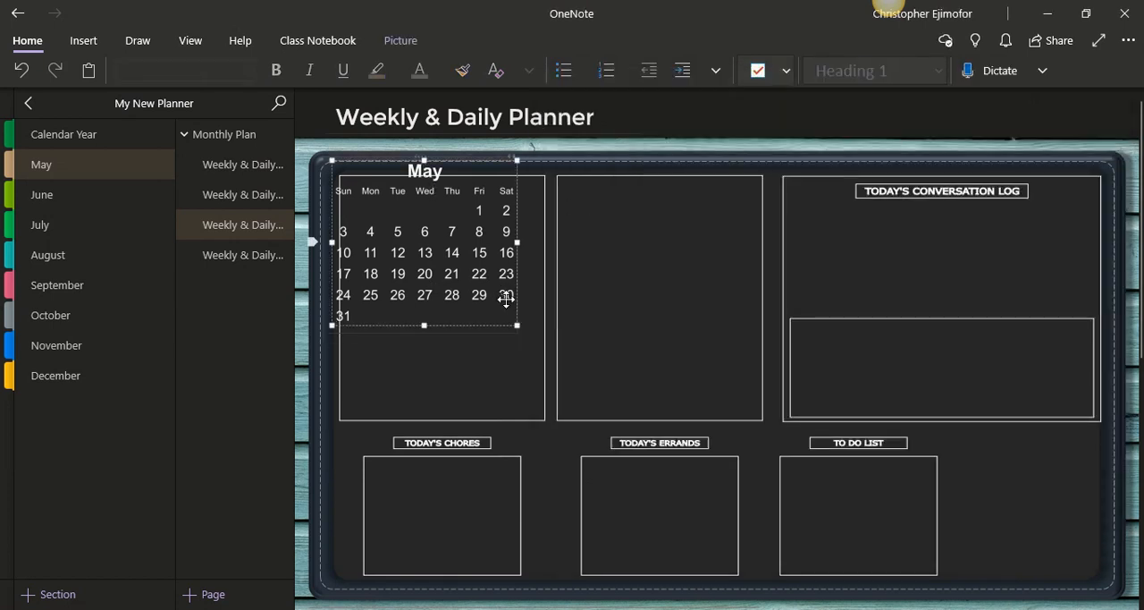
{"action": "left_click_drag", "start_coordinate": [519, 327], "coordinate": [481, 295]}
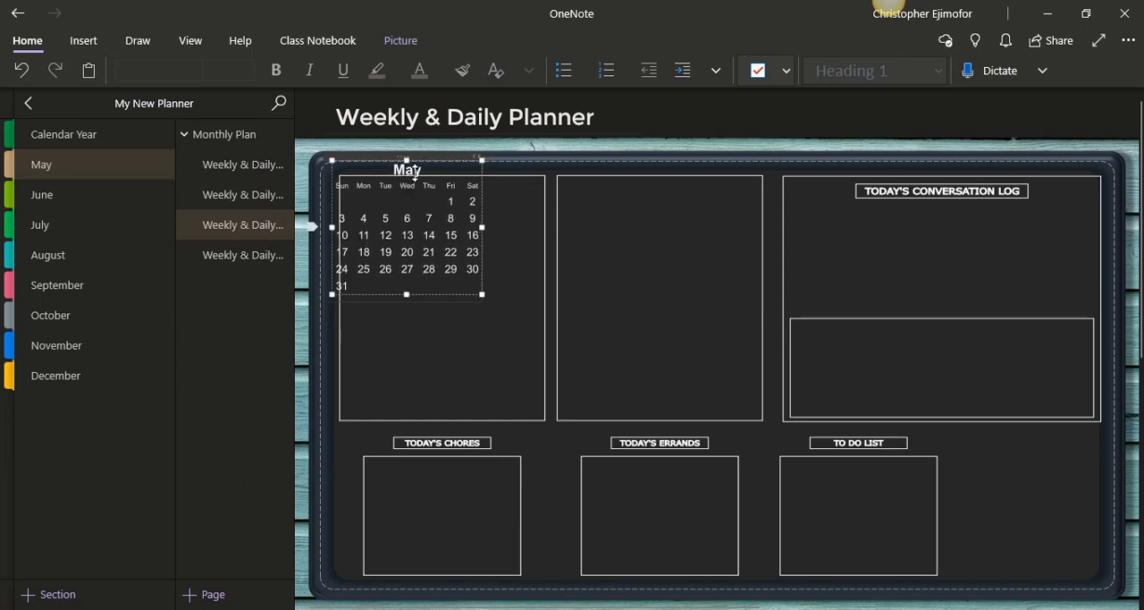
{"action": "left_click_drag", "start_coordinate": [423, 182], "coordinate": [1036, 464]}
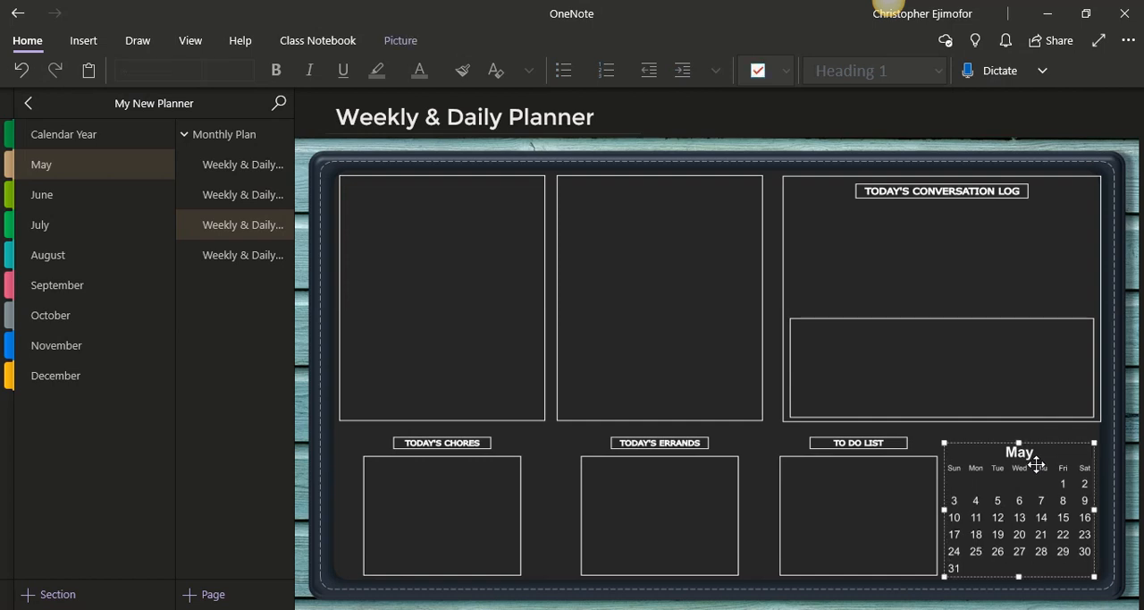
{"action": "left_click", "coordinate": [908, 256]}
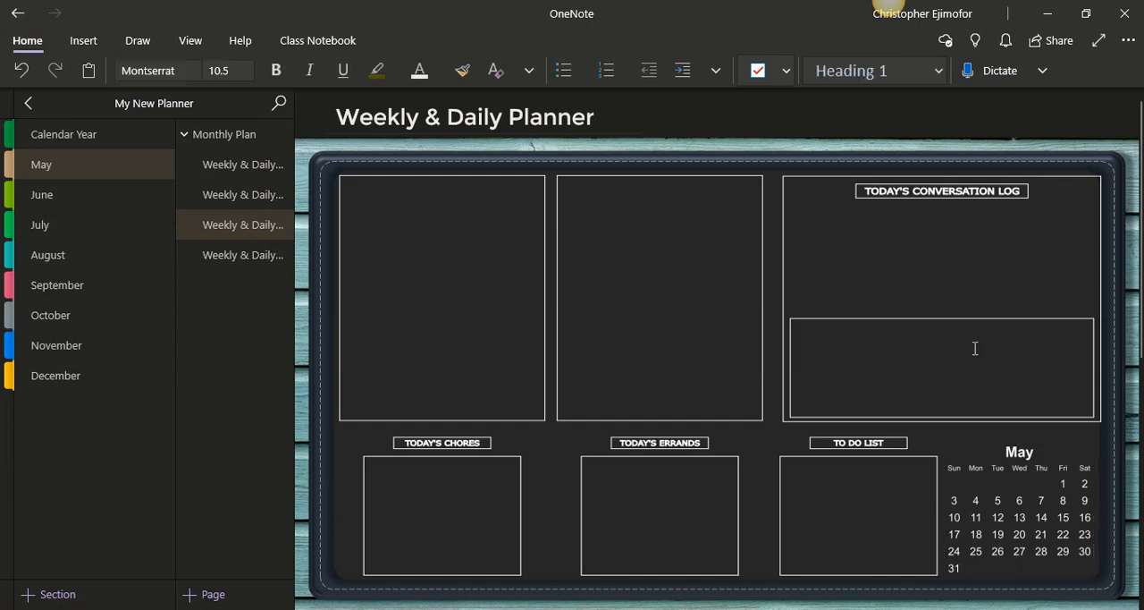
Set the May calendar as background, releasing and resetting the box template and wooden frame pictures as background so they stack beneath it
{"action": "right_click", "coordinate": [1015, 454]}
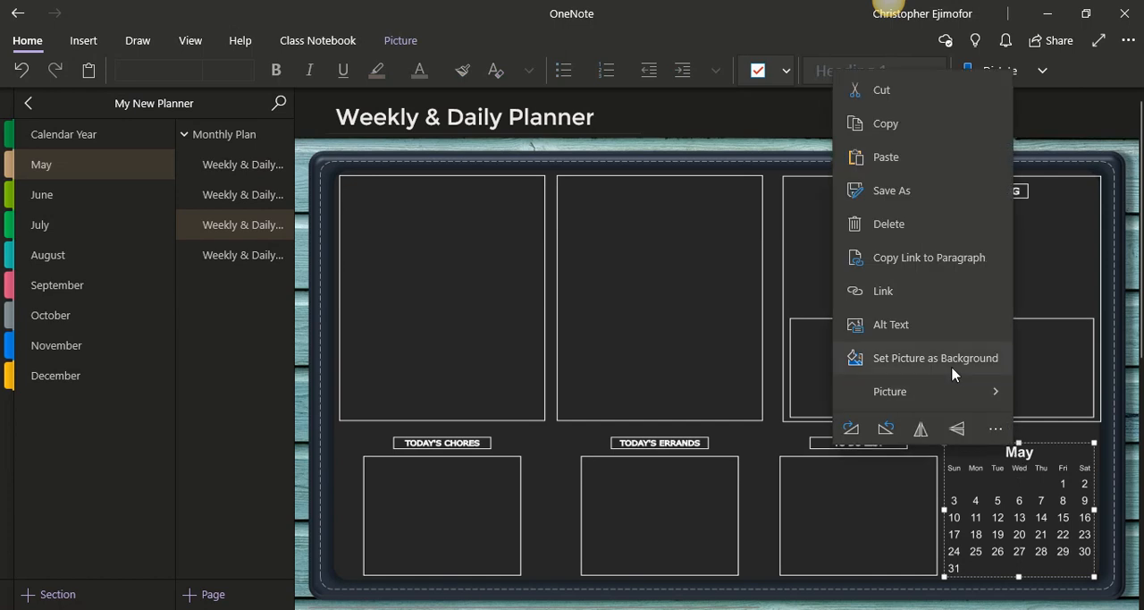
{"action": "left_click", "coordinate": [953, 357]}
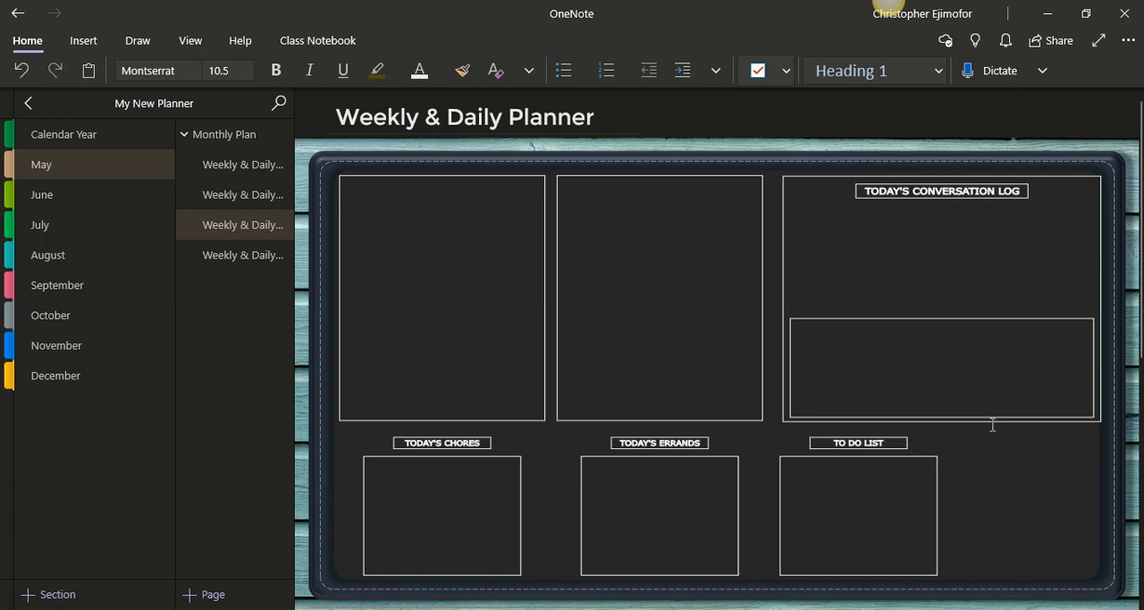
{"action": "right_click", "coordinate": [1010, 456]}
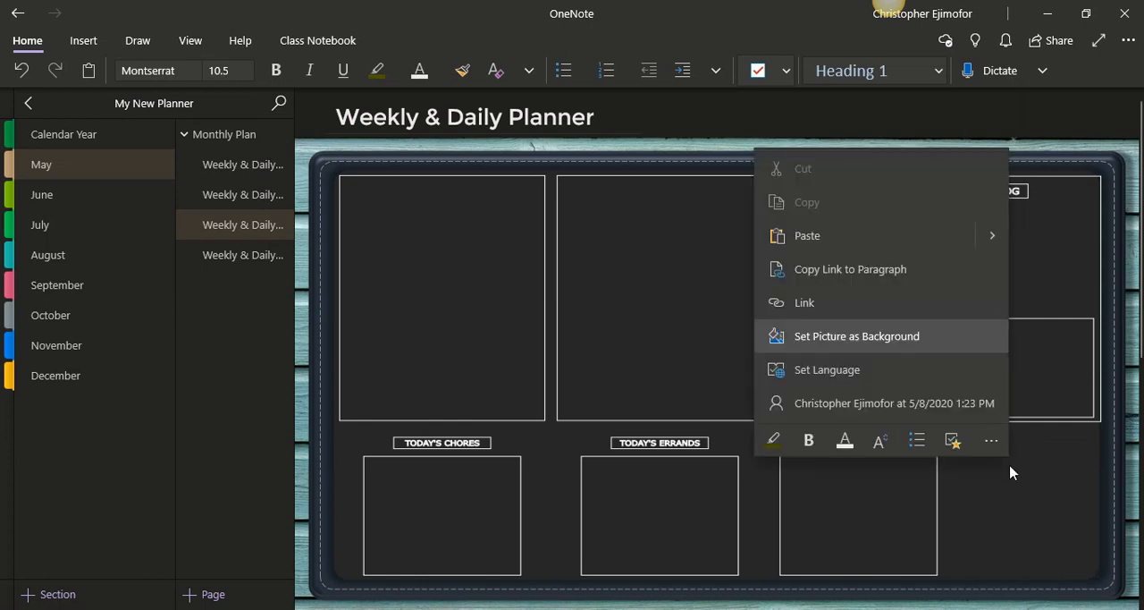
{"action": "left_click", "coordinate": [922, 340]}
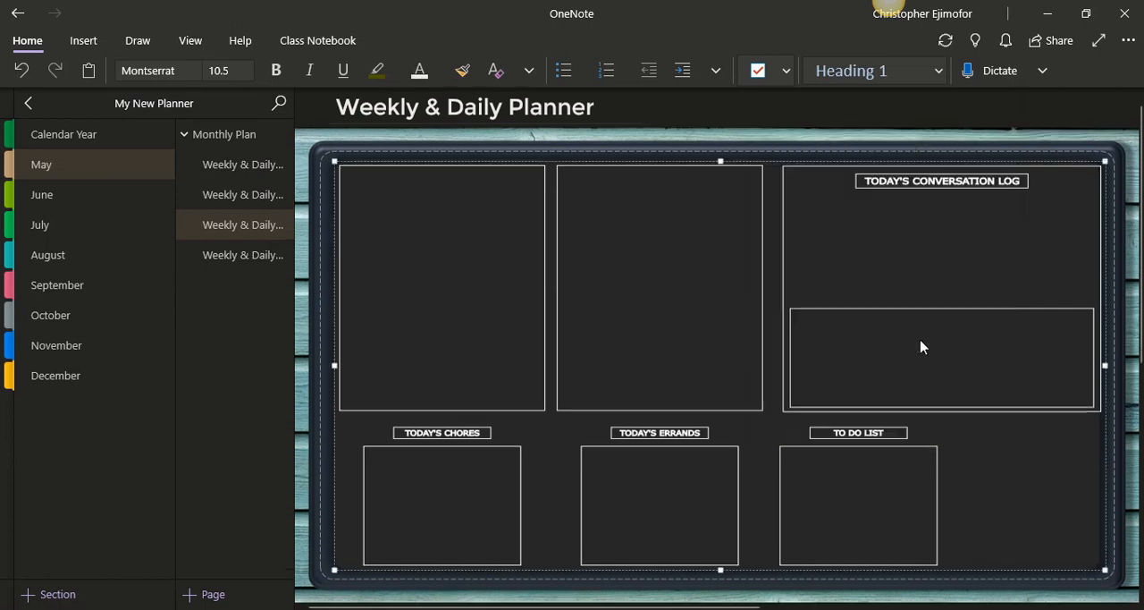
{"action": "right_click", "coordinate": [996, 473]}
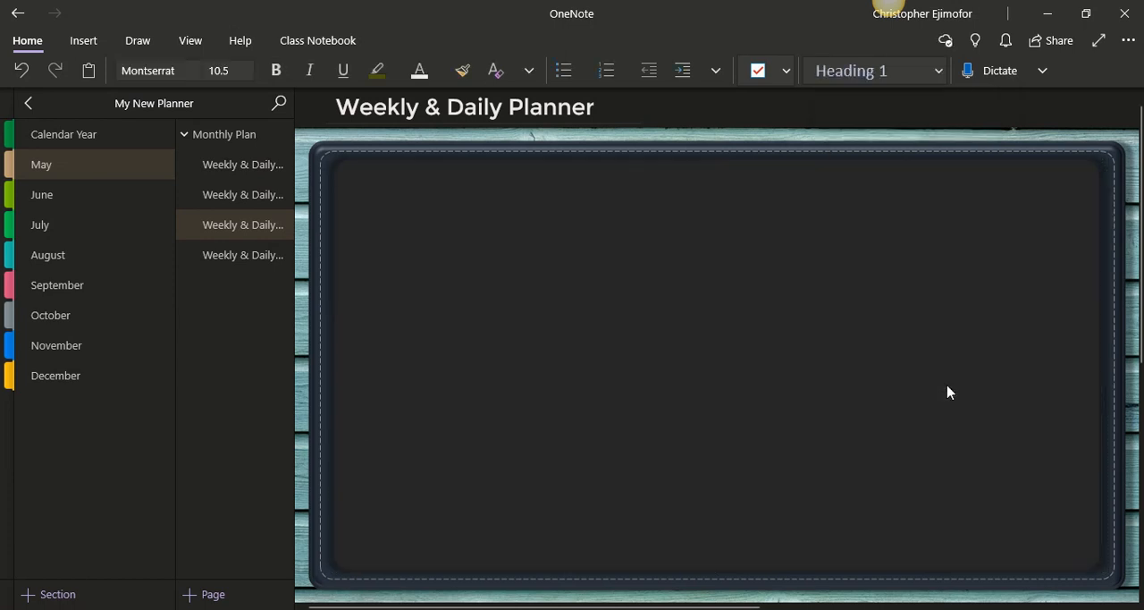
{"action": "right_click", "coordinate": [948, 393]}
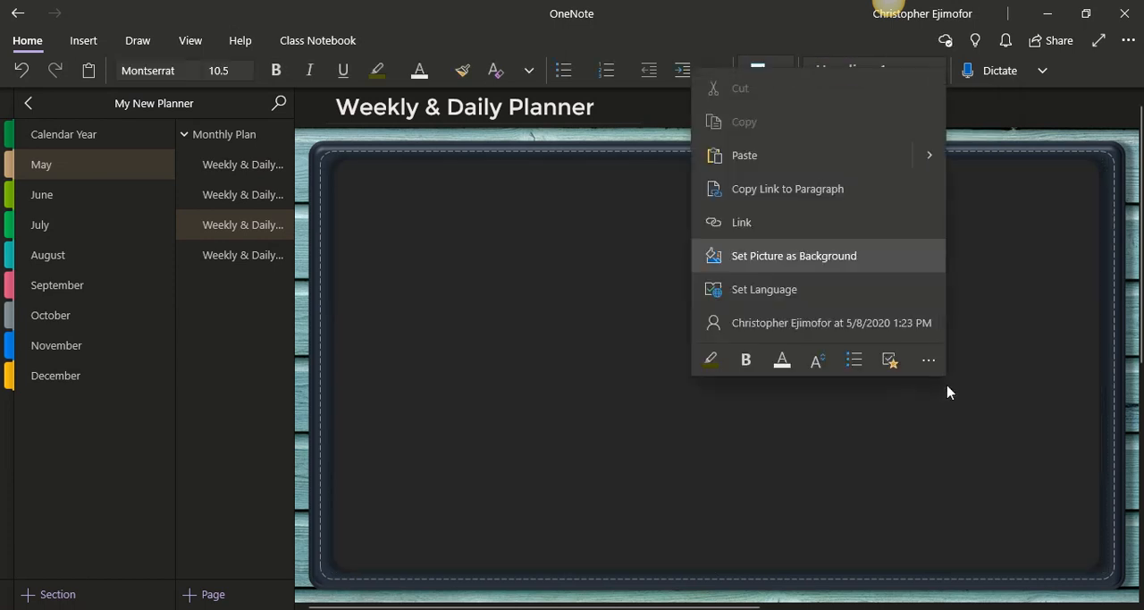
{"action": "left_click", "coordinate": [861, 257]}
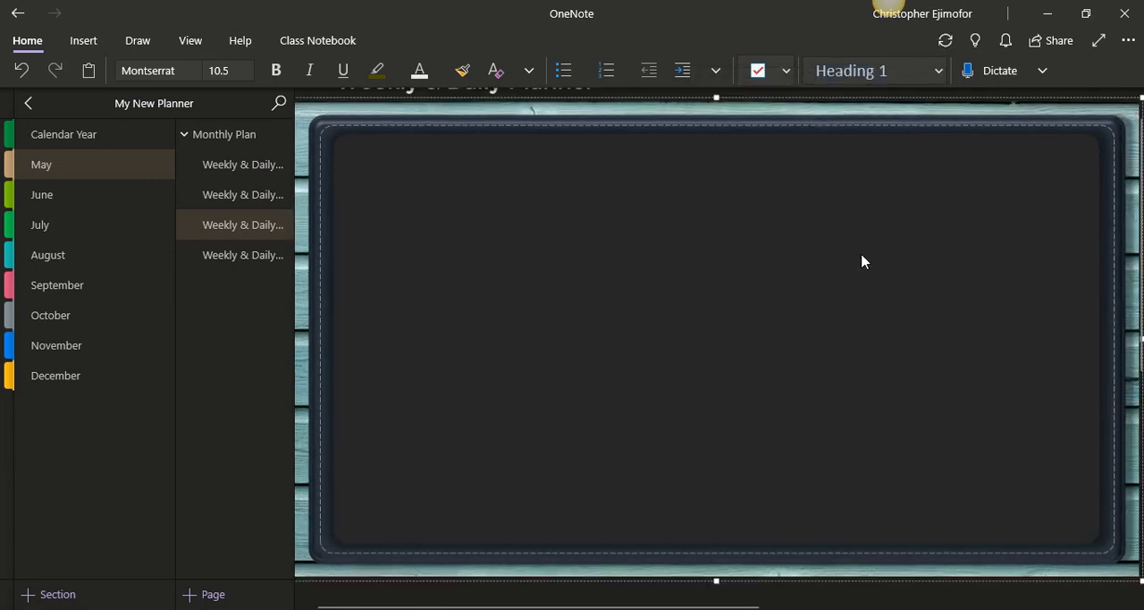
{"action": "right_click", "coordinate": [930, 301]}
{"action": "left_click", "coordinate": [1002, 573]}
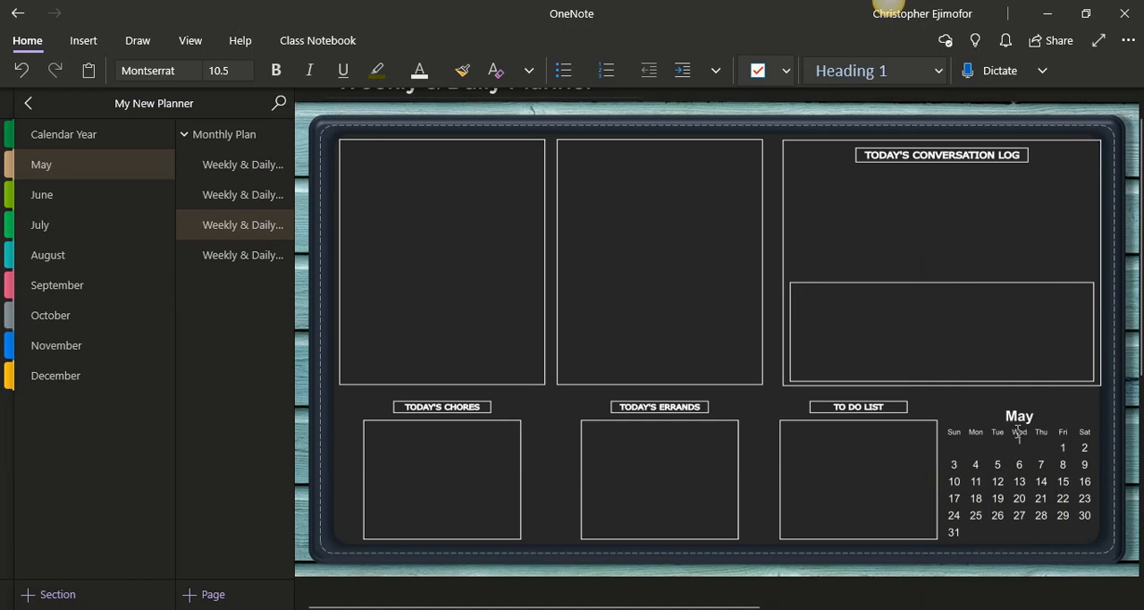
Enter some test text over the May calendar and erase it
{"action": "left_click", "coordinate": [1038, 445]}
{"action": "type", "text": "njfjfjf"}
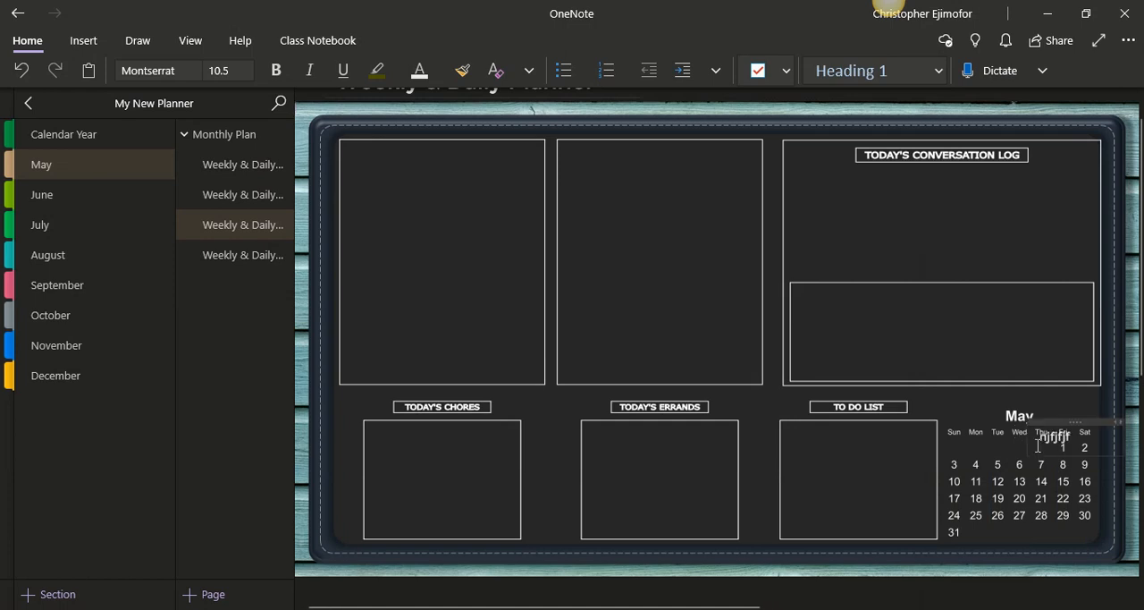
{"action": "key", "text": "BackSpace"}
{"action": "key", "text": "BackSpace"}
{"action": "key", "text": "BackSpace"}
{"action": "key", "text": "BackSpace"}
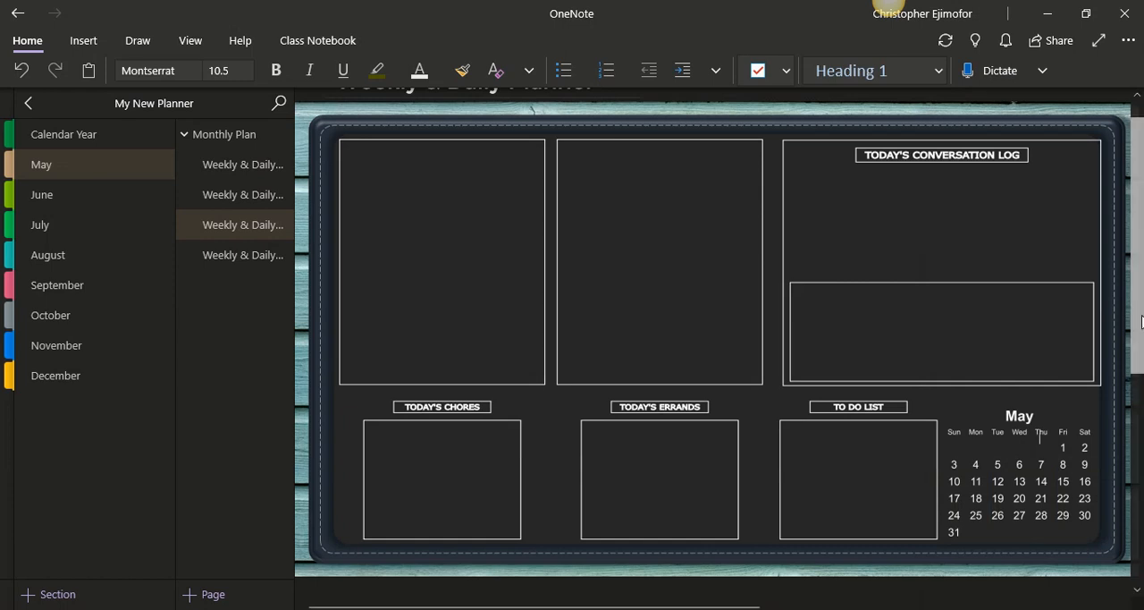
{"action": "scroll", "coordinate": [1142, 266], "scroll_direction": "up", "scroll_amount": 1}
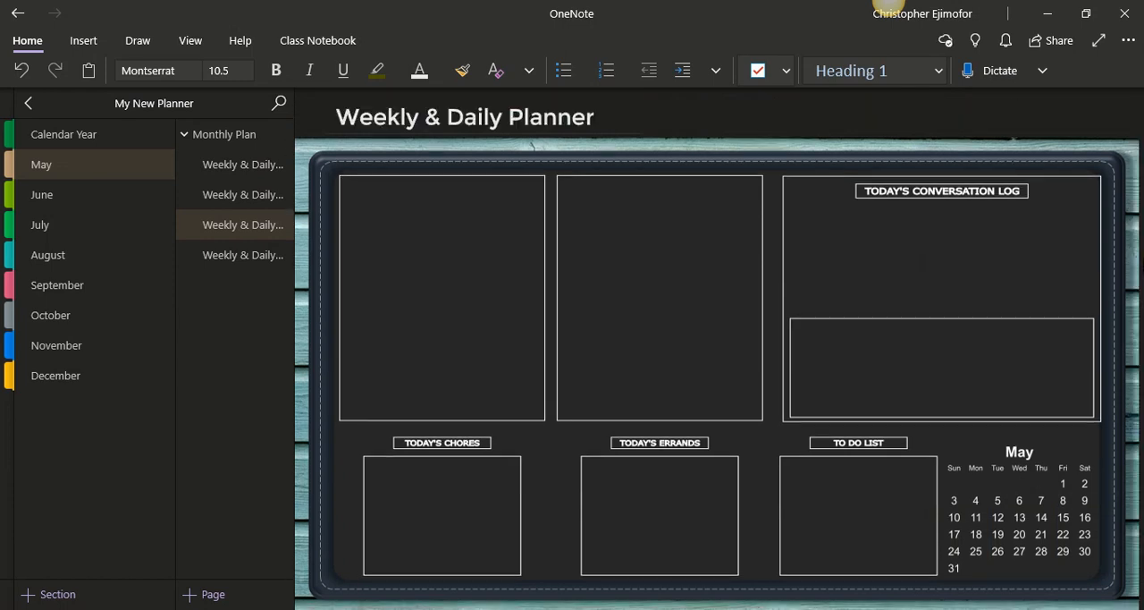
Examine the layout of the first Weekly & Daily Planner page and return to the third one
{"action": "left_click", "coordinate": [272, 164]}
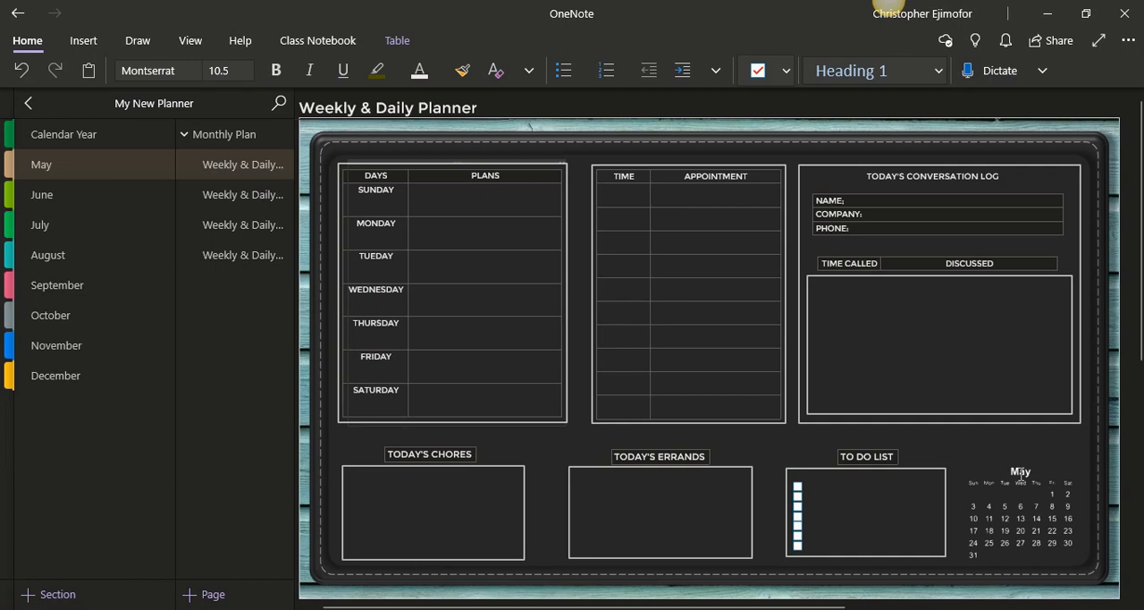
{"action": "left_click", "coordinate": [1019, 476]}
{"action": "left_click", "coordinate": [254, 233]}
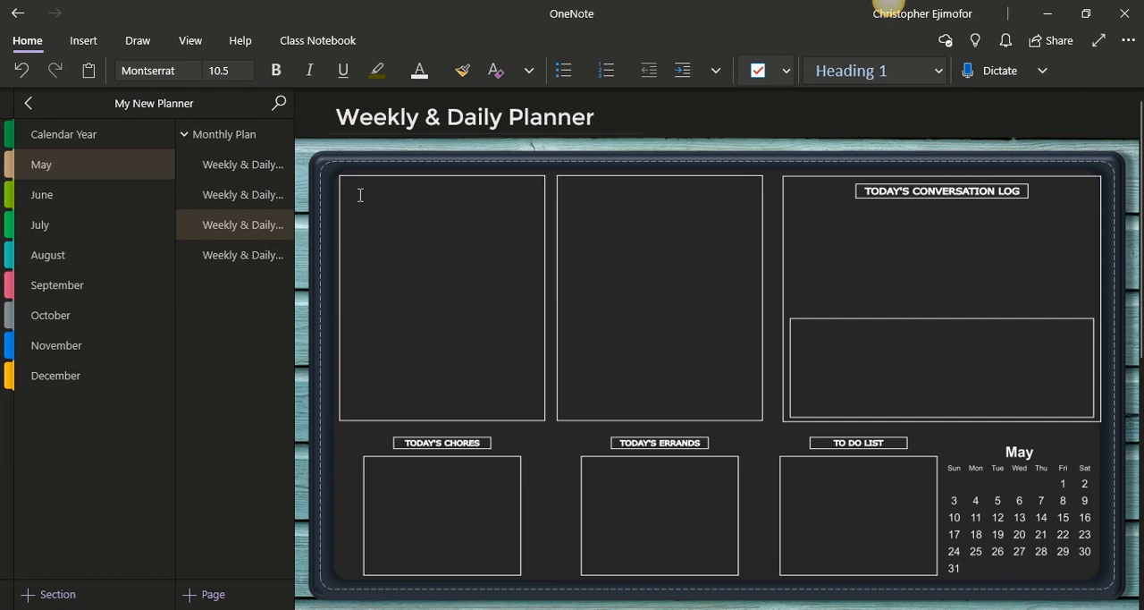
Insert a 2 x 8 table on the third Weekly & Daily Planner page
{"action": "left_click", "coordinate": [84, 52]}
{"action": "left_click", "coordinate": [93, 77]}
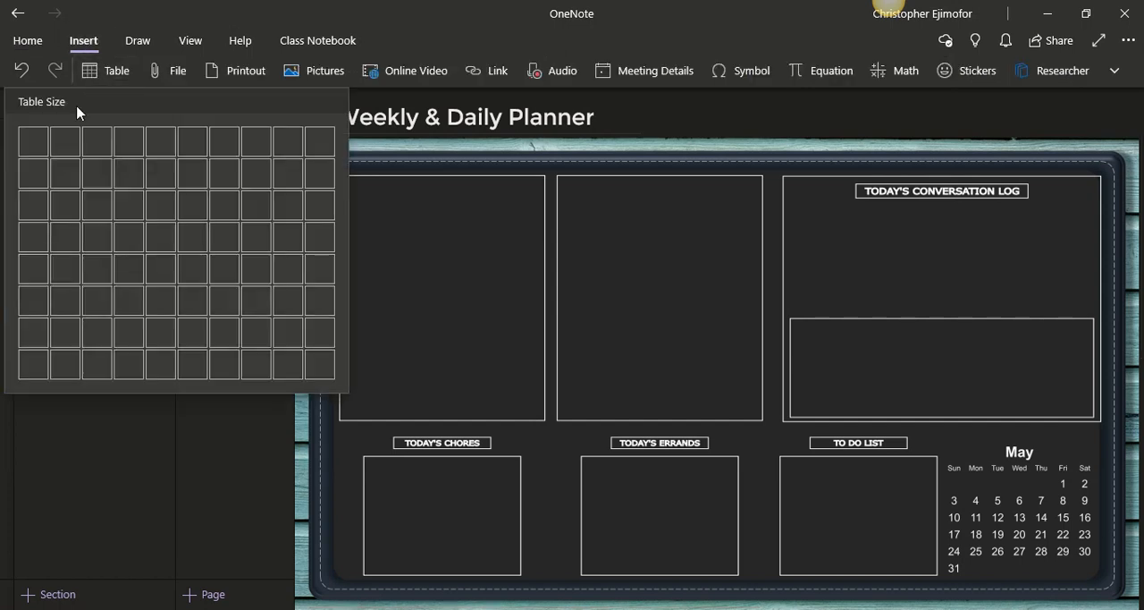
{"action": "left_click", "coordinate": [54, 365]}
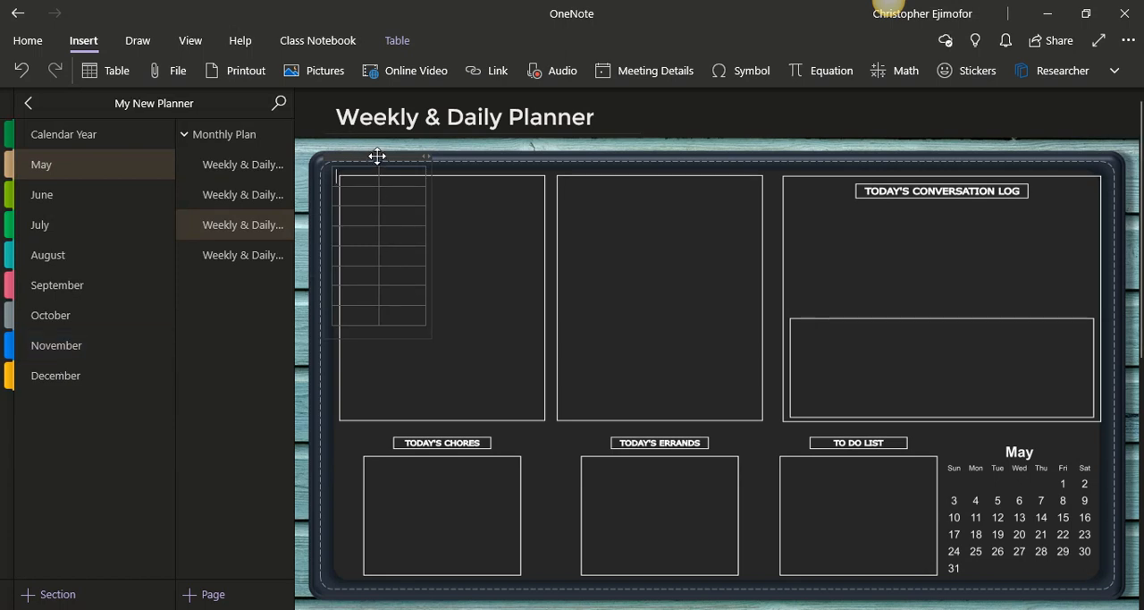
Move the table into the upper-left planner box and widen both columns to span the box's width
{"action": "mouse_move", "coordinate": [378, 155]}
{"action": "left_mouse_down"}
{"action": "mouse_move", "coordinate": [409, 191]}
{"action": "mouse_move", "coordinate": [390, 170]}
{"action": "left_mouse_up"}
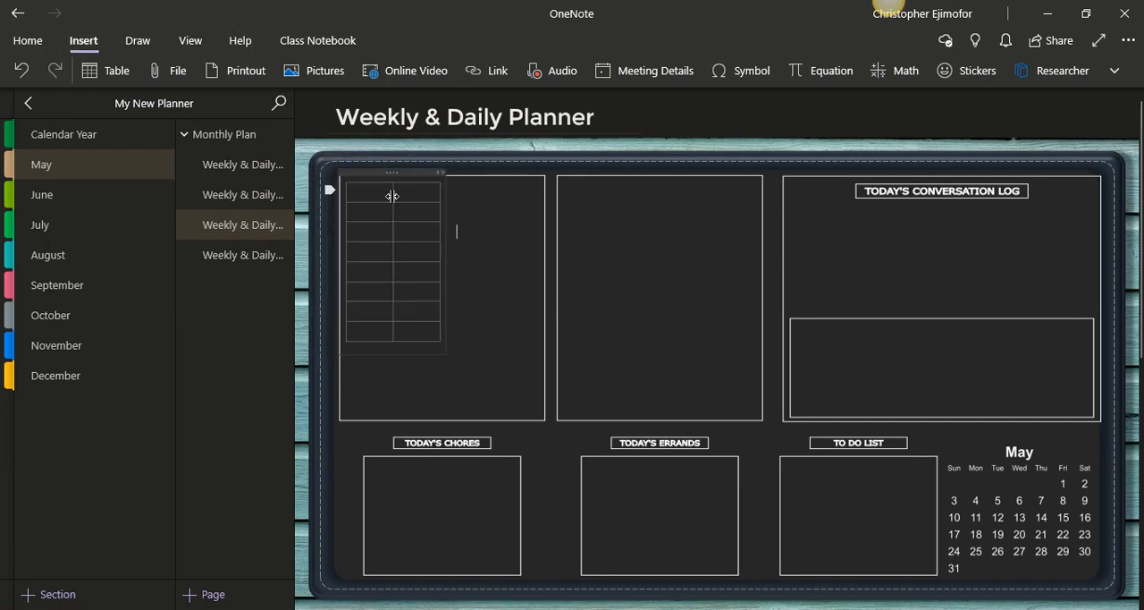
{"action": "left_click_drag", "start_coordinate": [393, 194], "coordinate": [409, 197]}
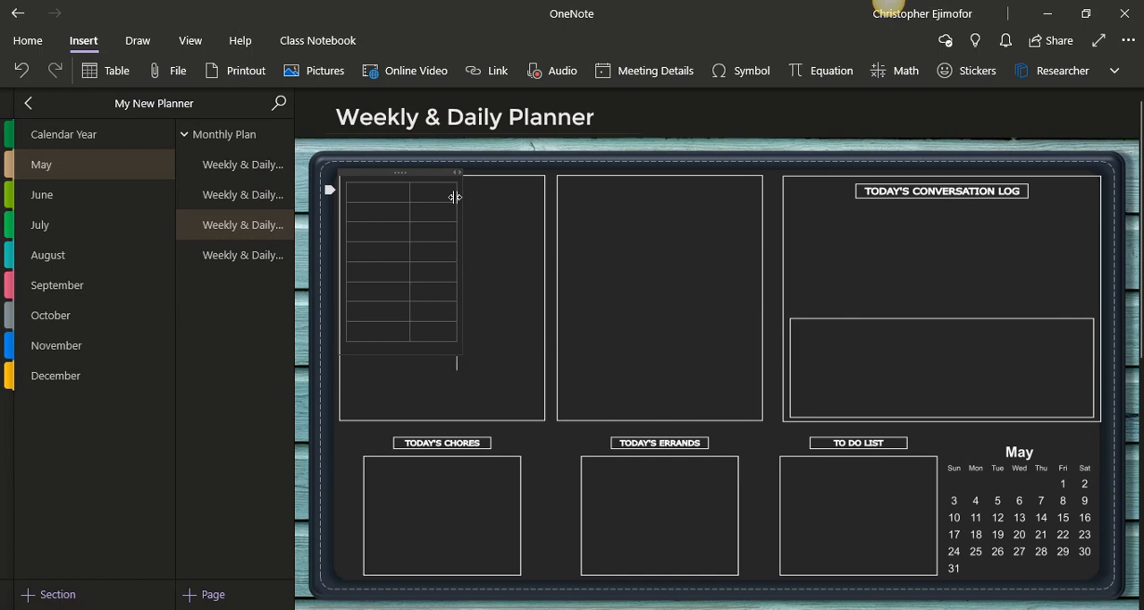
{"action": "left_click_drag", "start_coordinate": [455, 197], "coordinate": [537, 205]}
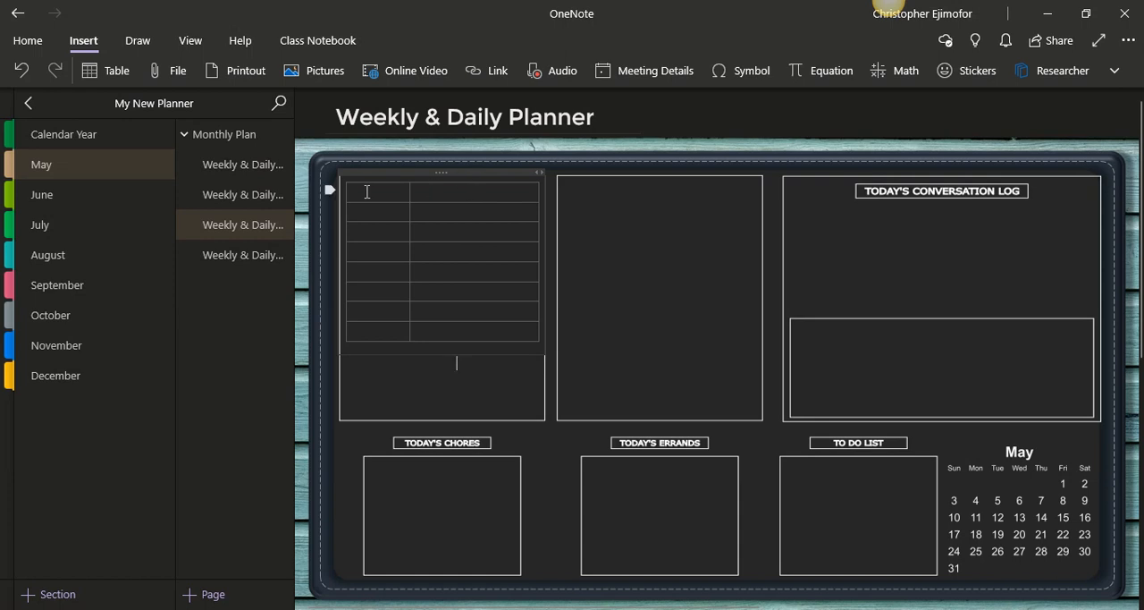
Center the text alignment of the first row of the table in the upper-left planner box
{"action": "left_click_drag", "start_coordinate": [366, 192], "coordinate": [538, 178]}
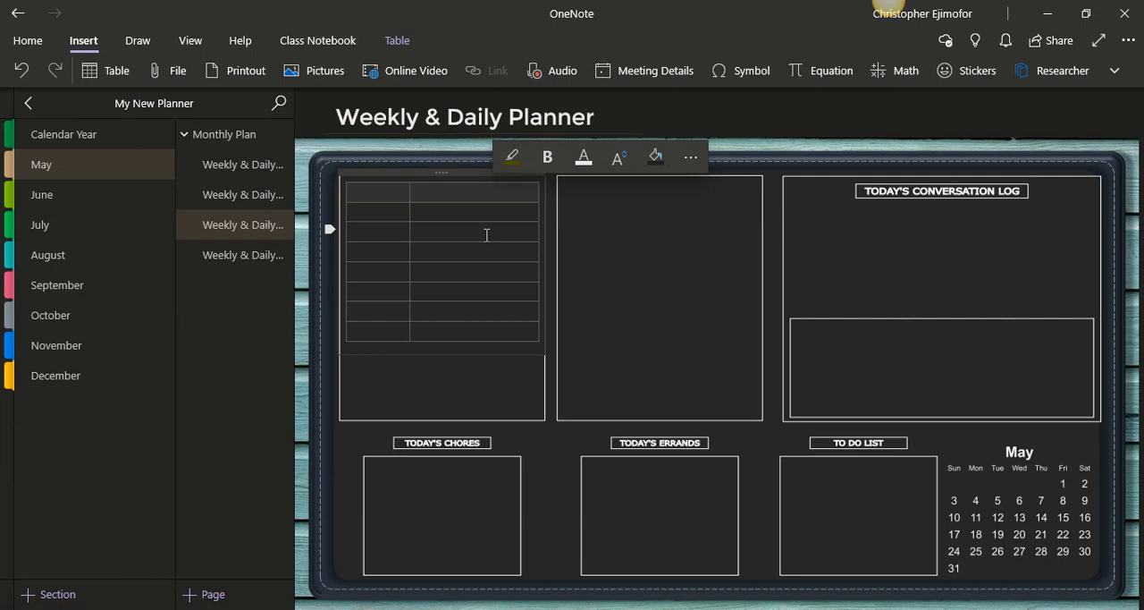
{"action": "left_click", "coordinate": [251, 165]}
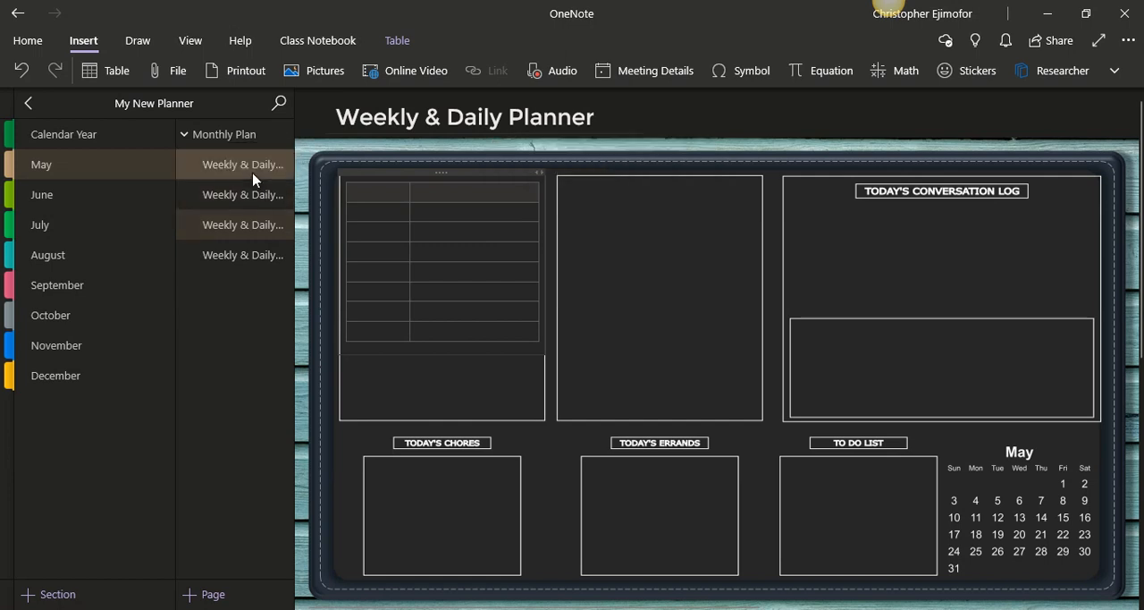
{"action": "left_click", "coordinate": [259, 226]}
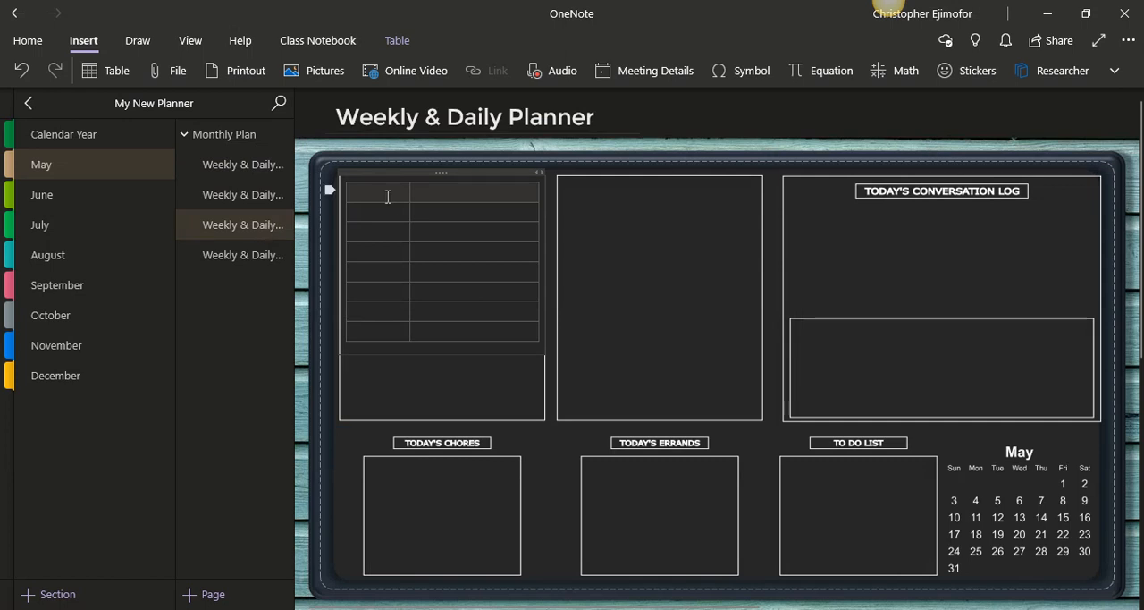
{"action": "left_click", "coordinate": [29, 41]}
{"action": "left_click", "coordinate": [719, 68]}
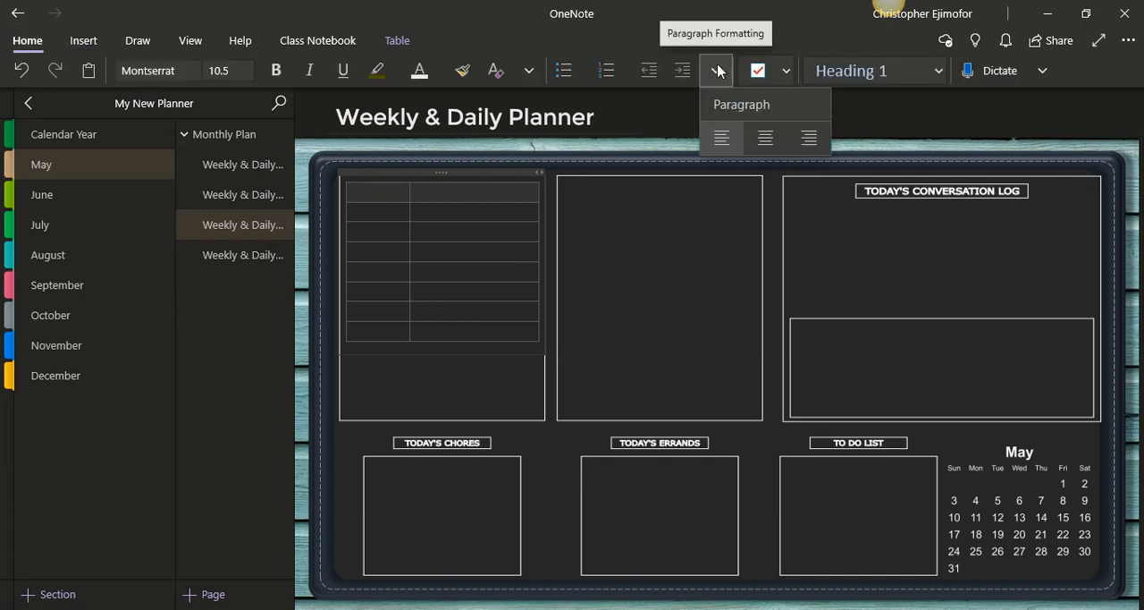
{"action": "left_click", "coordinate": [772, 139]}
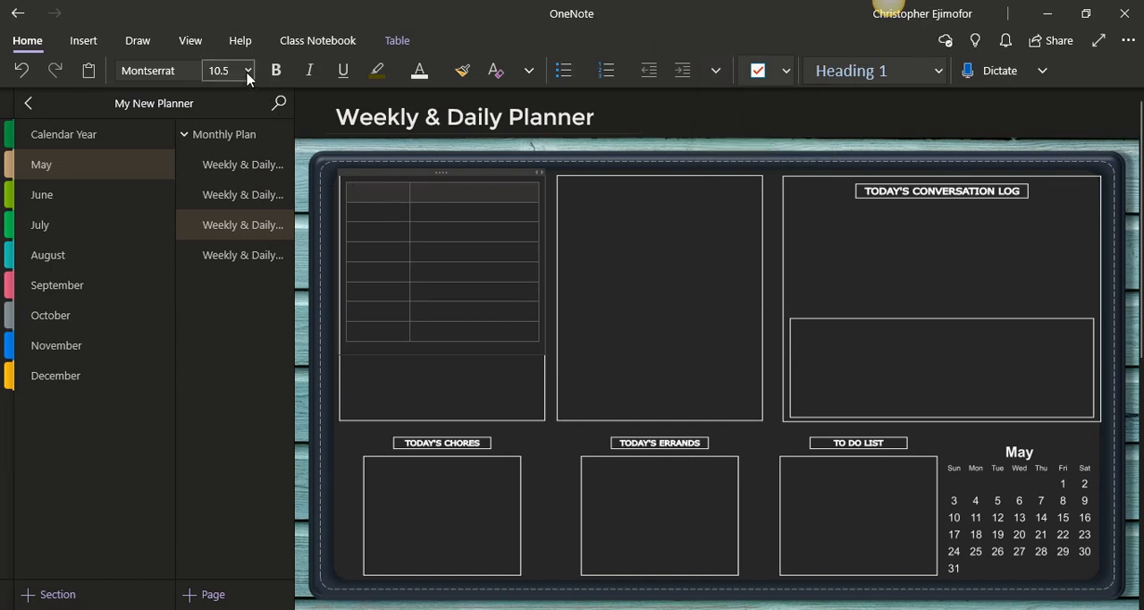
Enter the column headings DAYS and PLANS in the table's first row
{"action": "left_click", "coordinate": [381, 191]}
{"action": "type", "text": "DAY"}
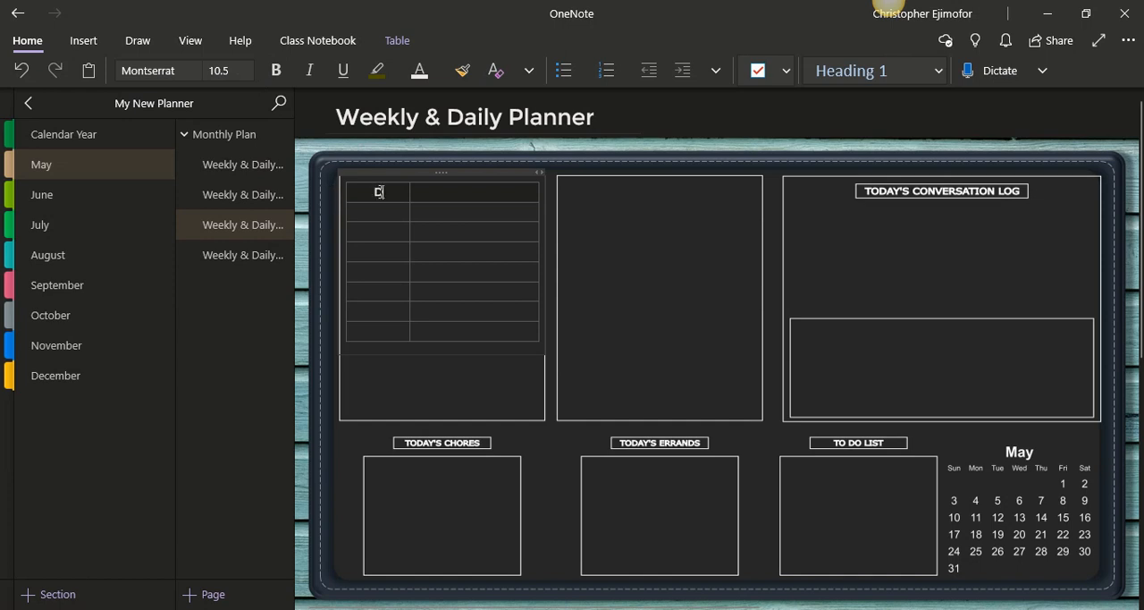
{"action": "type", "text": "S"}
{"action": "key", "text": "Tab"}
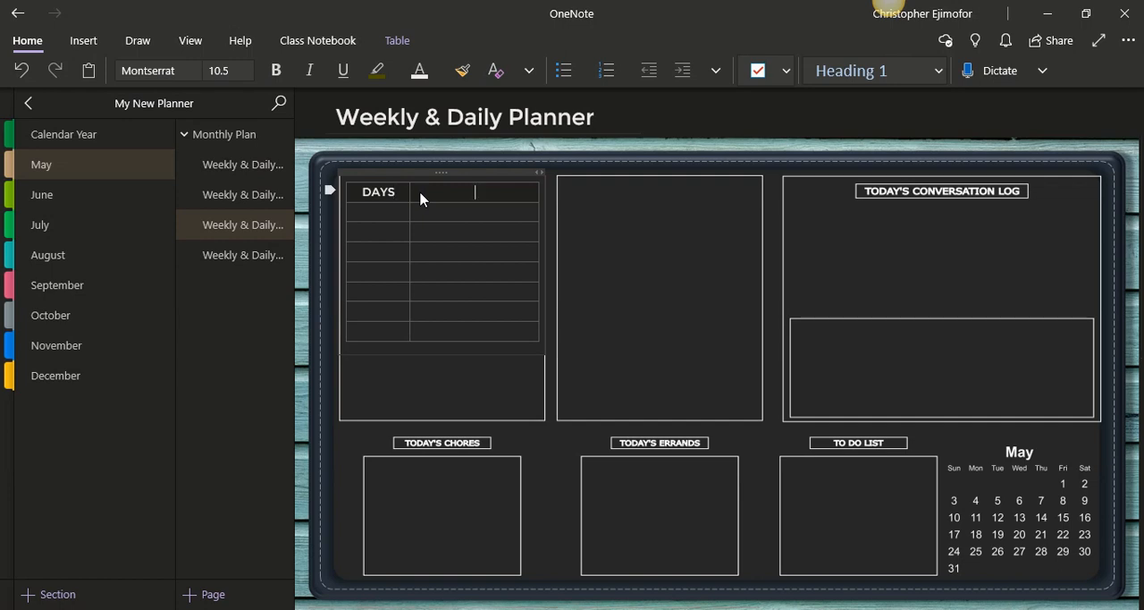
{"action": "type", "text": "PLANS"}
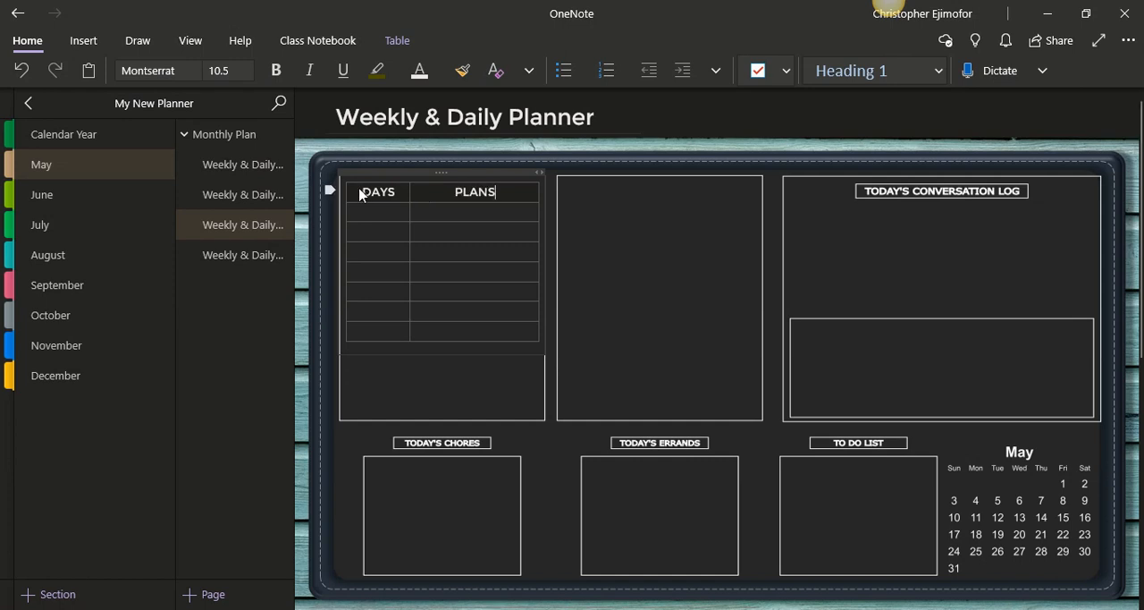
Reduce the DAYS and PLANS heading row to font size 9.5
{"action": "left_click_drag", "start_coordinate": [368, 189], "coordinate": [510, 184]}
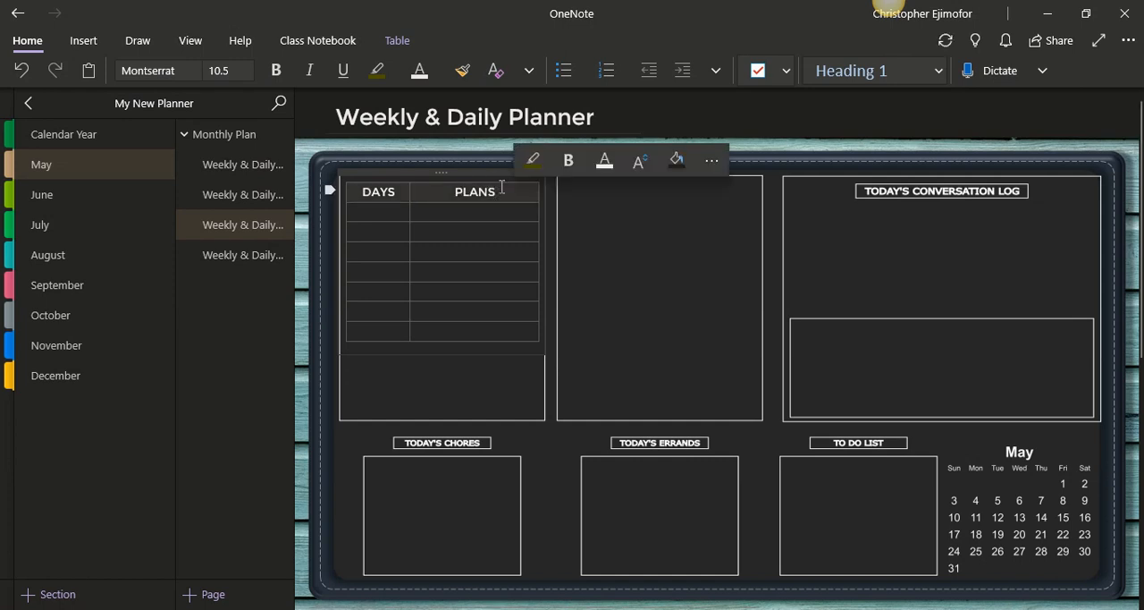
{"action": "left_click", "coordinate": [247, 70]}
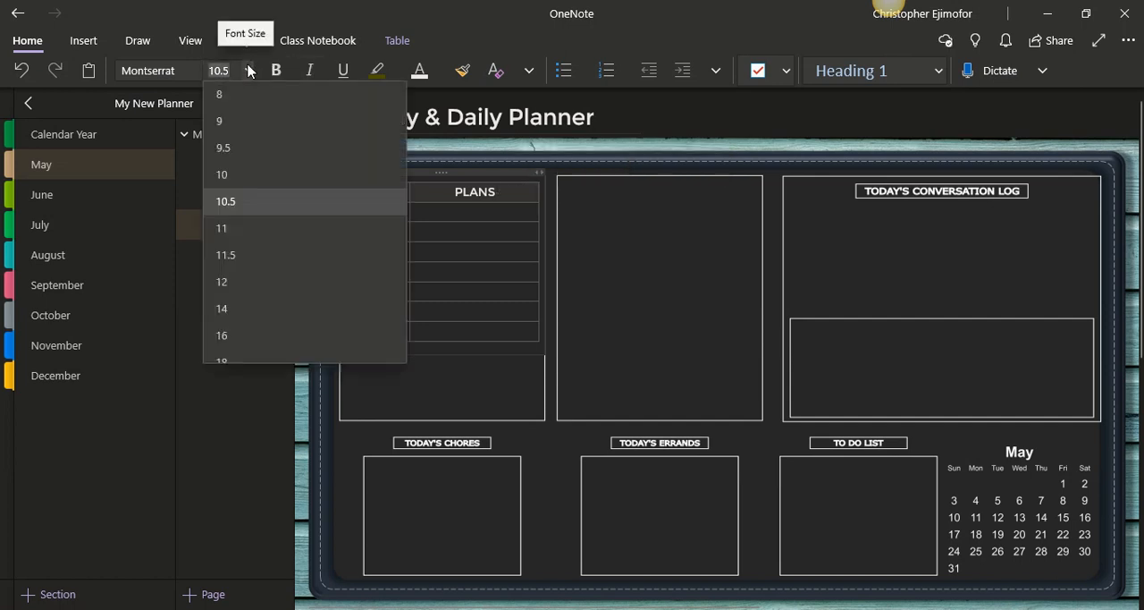
{"action": "left_click", "coordinate": [246, 176]}
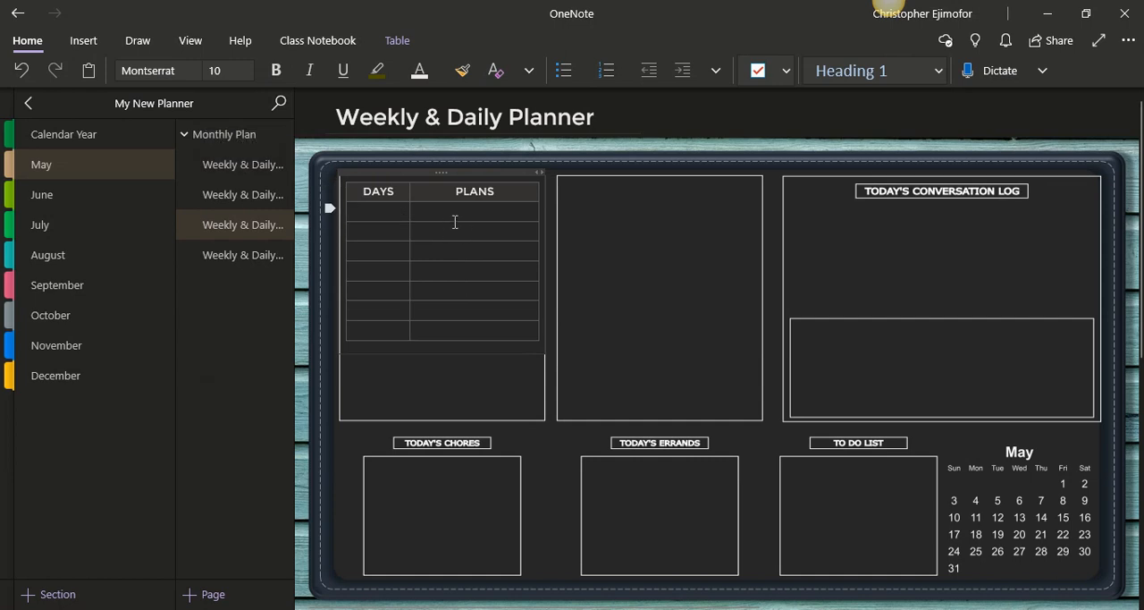
{"action": "left_click", "coordinate": [249, 71]}
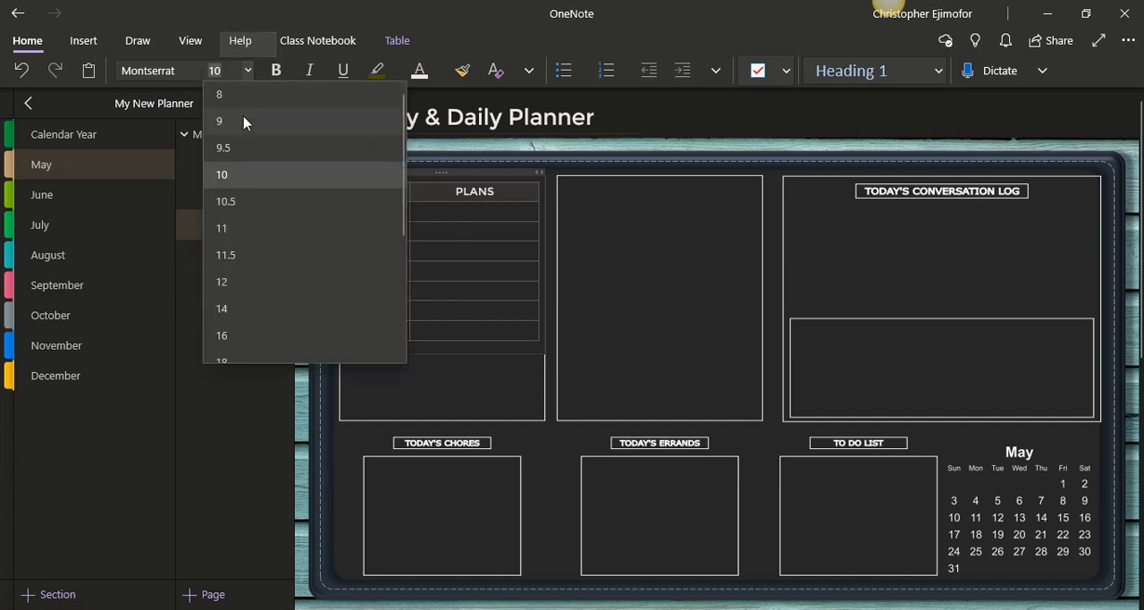
{"action": "left_click", "coordinate": [244, 149]}
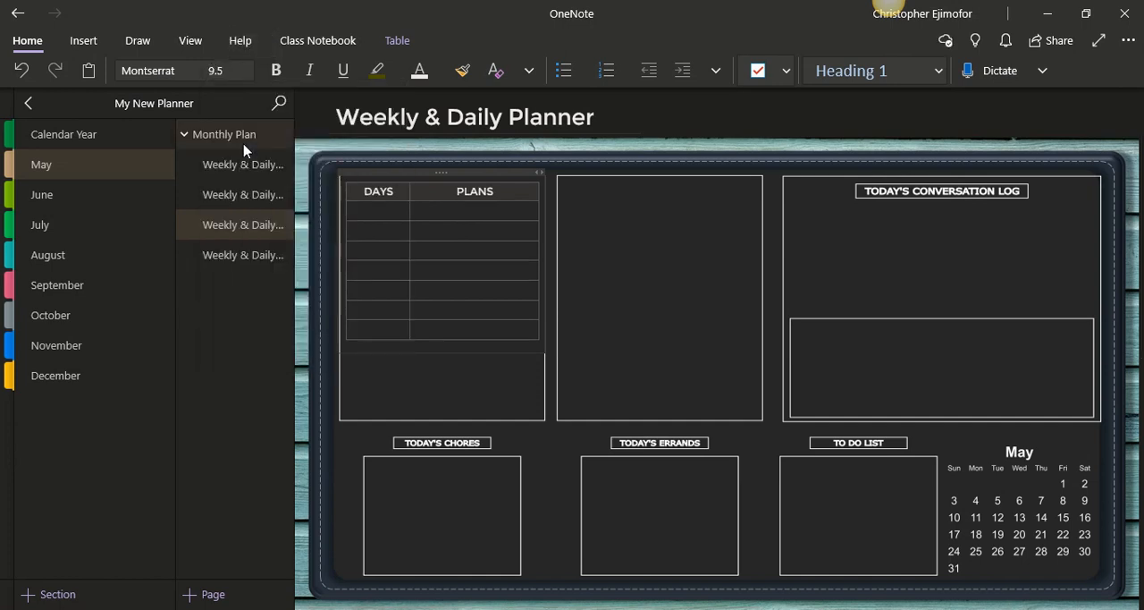
Center the empty rows below the headings and set their font size to 9
{"action": "left_click", "coordinate": [380, 213]}
{"action": "left_click_drag", "start_coordinate": [370, 209], "coordinate": [522, 331]}
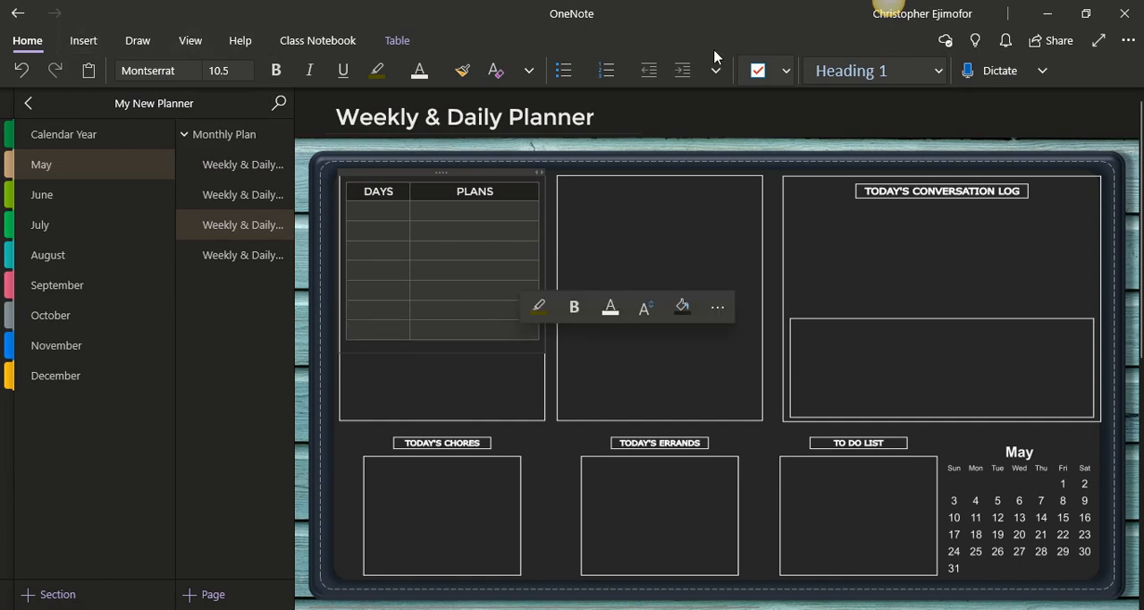
{"action": "left_click", "coordinate": [717, 71]}
{"action": "left_click", "coordinate": [763, 136]}
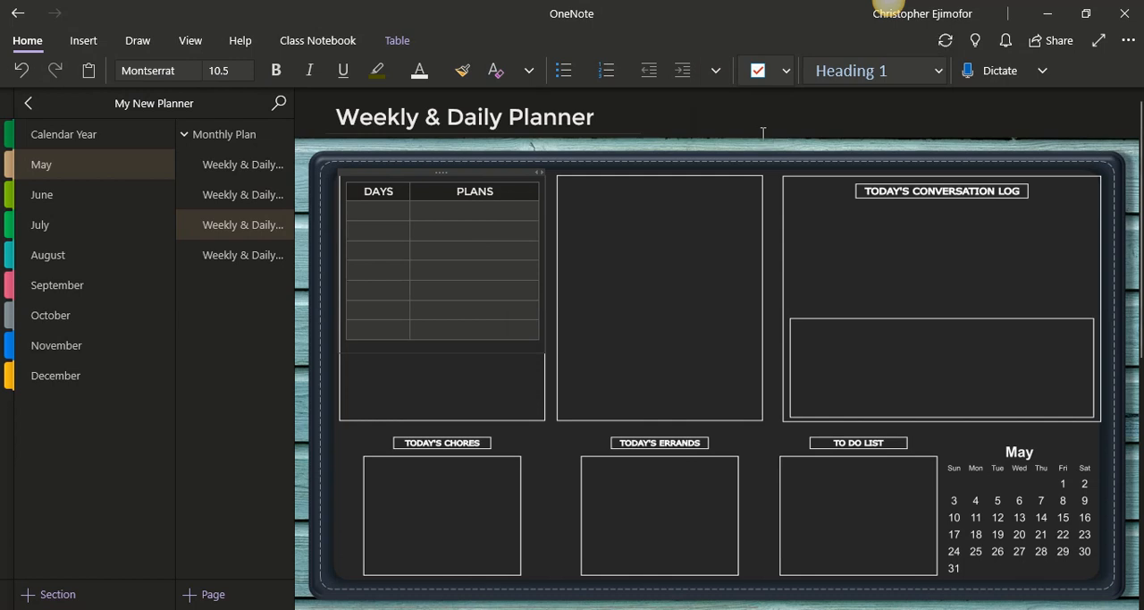
{"action": "left_click", "coordinate": [250, 70]}
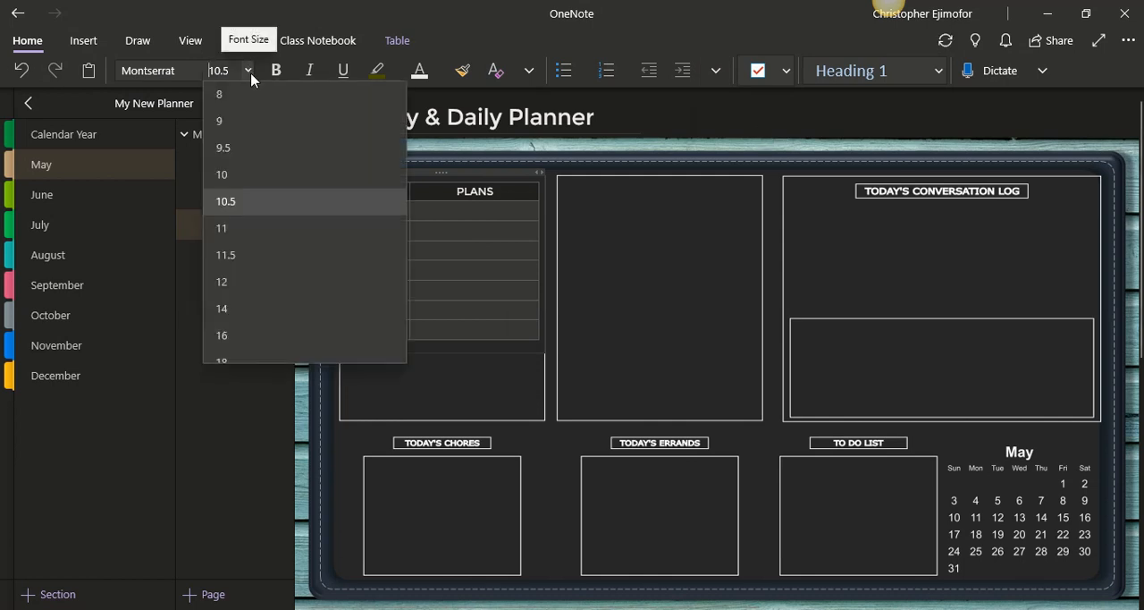
{"action": "left_click", "coordinate": [245, 123]}
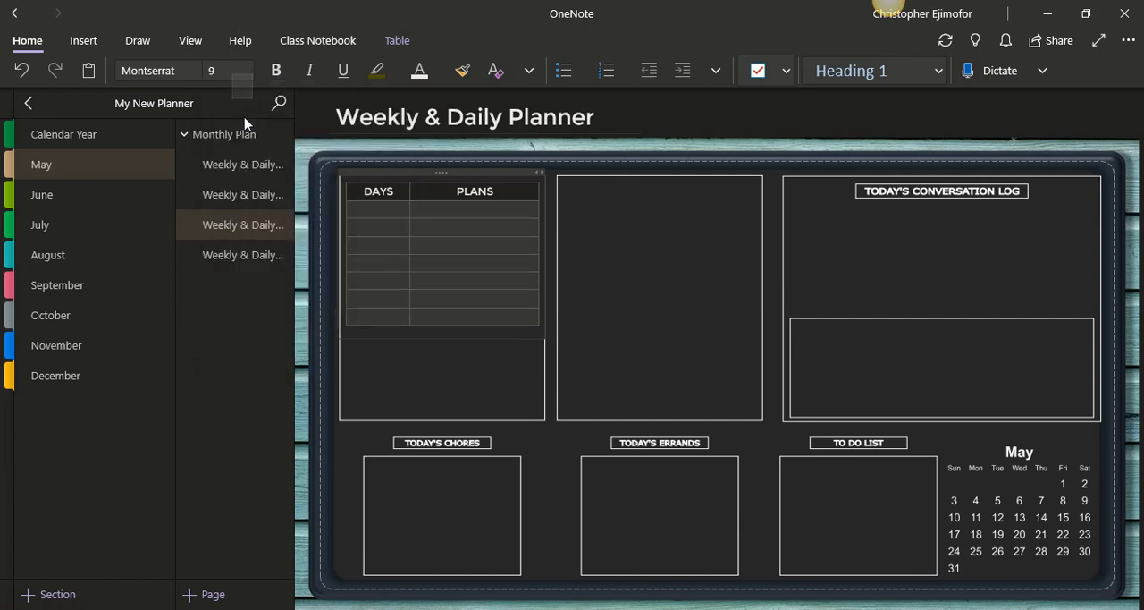
Fill the DAYS column with SUNDAY, MONDAY, TUESDAY and WEDNESDAY, one per row
{"action": "left_click", "coordinate": [367, 217]}
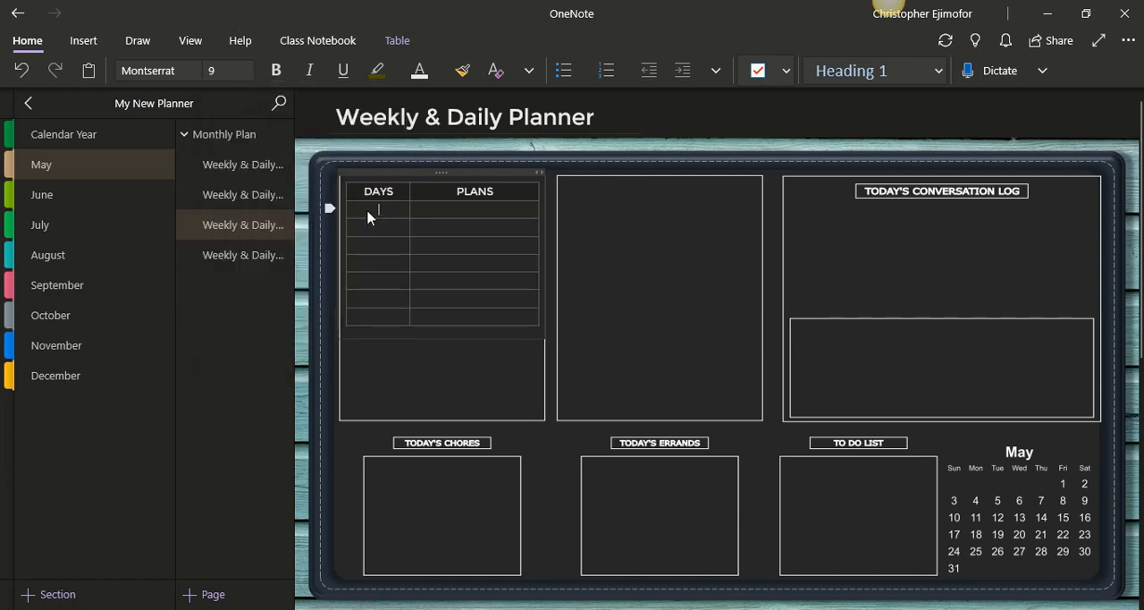
{"action": "type", "text": "SU"}
{"action": "type", "text": "NDAY"}
{"action": "type", "text": "MONDAY"}
{"action": "left_click", "coordinate": [375, 247]}
{"action": "type", "text": "TUESDAY"}
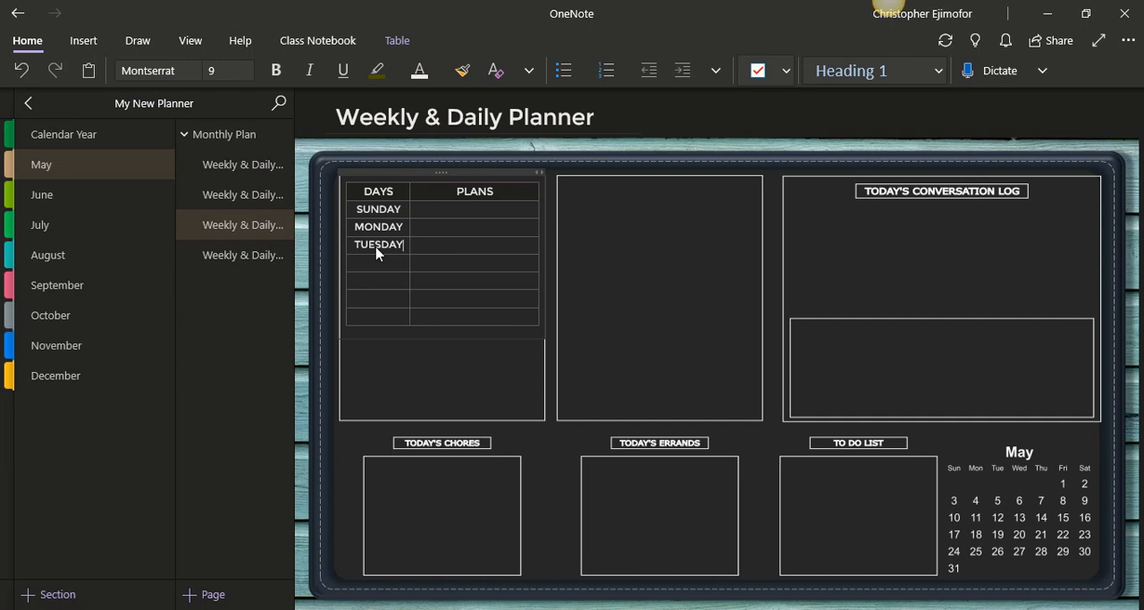
{"action": "key", "text": "Down"}
{"action": "type", "text": "WEDNESDAY"}
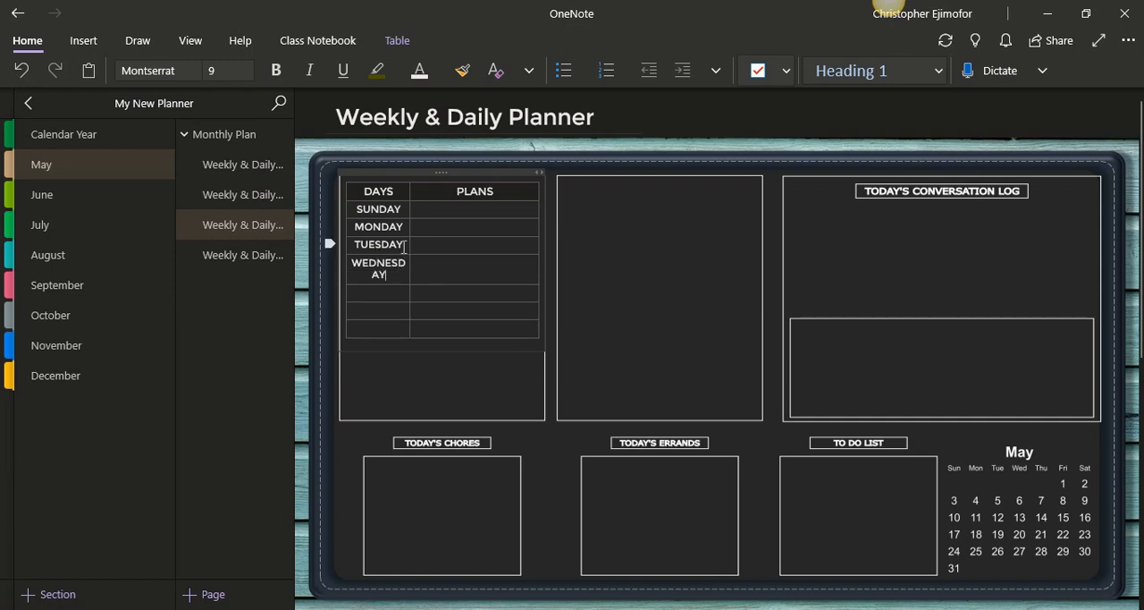
Set the rows below the headings to font size 8 and refit the table in its box with a slightly wider DAYS column
{"action": "left_click", "coordinate": [362, 208]}
{"action": "left_click", "coordinate": [358, 211]}
{"action": "left_click_drag", "start_coordinate": [360, 212], "coordinate": [398, 326]}
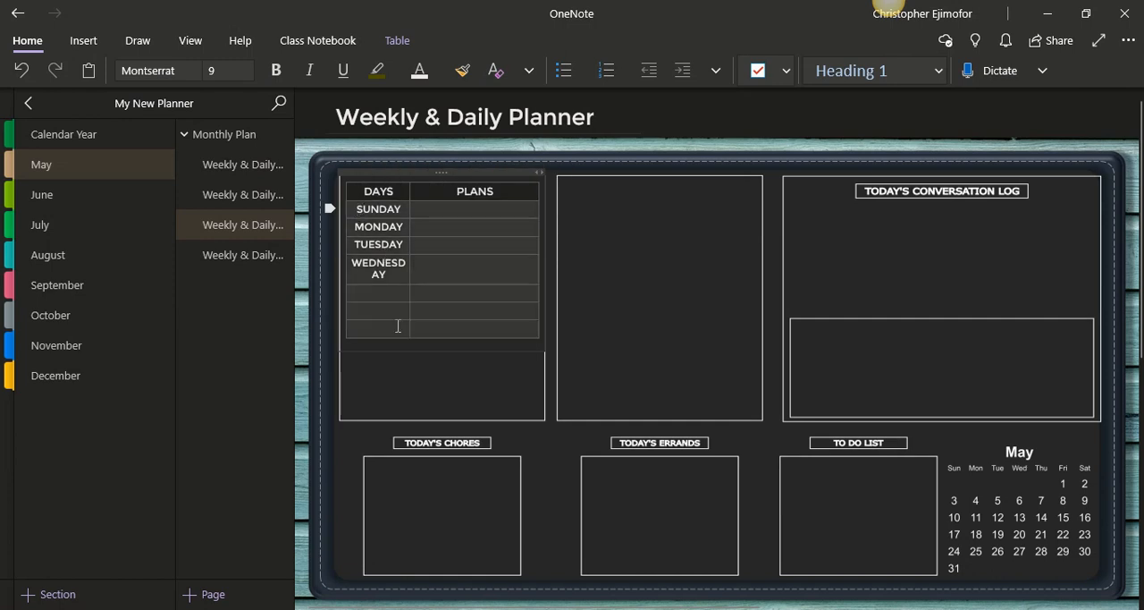
{"action": "left_click", "coordinate": [248, 71]}
{"action": "left_click", "coordinate": [239, 94]}
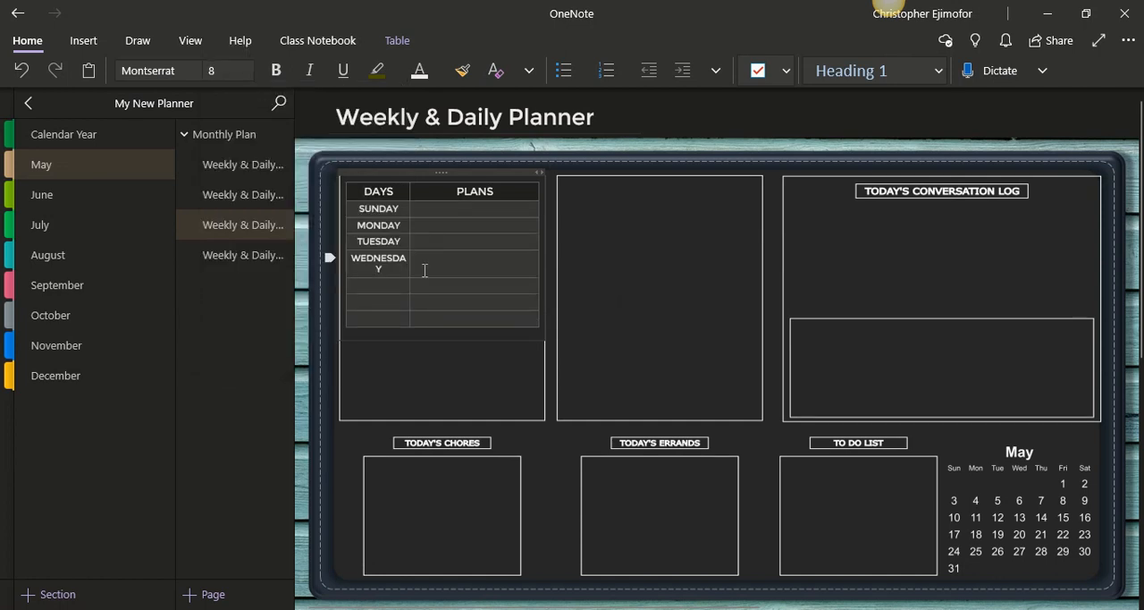
{"action": "left_click_drag", "start_coordinate": [411, 266], "coordinate": [418, 266]}
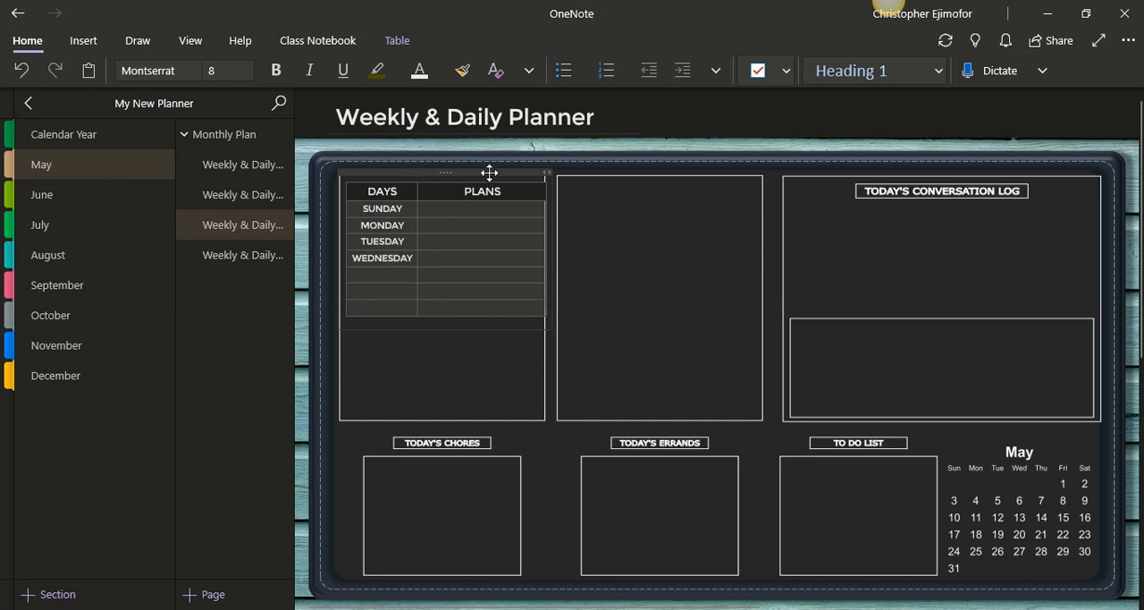
{"action": "left_click_drag", "start_coordinate": [488, 173], "coordinate": [487, 172]}
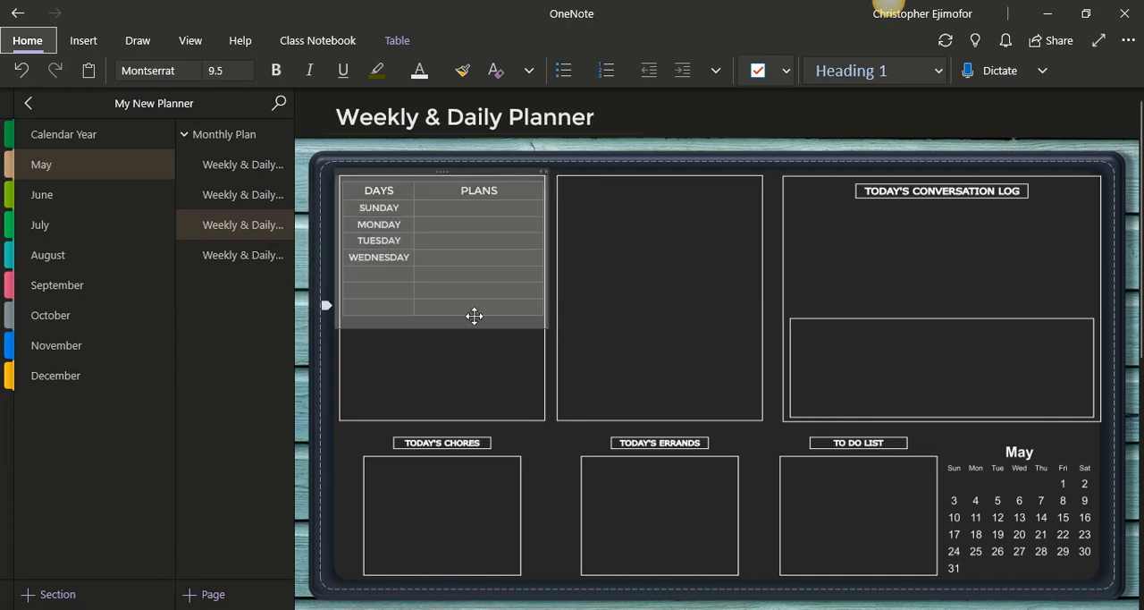
Complete the DAYS column with THURSDAY, FRIDAY and SATURDAY in the remaining rows
{"action": "left_click", "coordinate": [392, 276]}
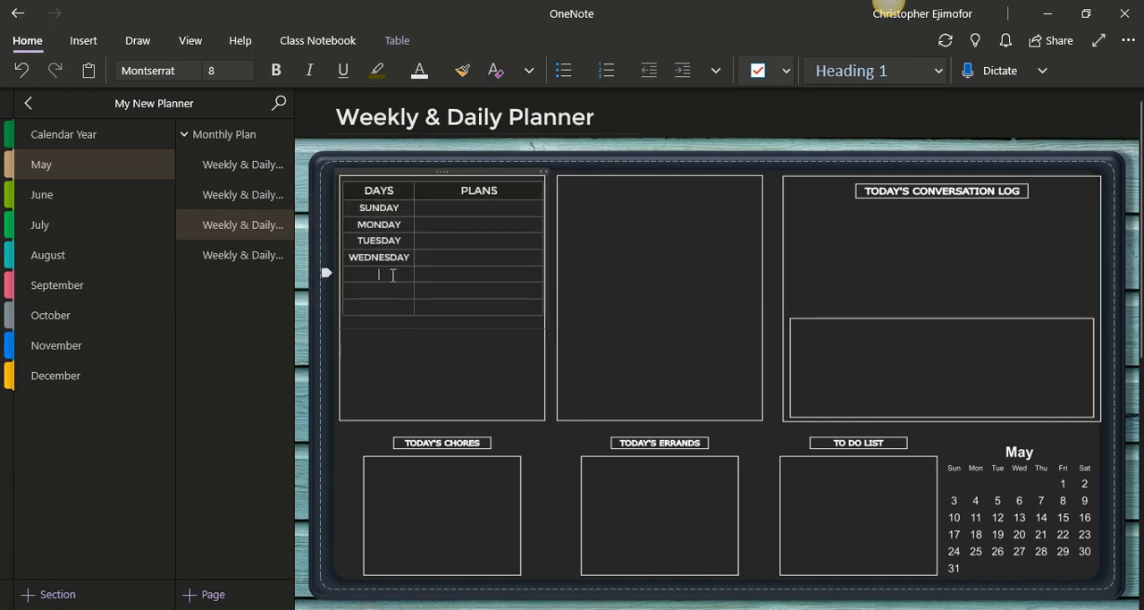
{"action": "type", "text": "THUR"}
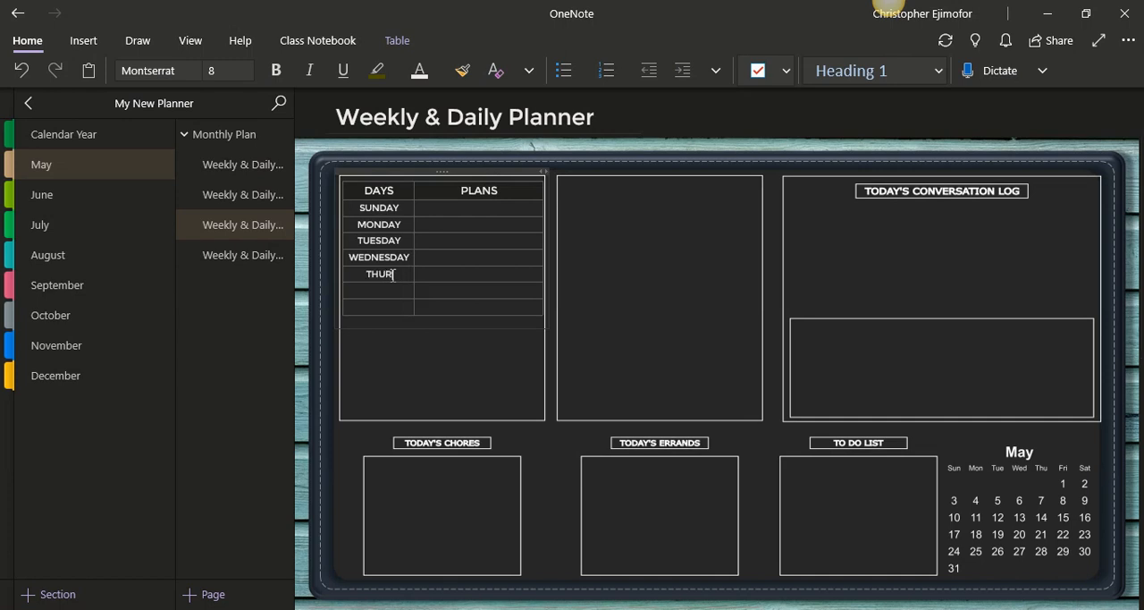
{"action": "type", "text": "SDAY"}
{"action": "left_click", "coordinate": [393, 286]}
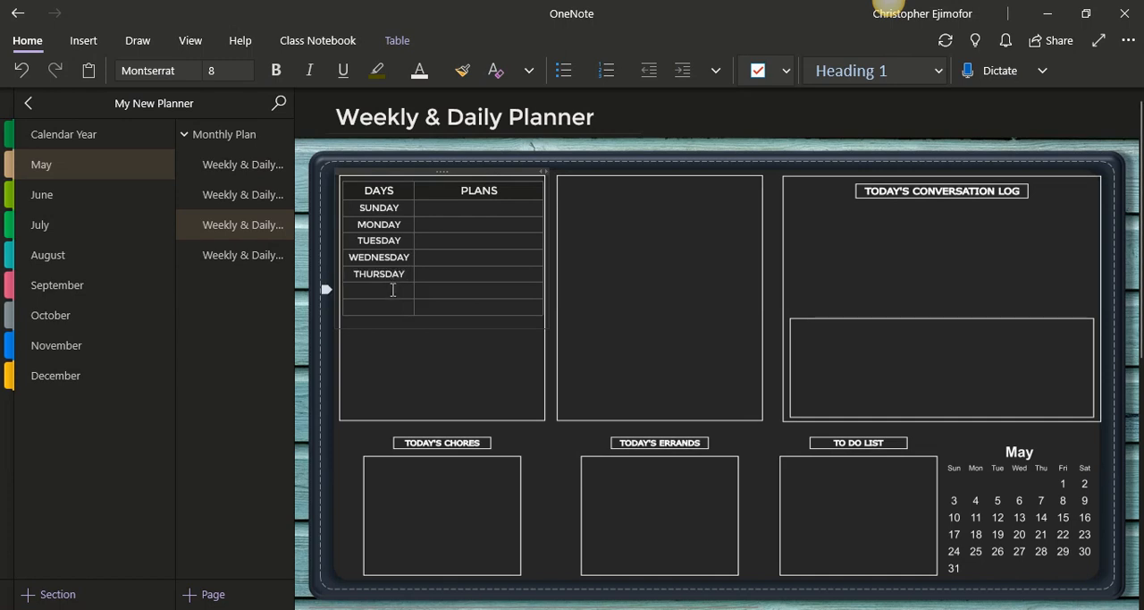
{"action": "type", "text": "FRIDAY"}
{"action": "left_click", "coordinate": [392, 307]}
{"action": "type", "text": "SATU"}
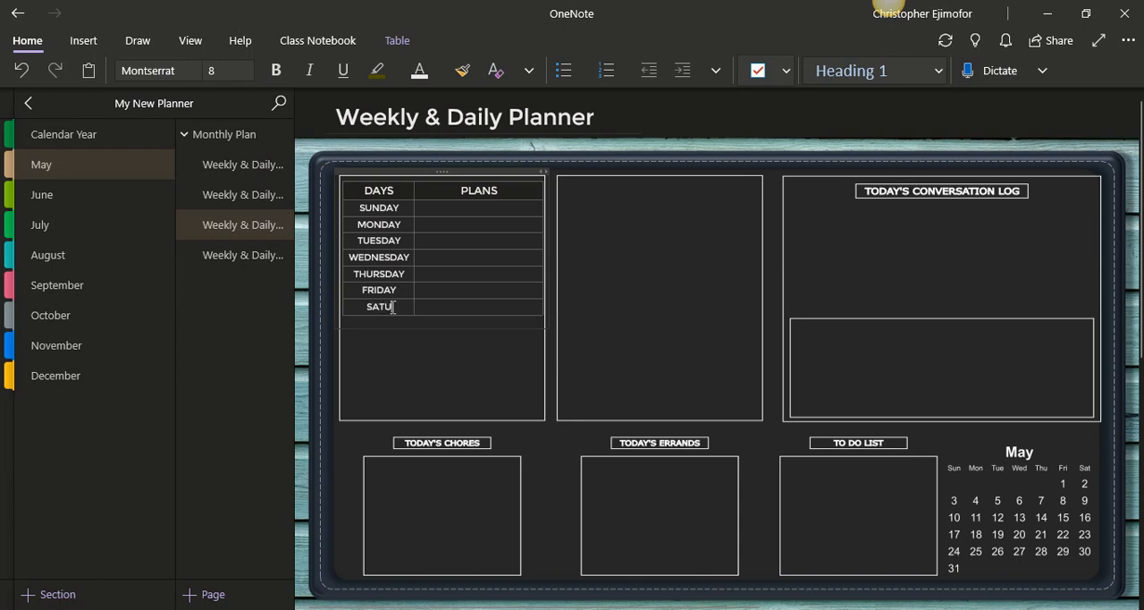
{"action": "type", "text": "RDAY"}
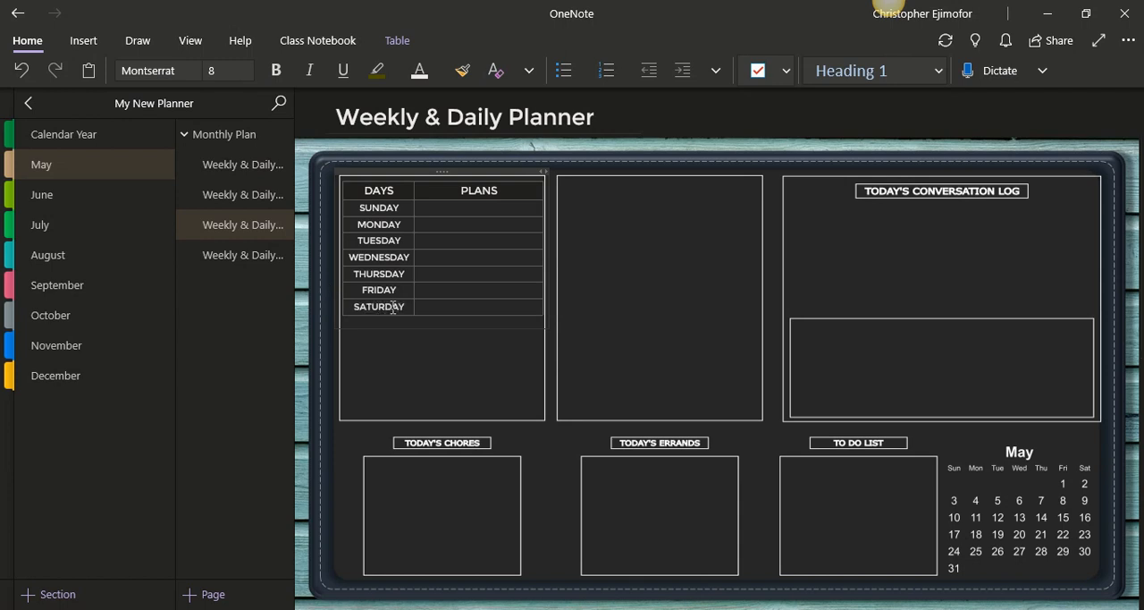
Make each row from SUNDAY to SATURDAY taller by adding a blank line in its PLANS cell
{"action": "left_click", "coordinate": [423, 217]}
{"action": "key", "text": "Return"}
{"action": "left_click", "coordinate": [423, 241]}
{"action": "key", "text": "Return"}
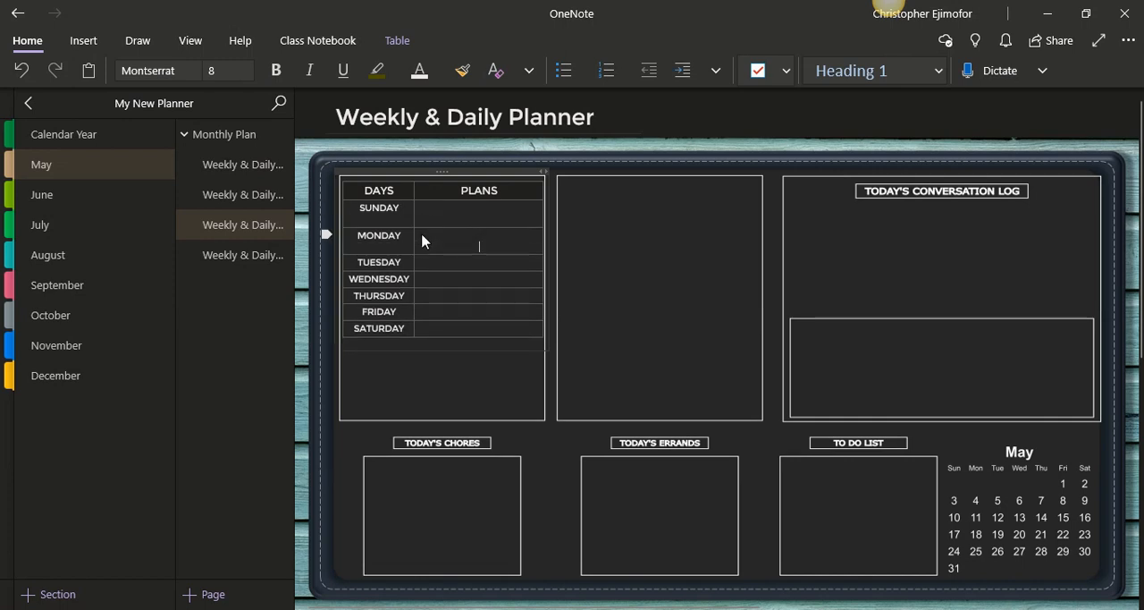
{"action": "key", "text": "Return"}
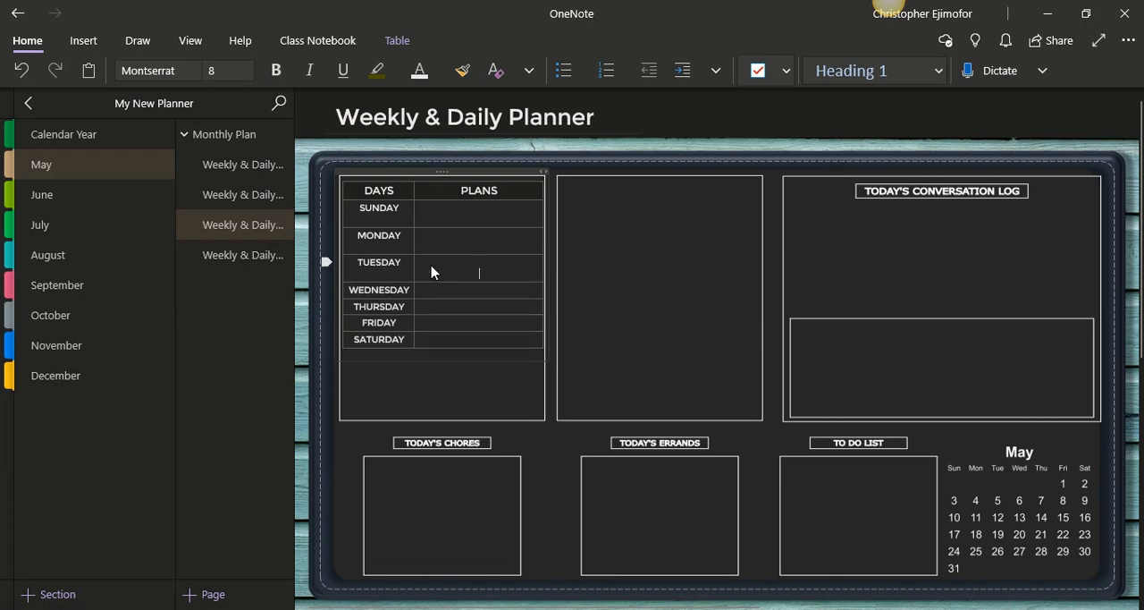
{"action": "left_click", "coordinate": [435, 296]}
{"action": "key", "text": "Return"}
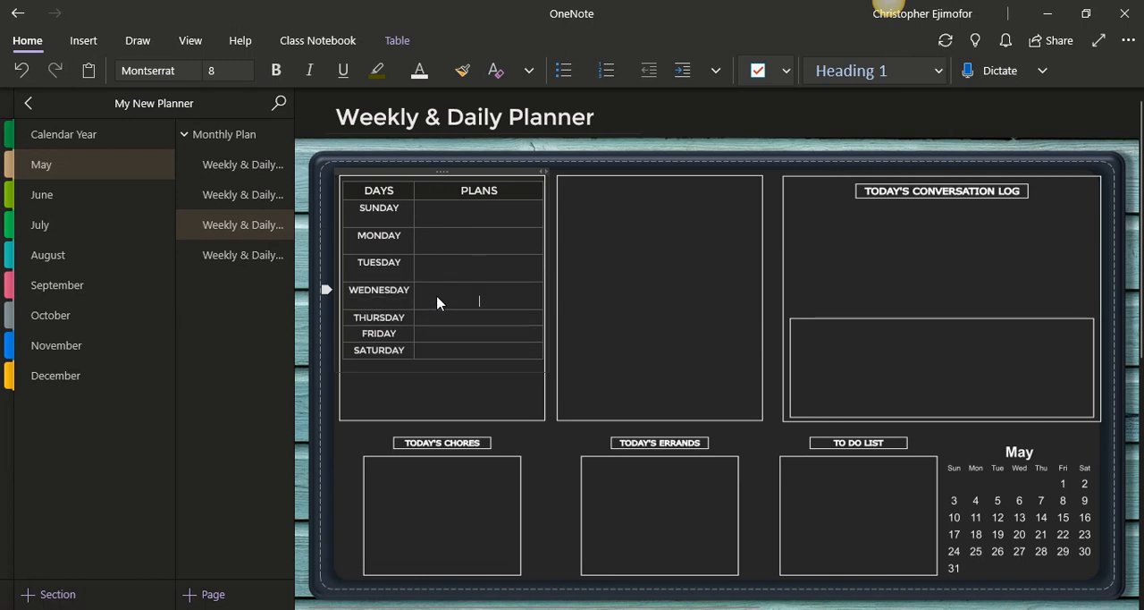
{"action": "left_click", "coordinate": [441, 311]}
{"action": "key", "text": "Return"}
{"action": "left_click", "coordinate": [445, 347]}
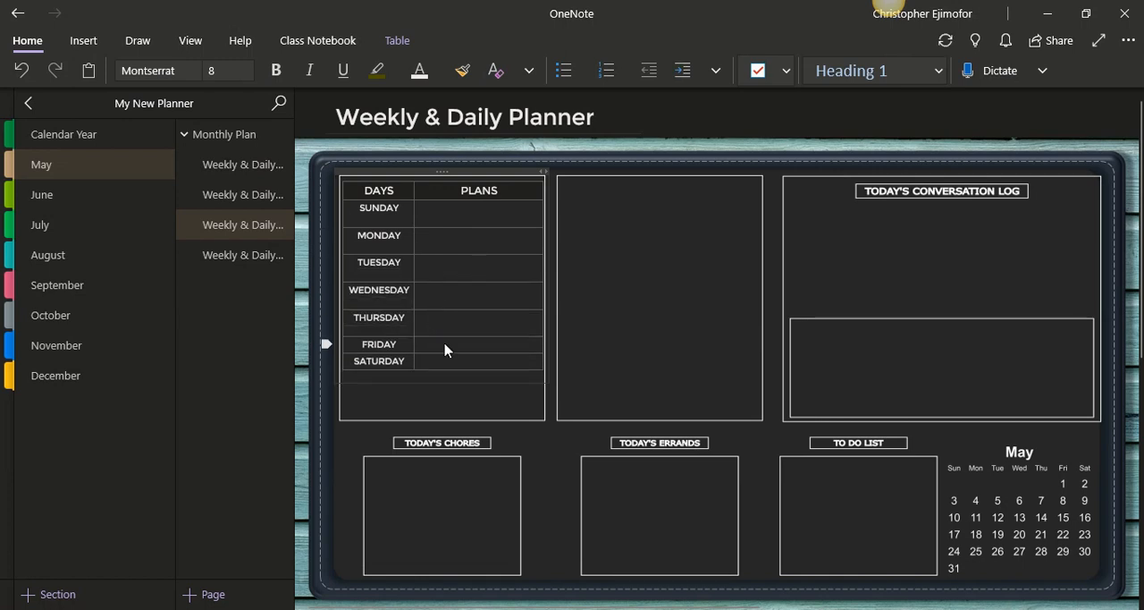
{"action": "key", "text": "Return"}
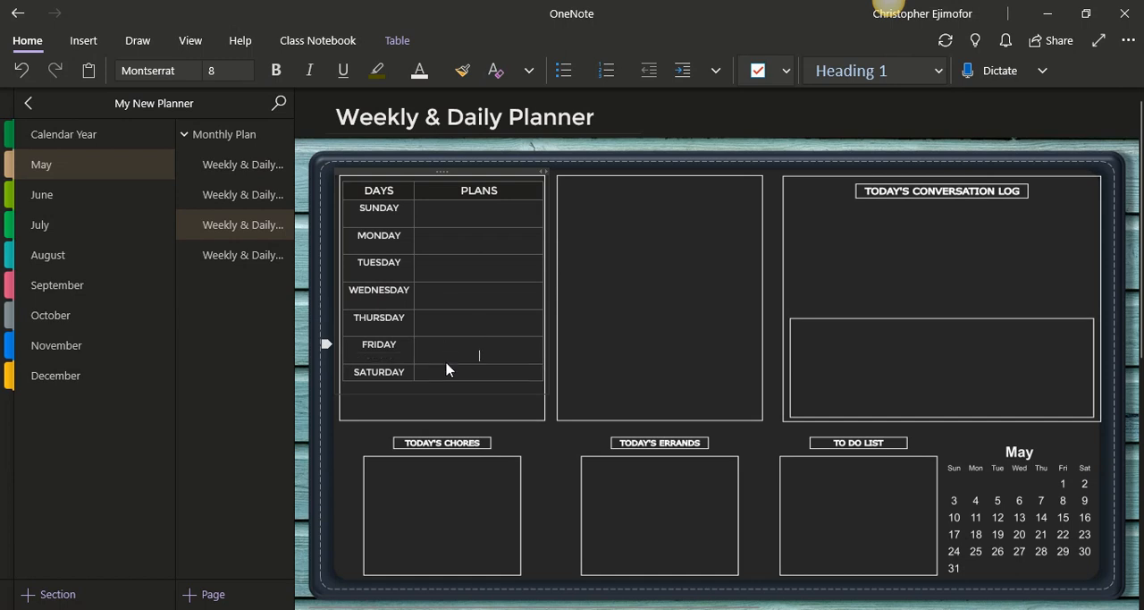
{"action": "left_click", "coordinate": [447, 374]}
{"action": "key", "text": "Return"}
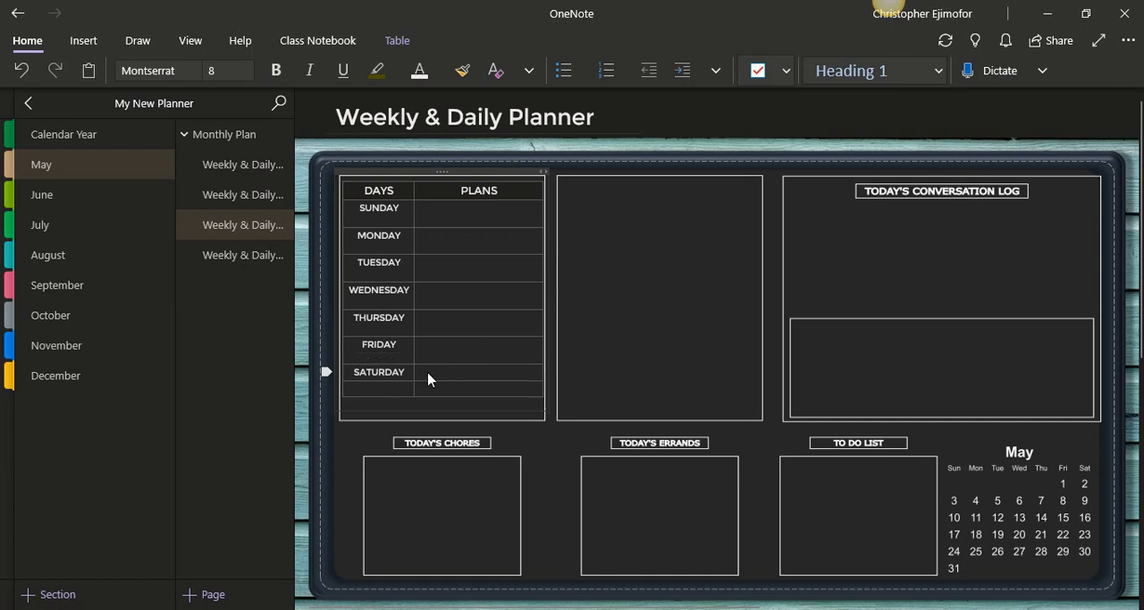
{"action": "key", "text": "Return"}
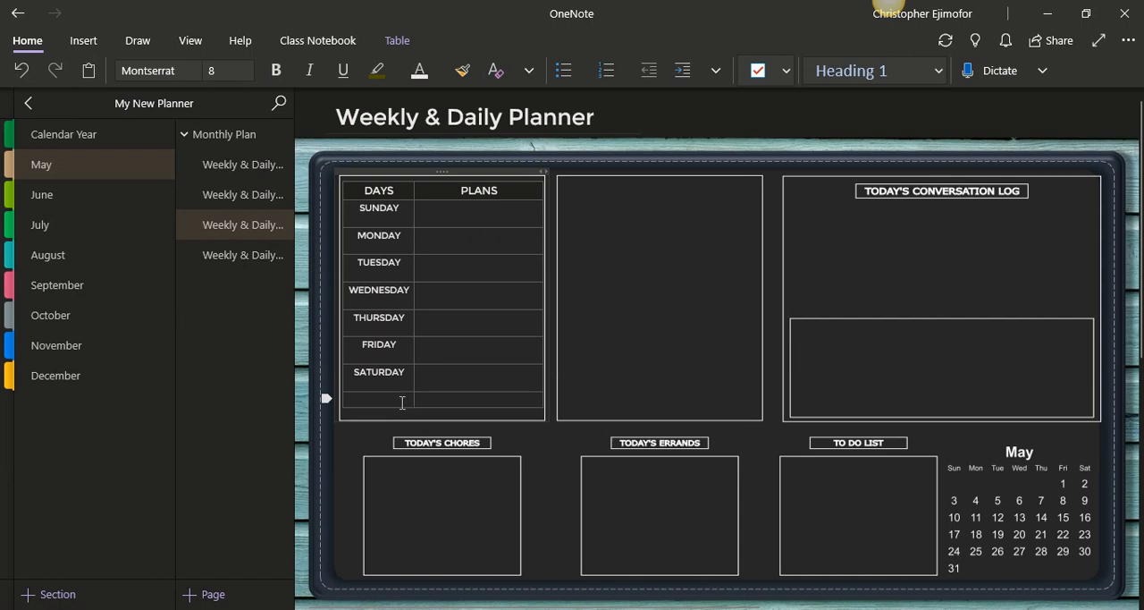
Delete the extra empty row below SATURDAY
{"action": "left_click", "coordinate": [403, 403]}
{"action": "left_click", "coordinate": [397, 40]}
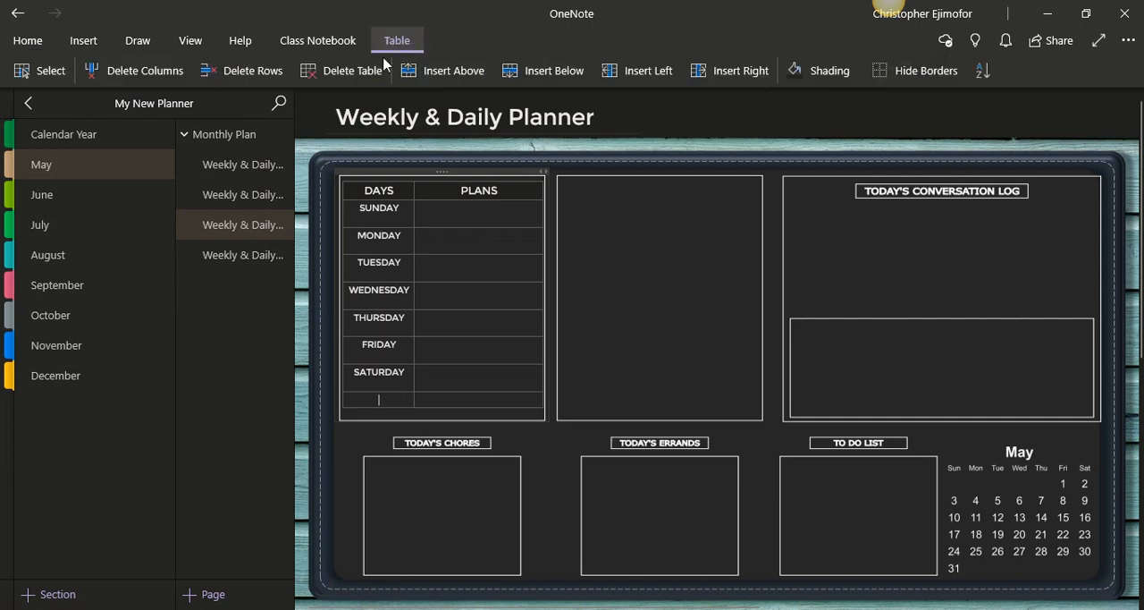
{"action": "left_click", "coordinate": [249, 77]}
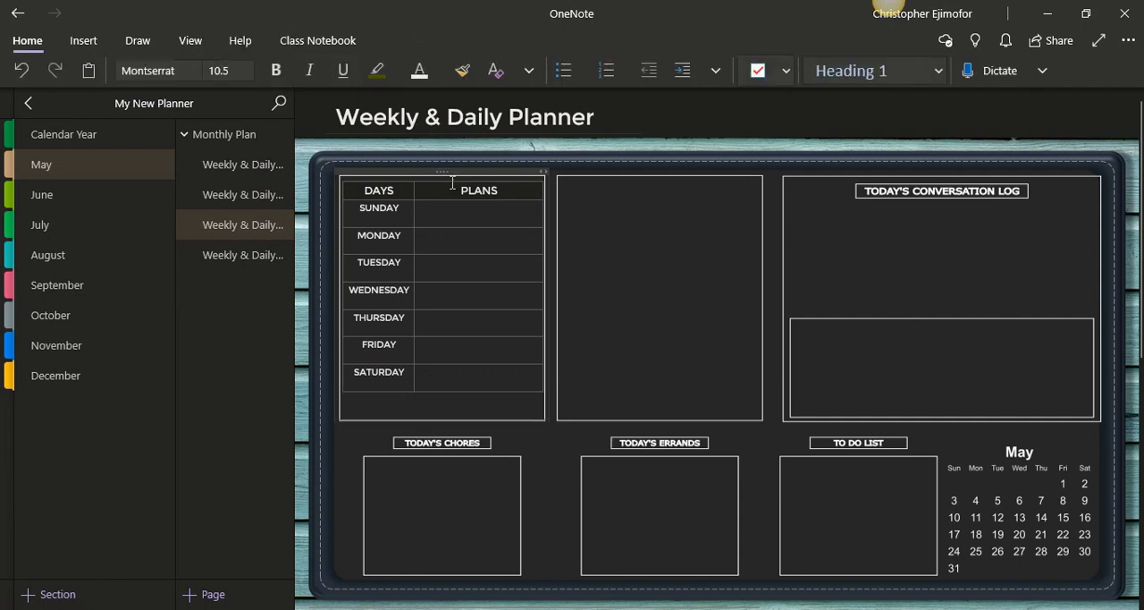
Move the weekly table slightly down within the upper-left planner box and deselect it
{"action": "left_click_drag", "start_coordinate": [445, 173], "coordinate": [442, 185]}
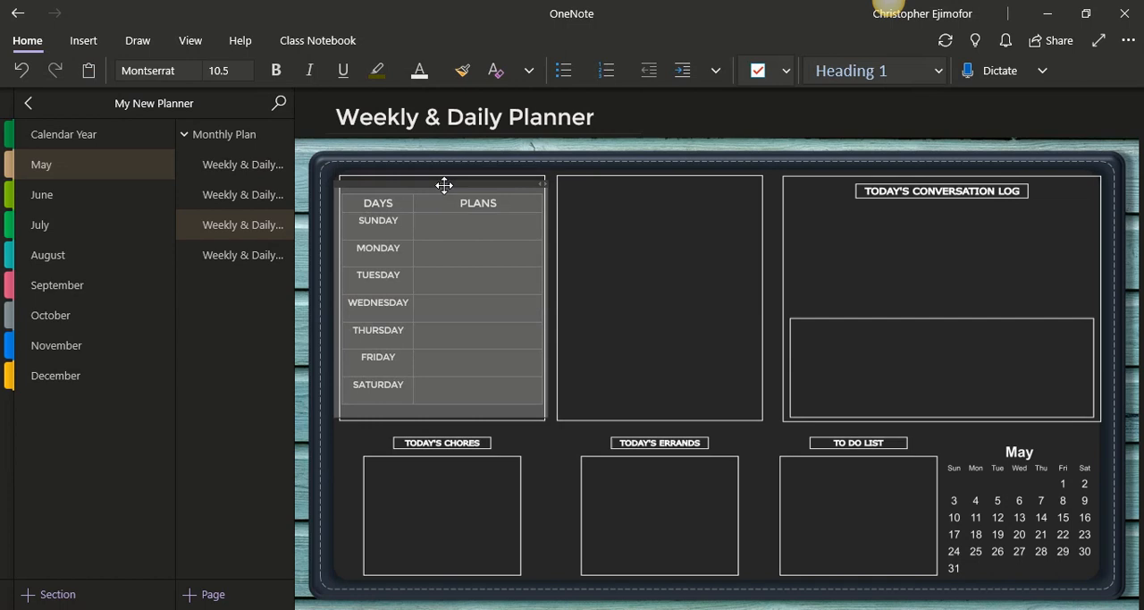
{"action": "left_click", "coordinate": [680, 271]}
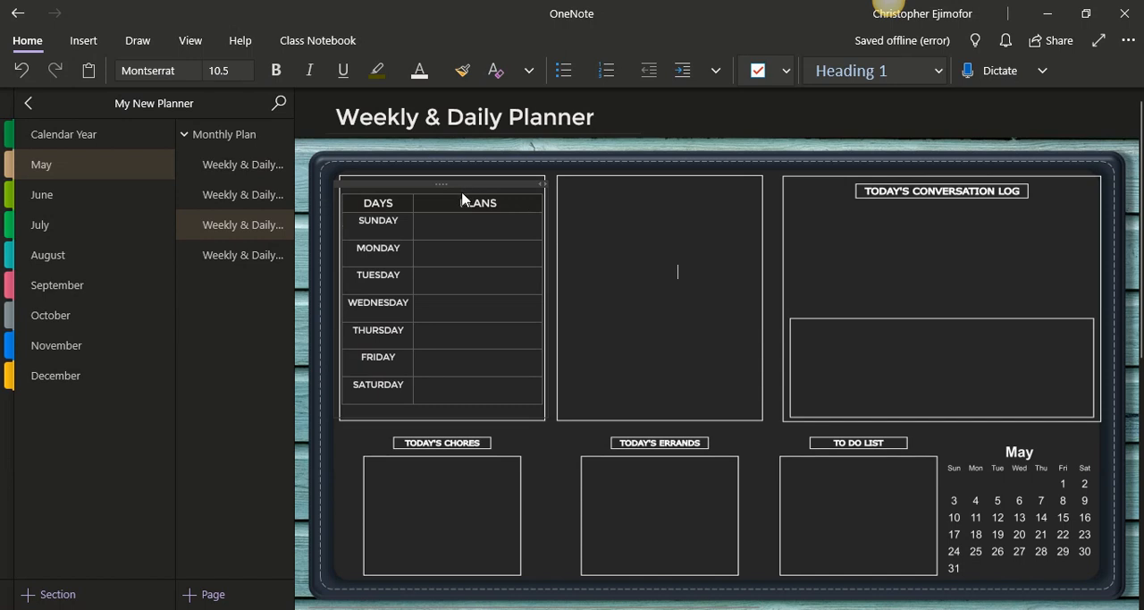
{"action": "left_click", "coordinate": [581, 207]}
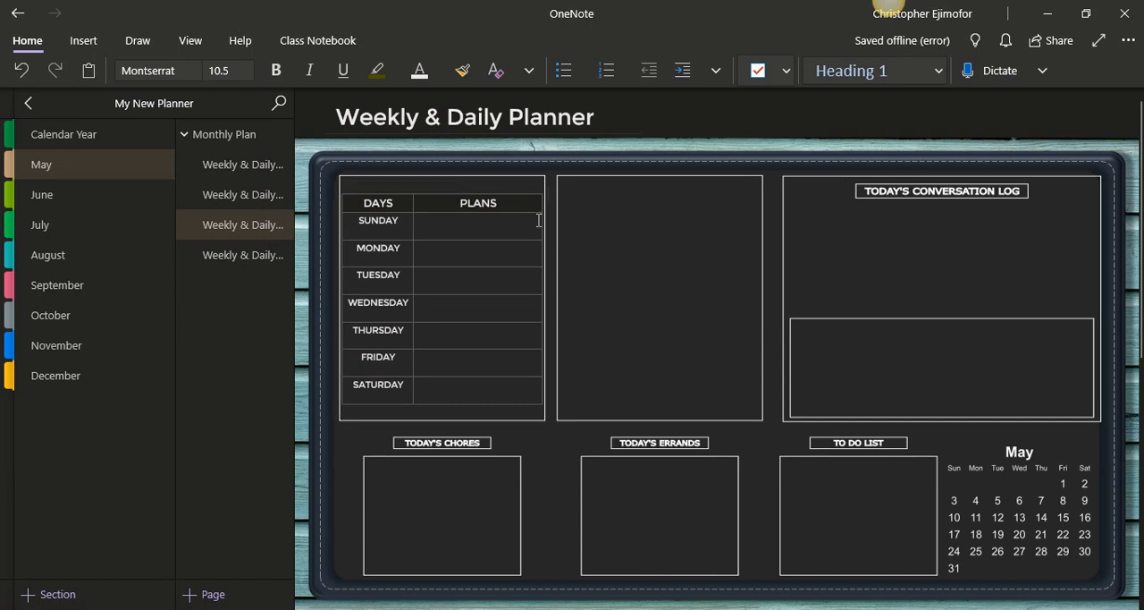
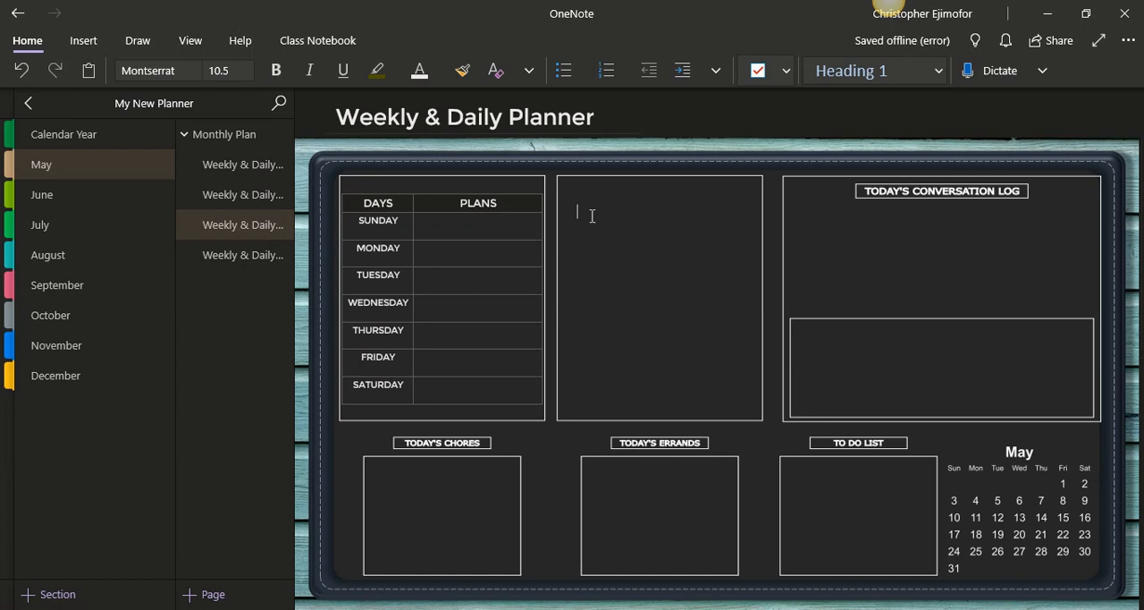
Insert a table with two columns and eight rows in the empty upper-middle planner box
{"action": "left_click", "coordinate": [83, 43]}
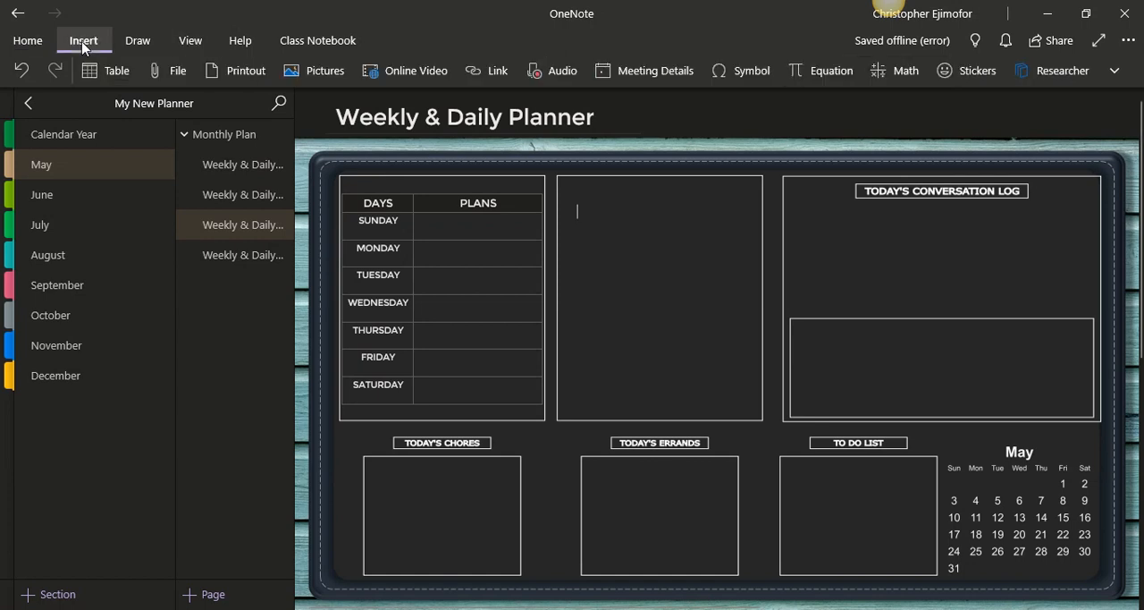
{"action": "left_click", "coordinate": [89, 71]}
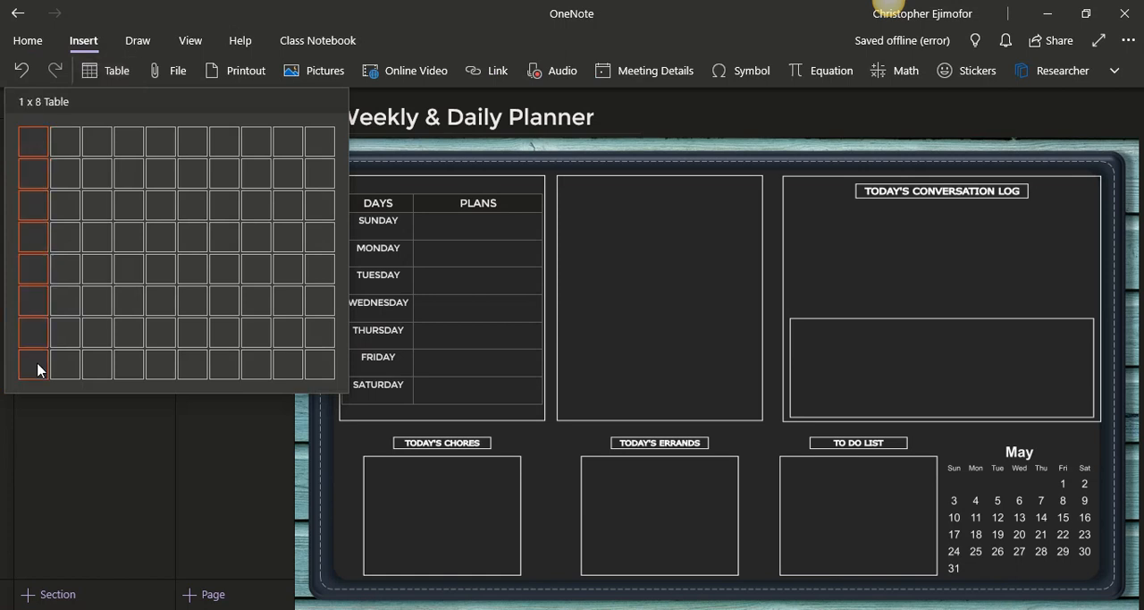
{"action": "left_click", "coordinate": [59, 371]}
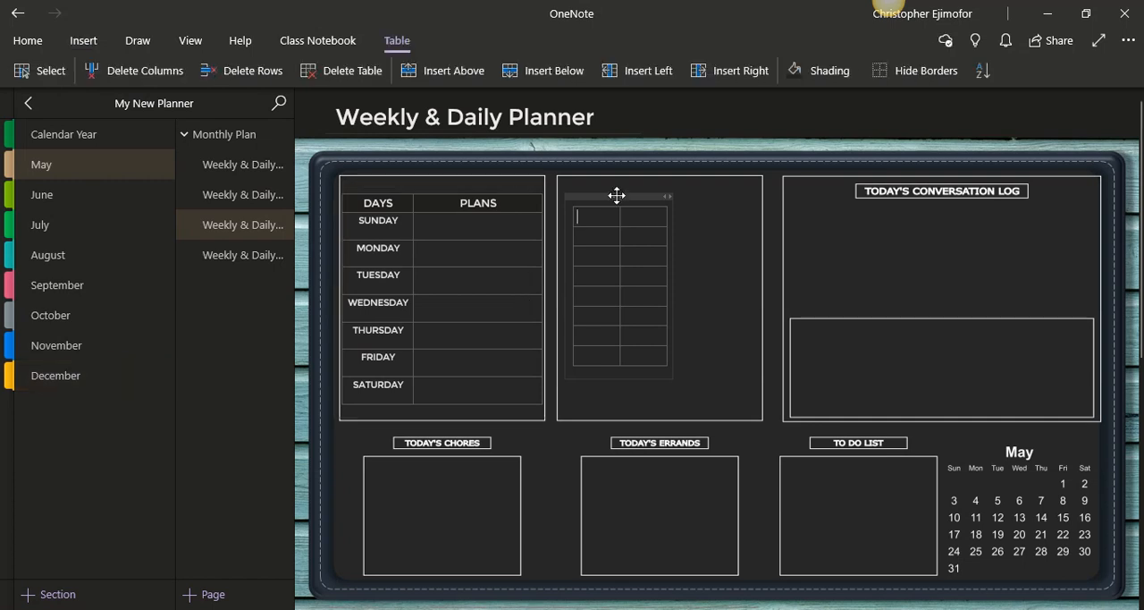
Move the new table toward the upper-left of its box and widen the second column so the table spans the box
{"action": "mouse_move", "coordinate": [616, 195]}
{"action": "left_mouse_down"}
{"action": "mouse_move", "coordinate": [613, 182]}
{"action": "mouse_move", "coordinate": [633, 204]}
{"action": "left_mouse_up"}
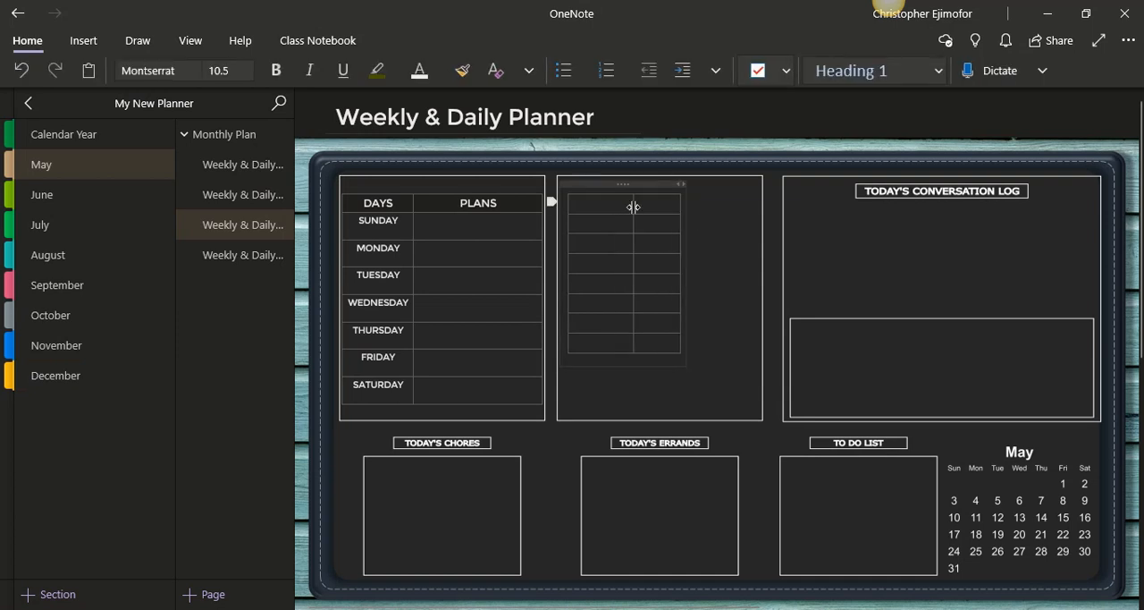
{"action": "left_click_drag", "start_coordinate": [633, 206], "coordinate": [753, 199]}
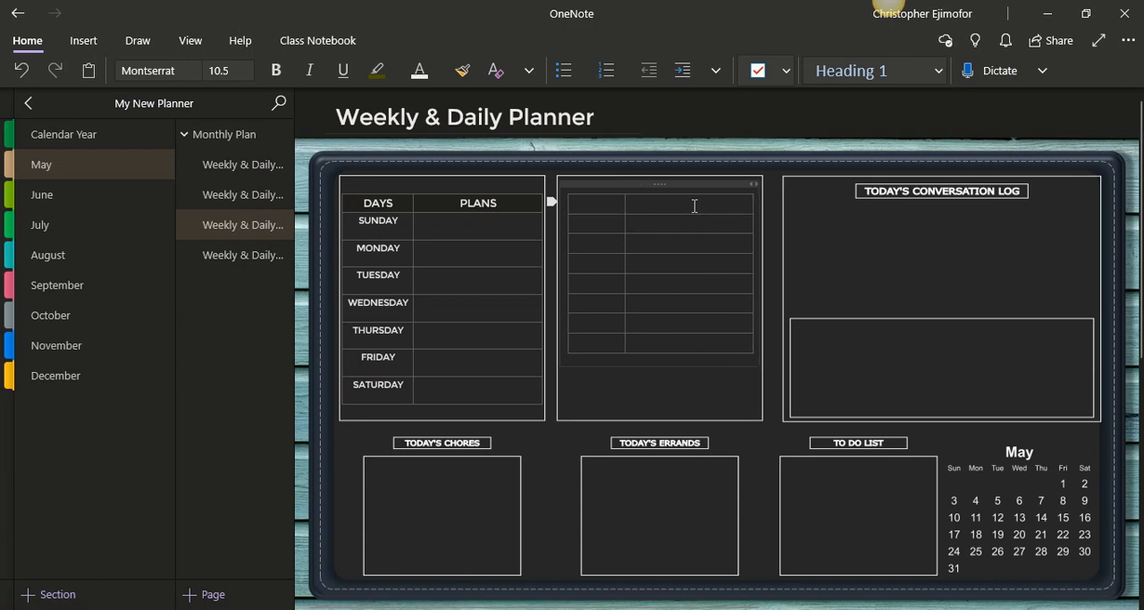
{"action": "left_click_drag", "start_coordinate": [578, 201], "coordinate": [690, 196]}
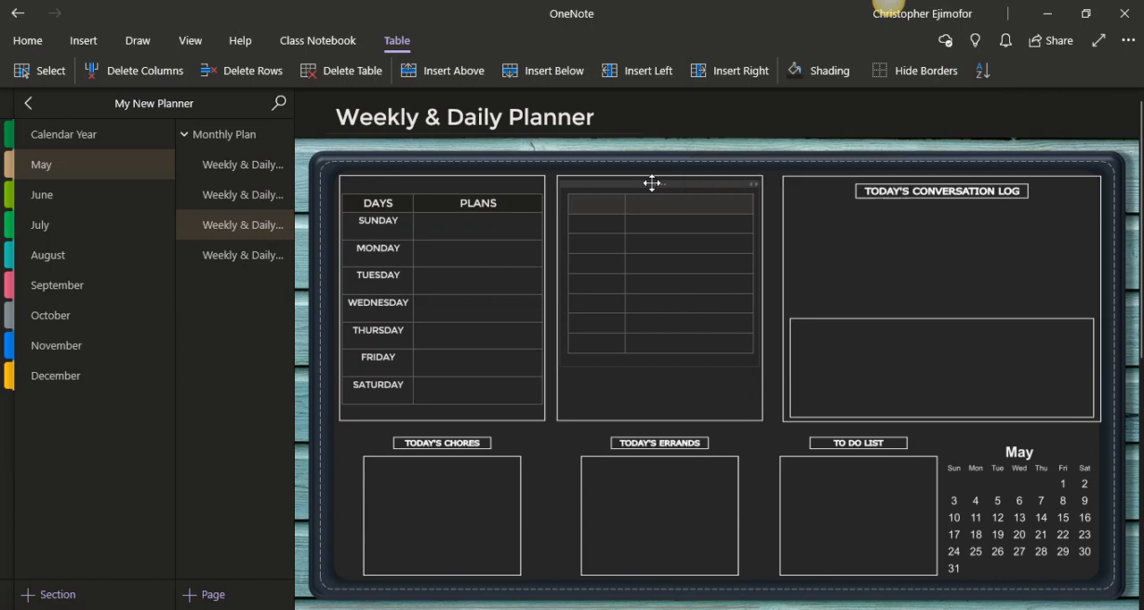
{"action": "left_click", "coordinate": [652, 179]}
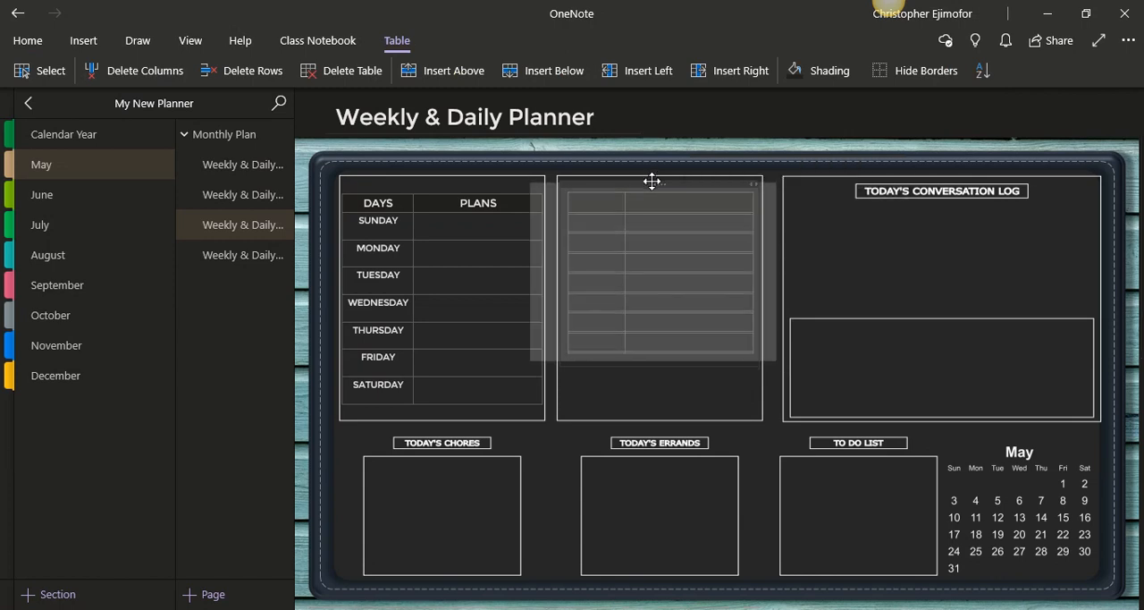
{"action": "left_click_drag", "start_coordinate": [651, 182], "coordinate": [651, 183]}
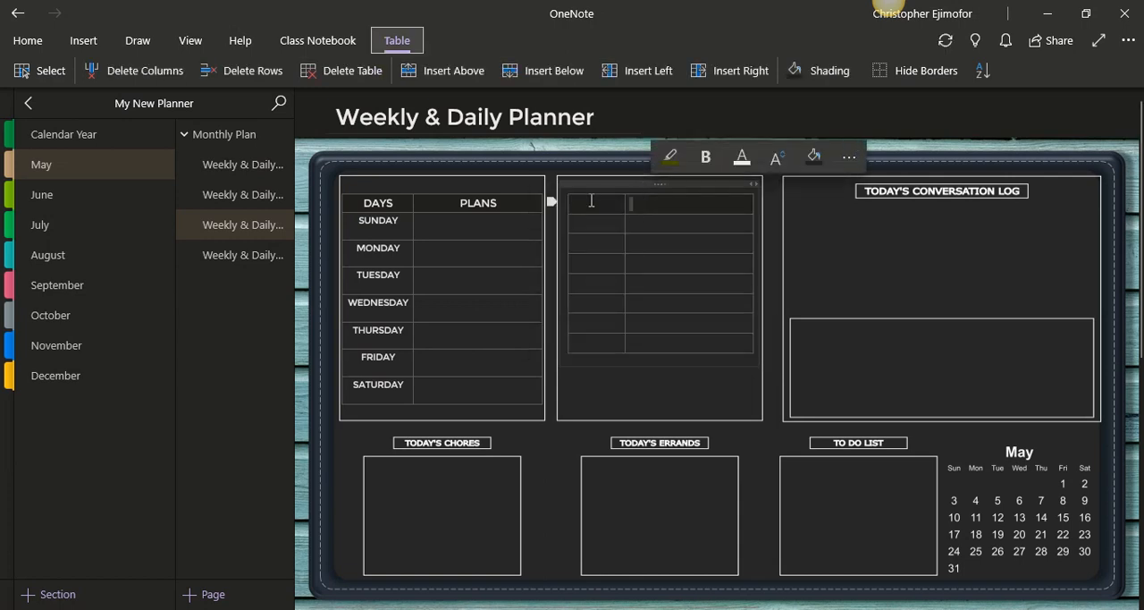
Center the header row of the new two-column table and set its font size to 9
{"action": "left_click_drag", "start_coordinate": [717, 206], "coordinate": [723, 207]}
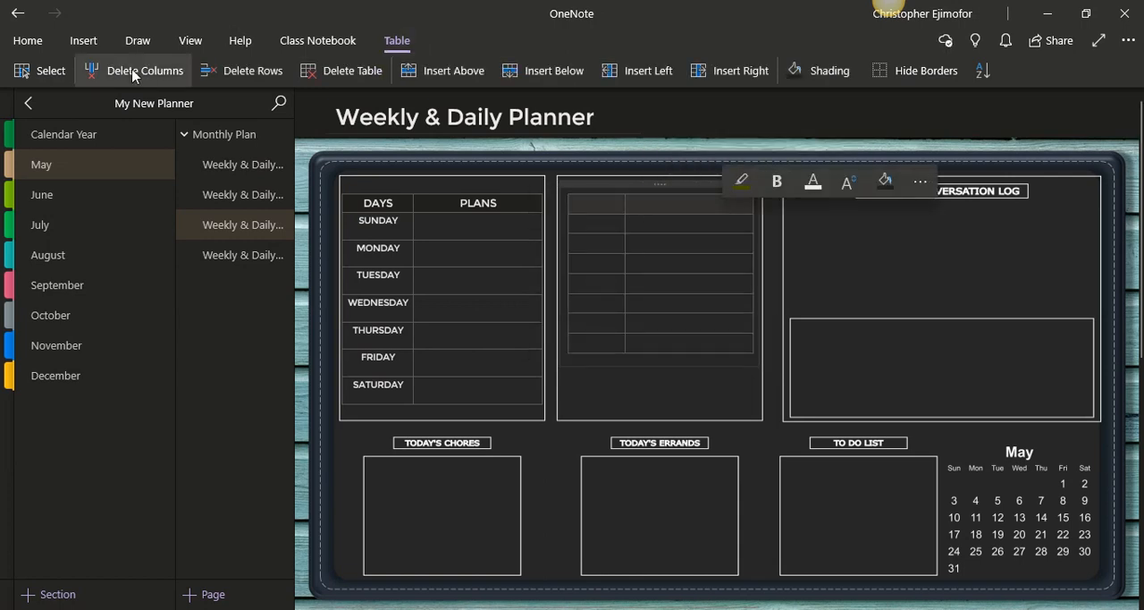
{"action": "left_click", "coordinate": [28, 41]}
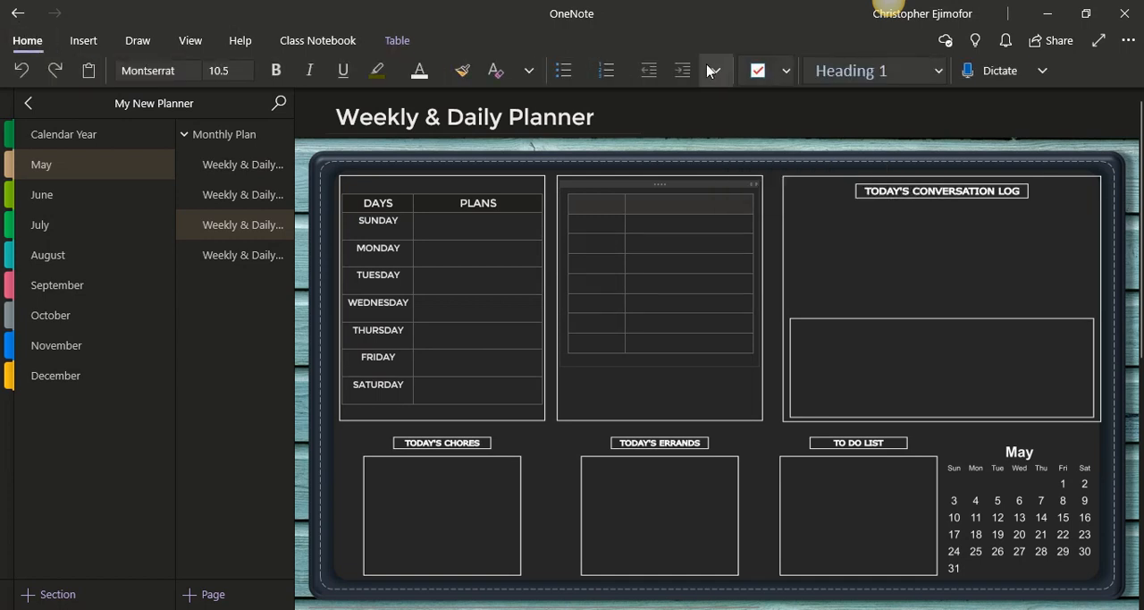
{"action": "left_click", "coordinate": [714, 72]}
{"action": "left_click", "coordinate": [766, 137]}
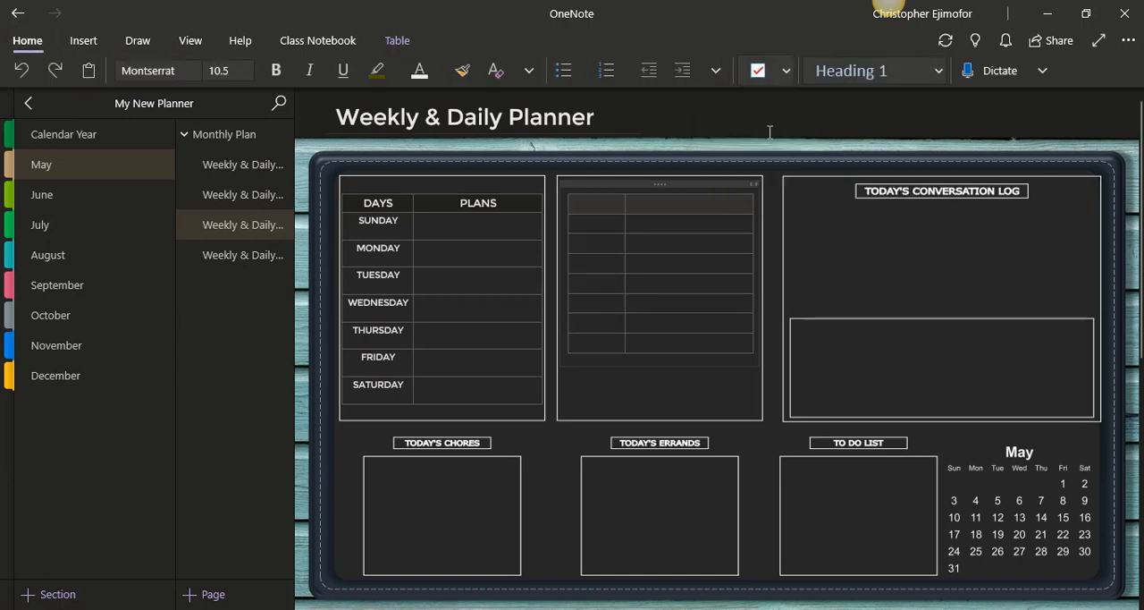
{"action": "left_click", "coordinate": [248, 70]}
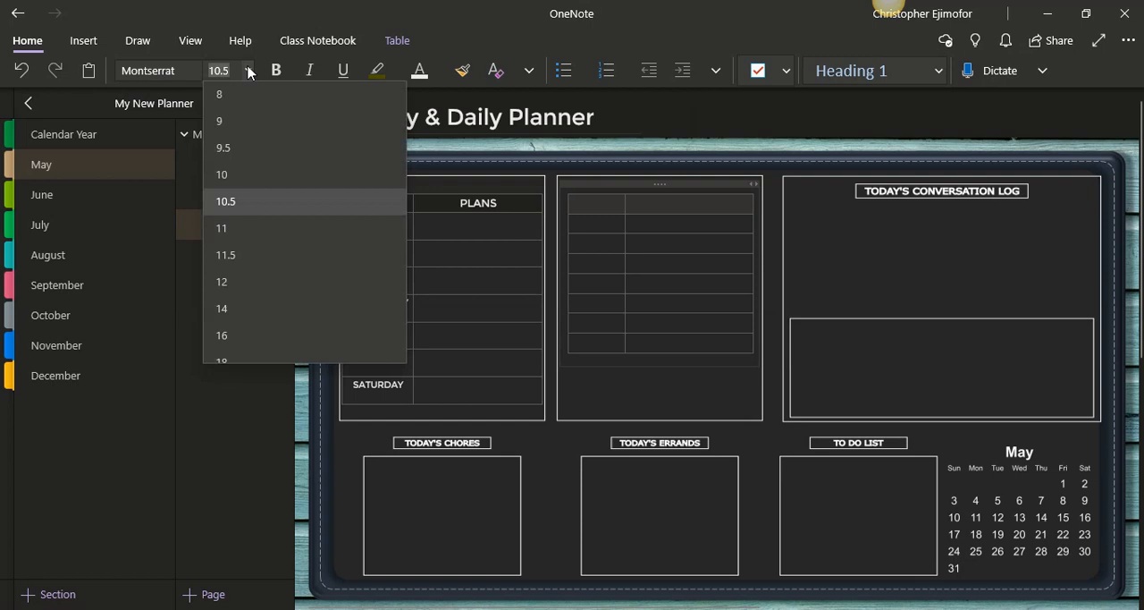
{"action": "left_click", "coordinate": [240, 119]}
Enter the column headings TIME and APPOINTMENTS in the header row
{"action": "left_click", "coordinate": [595, 206]}
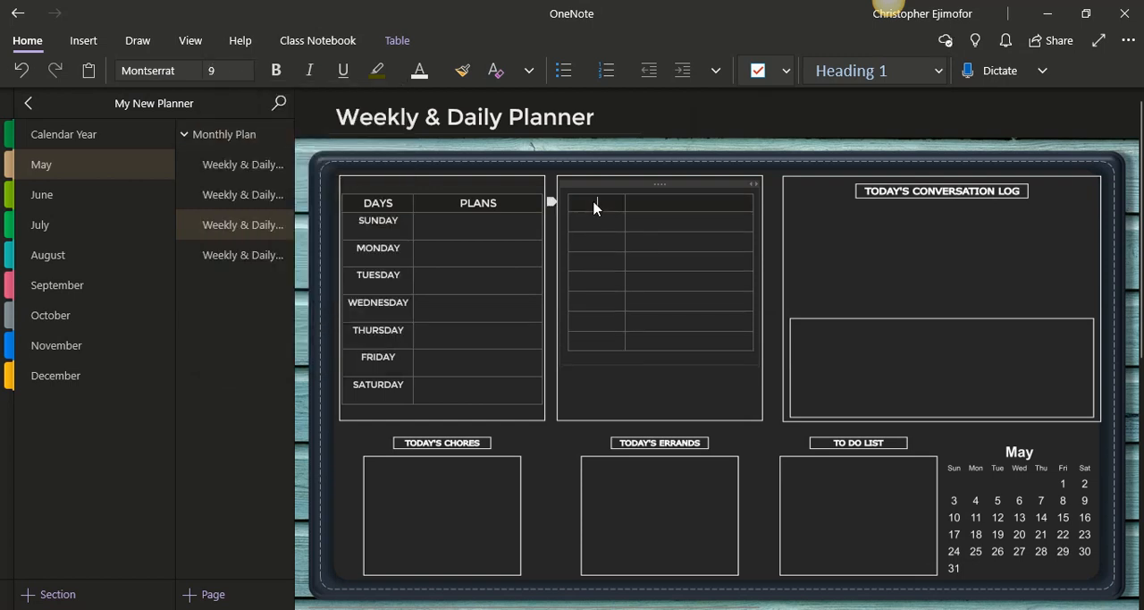
{"action": "type", "text": "TIME"}
{"action": "key", "text": "Tab"}
{"action": "type", "text": "APPOINTMENTS"}
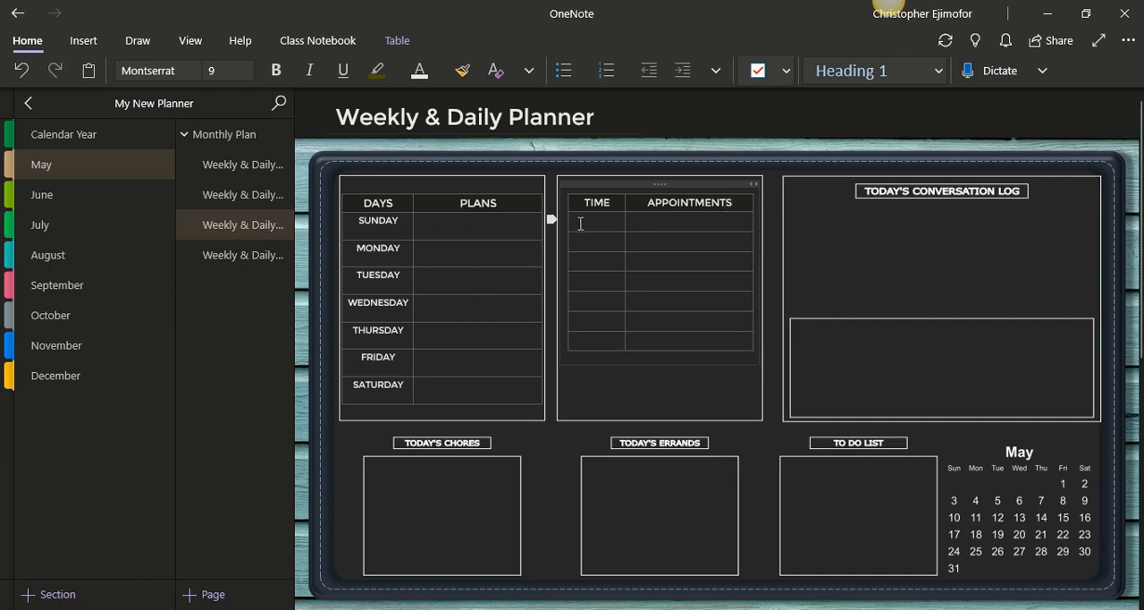
Add three empty rows at the end of the appointments table to fill the box, and deselect it
{"action": "left_click", "coordinate": [638, 340]}
{"action": "key", "text": "Tab"}
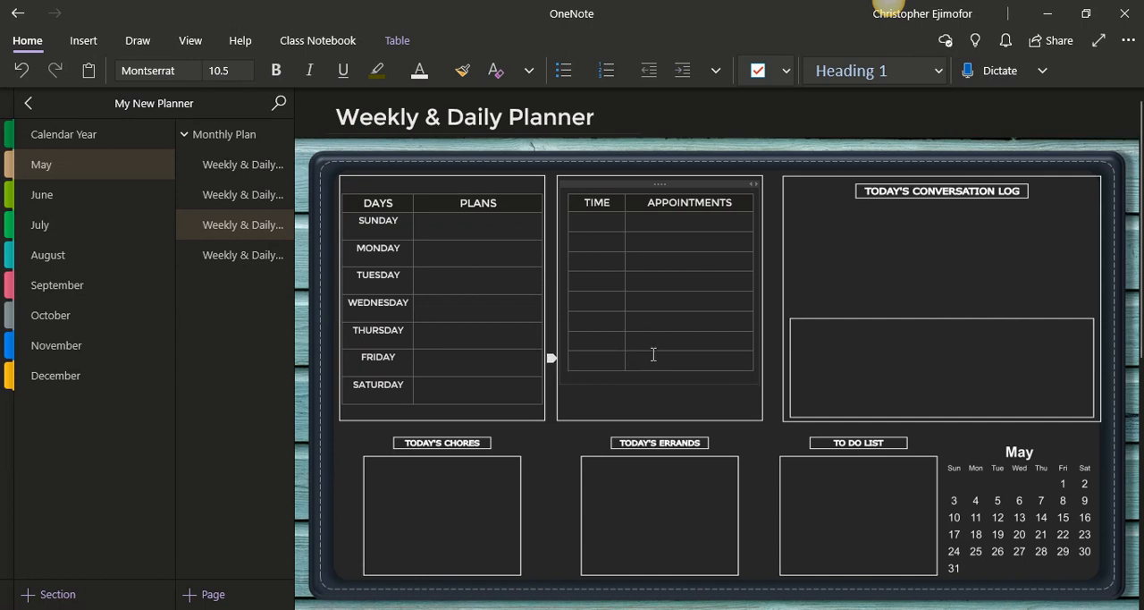
{"action": "key", "text": "Tab"}
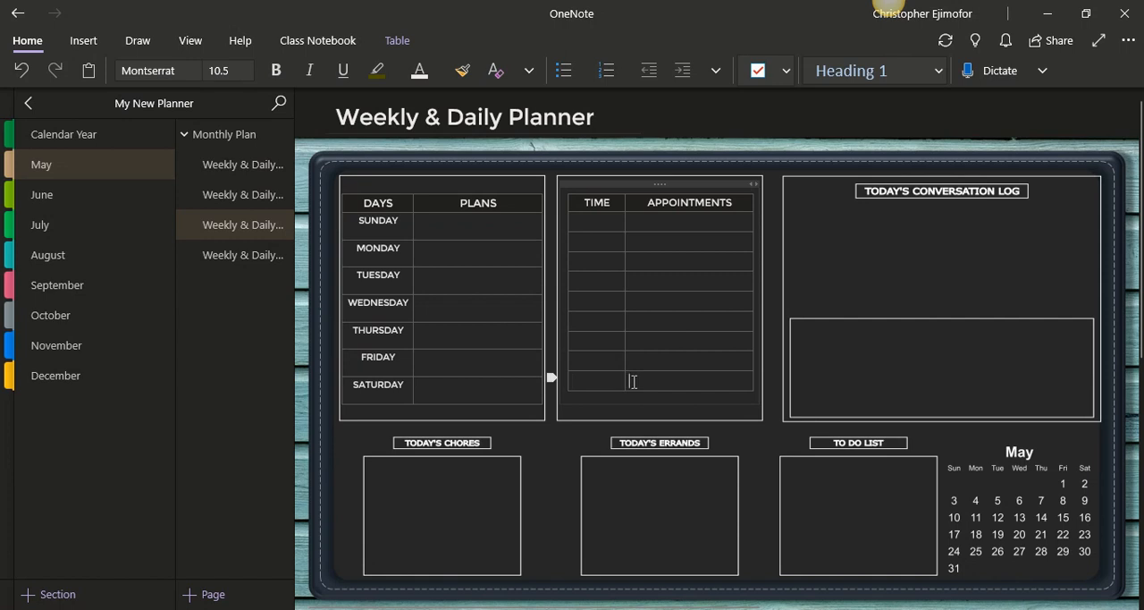
{"action": "key", "text": "Tab"}
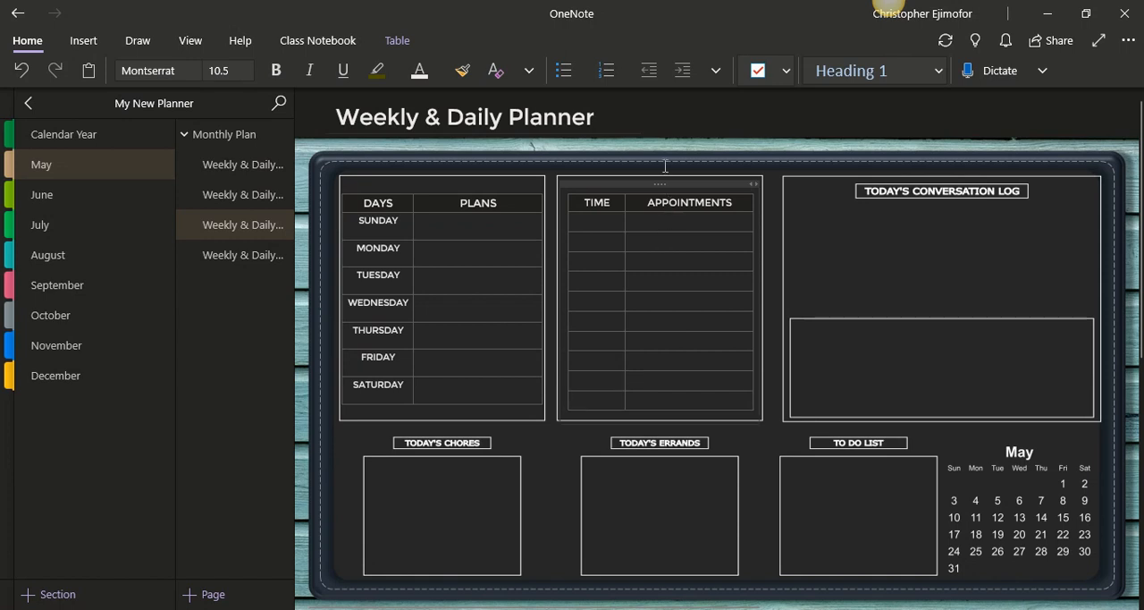
{"action": "left_click", "coordinate": [826, 381]}
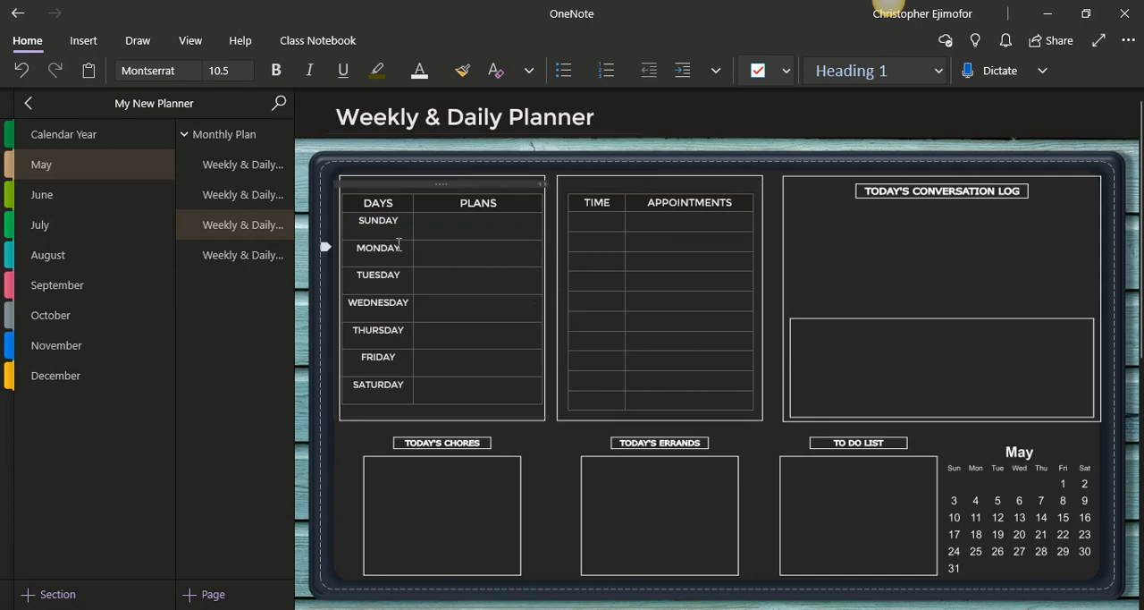
Check the completed planner on the first Weekly & Daily Planner page, and insert a one-column, three-row table under TODAY'S CONVERSATION LOG here
{"action": "left_click", "coordinate": [245, 171]}
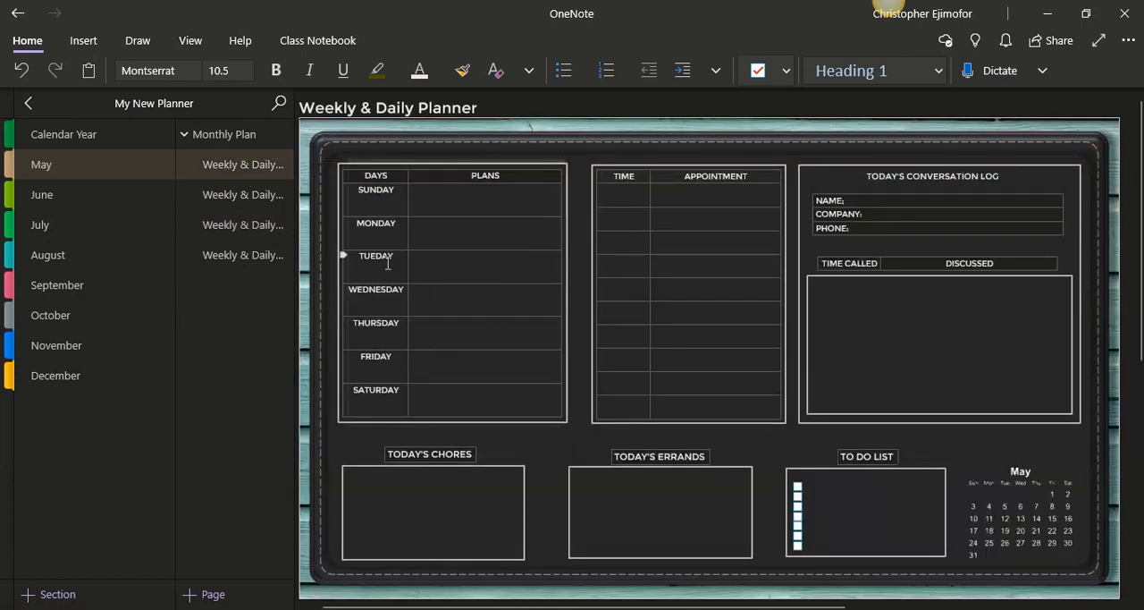
{"action": "left_click", "coordinate": [253, 232]}
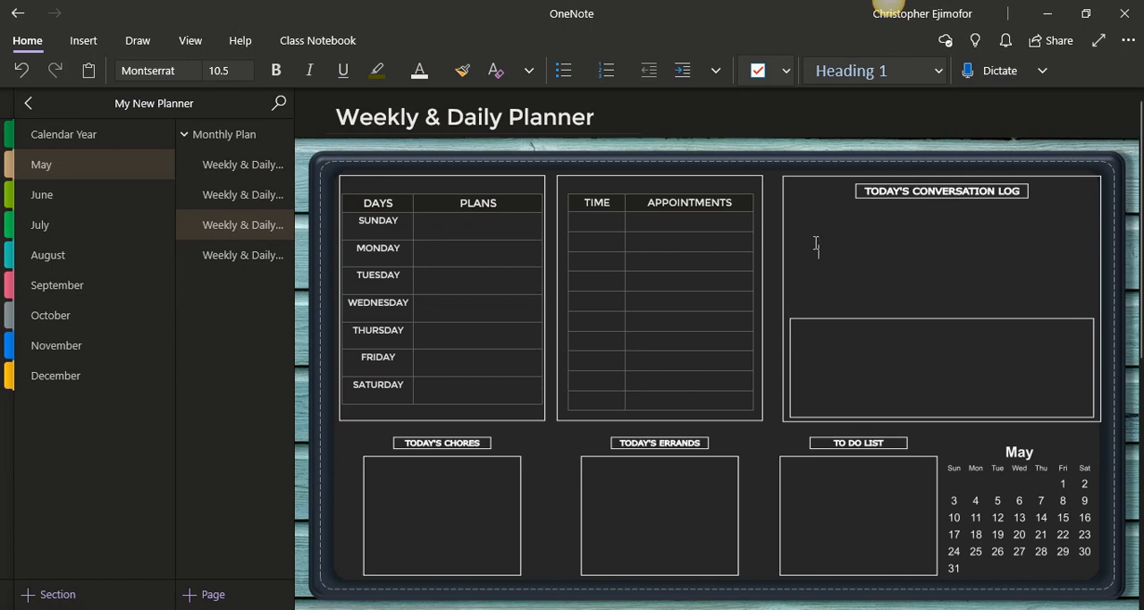
{"action": "left_click", "coordinate": [75, 47]}
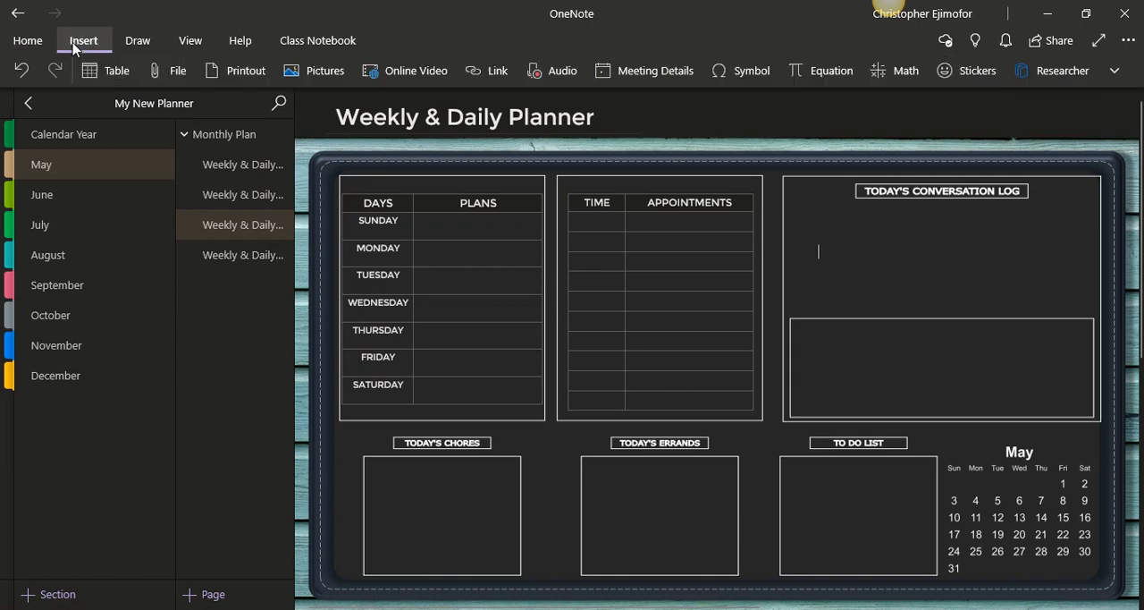
{"action": "left_click", "coordinate": [85, 76]}
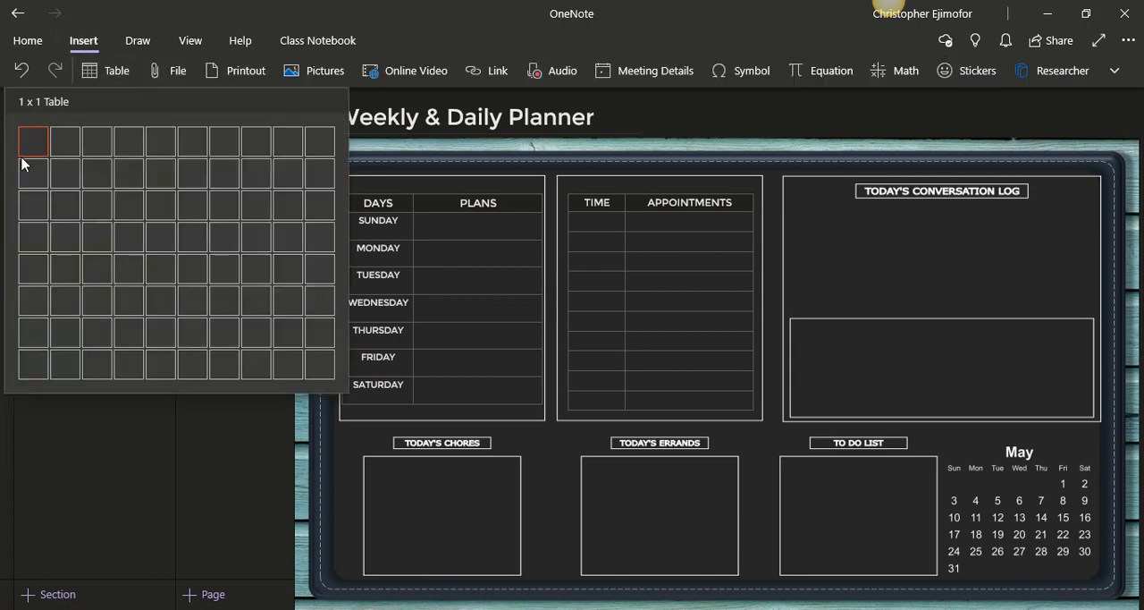
{"action": "left_click", "coordinate": [34, 203]}
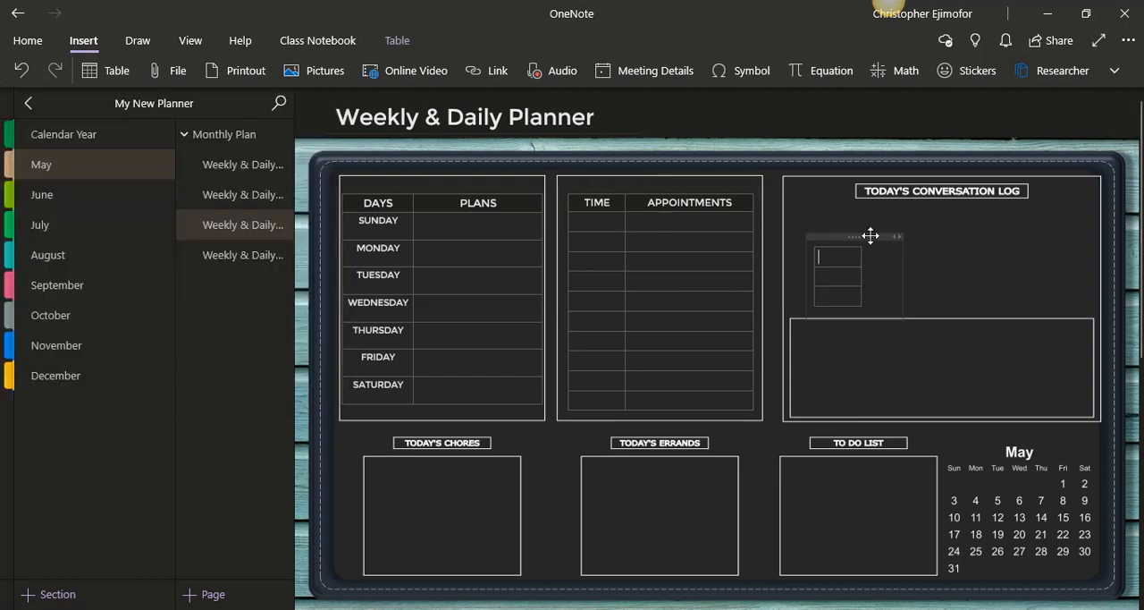
Move the three-row table up beneath the TODAY'S CONVERSATION LOG heading and widen it across most of the box
{"action": "left_click_drag", "start_coordinate": [871, 235], "coordinate": [870, 208]}
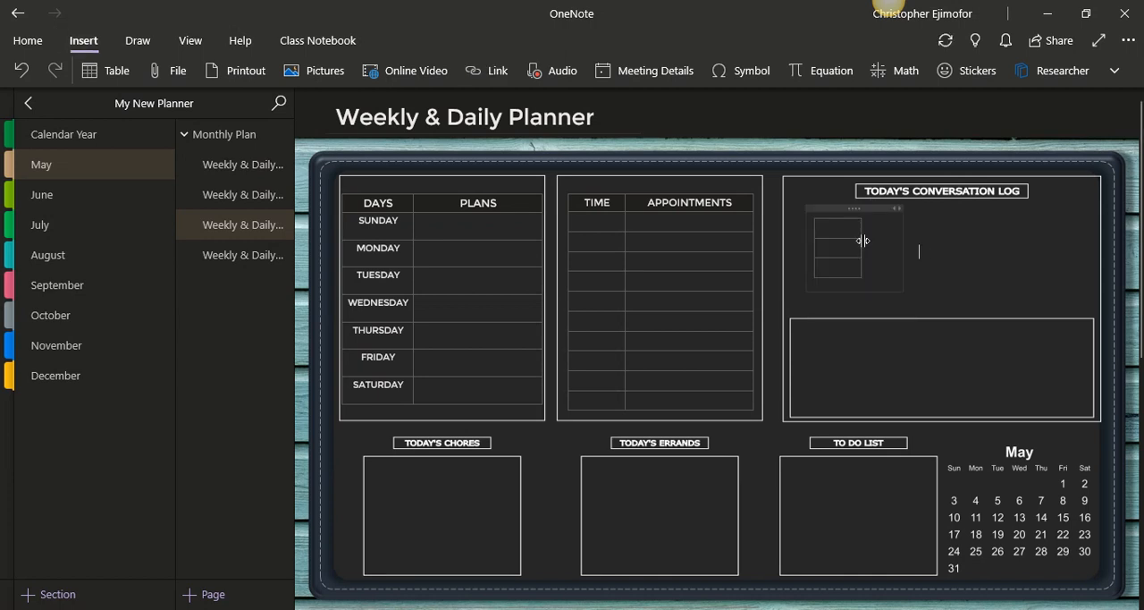
{"action": "left_click_drag", "start_coordinate": [861, 240], "coordinate": [1064, 226]}
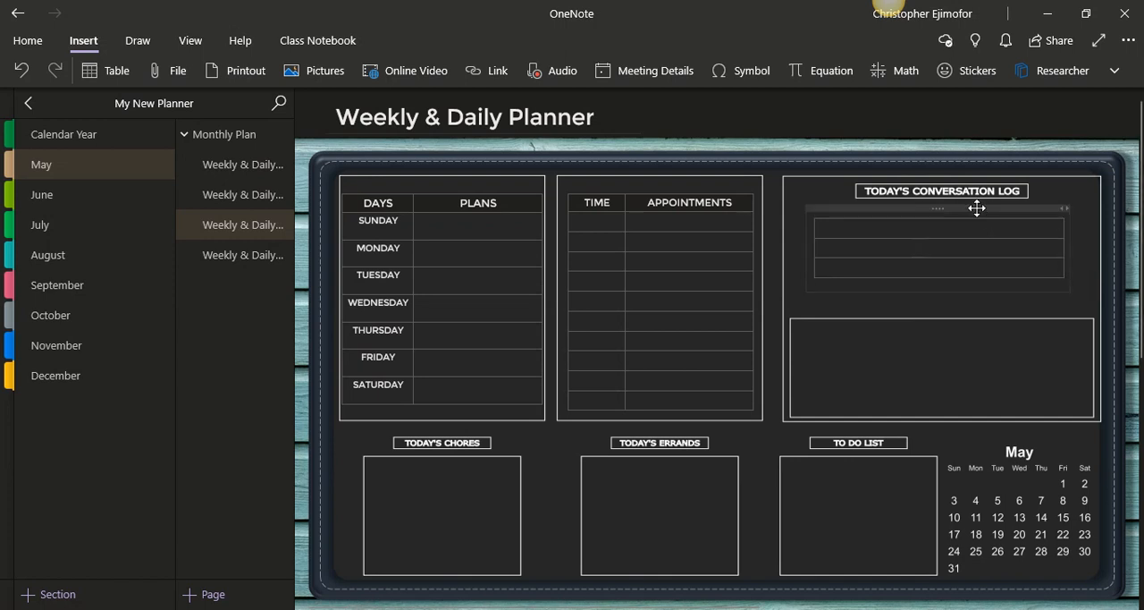
{"action": "left_click_drag", "start_coordinate": [977, 208], "coordinate": [977, 201]}
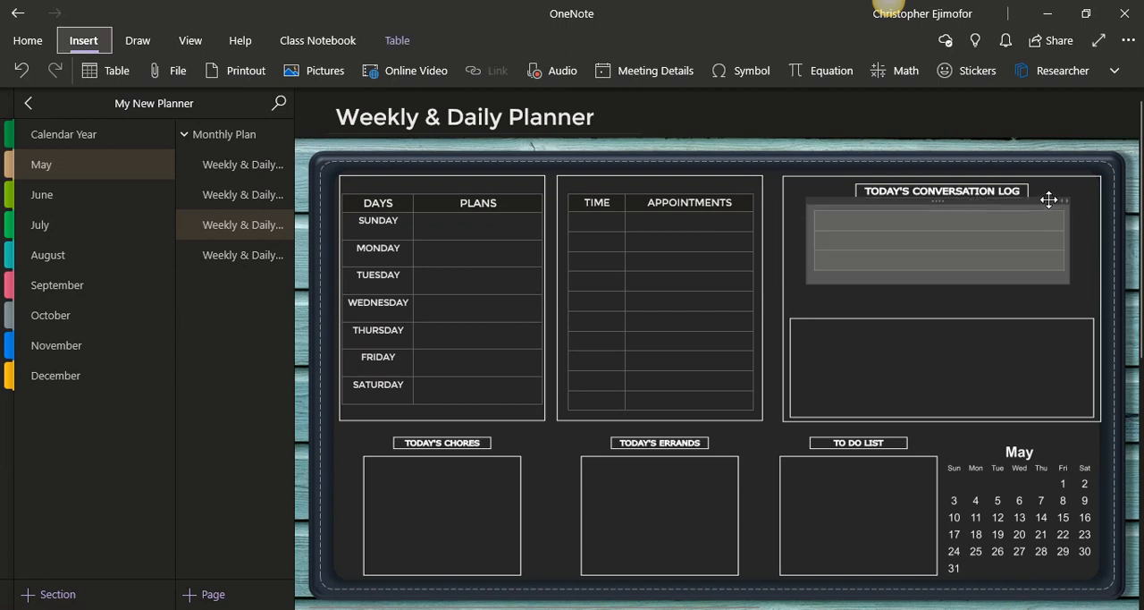
{"action": "left_click_drag", "start_coordinate": [1050, 201], "coordinate": [1055, 201]}
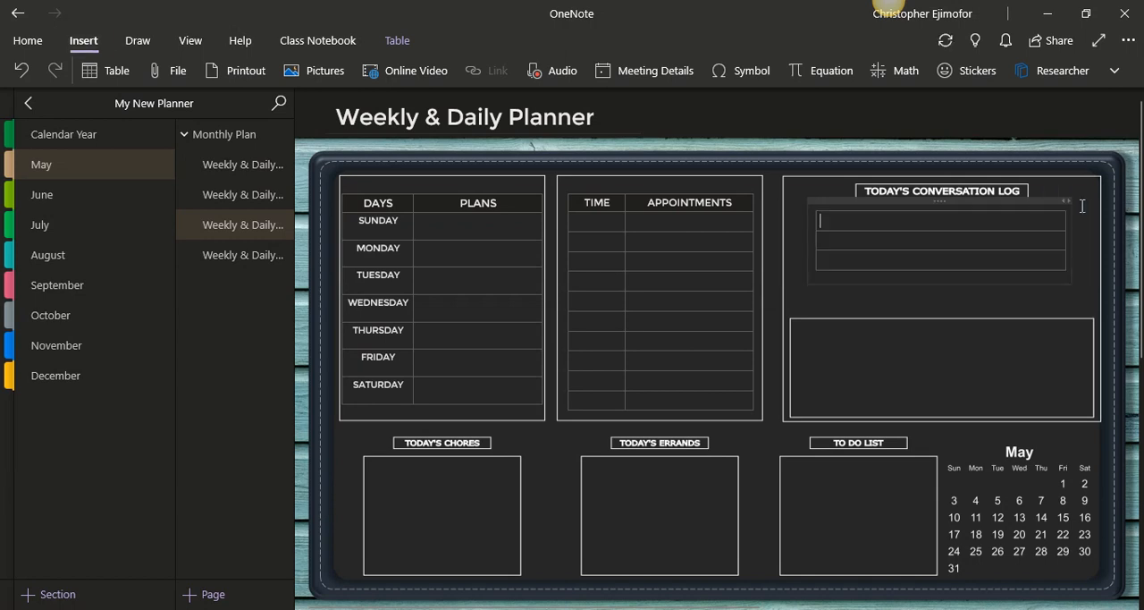
{"action": "left_click", "coordinate": [937, 329]}
Check the conversation log labels on the first Weekly & Daily Planner page and enter NAME in this table's first row
{"action": "left_click", "coordinate": [837, 224]}
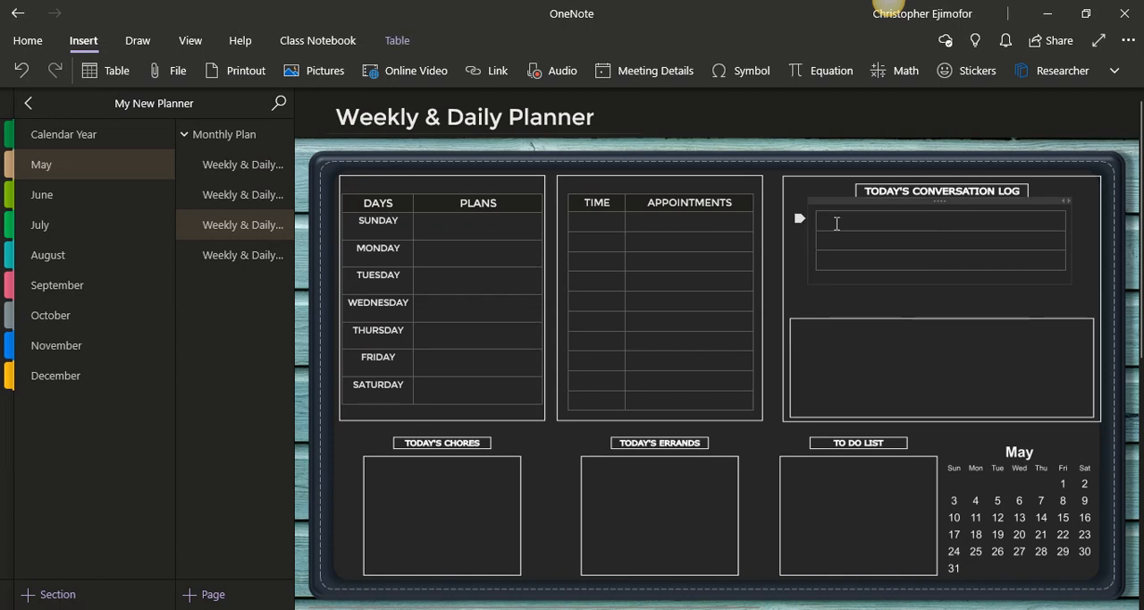
{"action": "left_click", "coordinate": [269, 164]}
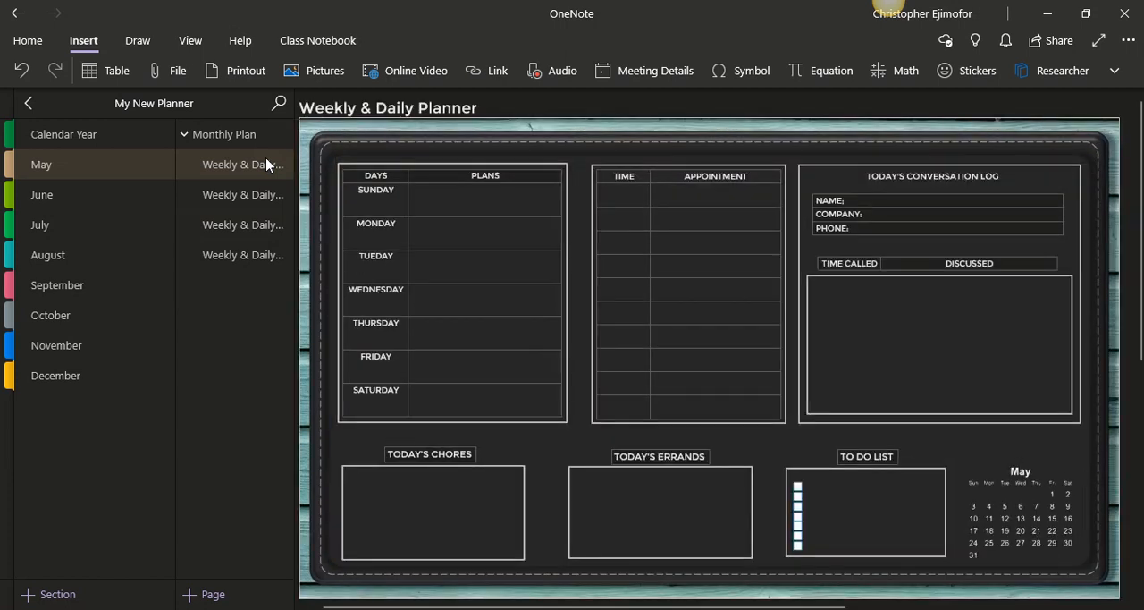
{"action": "left_click", "coordinate": [261, 225]}
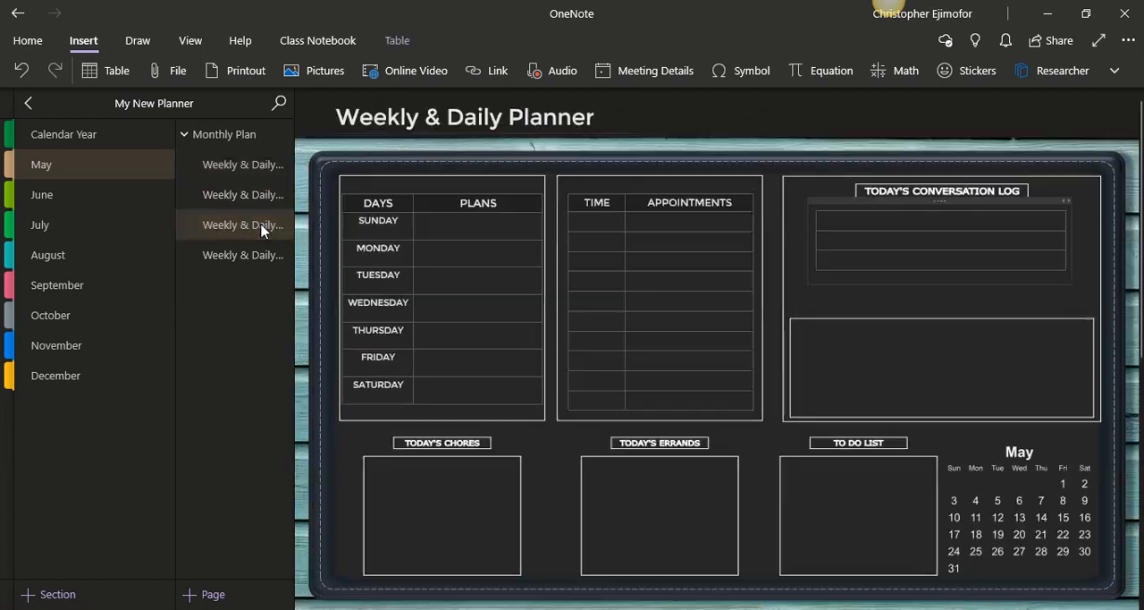
{"action": "type", "text": "NAME"}
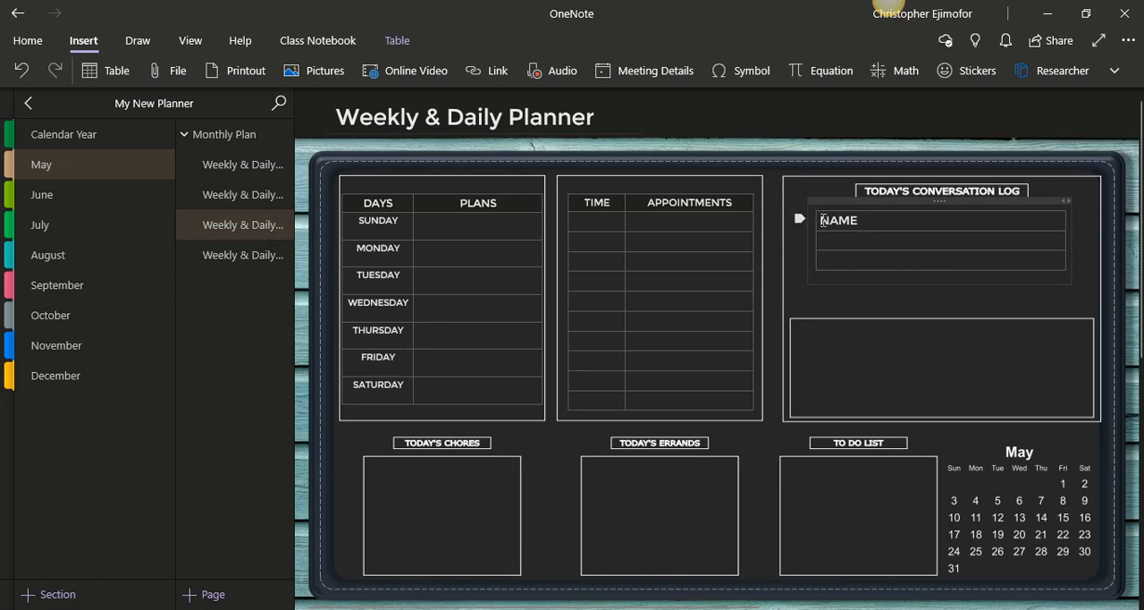
Set the font size of all three conversation log table rows to 9 and place the cursor in the NAME row
{"action": "left_click_drag", "start_coordinate": [824, 220], "coordinate": [982, 264]}
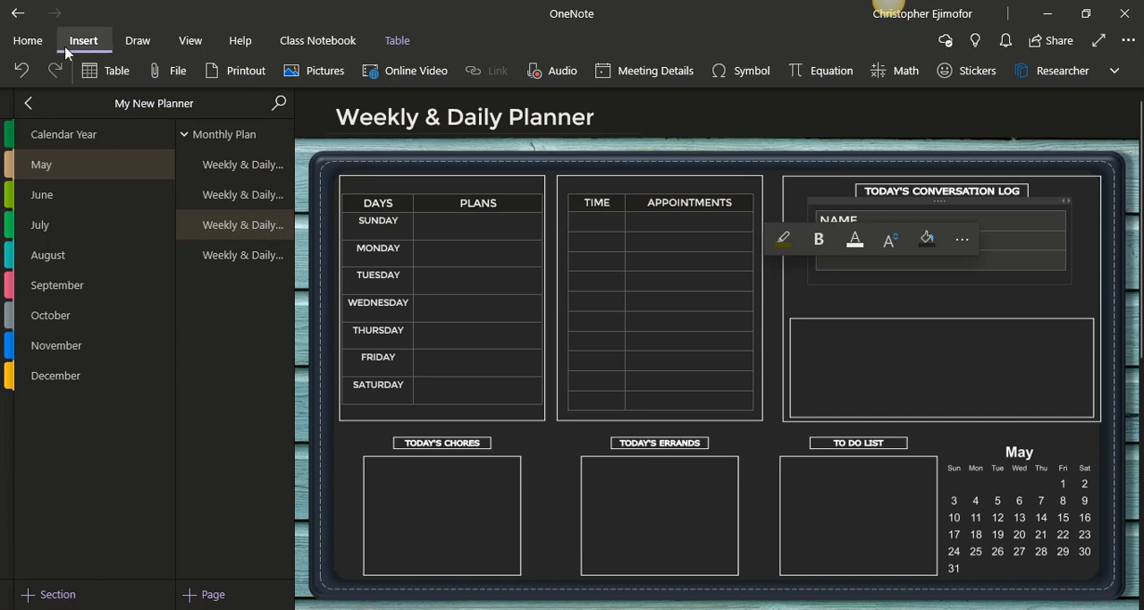
{"action": "left_click", "coordinate": [30, 44]}
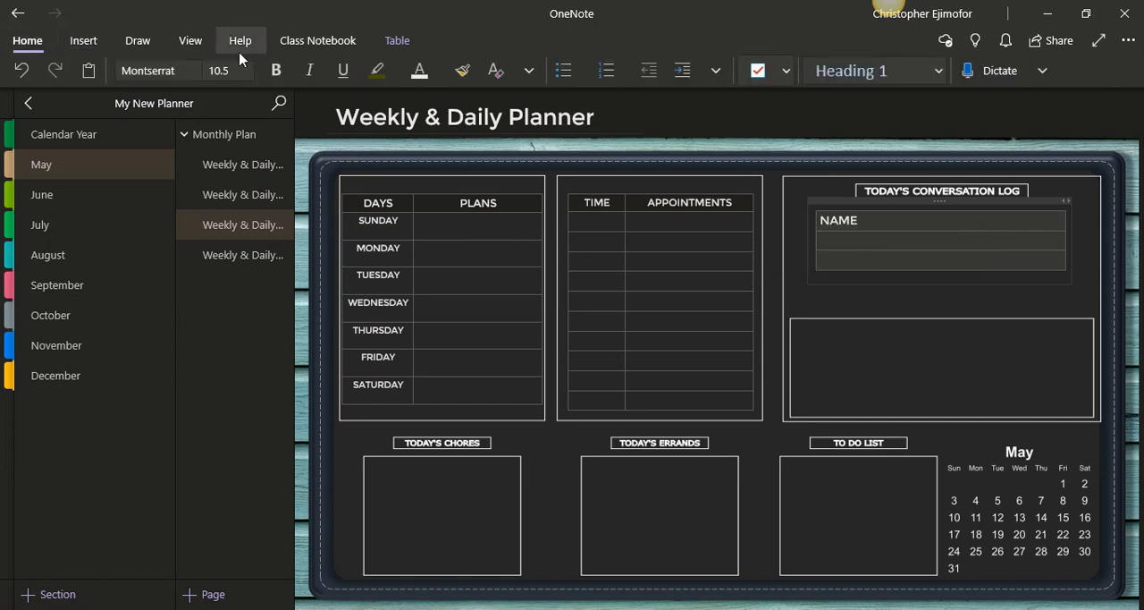
{"action": "left_click", "coordinate": [248, 74]}
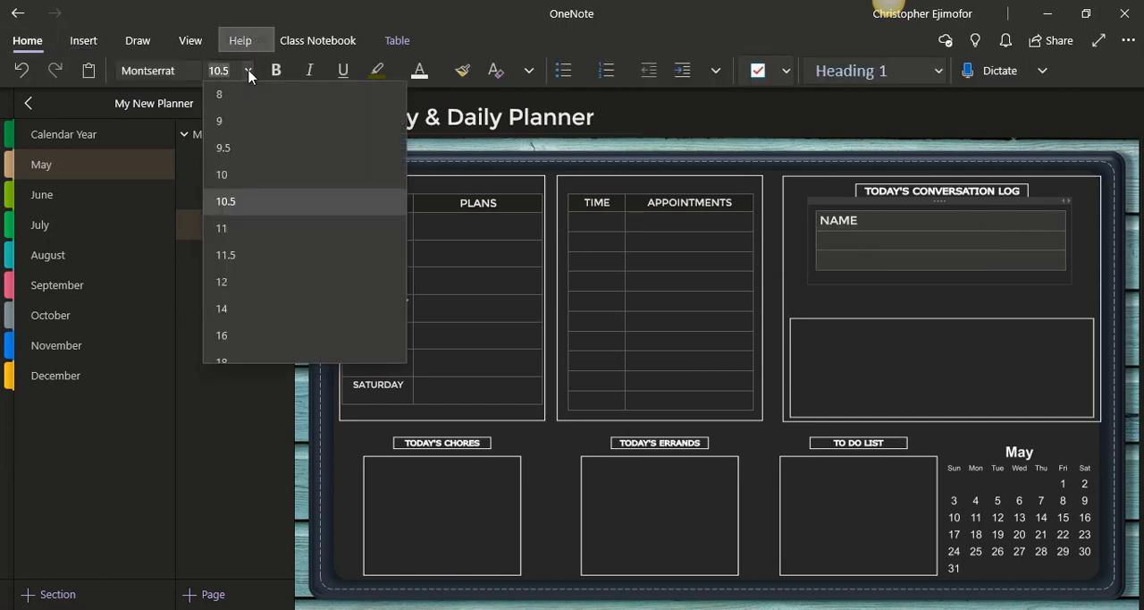
{"action": "left_click", "coordinate": [245, 122]}
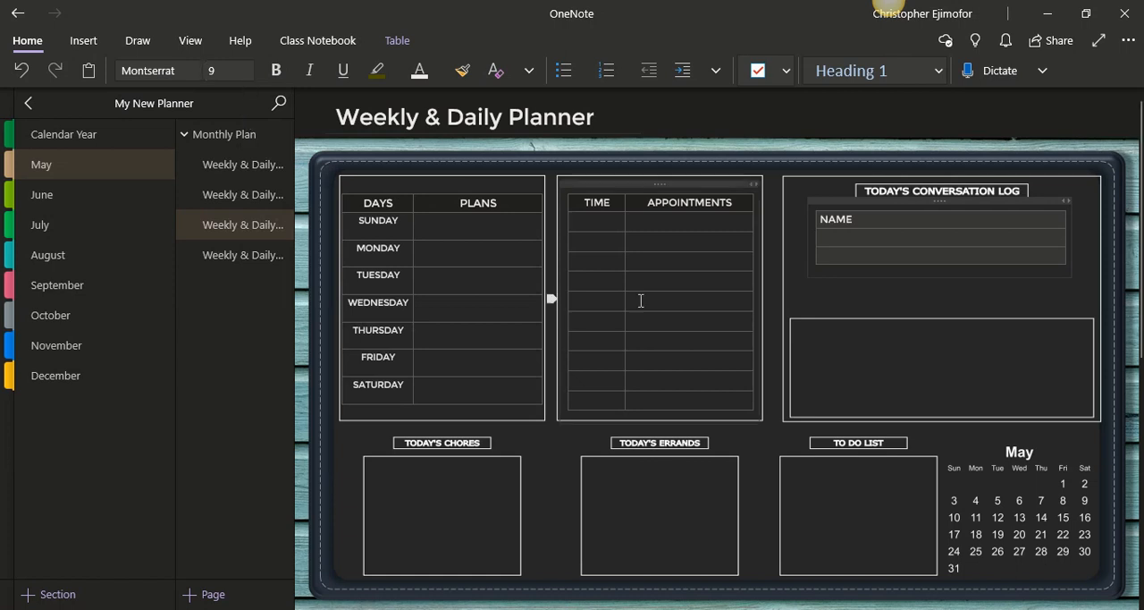
{"action": "left_click", "coordinate": [878, 221]}
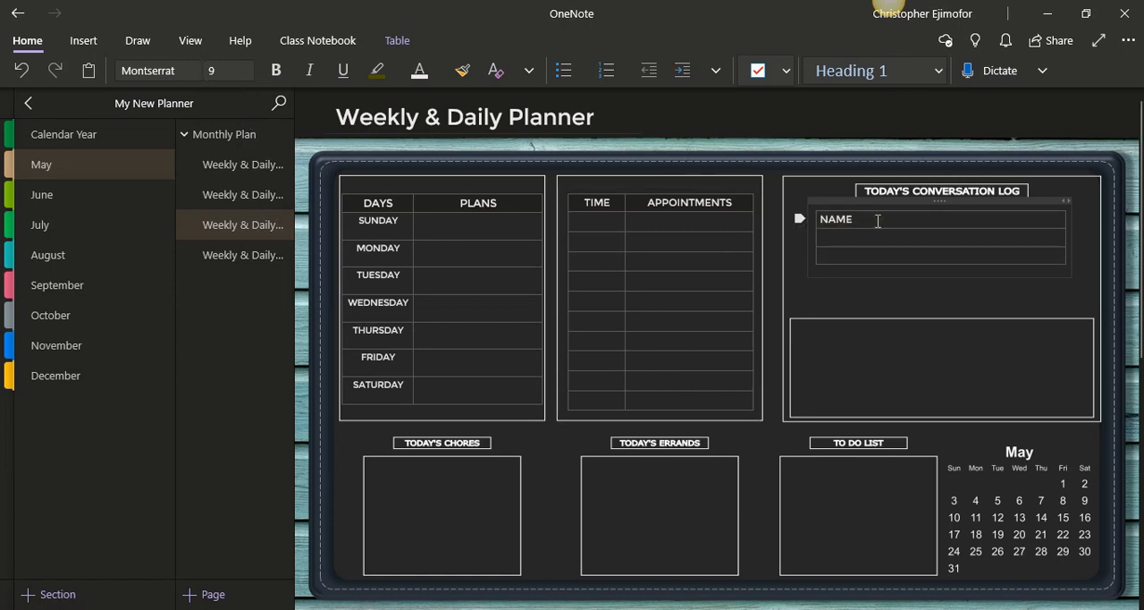
Complete the conversation log table's three row labels as NAME:, COMPANY: and PHONE:
{"action": "type", "text": ":"}
{"action": "left_click", "coordinate": [862, 237]}
{"action": "type", "text": "COMPANY: PHONE:"}
Insert a two-column, one-row table below the PHONE row and set its font size to 9
{"action": "left_click", "coordinate": [909, 299]}
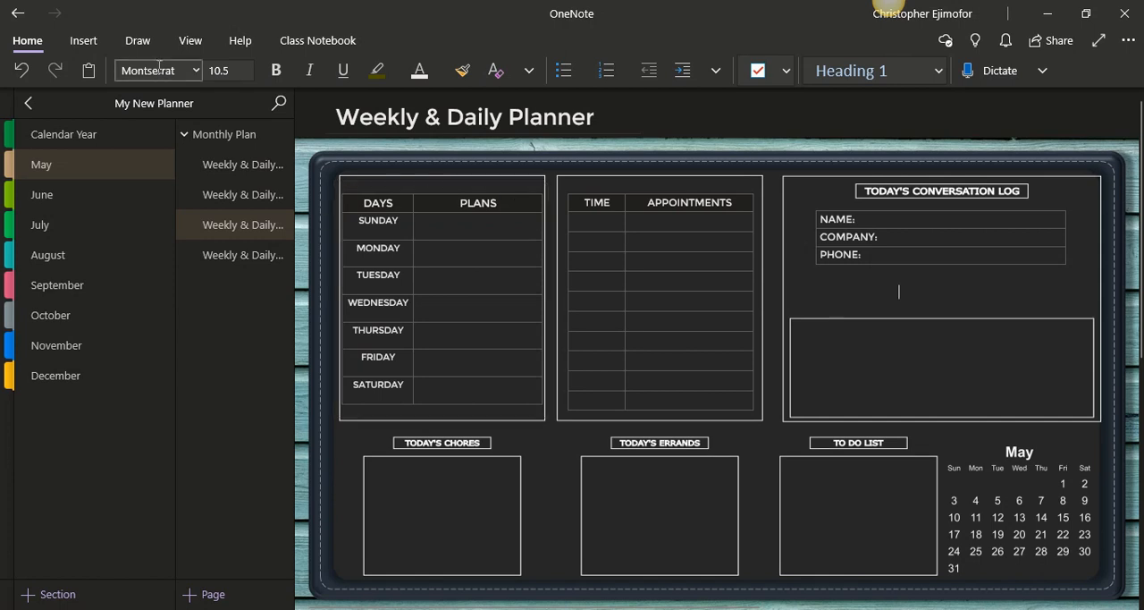
{"action": "left_click", "coordinate": [83, 40]}
{"action": "left_click", "coordinate": [89, 72]}
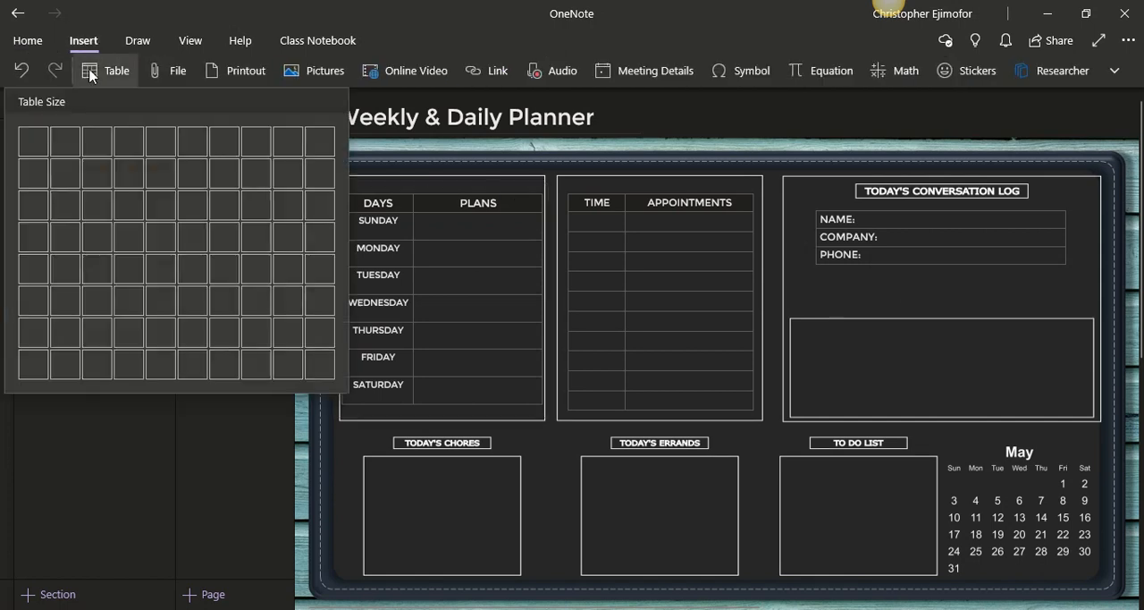
{"action": "left_click", "coordinate": [59, 150]}
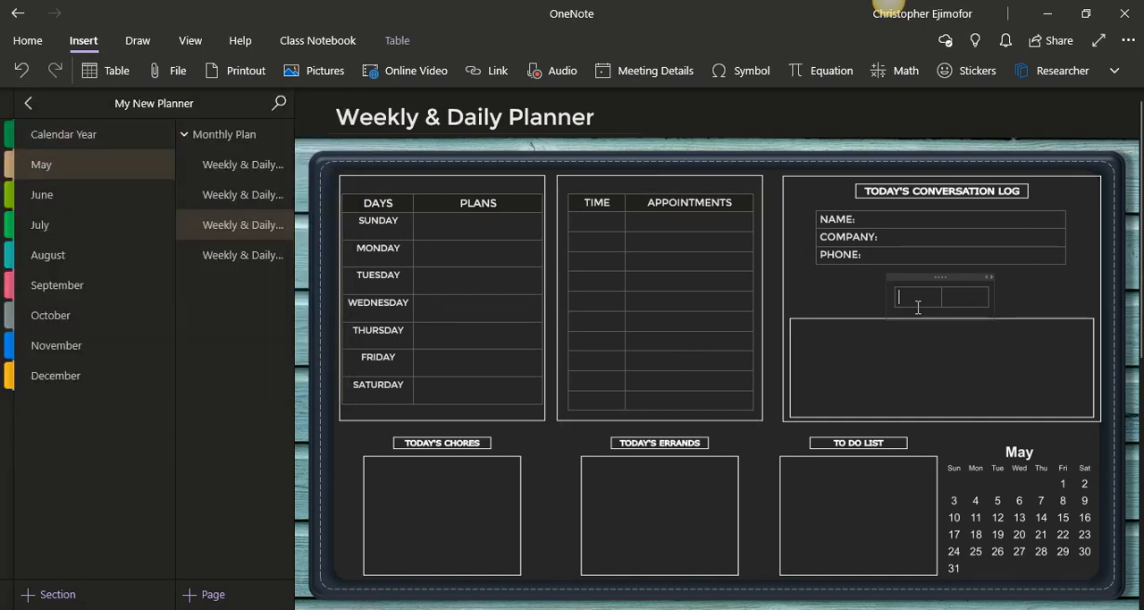
{"action": "left_click_drag", "start_coordinate": [902, 300], "coordinate": [959, 299]}
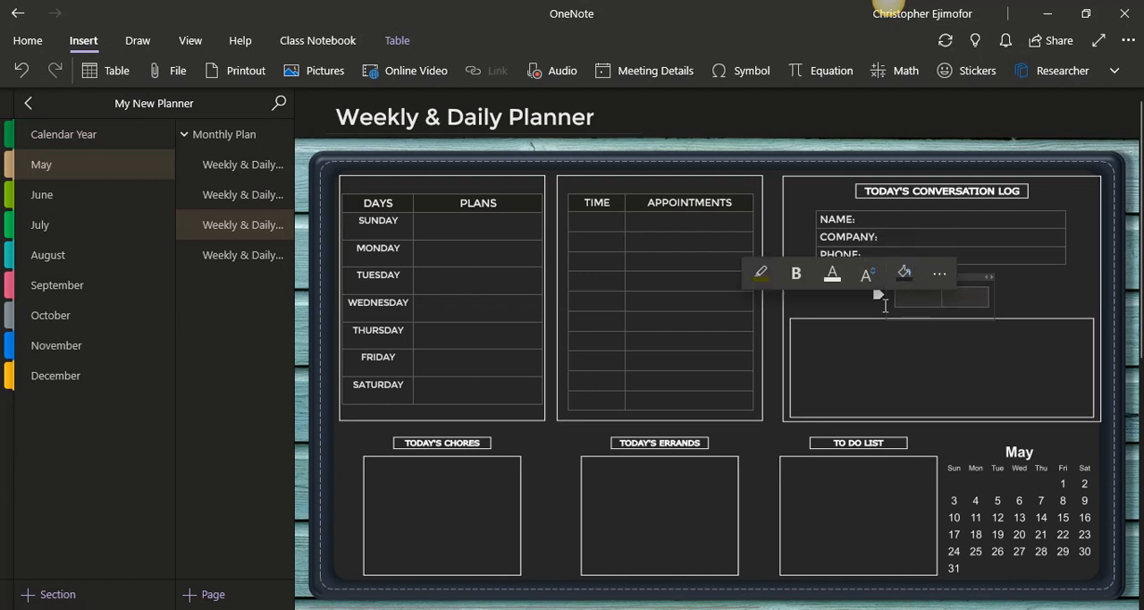
{"action": "left_click", "coordinate": [875, 282]}
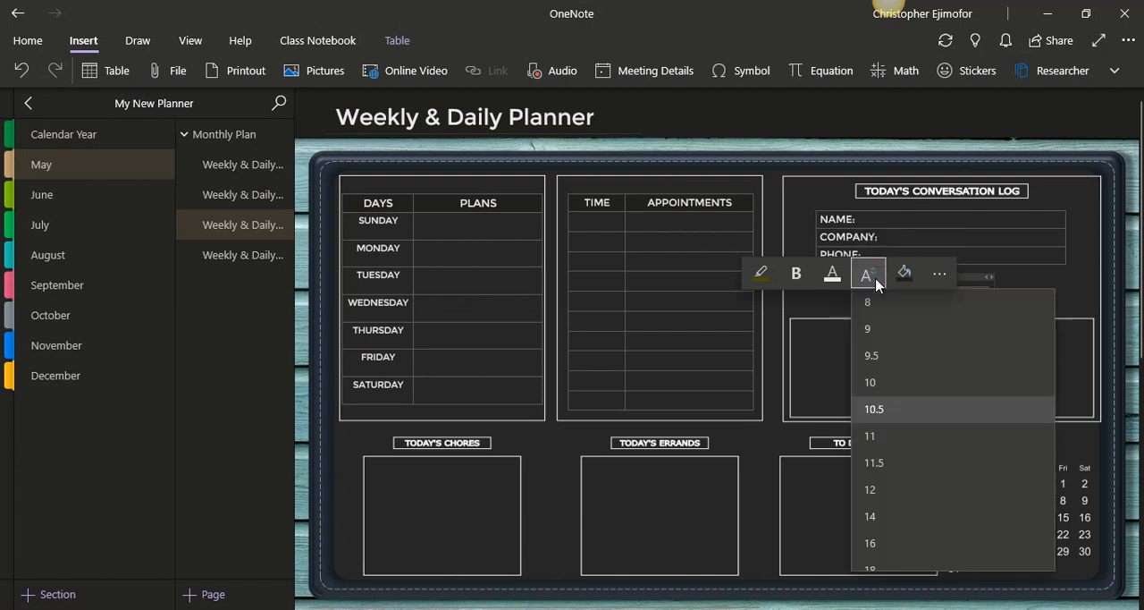
{"action": "left_click", "coordinate": [874, 329]}
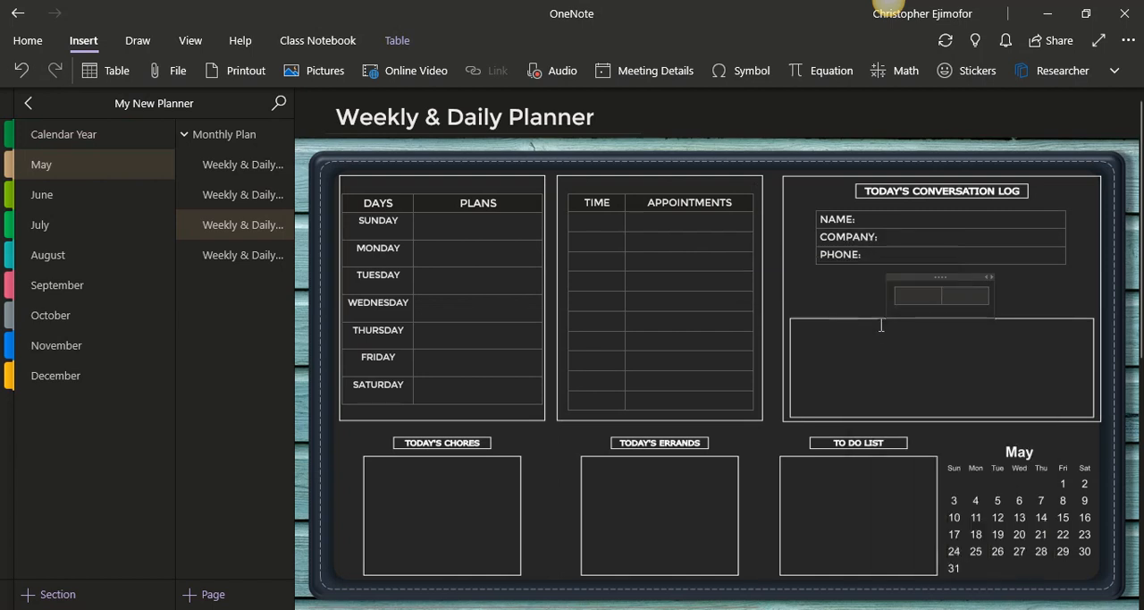
Enter TIMED CALLED in the new table's first cell and set that text's font size to 8
{"action": "left_click", "coordinate": [908, 294]}
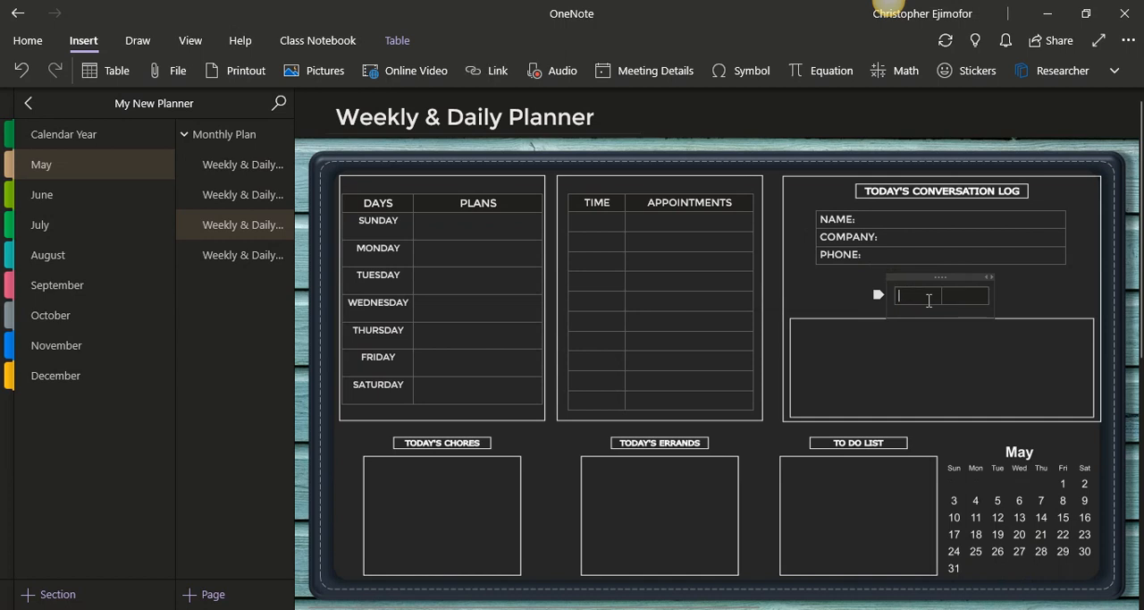
{"action": "type", "text": "TIMES CALLED"}
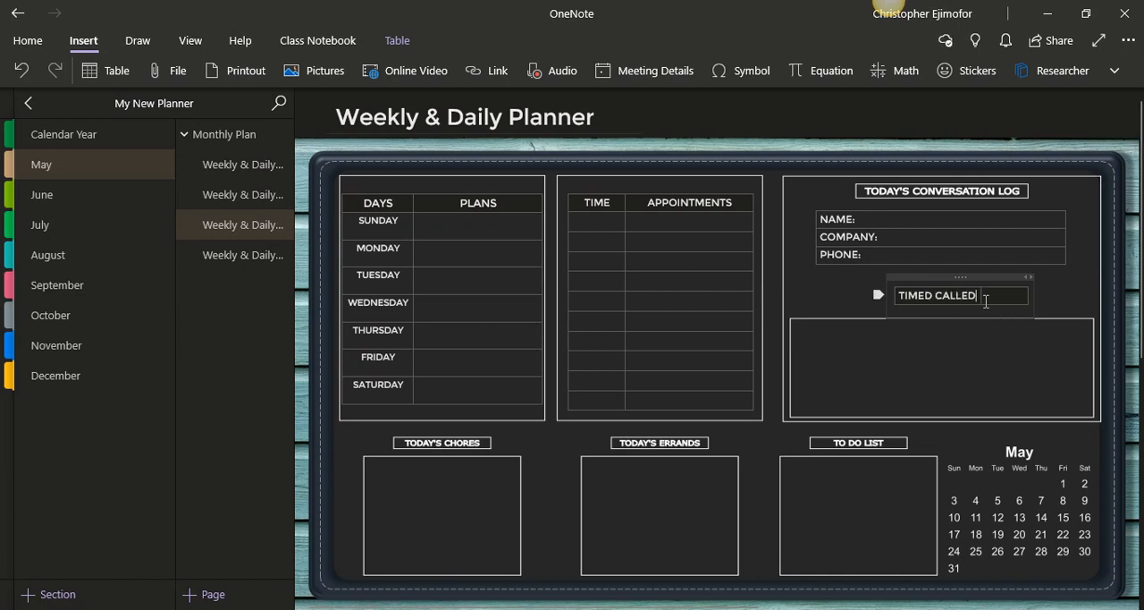
{"action": "left_click_drag", "start_coordinate": [979, 295], "coordinate": [896, 296]}
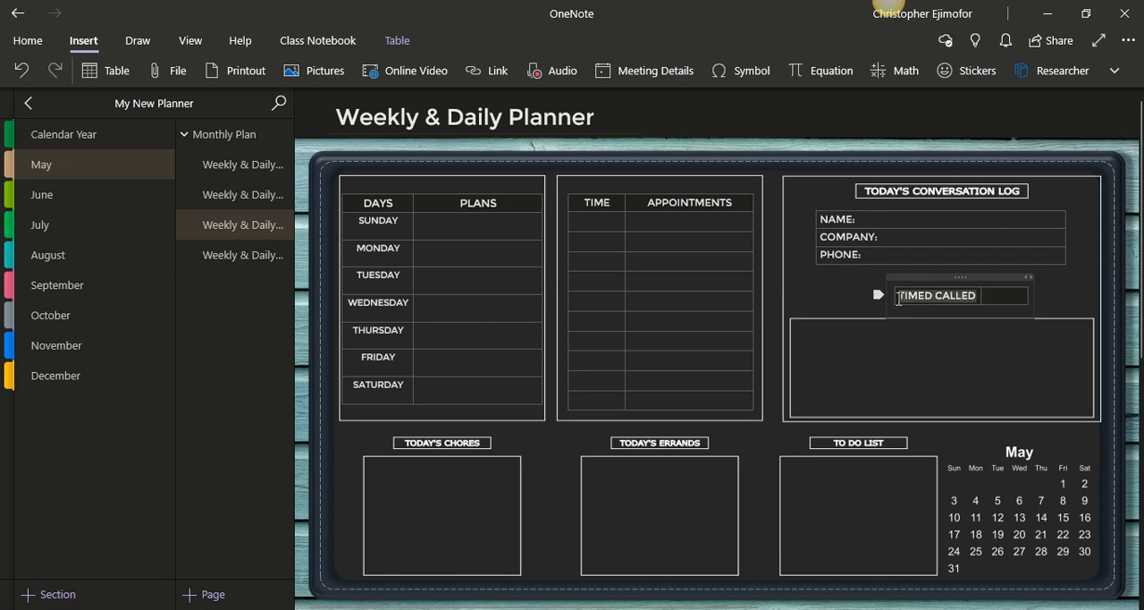
{"action": "left_click", "coordinate": [1029, 275]}
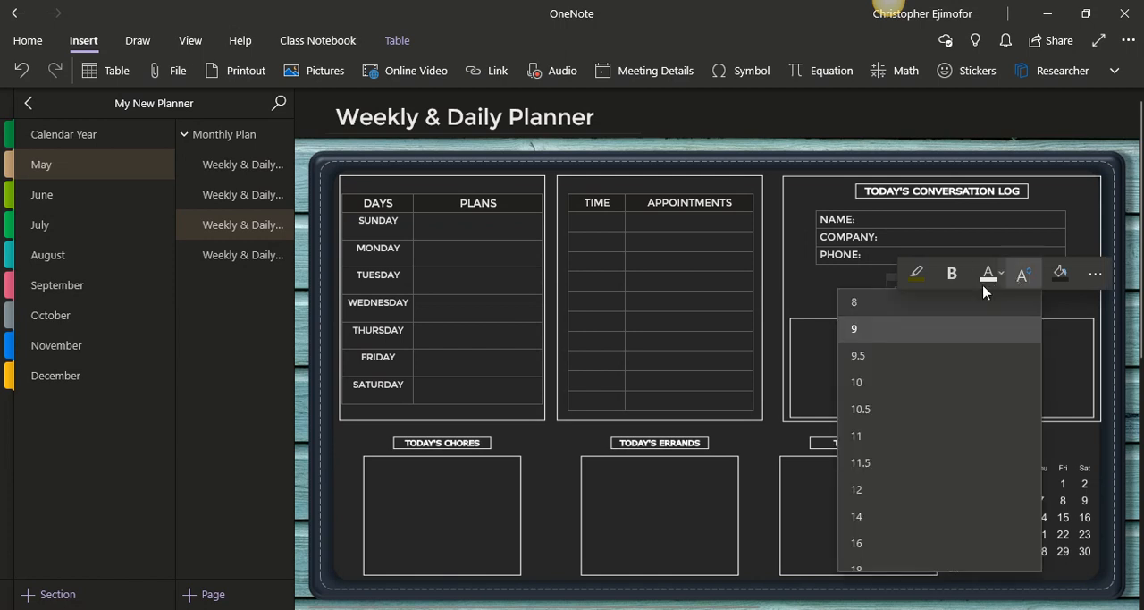
{"action": "left_click", "coordinate": [945, 305]}
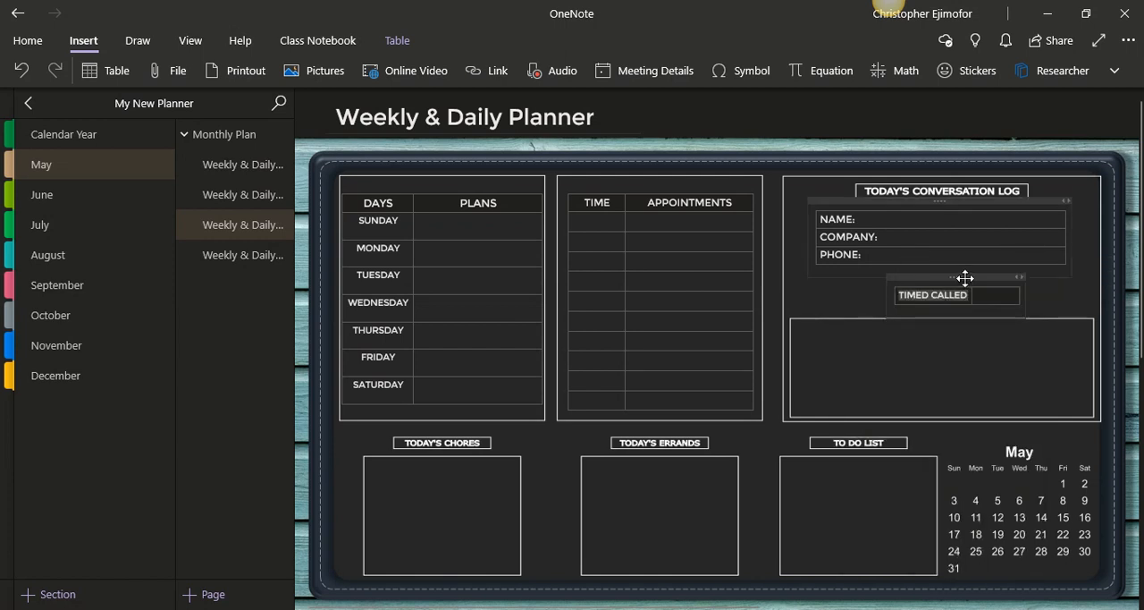
Move the two-column table to line up beneath the NAME table's left edge and enter DISCUSSED in its second cell
{"action": "left_click_drag", "start_coordinate": [966, 277], "coordinate": [897, 282]}
{"action": "left_click", "coordinate": [932, 306]}
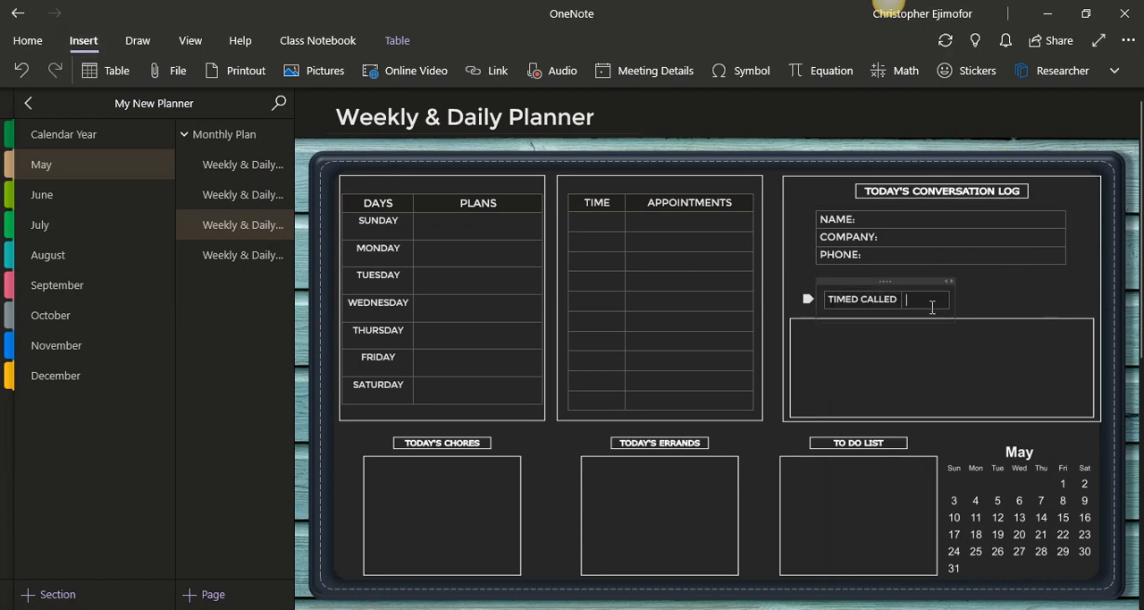
{"action": "type", "text": "DISCUSSED"}
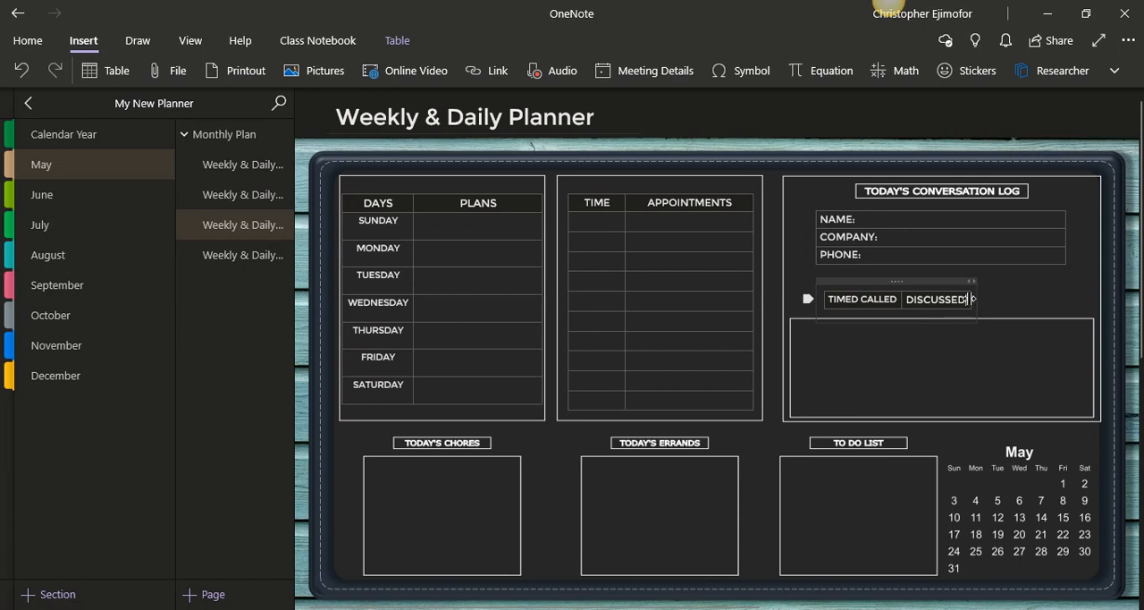
Widen the DISCUSSED column to about the width of the table above and centre the text in both cells
{"action": "left_click_drag", "start_coordinate": [972, 300], "coordinate": [1071, 304]}
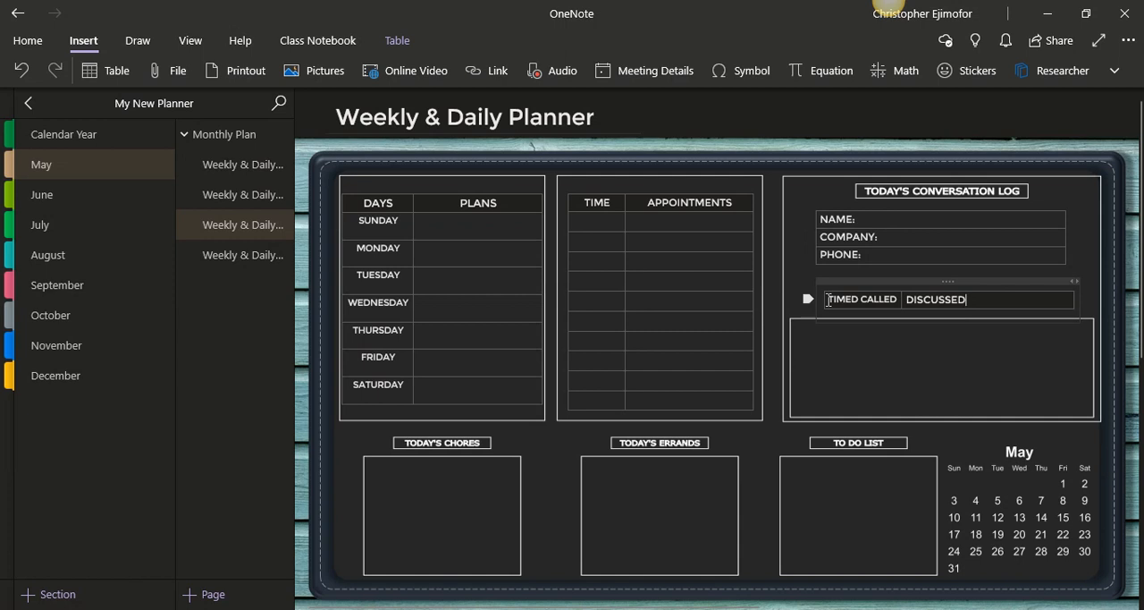
{"action": "left_click_drag", "start_coordinate": [829, 300], "coordinate": [994, 308]}
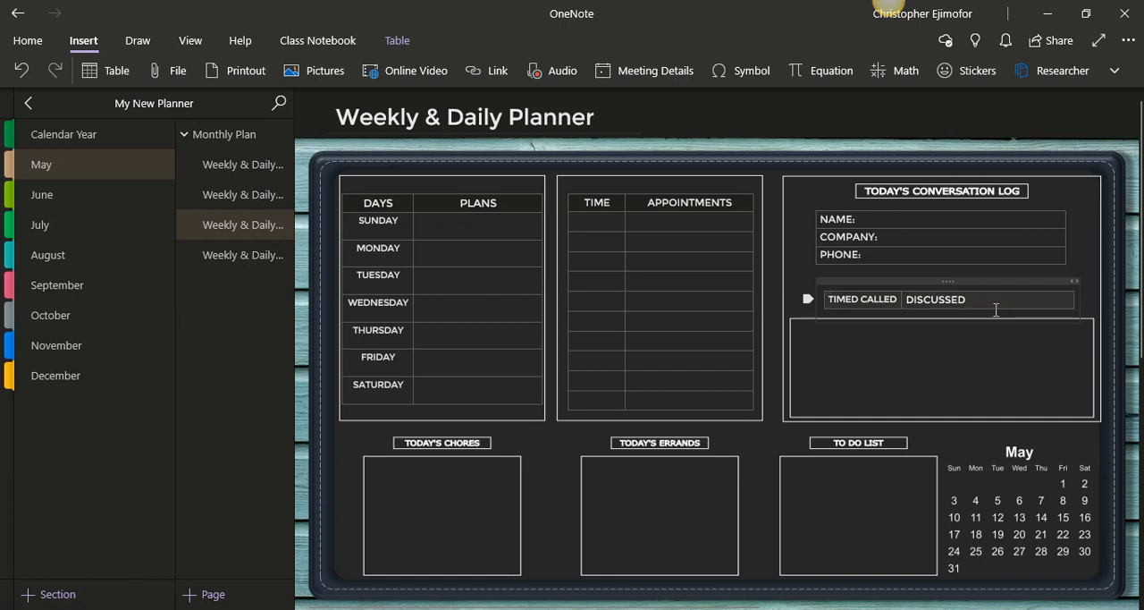
{"action": "left_click", "coordinate": [20, 40]}
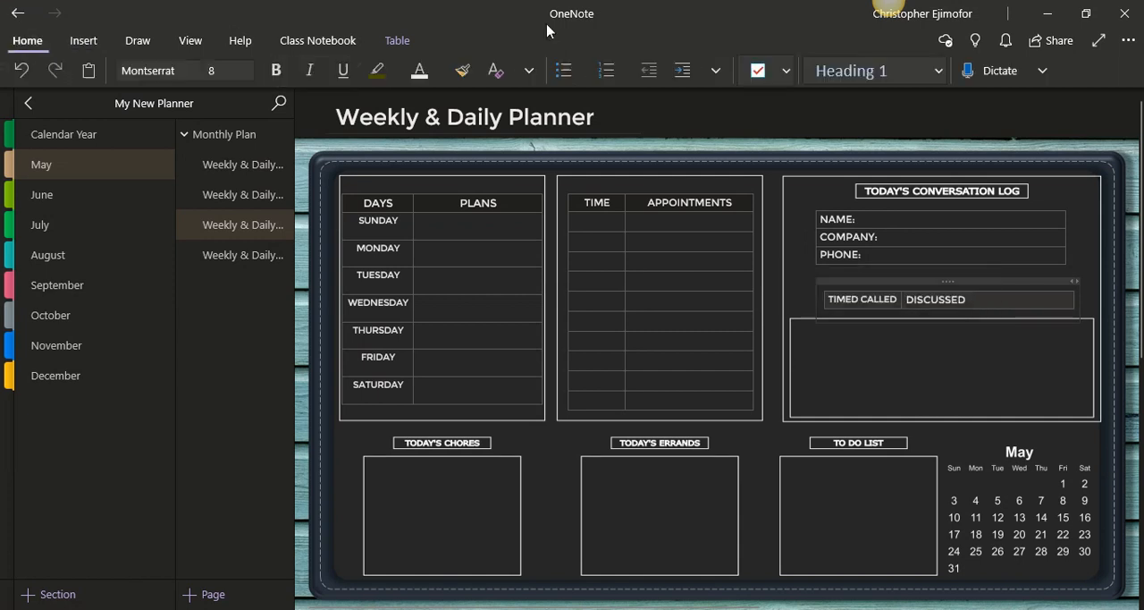
{"action": "left_click", "coordinate": [713, 72]}
{"action": "left_click", "coordinate": [769, 140]}
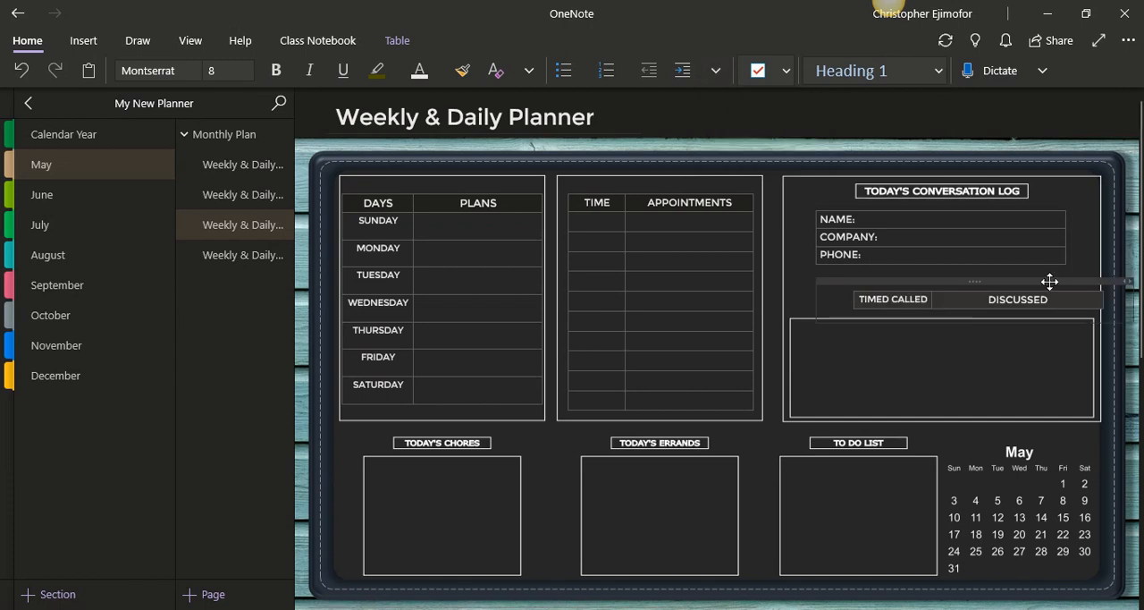
Reposition the TIMED CALLED and DISCUSSED table so it aligns with the NAME table, just above the empty log box
{"action": "mouse_move", "coordinate": [1050, 282]}
{"action": "left_mouse_down"}
{"action": "mouse_move", "coordinate": [1014, 284]}
{"action": "mouse_move", "coordinate": [1028, 277]}
{"action": "left_mouse_up"}
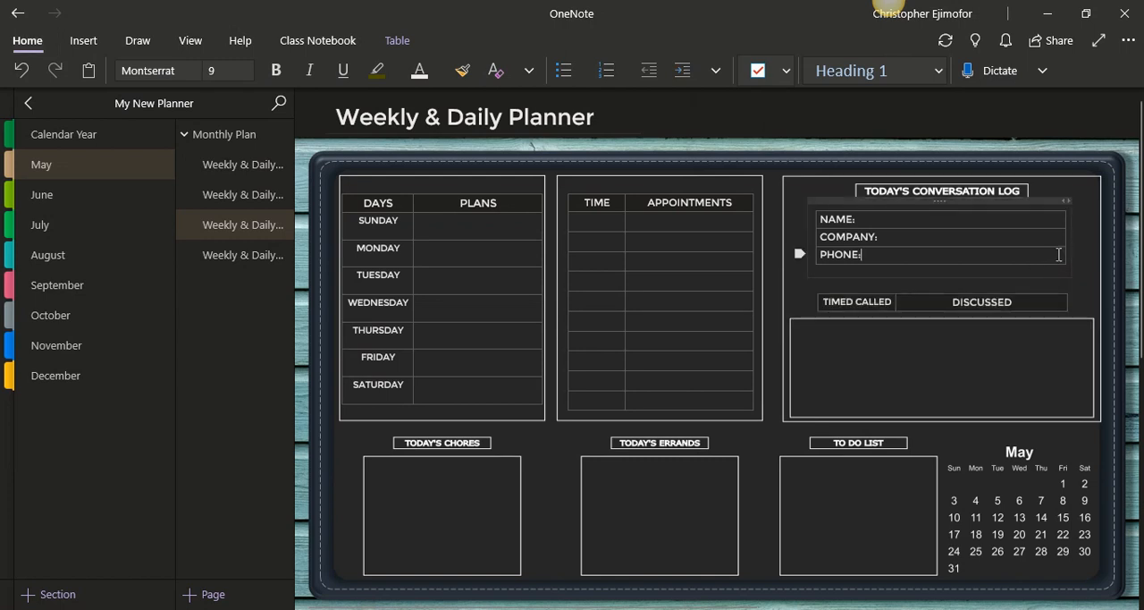
{"action": "left_click_drag", "start_coordinate": [998, 248], "coordinate": [974, 243]}
{"action": "left_click", "coordinate": [864, 220]}
Add a column of six To Do checkboxes on separate lines inside the TO DO LIST box
{"action": "left_click", "coordinate": [816, 489]}
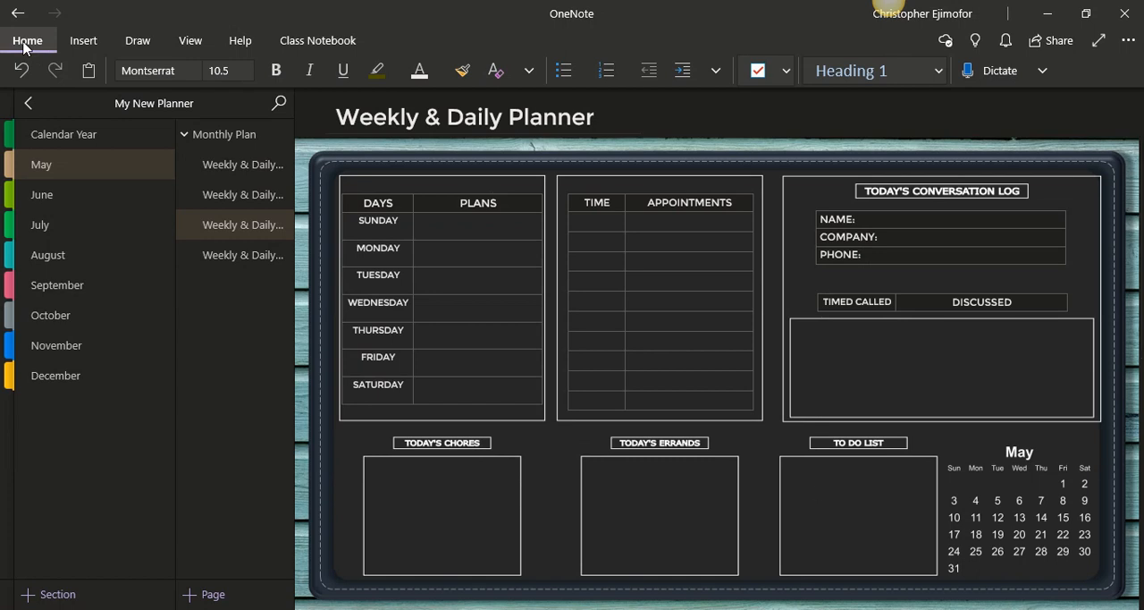
{"action": "left_click", "coordinate": [760, 71]}
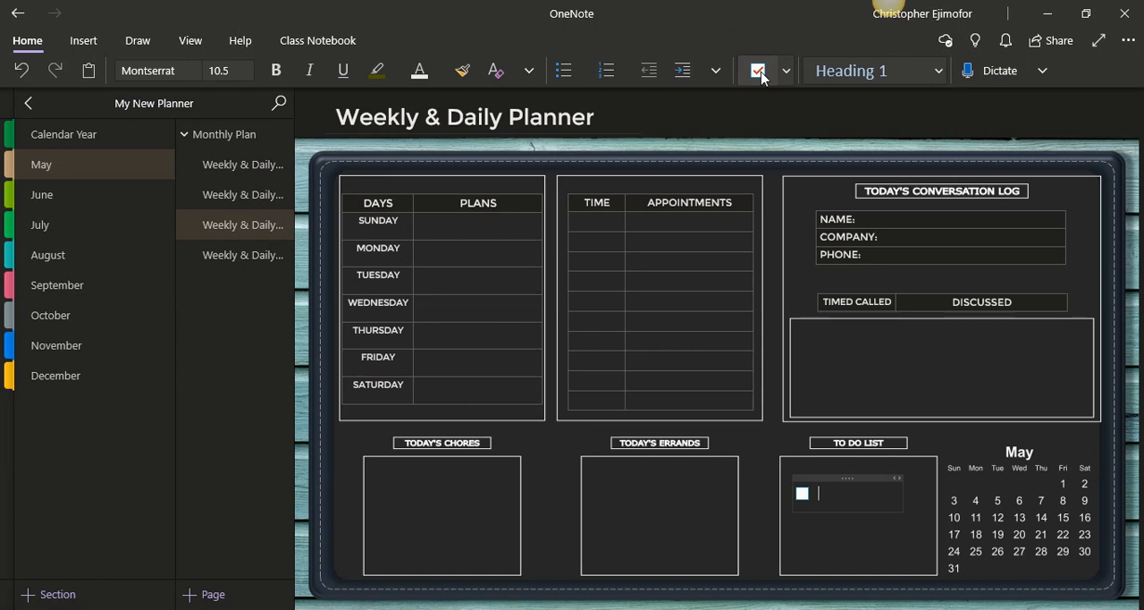
{"action": "key", "text": "Return"}
{"action": "left_click", "coordinate": [761, 77]}
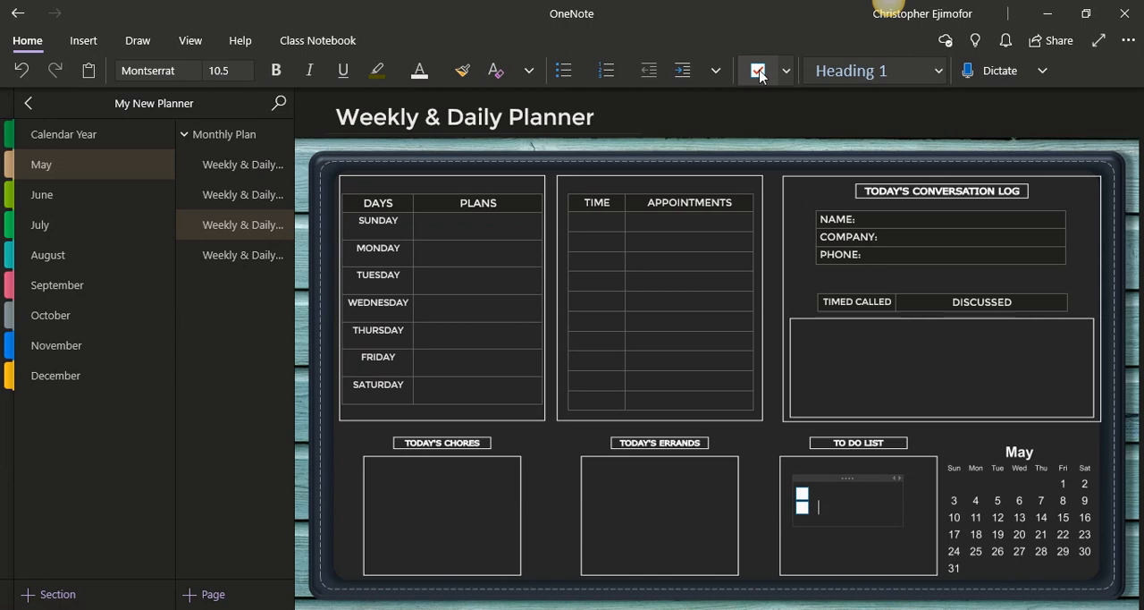
{"action": "key", "text": "Return"}
{"action": "left_click", "coordinate": [758, 70]}
{"action": "key", "text": "Return"}
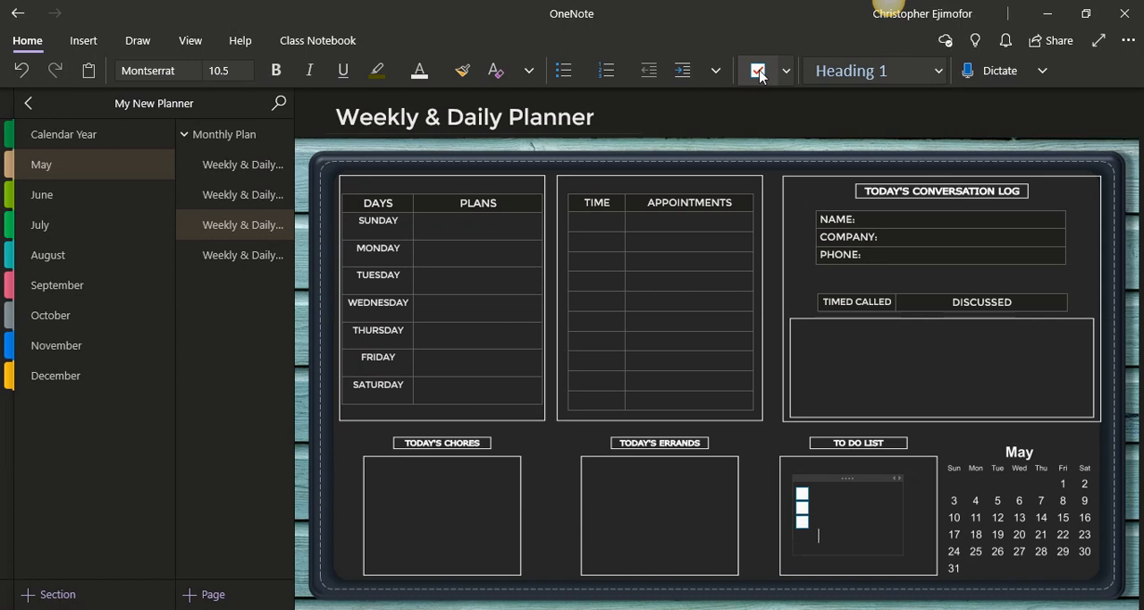
{"action": "left_click", "coordinate": [758, 71]}
{"action": "key", "text": "Return"}
{"action": "left_click", "coordinate": [758, 71]}
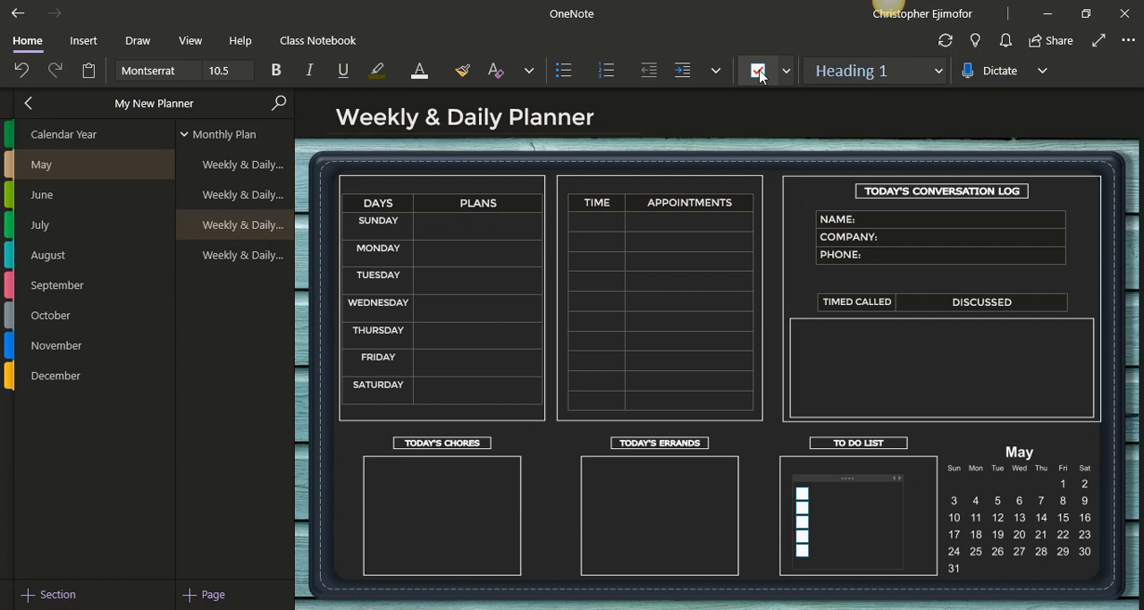
{"action": "key", "text": "Return"}
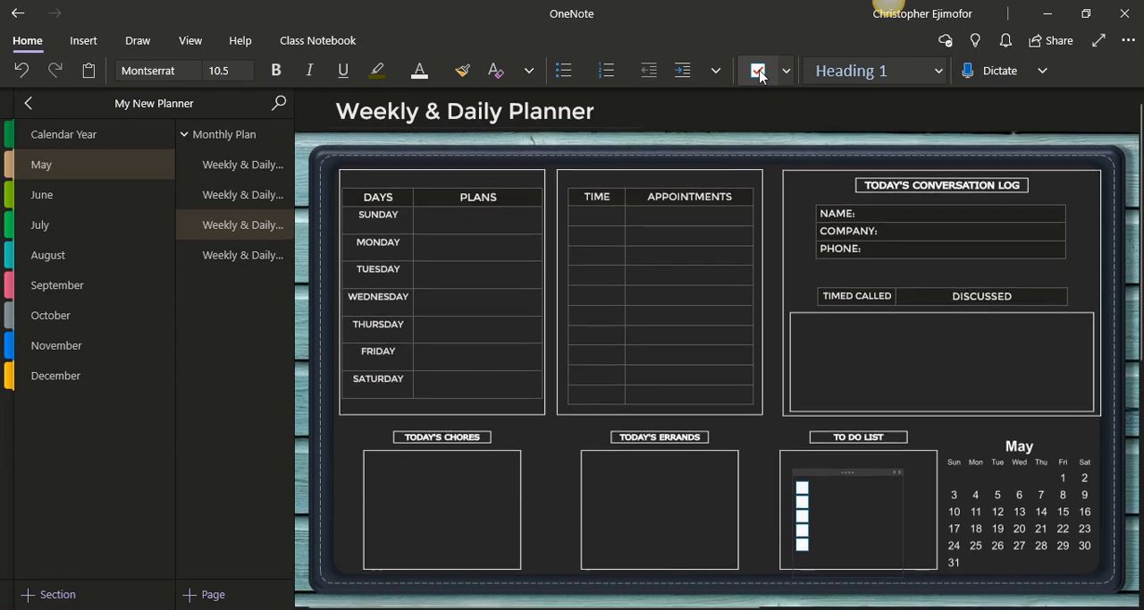
{"action": "left_click", "coordinate": [758, 70]}
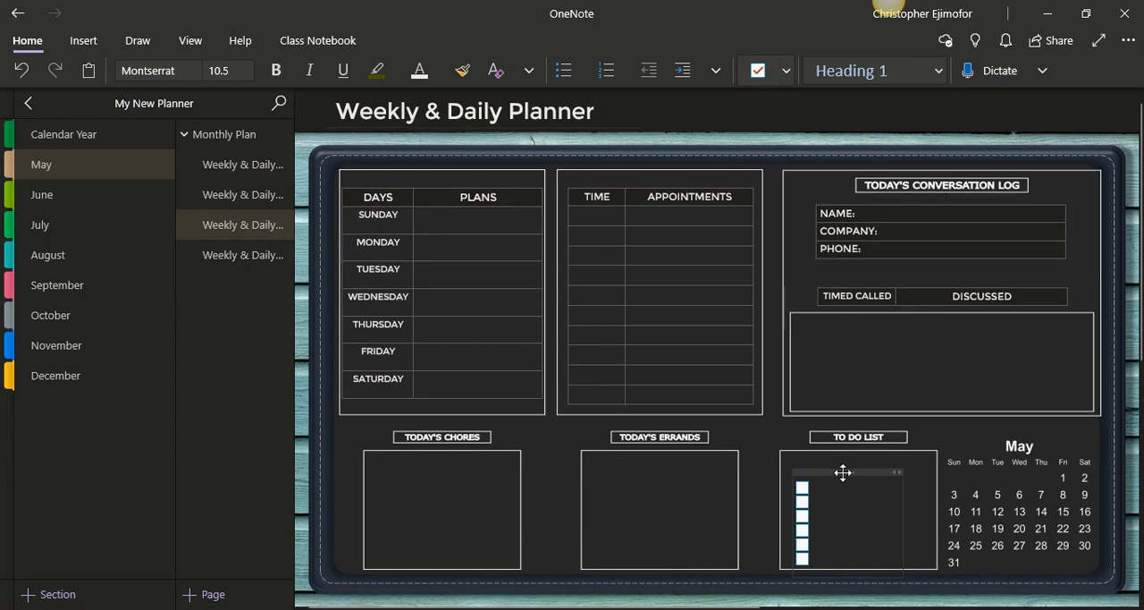
Move the checkbox column up to the upper-left corner of the TO DO LIST box and add a seventh checkbox
{"action": "left_click_drag", "start_coordinate": [843, 472], "coordinate": [836, 450]}
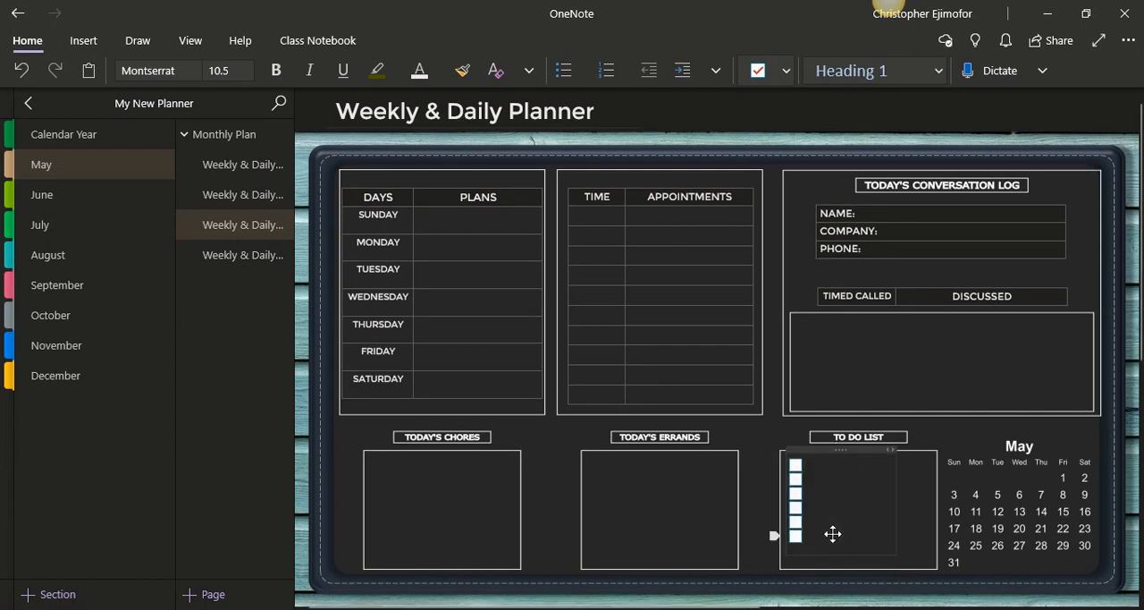
{"action": "key", "text": "Return"}
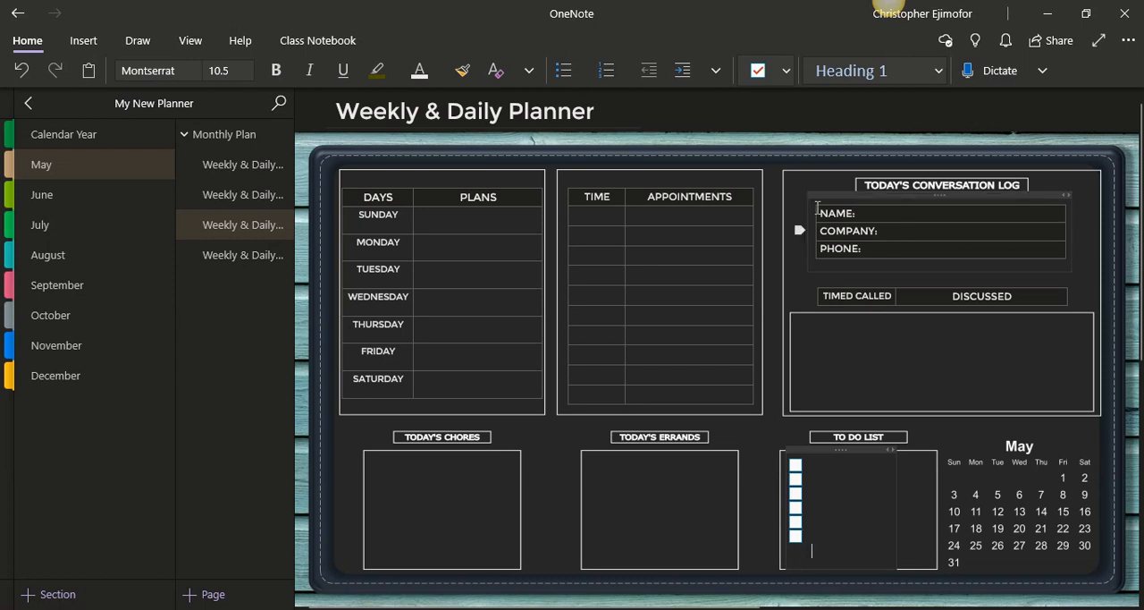
{"action": "left_click", "coordinate": [758, 73]}
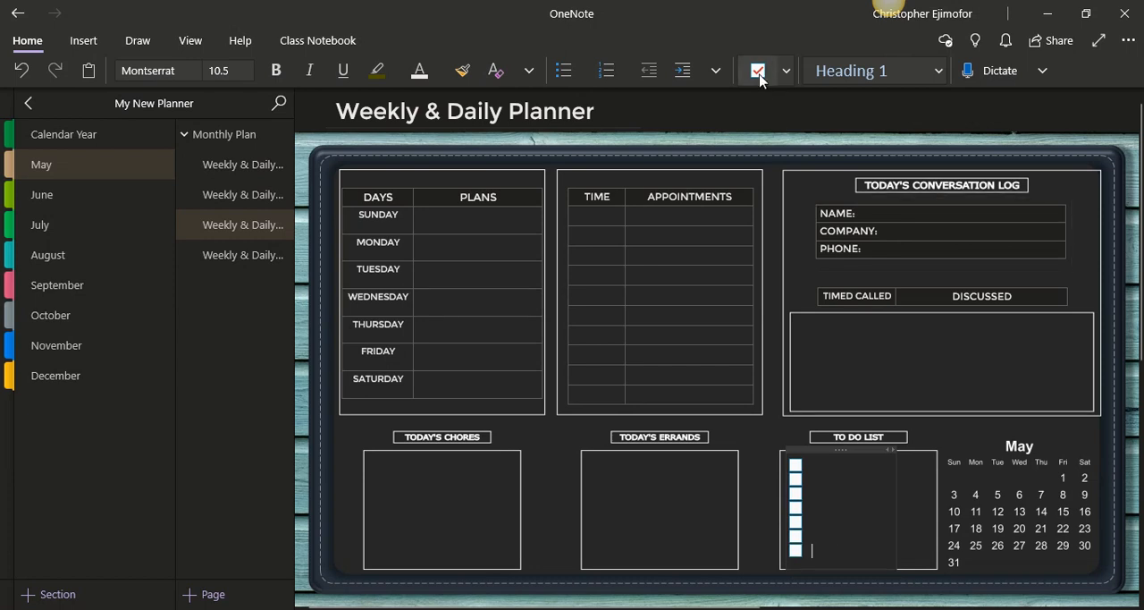
{"action": "left_click", "coordinate": [958, 426]}
Add an Important star tag in the TODAY'S ERRANDS box and shift it just inside the box's upper-left corner
{"action": "left_click", "coordinate": [595, 466]}
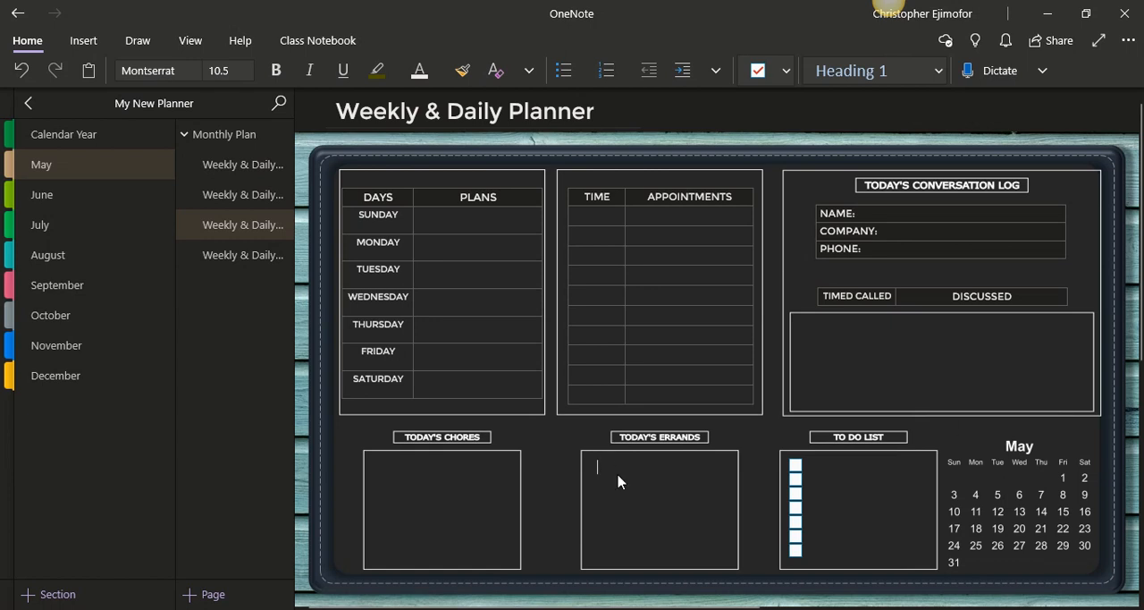
{"action": "left_click", "coordinate": [787, 79]}
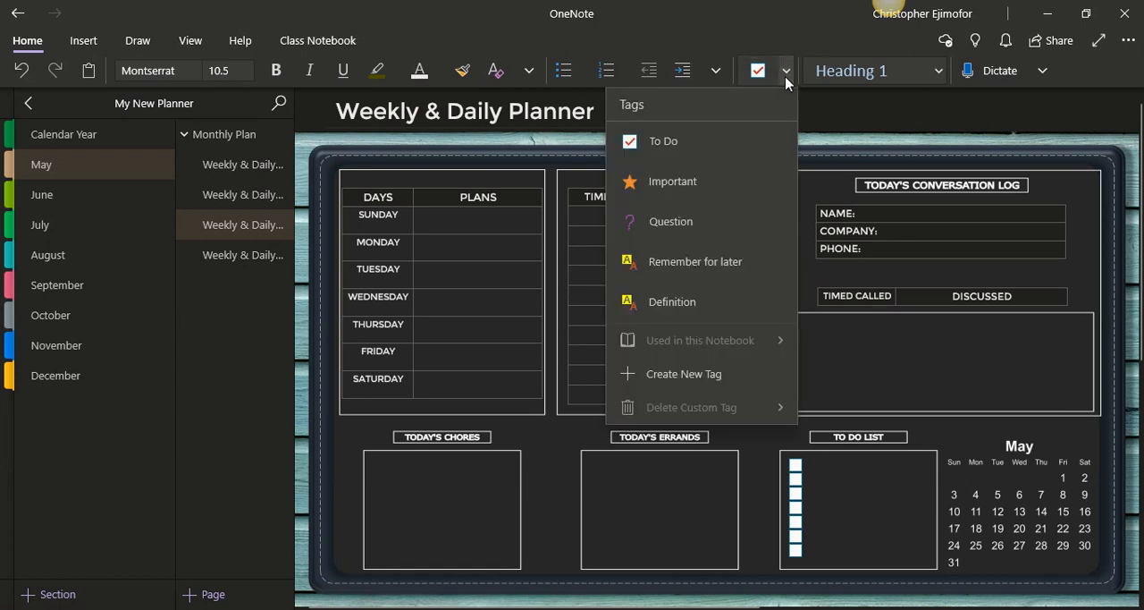
{"action": "left_click", "coordinate": [712, 182]}
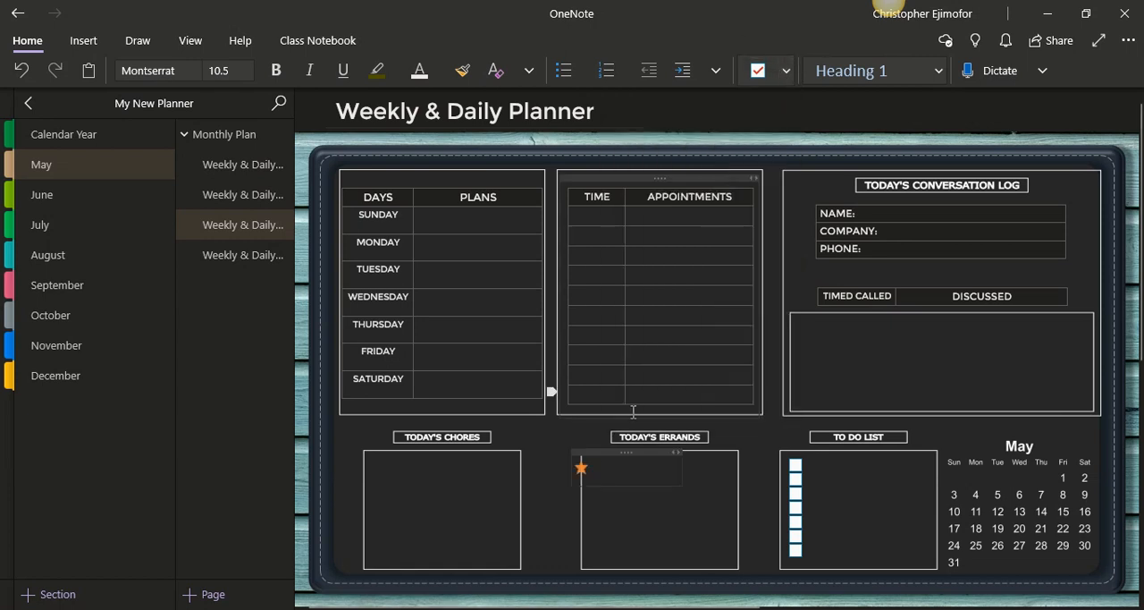
{"action": "left_click_drag", "start_coordinate": [619, 453], "coordinate": [633, 455]}
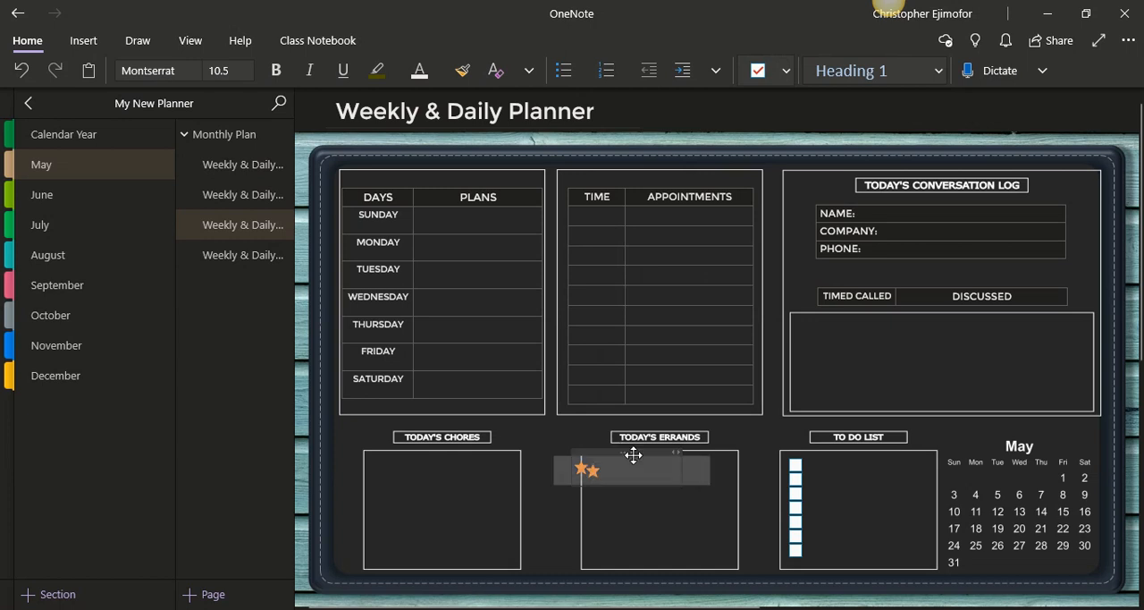
{"action": "left_click", "coordinate": [656, 534]}
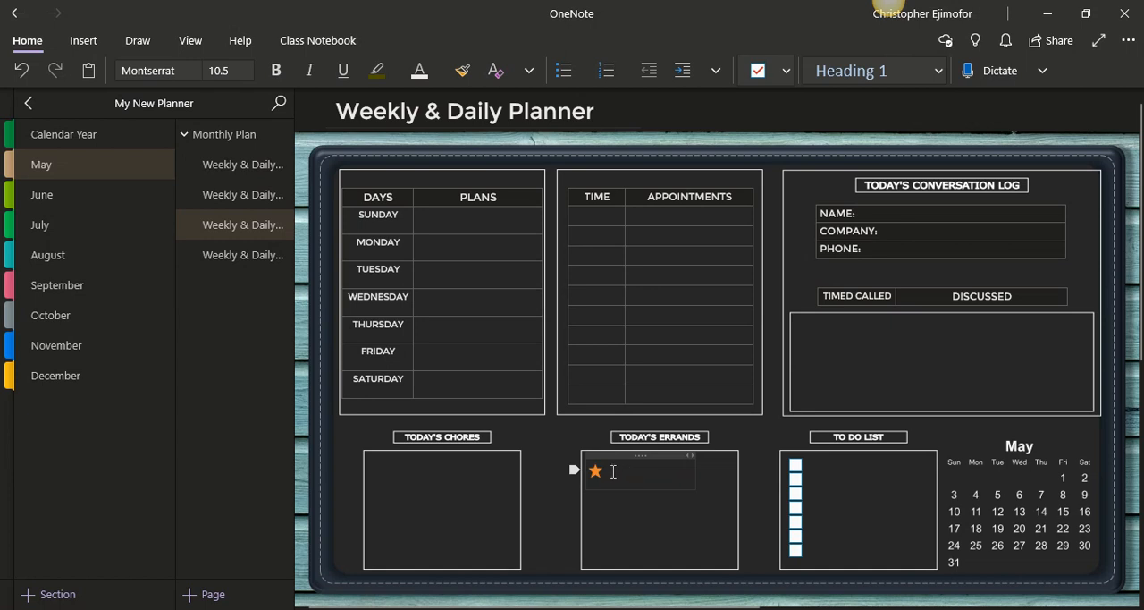
Enter the errand "Run to the post office" beside the star tag in the TODAY'S ERRANDS box
{"action": "left_click", "coordinate": [614, 471]}
{"action": "type", "text": "Run to t"}
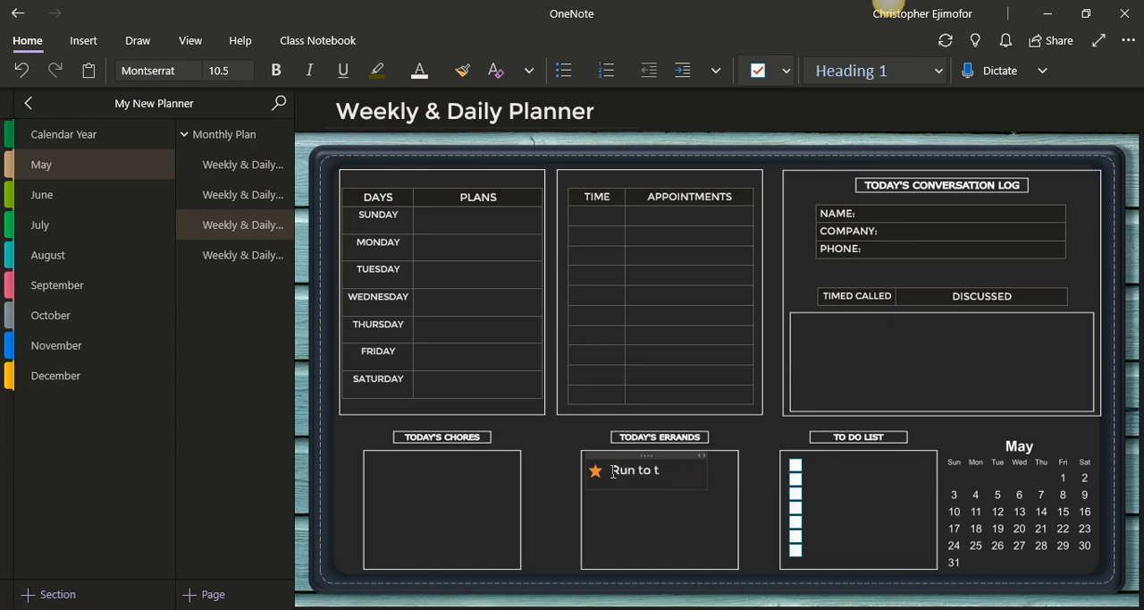
{"action": "type", "text": "he post"}
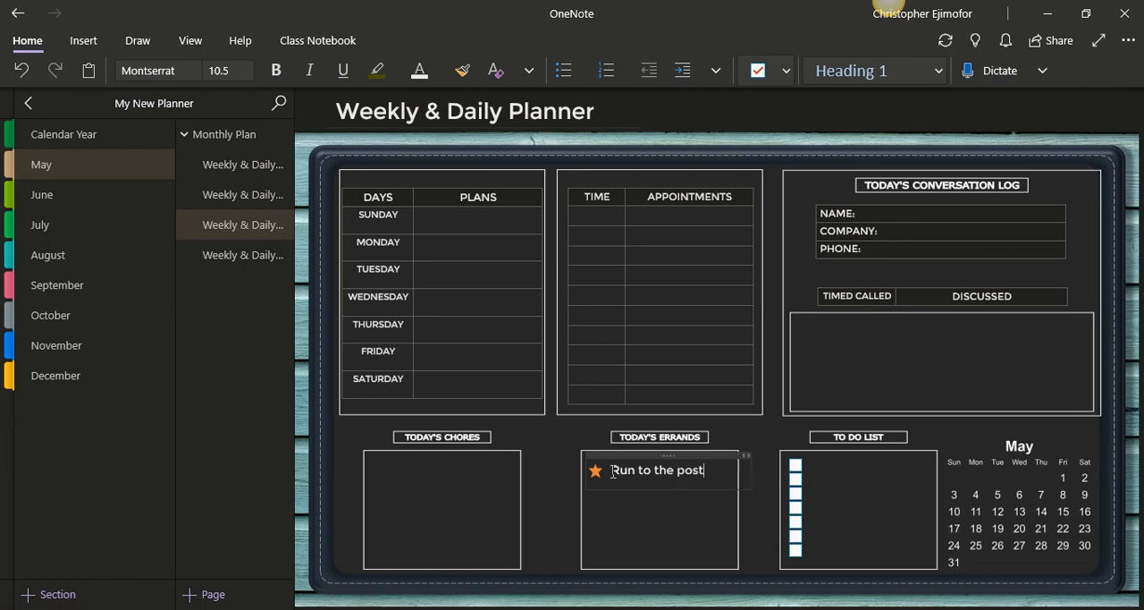
{"action": "type", "text": " office"}
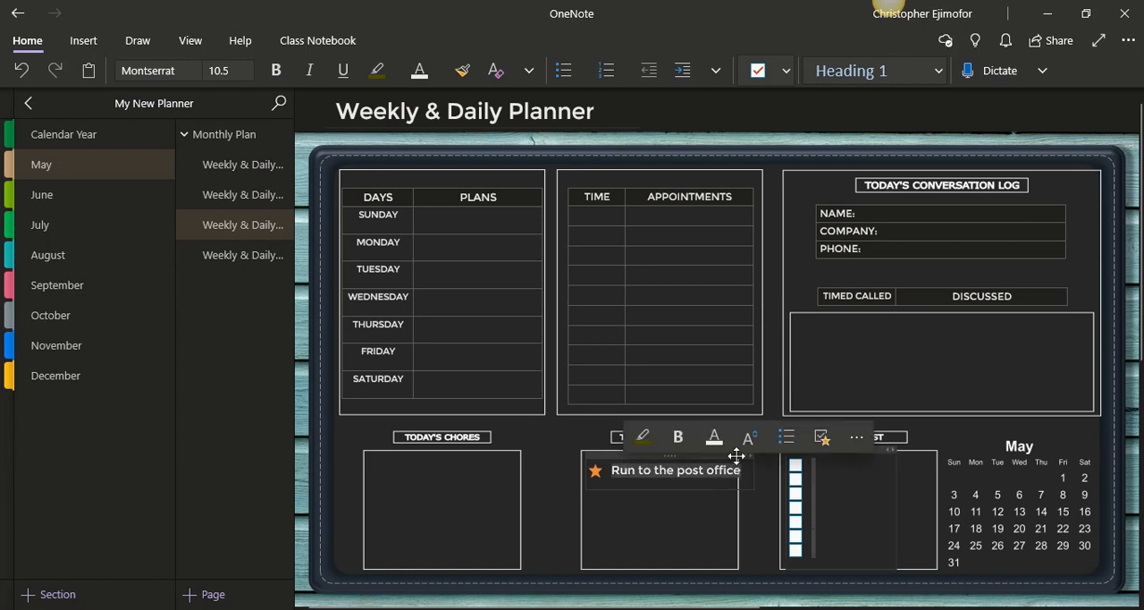
Set the post office errand and the TO DO LIST checkboxes to font size 8, and narrow the errand's container to fit its box
{"action": "left_click", "coordinate": [753, 438]}
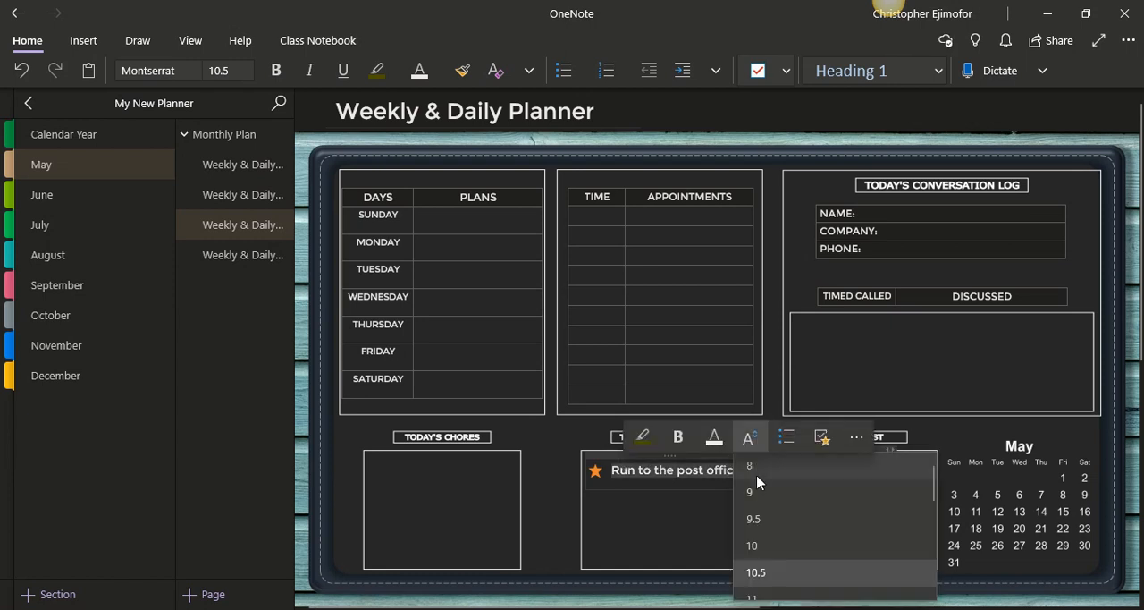
{"action": "left_click", "coordinate": [756, 467]}
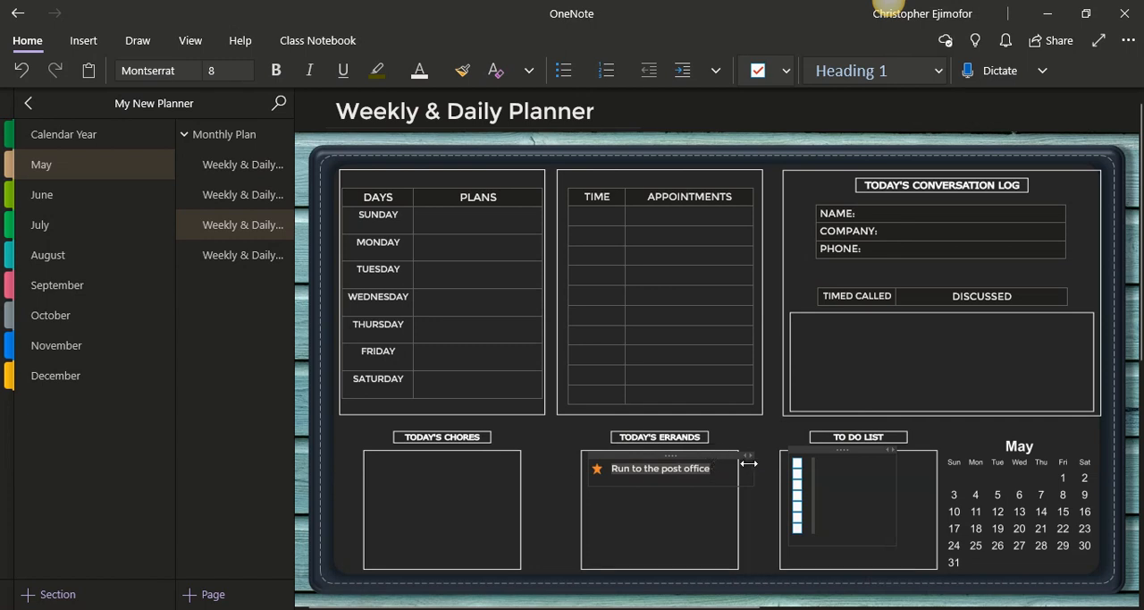
{"action": "left_click_drag", "start_coordinate": [751, 466], "coordinate": [730, 469]}
Change the font color of the "Run to the post office" errand to the bright gold theme color and deselect the text
{"action": "left_click", "coordinate": [438, 72]}
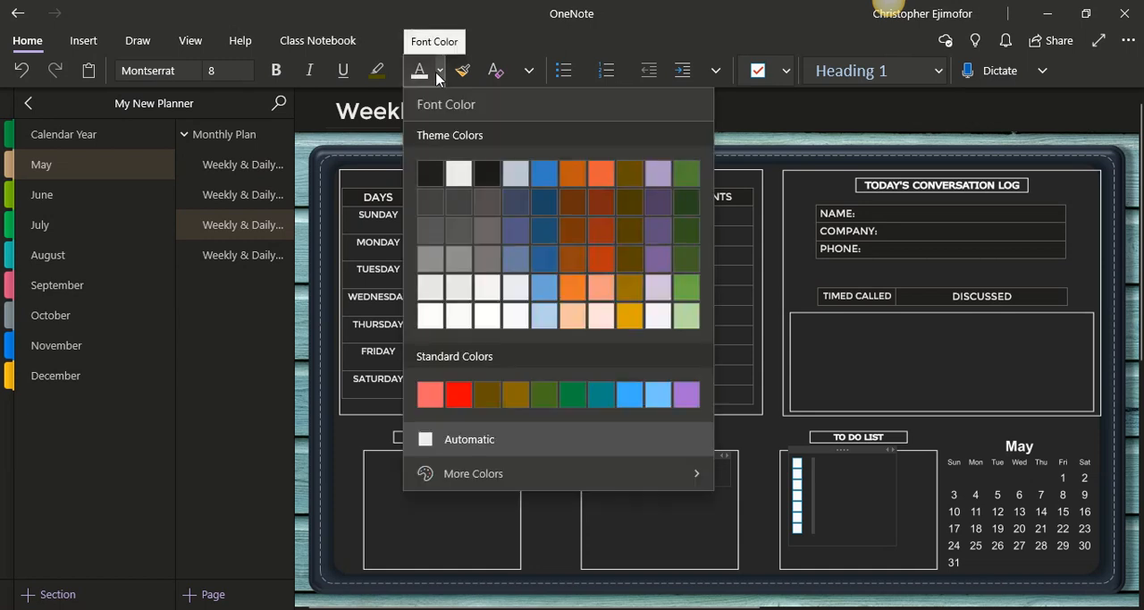
{"action": "left_click", "coordinate": [629, 316]}
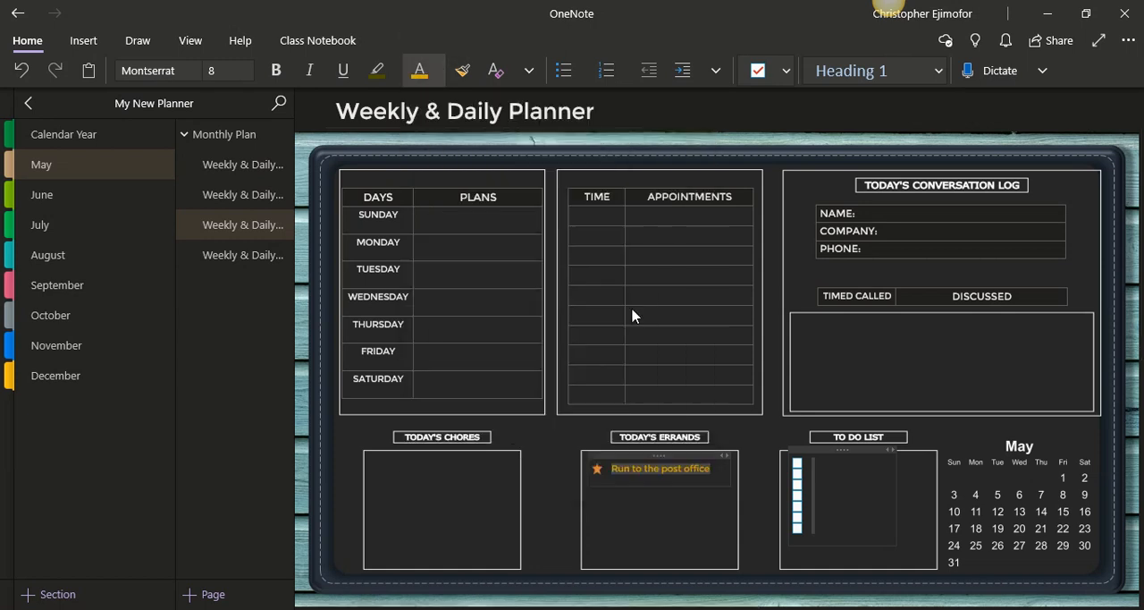
{"action": "left_click", "coordinate": [681, 548]}
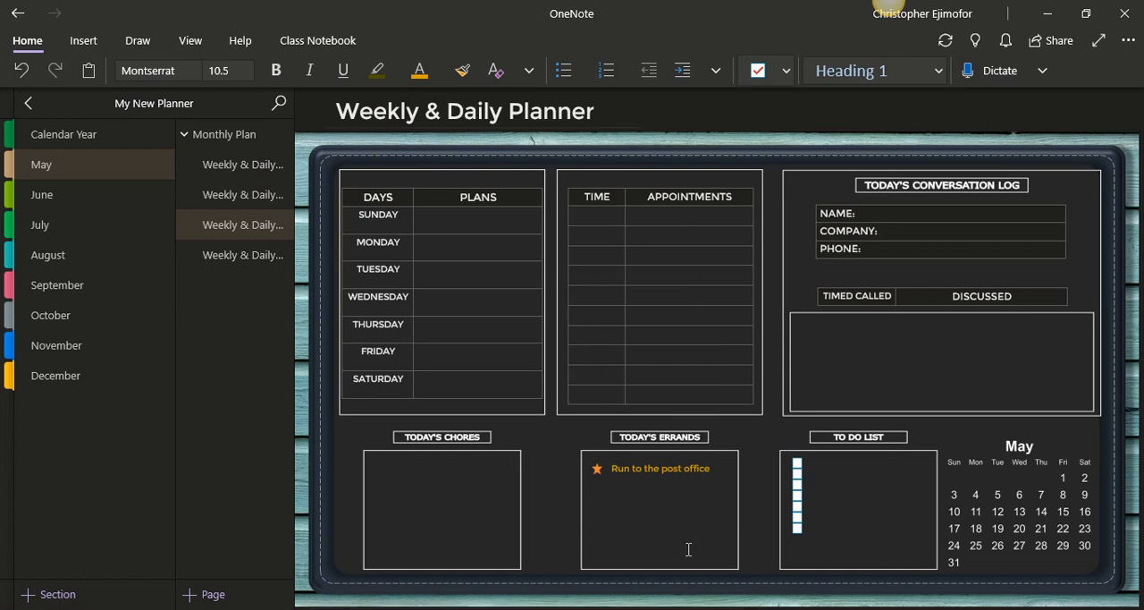
{"action": "left_click", "coordinate": [786, 70]}
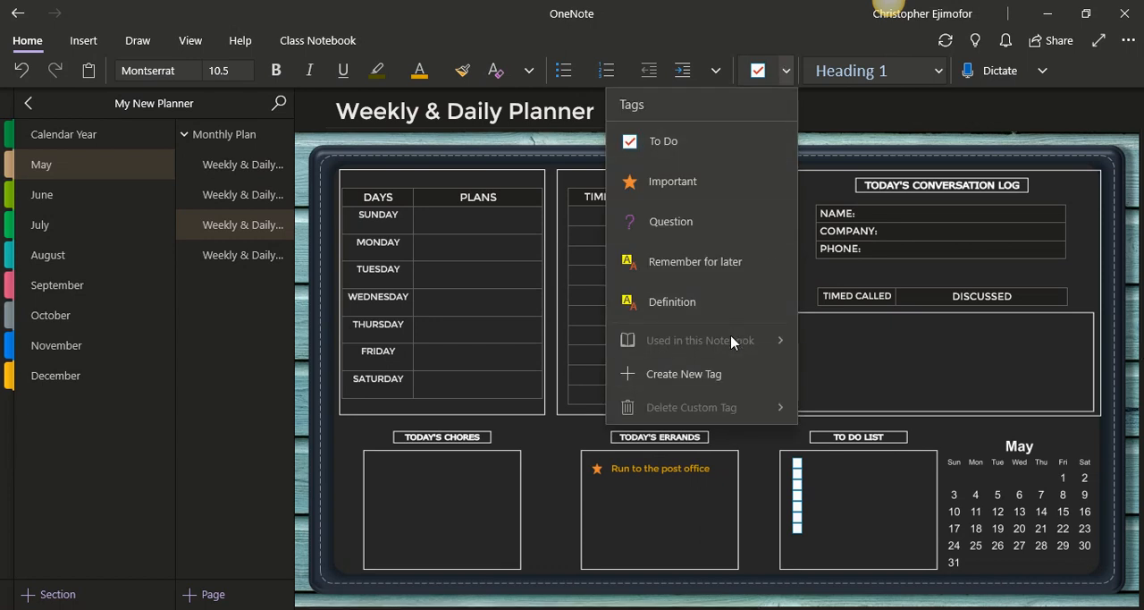
{"action": "left_click", "coordinate": [781, 80]}
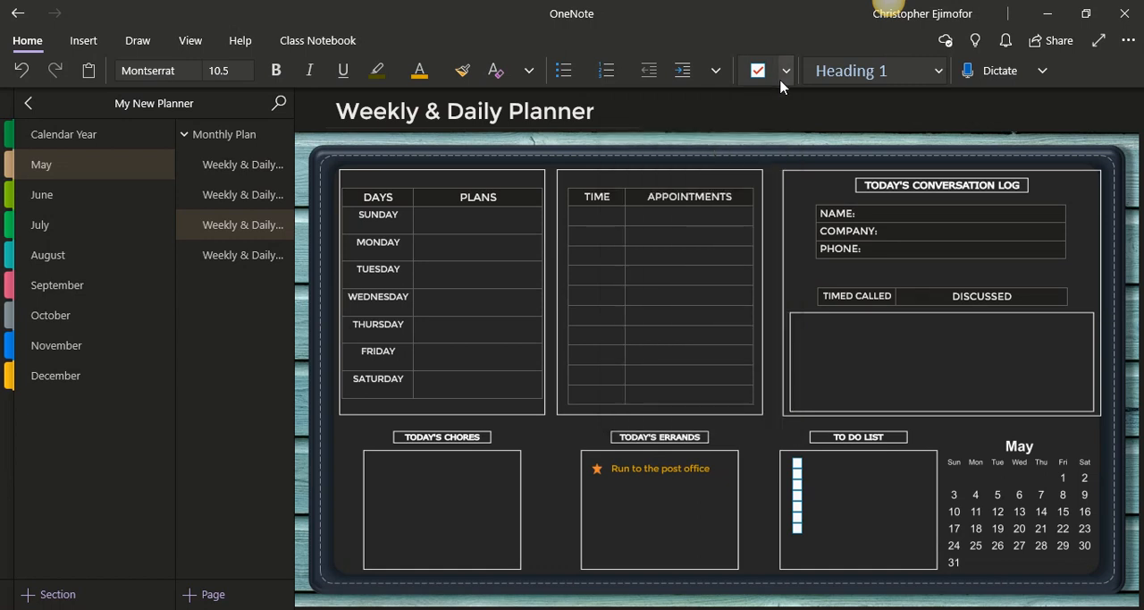